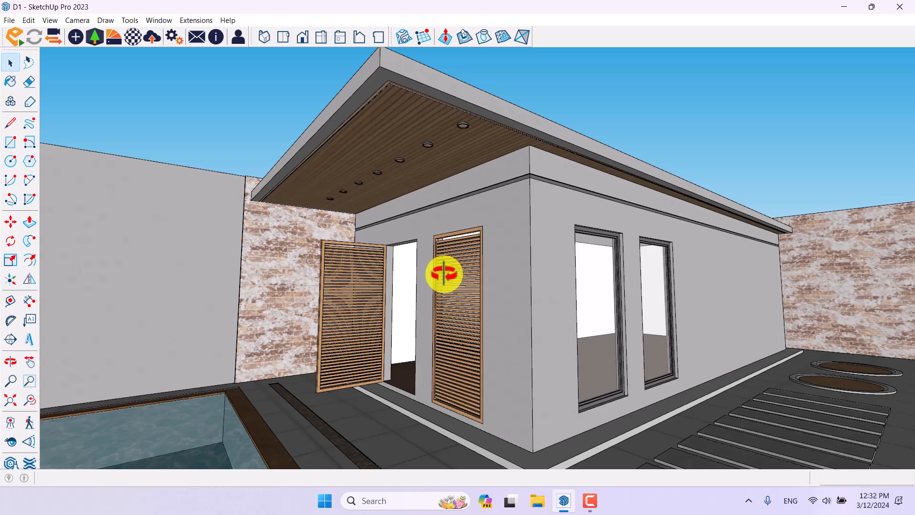
- Check the installed Enscape version and build information, and close the window
{"action": "key", "text": "o"}
{"action": "left_click_drag", "start_coordinate": [476, 239], "coordinate": [498, 233]}
{"action": "key", "text": "space"}
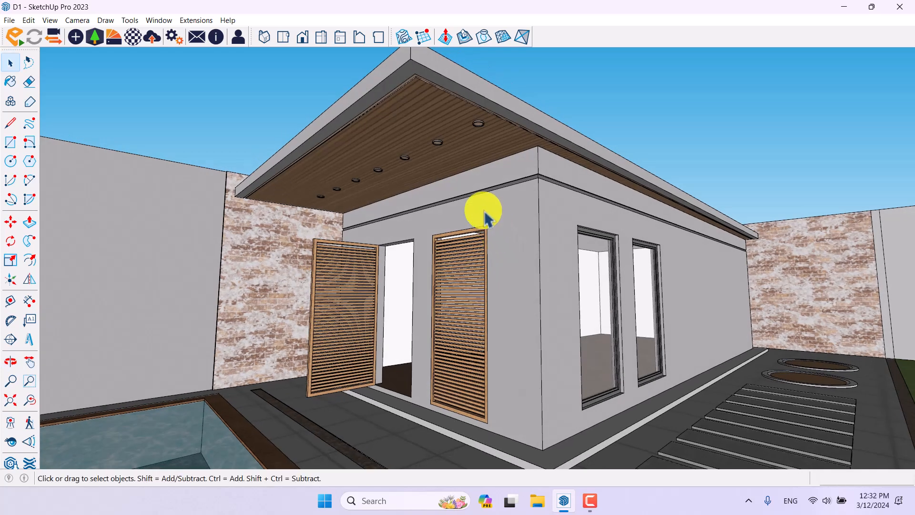
{"action": "left_click", "coordinate": [215, 37]}
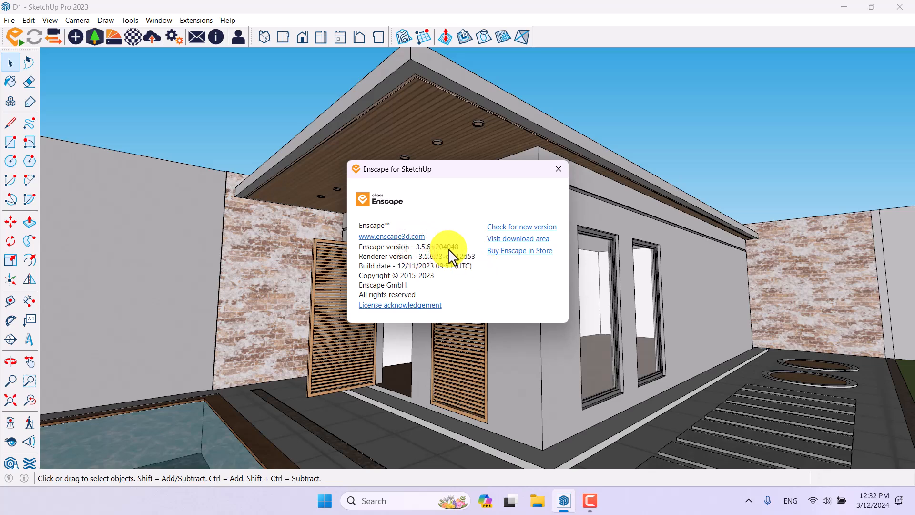
{"action": "left_click", "coordinate": [555, 171]}
{"action": "middle_click_drag", "start_coordinate": [470, 232], "coordinate": [372, 270]}
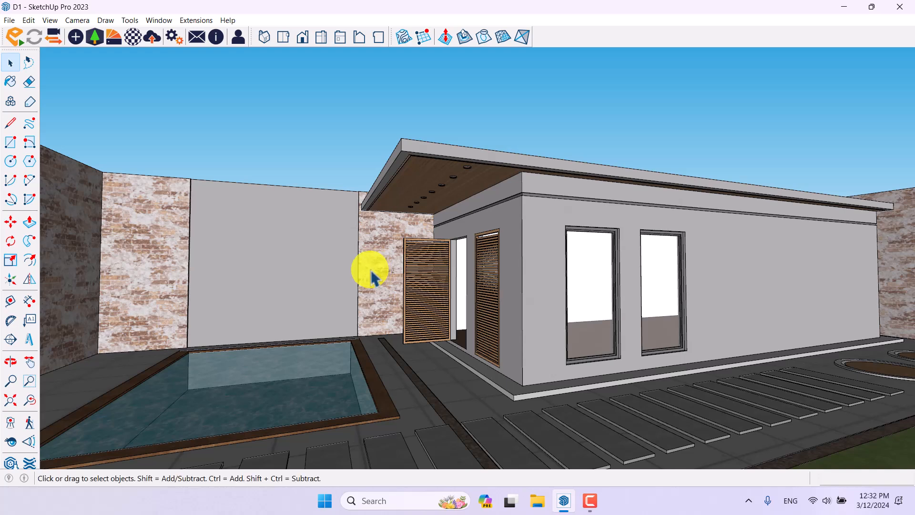
- Undock and close the Enscape toolbar, and turn it back on docked in its original place
{"action": "left_click_drag", "start_coordinate": [6, 35], "coordinate": [288, 80]}
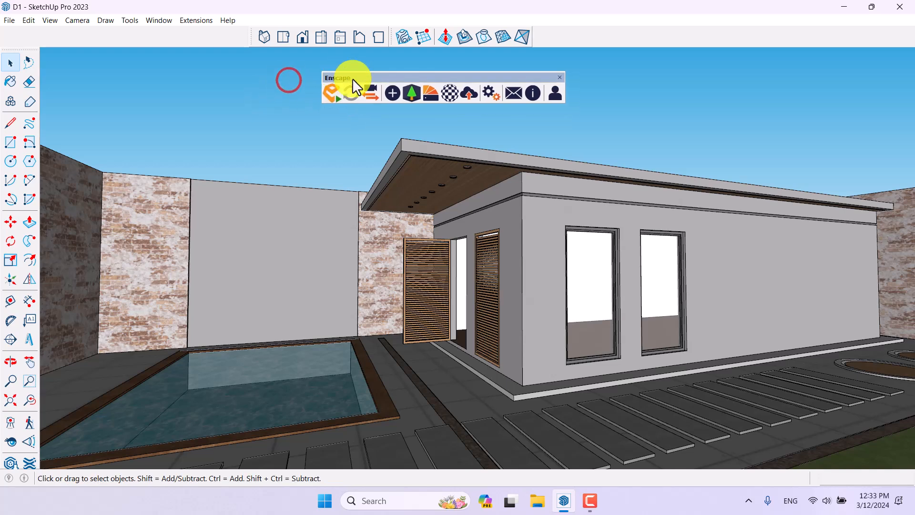
{"action": "left_click", "coordinate": [561, 81]}
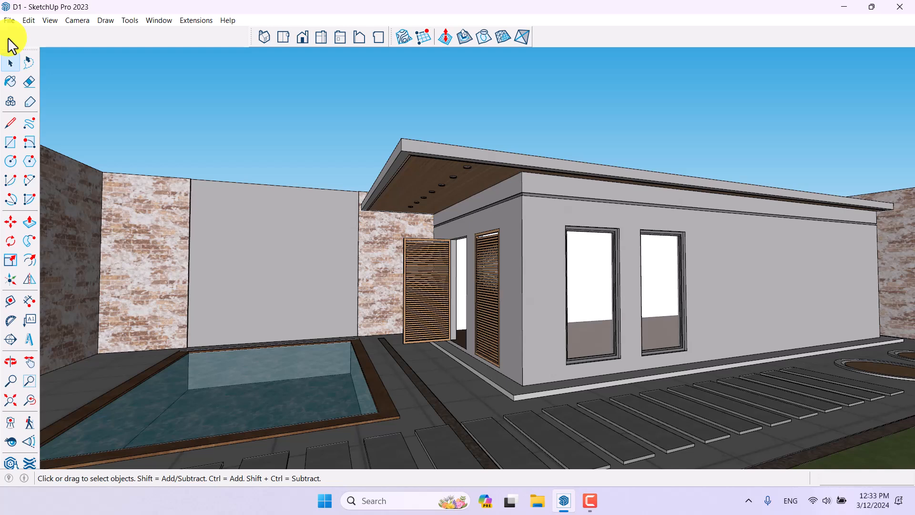
{"action": "right_click", "coordinate": [8, 39]}
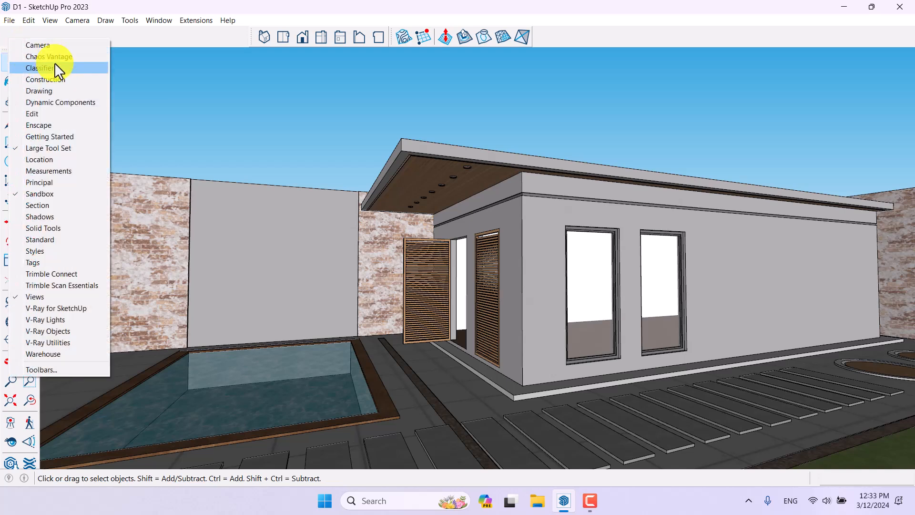
{"action": "left_click", "coordinate": [47, 125]}
{"action": "left_click_drag", "start_coordinate": [351, 77], "coordinate": [29, 36]}
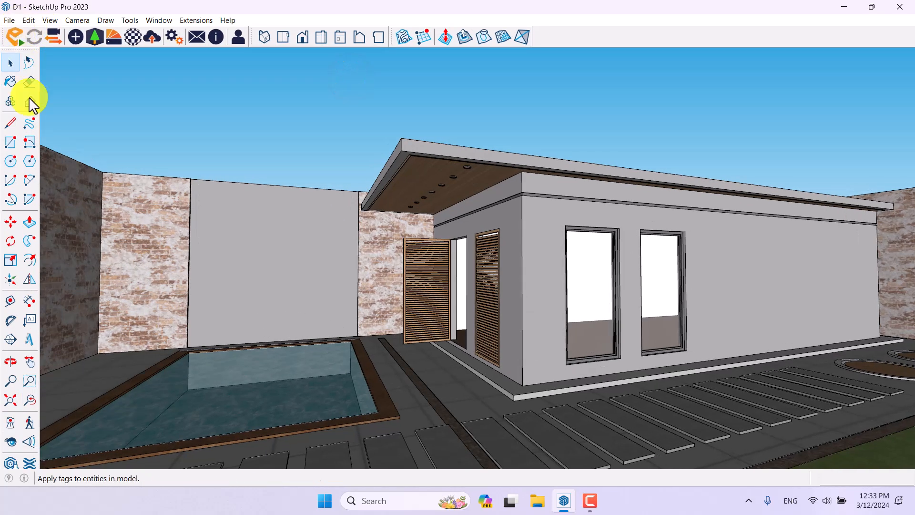
- Review the Rendering, Network and Preferences pages of Enscape's general settings, including the hardware ray-tracing options
{"action": "left_click", "coordinate": [173, 37]}
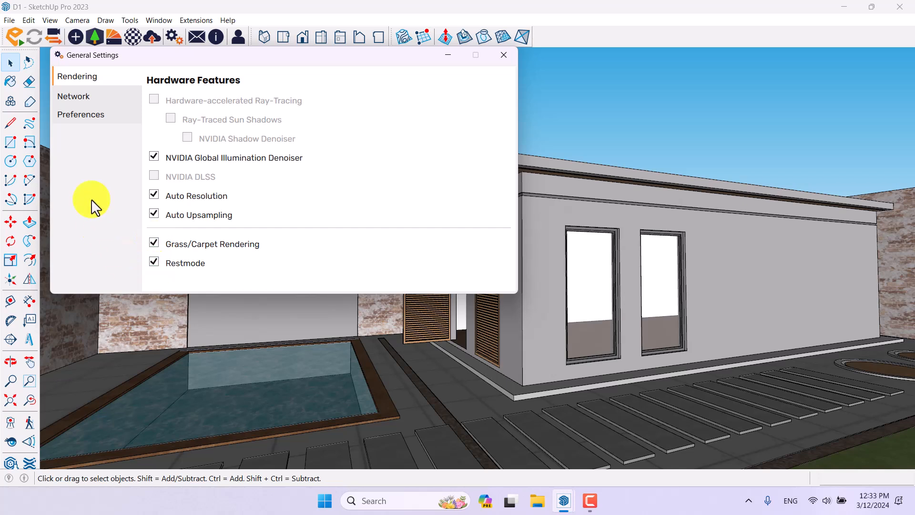
{"action": "left_click", "coordinate": [94, 96]}
{"action": "left_click", "coordinate": [91, 122]}
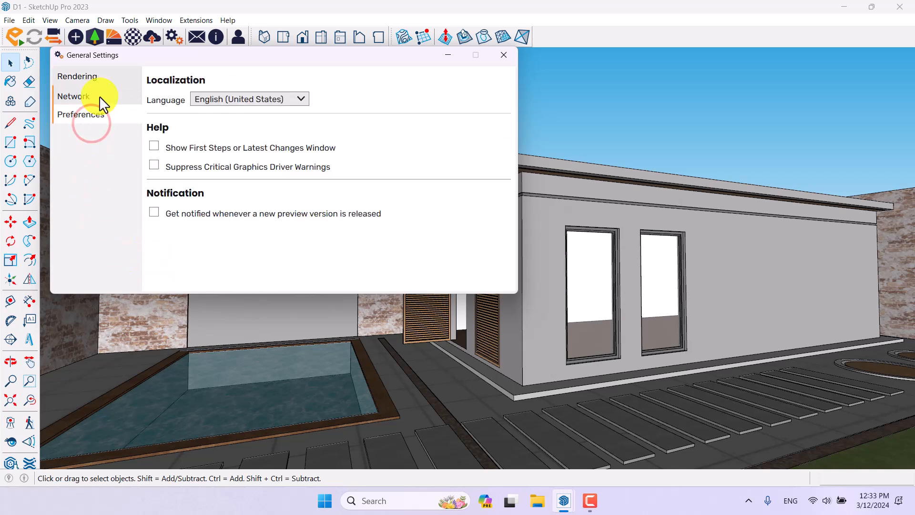
{"action": "left_click", "coordinate": [99, 96]}
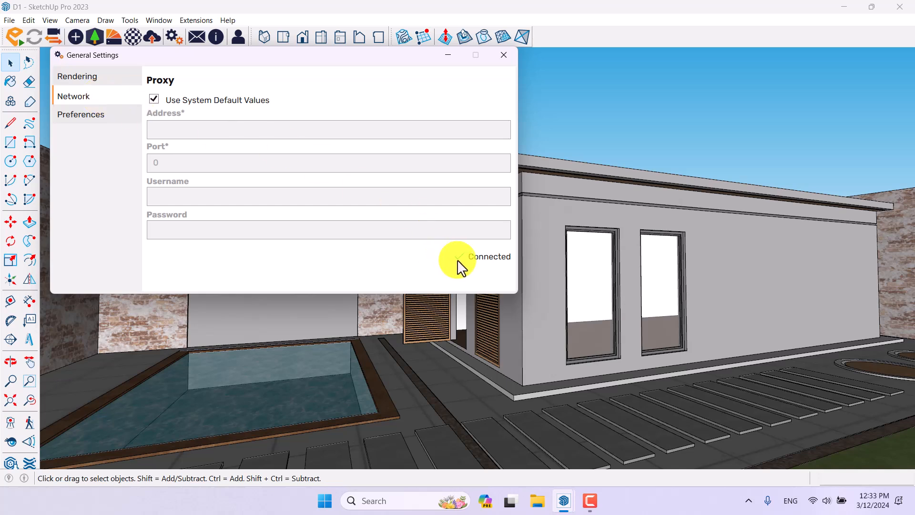
{"action": "left_click", "coordinate": [93, 119]}
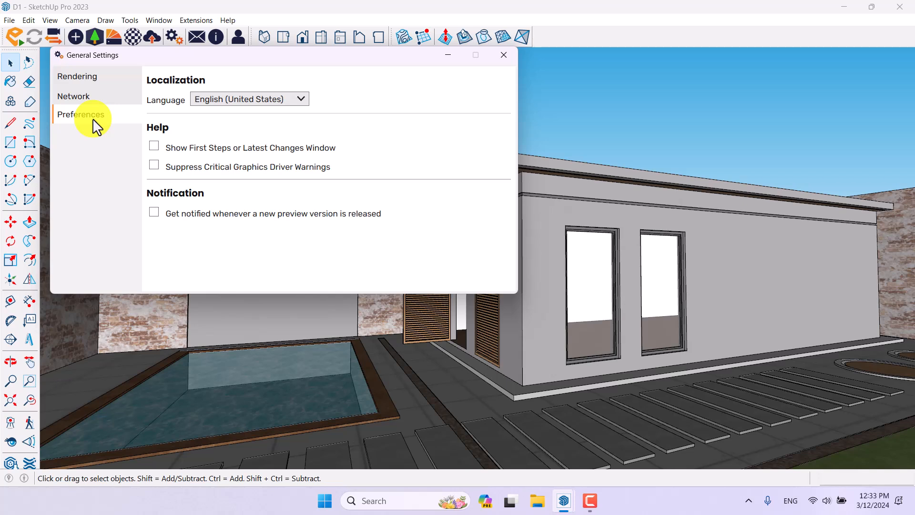
{"action": "left_click", "coordinate": [92, 79]}
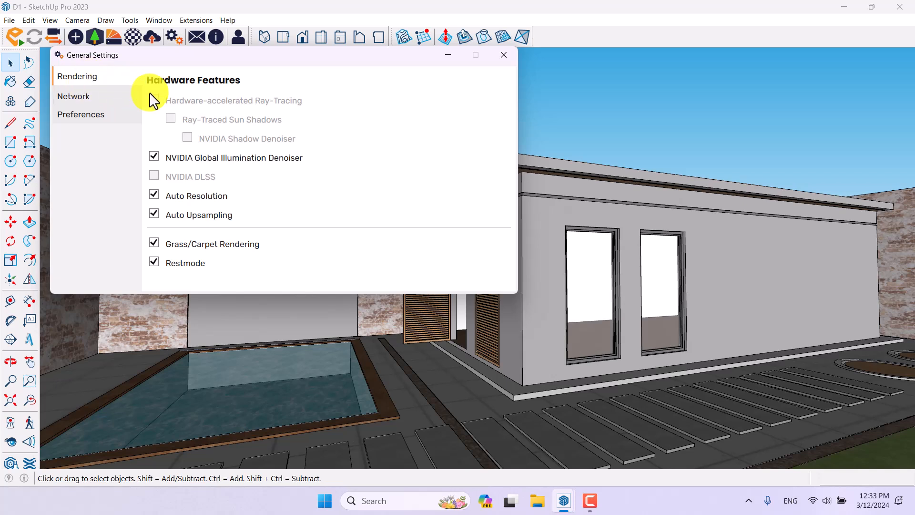
{"action": "mouse_move", "coordinate": [180, 95]}
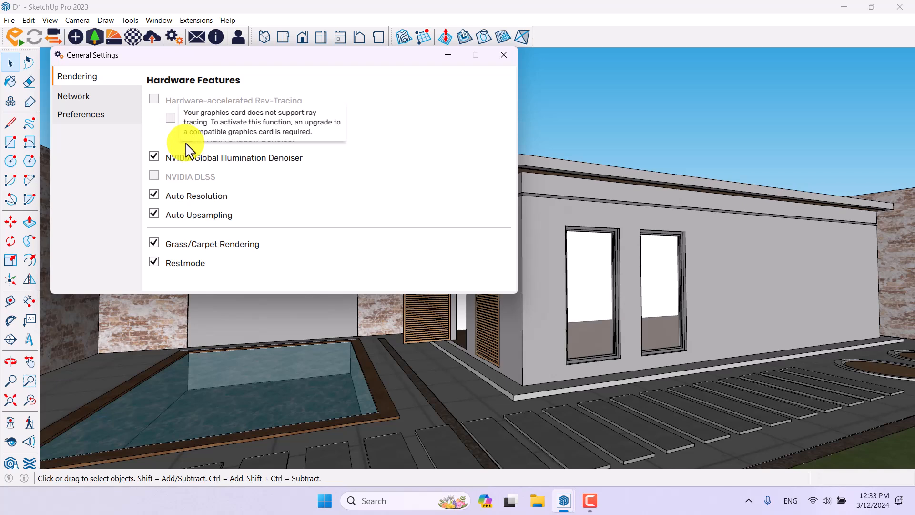
{"action": "mouse_move", "coordinate": [185, 141]}
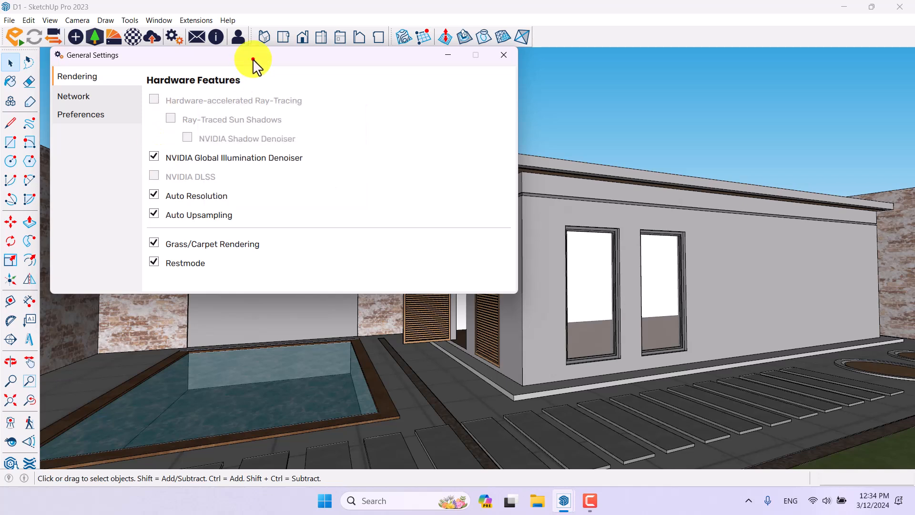
- Switch the NVIDIA Global Illumination Denoiser off and back on, and close the general settings
{"action": "left_click_drag", "start_coordinate": [242, 53], "coordinate": [344, 77]}
{"action": "left_click", "coordinate": [257, 182]}
{"action": "left_click", "coordinate": [256, 181]}
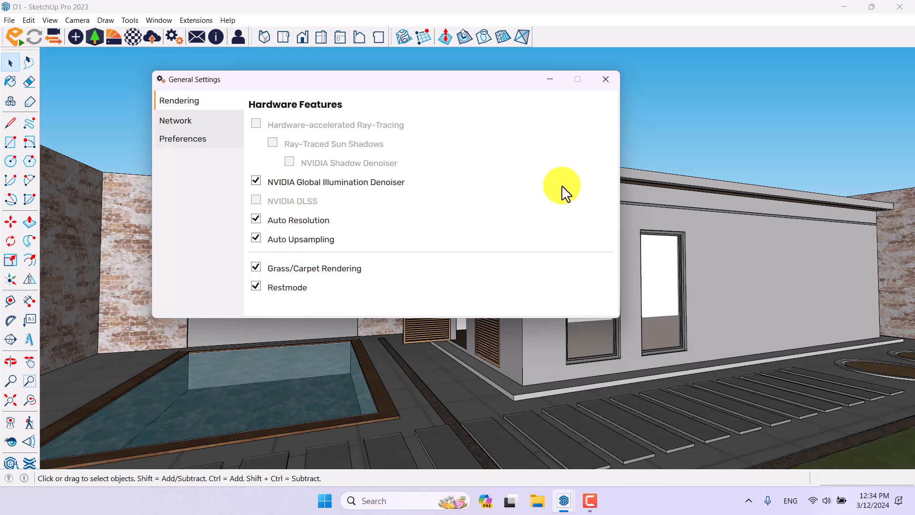
{"action": "left_click", "coordinate": [614, 80]}
{"action": "left_click", "coordinate": [616, 82]}
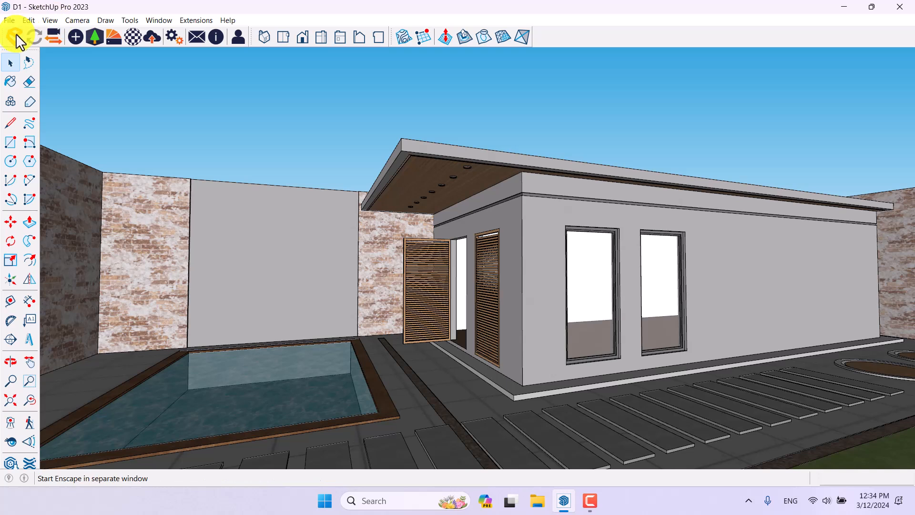
- Look over the light source, sound source and linked model options in Enscape Objects, and close the window
{"action": "left_click", "coordinate": [17, 37]}
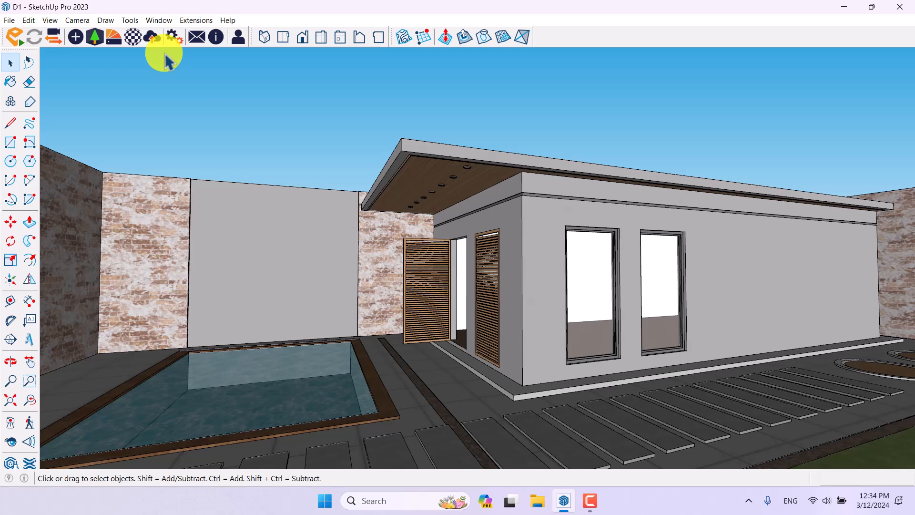
{"action": "left_click", "coordinate": [75, 41]}
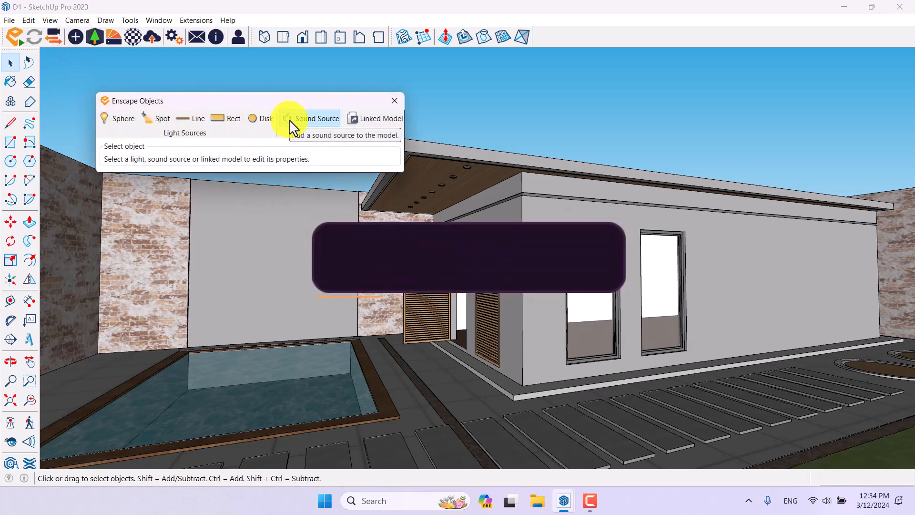
{"action": "left_click", "coordinate": [392, 104]}
- Browse the Animals and Furniture categories of the Enscape Asset Library, and close the library
{"action": "left_click", "coordinate": [98, 41]}
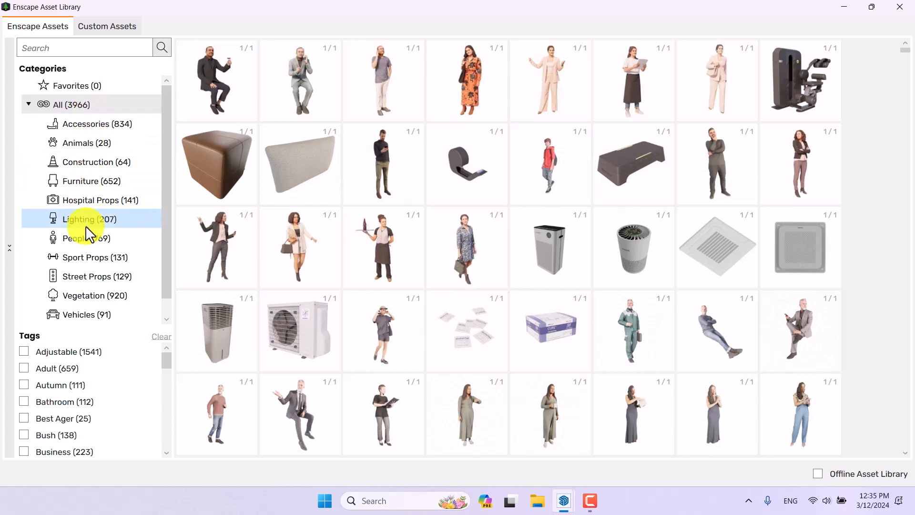
{"action": "left_click", "coordinate": [72, 142]}
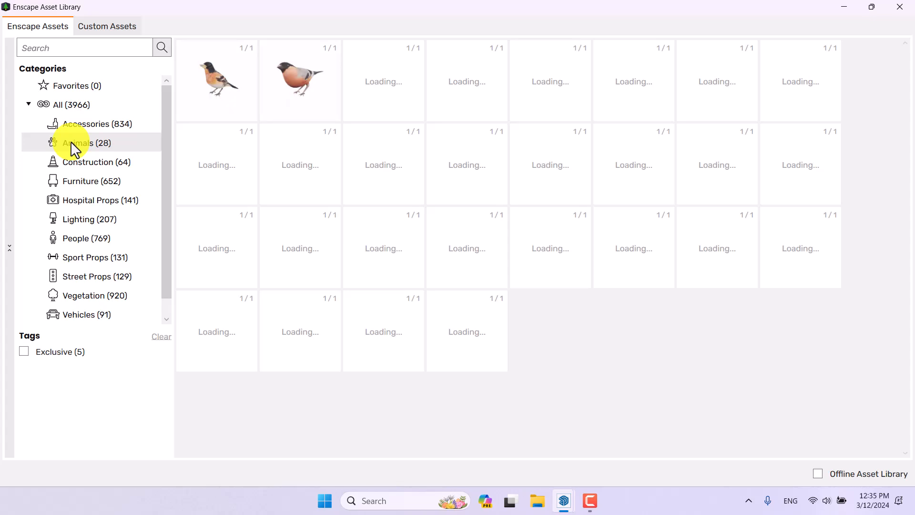
{"action": "left_click", "coordinate": [74, 182]}
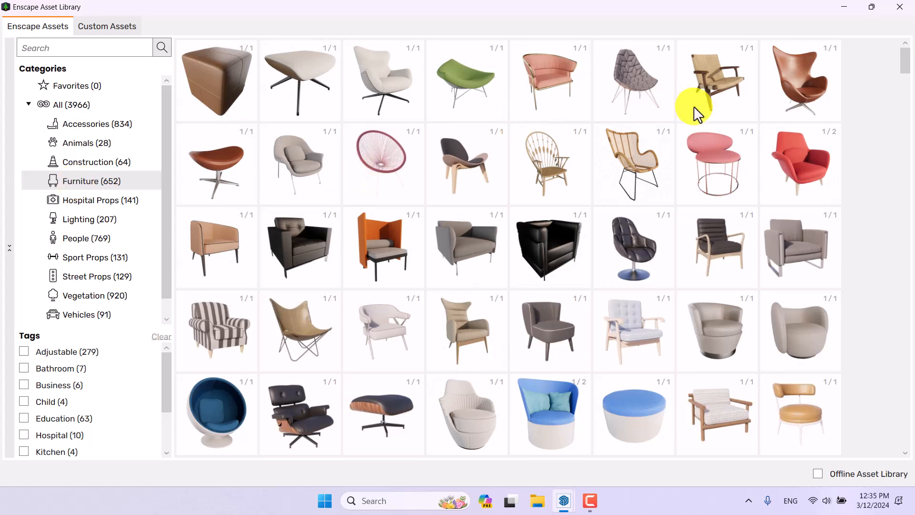
{"action": "scroll", "coordinate": [696, 115], "scroll_direction": "down", "scroll_amount": 3}
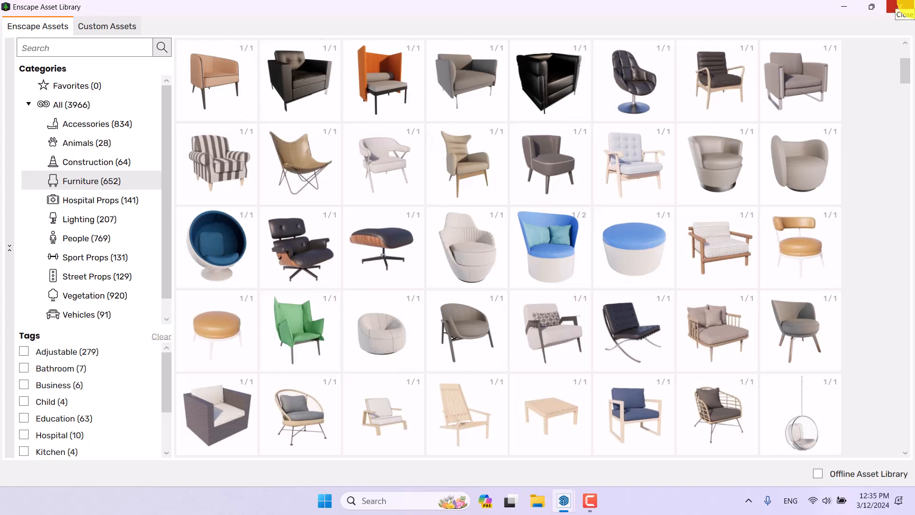
{"action": "left_click", "coordinate": [901, 6]}
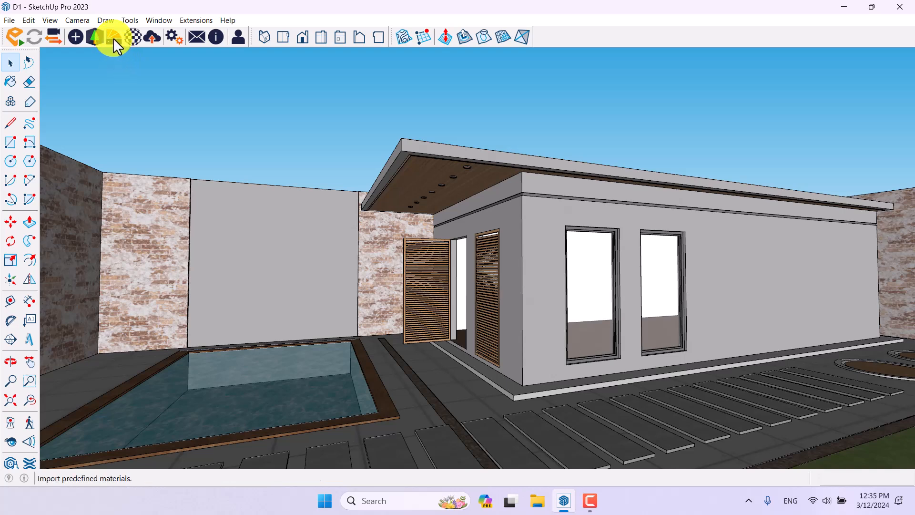
- Browse the Wood category of the Enscape Material Library, select the Wood 01 material, and close the library without importing
{"action": "left_click", "coordinate": [113, 38]}
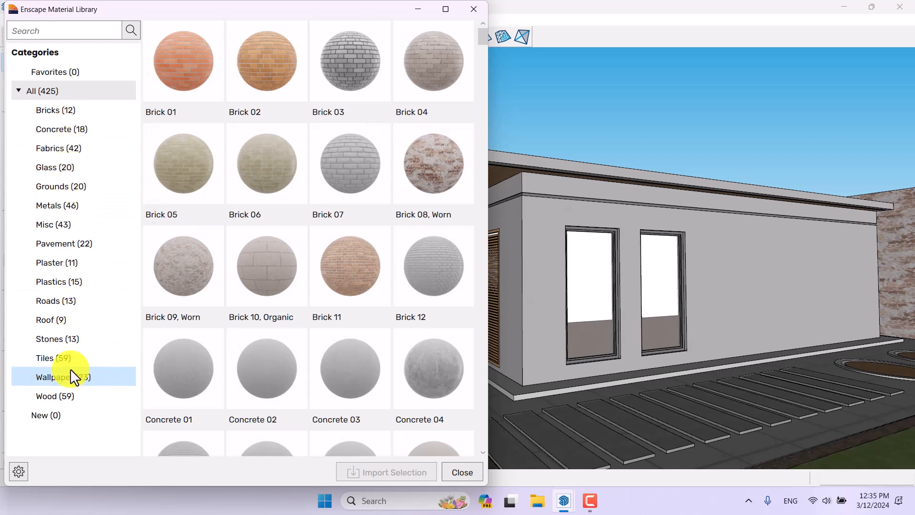
{"action": "left_click", "coordinate": [78, 392]}
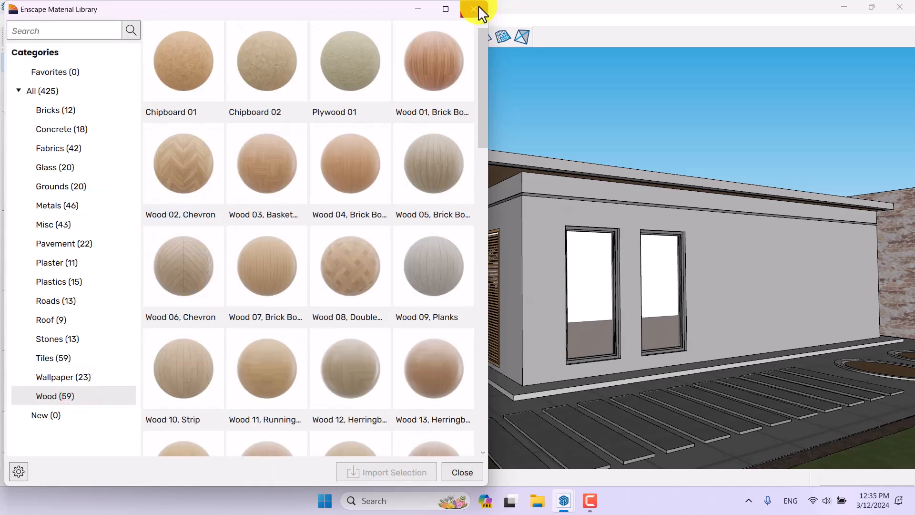
{"action": "left_click", "coordinate": [442, 64]}
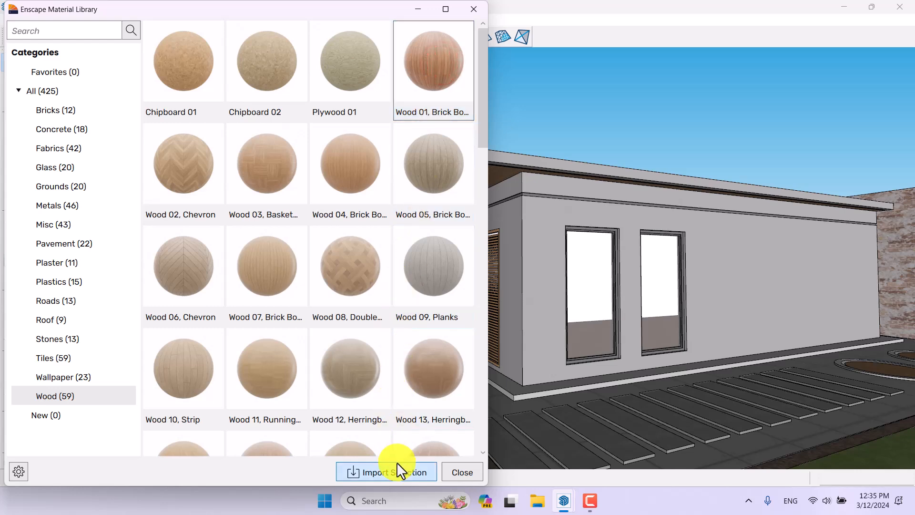
{"action": "left_click", "coordinate": [474, 9]}
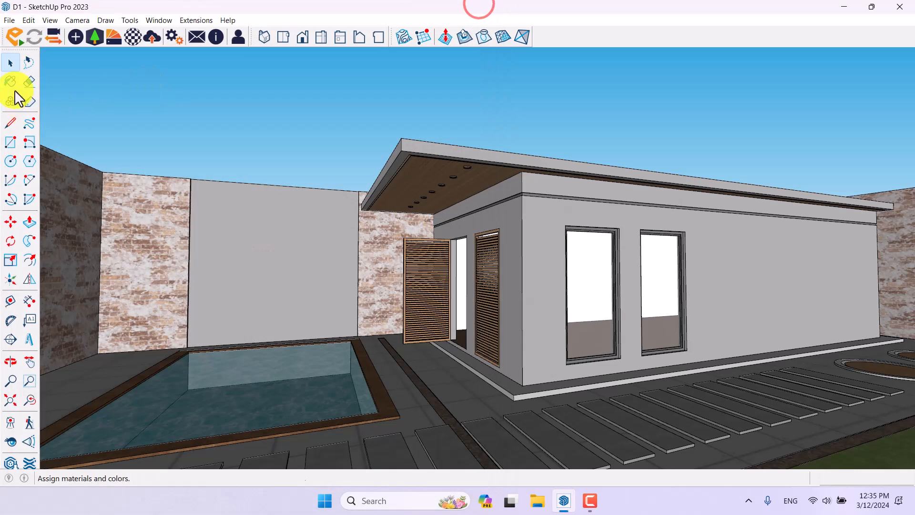
- Start the Paint Bucket tool and list the In Model materials in the material browser
{"action": "left_click", "coordinate": [11, 82]}
{"action": "left_click", "coordinate": [832, 157]}
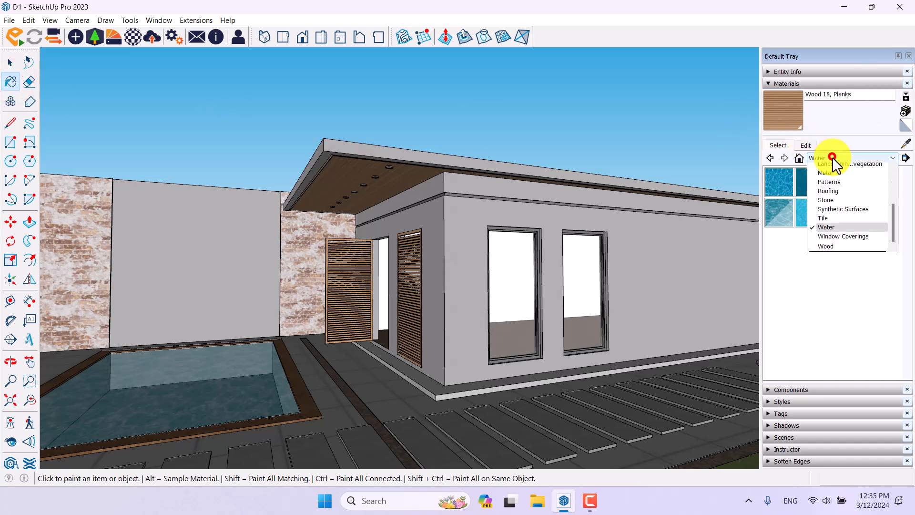
{"action": "scroll", "coordinate": [833, 170], "scroll_direction": "up", "scroll_amount": 3}
{"action": "left_click", "coordinate": [831, 171]}
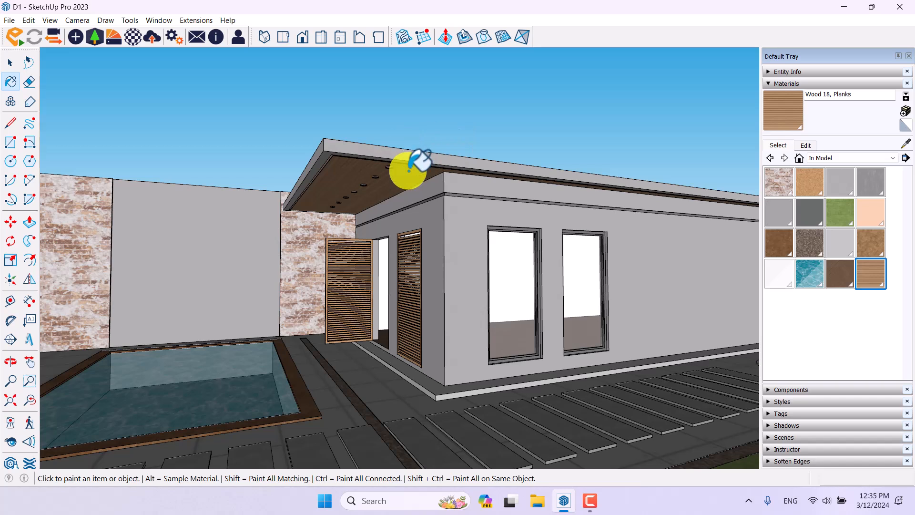
{"action": "left_click", "coordinate": [582, 503]}
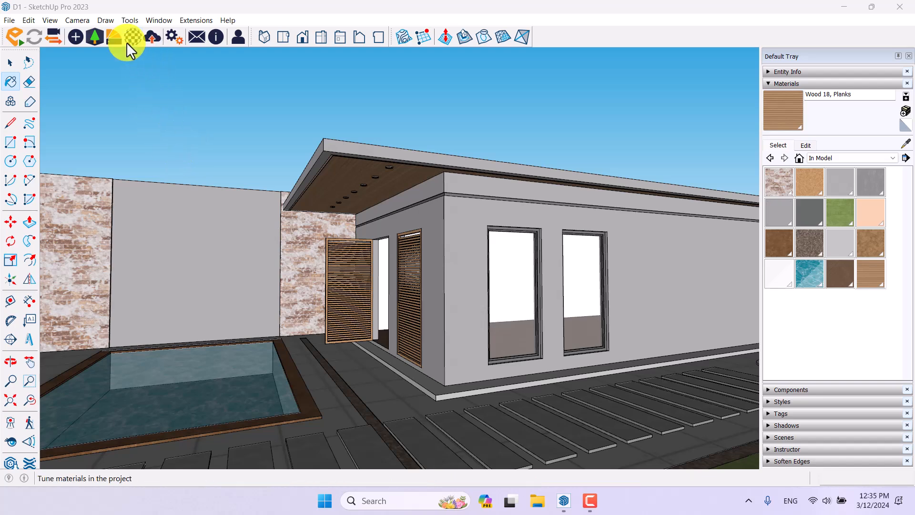
- Examine the albedo, height map, reflection and transparency settings of Concrete Panels 01 in the Enscape Material Editor, and return to the Select tool
{"action": "left_click", "coordinate": [127, 42]}
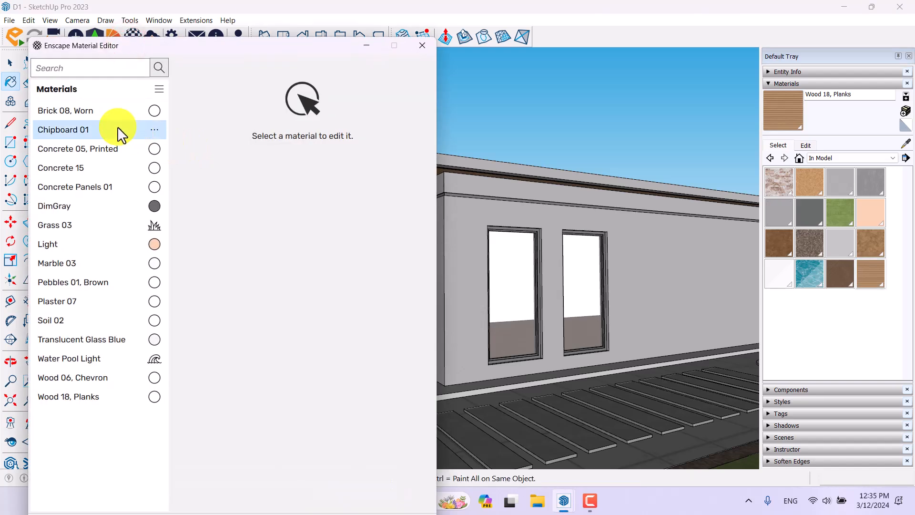
{"action": "left_click", "coordinate": [84, 186]}
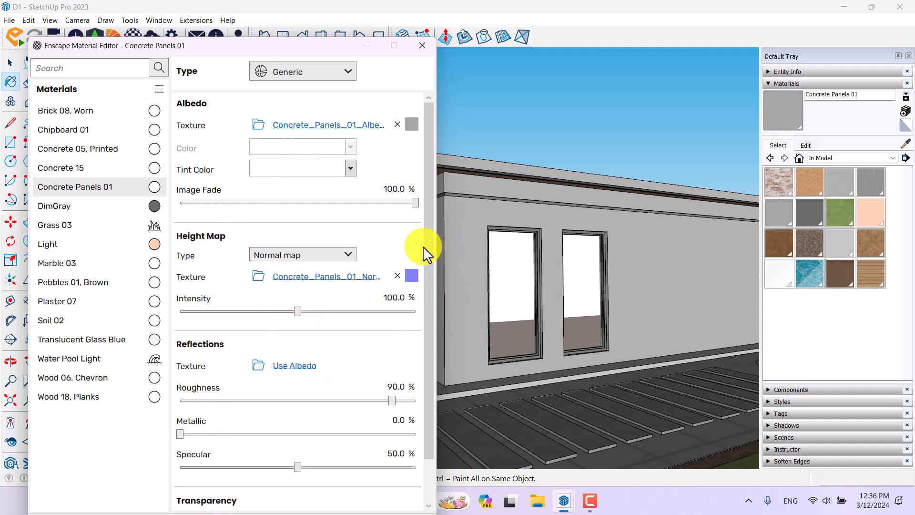
{"action": "left_click_drag", "start_coordinate": [428, 244], "coordinate": [427, 351]}
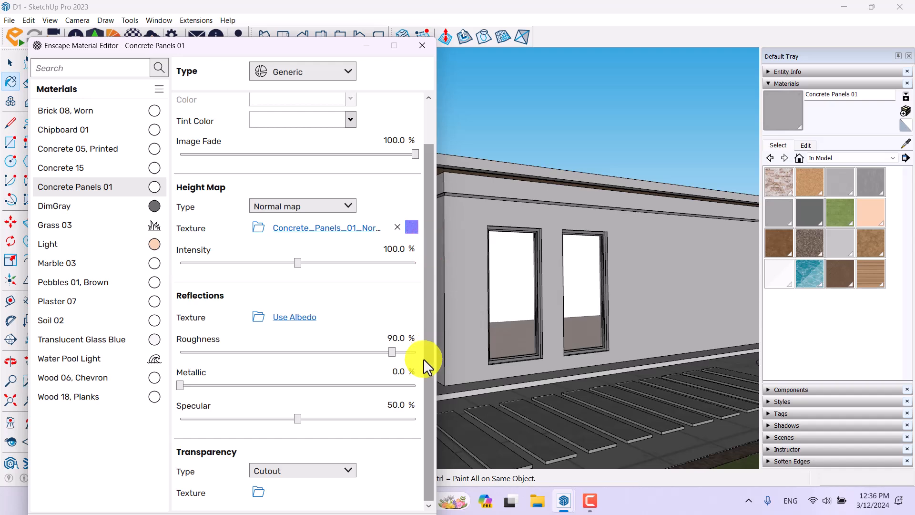
{"action": "left_click", "coordinate": [424, 42]}
{"action": "left_click", "coordinate": [12, 63]}
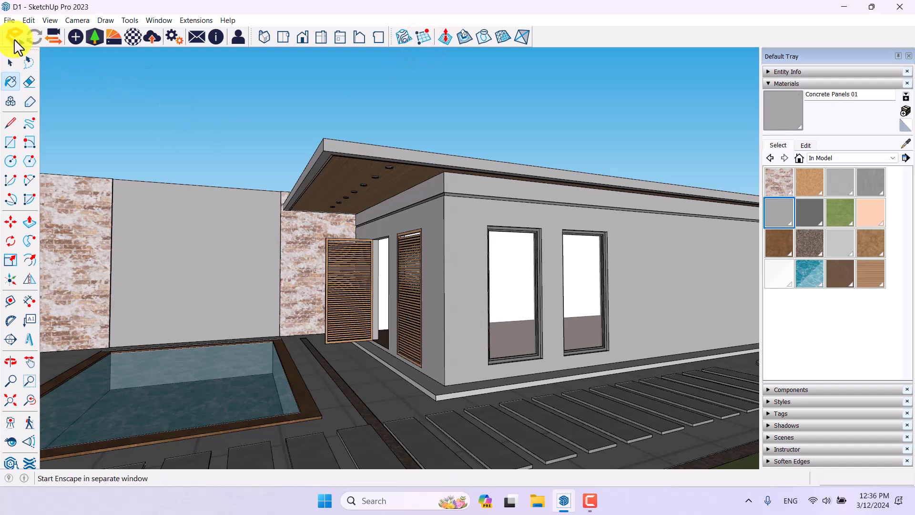
{"action": "left_click", "coordinate": [11, 61]}
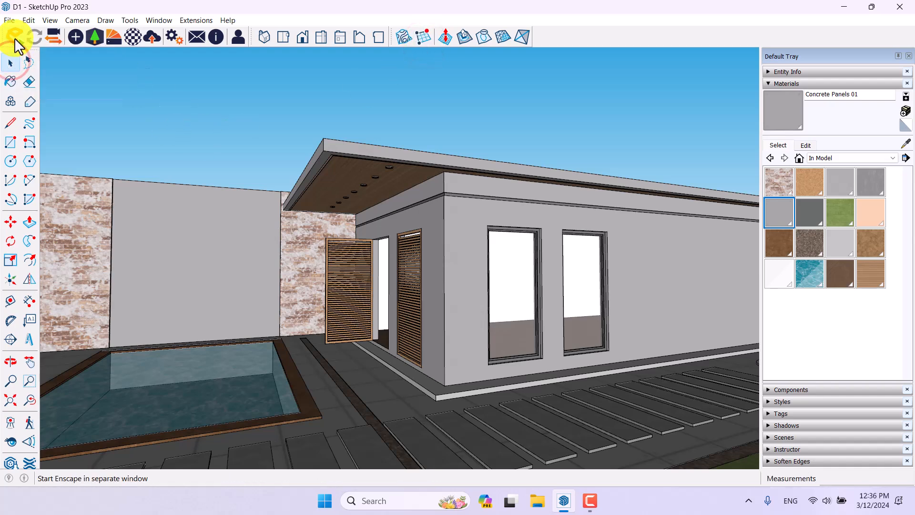
- Start Enscape for the pool house model and maximize its render window
{"action": "left_click", "coordinate": [15, 37]}
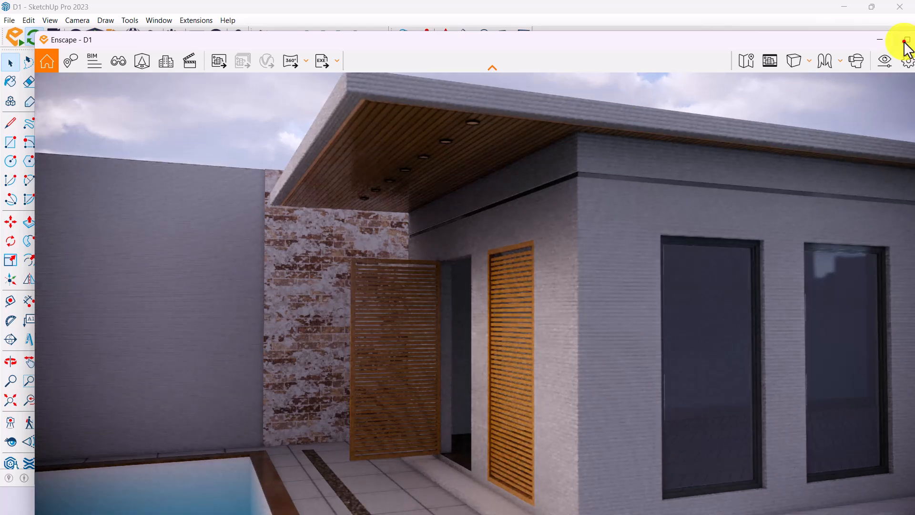
{"action": "left_click", "coordinate": [904, 41]}
{"action": "left_click_drag", "start_coordinate": [477, 263], "coordinate": [478, 263]}
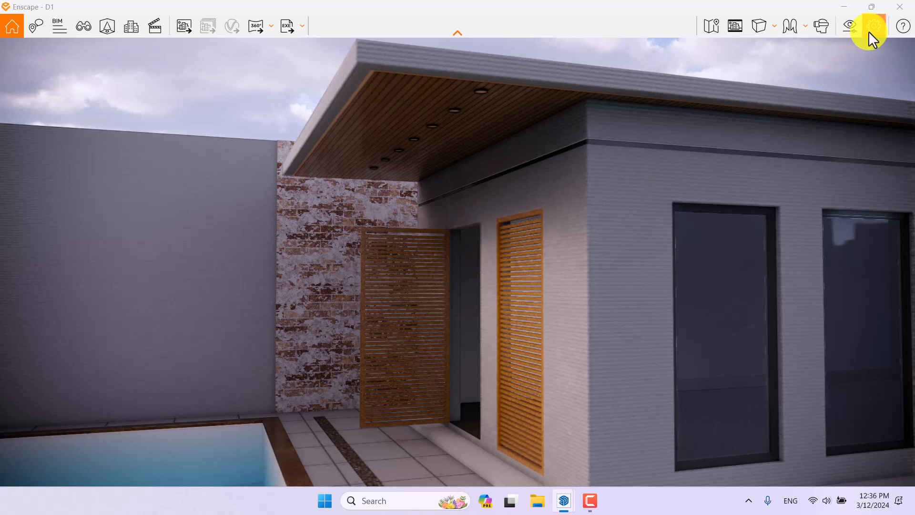
- In Visual Settings, set field of view to 90°, exposure to 50%, depth of field to 0%, rendering quality to High and outlines to 0%
{"action": "left_click", "coordinate": [850, 26]}
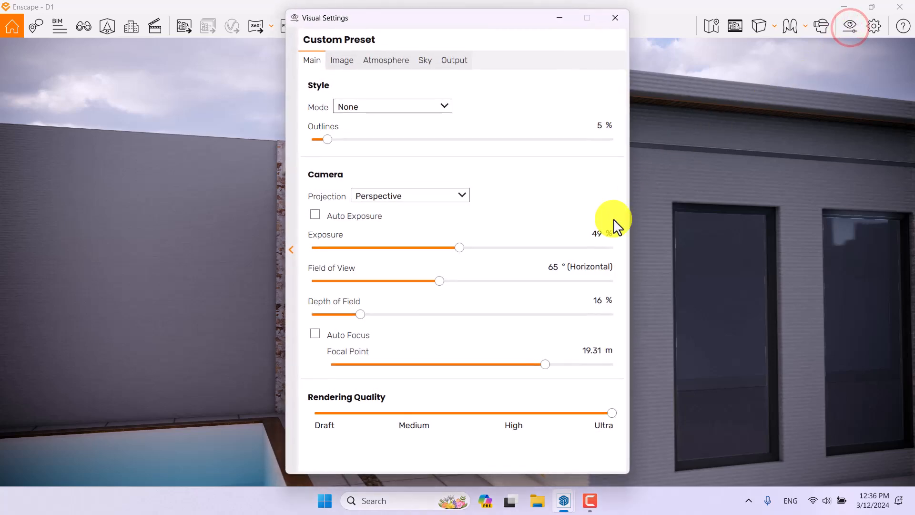
{"action": "left_click", "coordinate": [540, 267]}
{"action": "left_click", "coordinate": [573, 233]}
{"action": "left_click", "coordinate": [574, 299]}
{"action": "left_click_drag", "start_coordinate": [612, 413], "coordinate": [487, 431]}
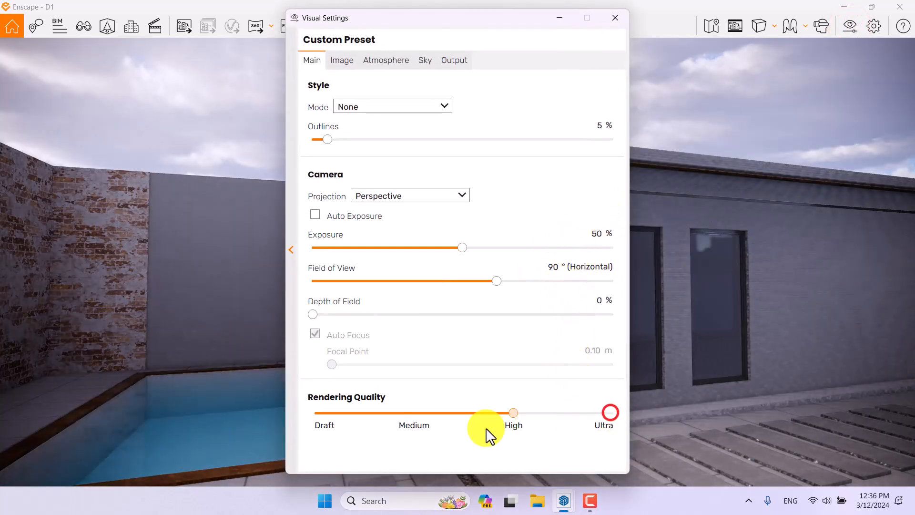
{"action": "left_click", "coordinate": [574, 126]}
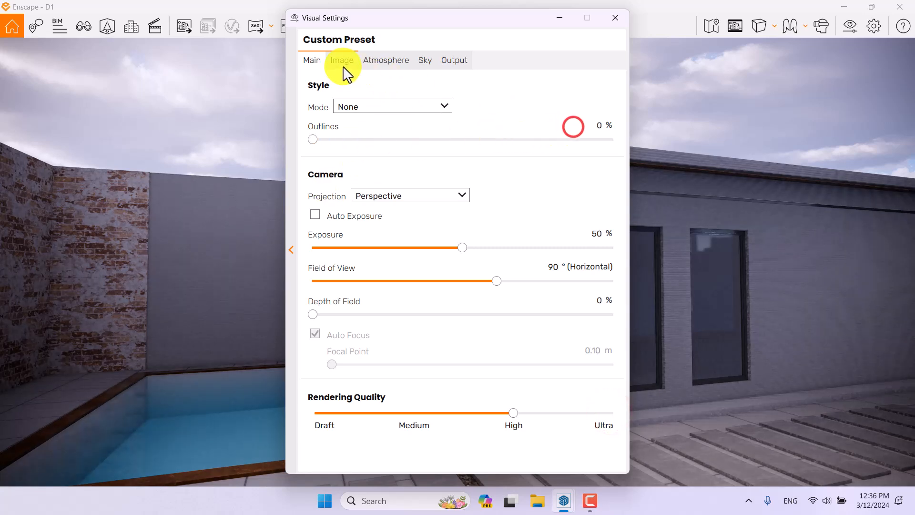
- Turn off Auto Contrast and reset the image corrections to 100% saturation and 6,600 K color temperature
{"action": "left_click", "coordinate": [342, 63]}
{"action": "left_click", "coordinate": [349, 107]}
{"action": "left_click", "coordinate": [566, 193]}
{"action": "left_click", "coordinate": [566, 226]}
- Reset the image effects to 50% motion blur, 50% lens flare, 15% bloom, 30% vignette and 25% chromatic aberration
{"action": "left_click", "coordinate": [569, 295]}
{"action": "left_click", "coordinate": [569, 329]}
{"action": "left_click", "coordinate": [568, 363]}
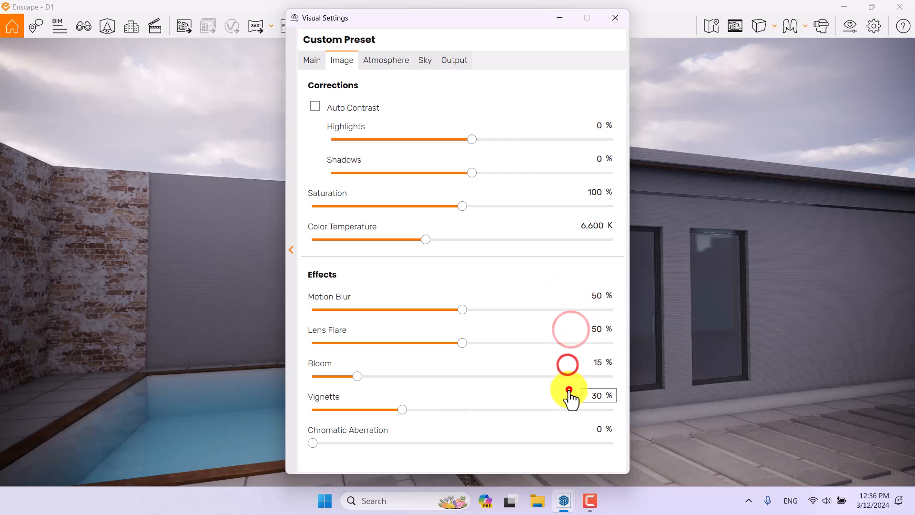
{"action": "left_click", "coordinate": [569, 394]}
{"action": "left_click", "coordinate": [569, 429]}
- Reset the atmosphere's fog intensity to 10% and fog height to 70 m
{"action": "left_click", "coordinate": [404, 60]}
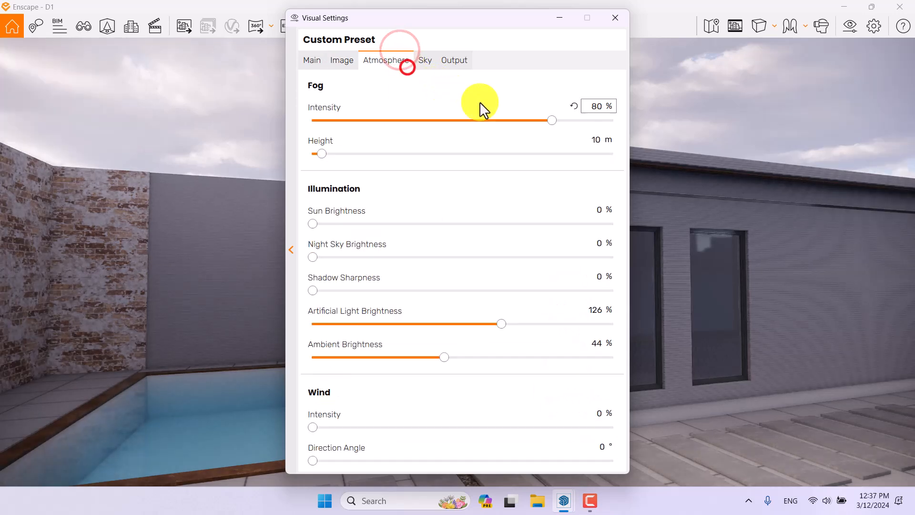
{"action": "left_click", "coordinate": [574, 106]}
{"action": "left_click", "coordinate": [573, 140]}
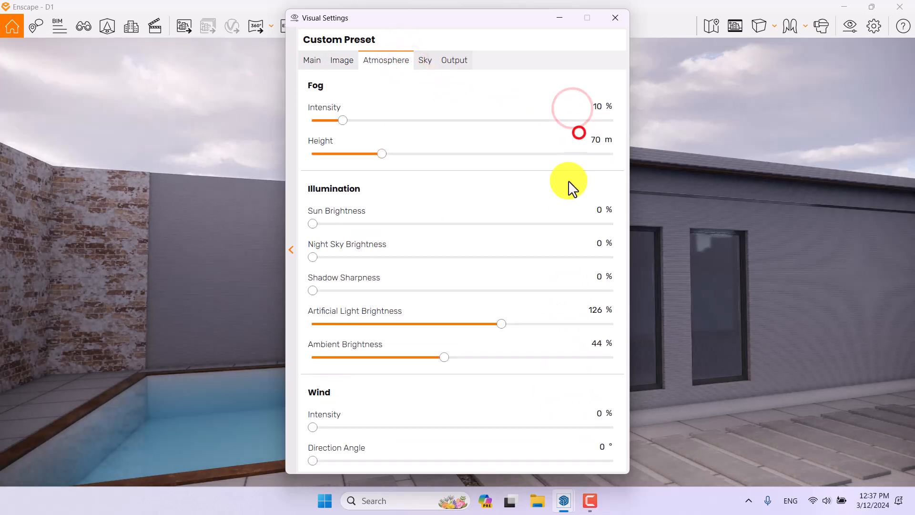
- Reset sun brightness to 80%, night sky to 100%, shadow sharpness to 50%, artificial light to 100%, ambient brightness to 50% and wind intensity to 25%
{"action": "left_click", "coordinate": [569, 208]}
{"action": "left_click", "coordinate": [574, 242]}
{"action": "left_click", "coordinate": [570, 275]}
{"action": "left_click", "coordinate": [570, 306]}
{"action": "left_click", "coordinate": [570, 337]}
{"action": "left_click", "coordinate": [573, 411]}
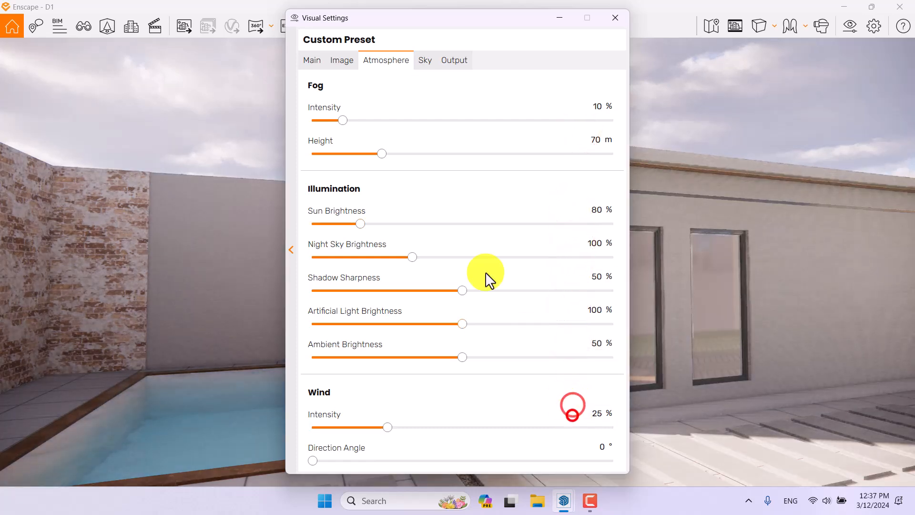
- Reset the sky's cloud density, variety and cirrus amount to 50%, contrails to 2 and longitude to 5,000 m
{"action": "left_click", "coordinate": [440, 60]}
{"action": "left_click", "coordinate": [429, 60]}
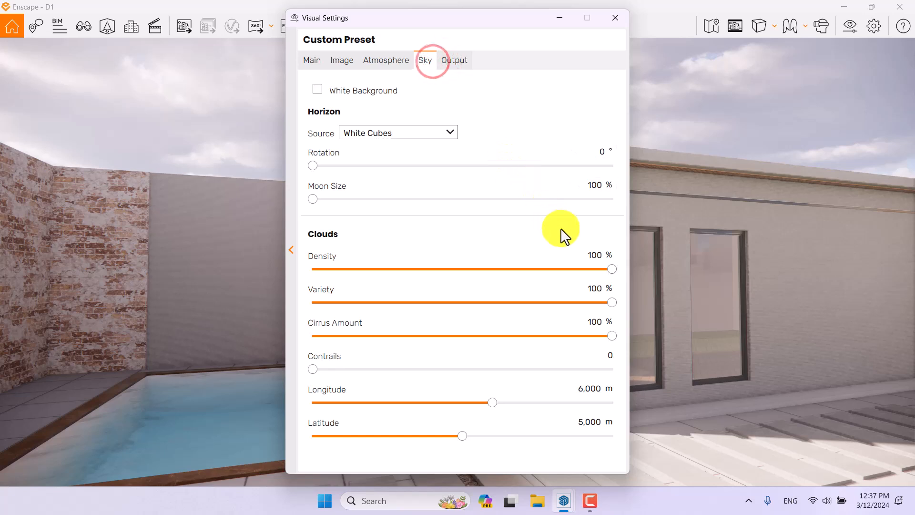
{"action": "left_click", "coordinate": [572, 256]}
{"action": "left_click", "coordinate": [573, 289]}
{"action": "left_click", "coordinate": [573, 321]}
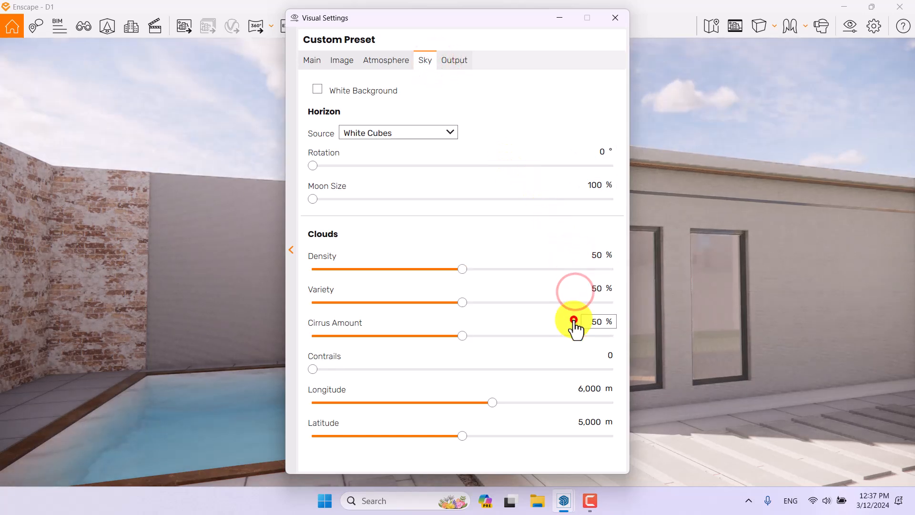
{"action": "left_click", "coordinate": [574, 355]}
{"action": "left_click", "coordinate": [574, 388]}
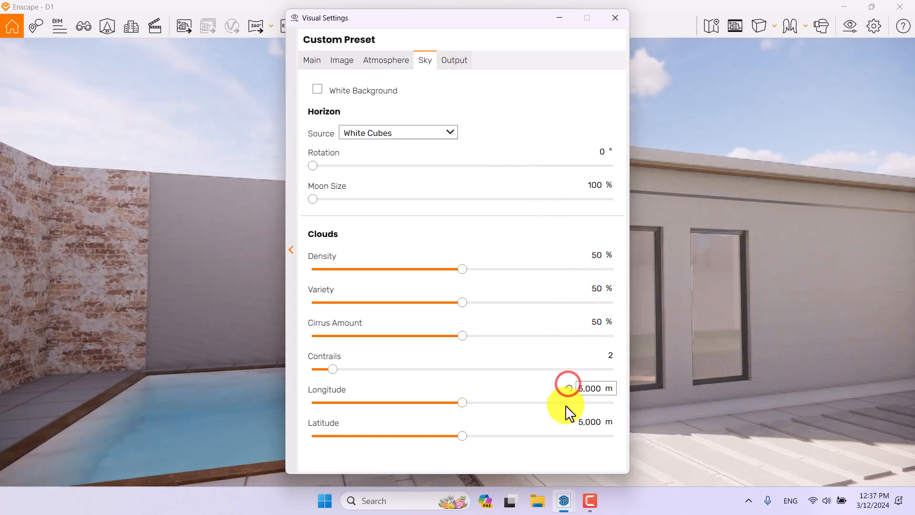
- Set the general output resolution to Full HD
{"action": "left_click", "coordinate": [453, 61]}
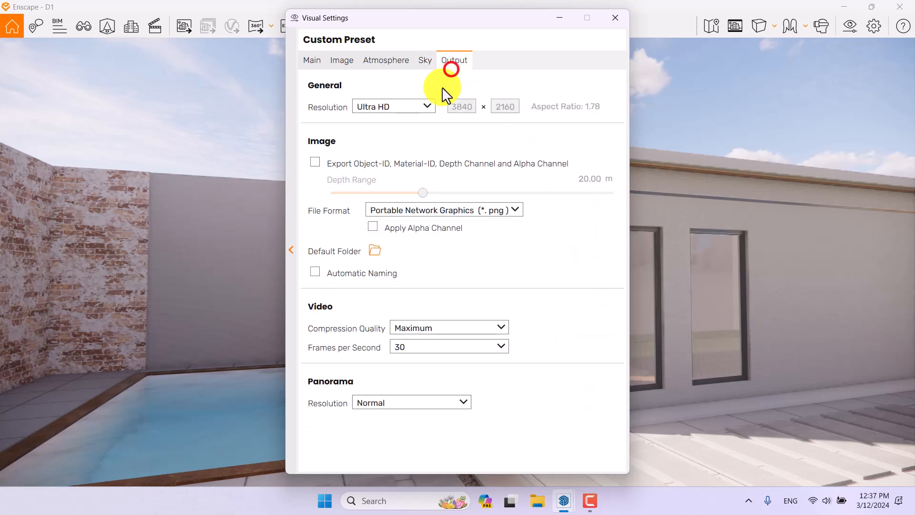
{"action": "left_click", "coordinate": [426, 105]}
{"action": "left_click", "coordinate": [395, 162]}
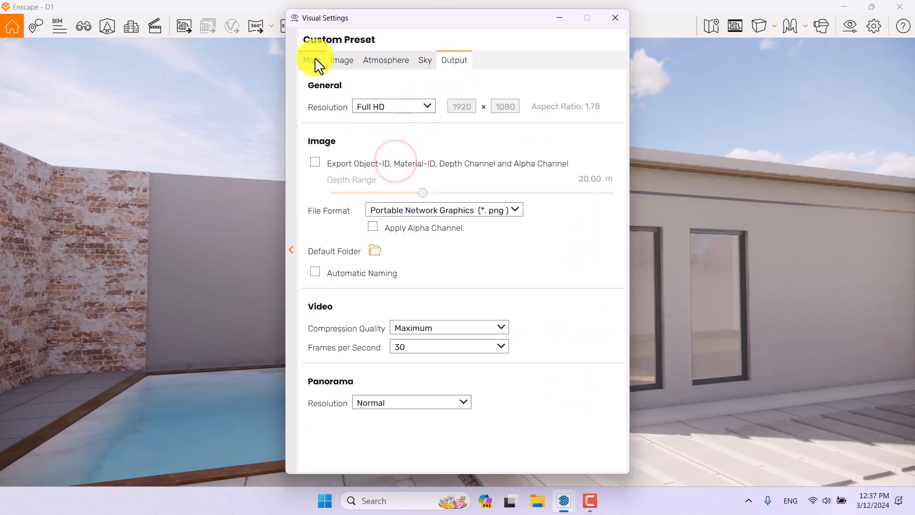
- Review the Main, Image, Atmosphere and Sky categories of the visual settings, and close Visual Settings
{"action": "left_click", "coordinate": [315, 60]}
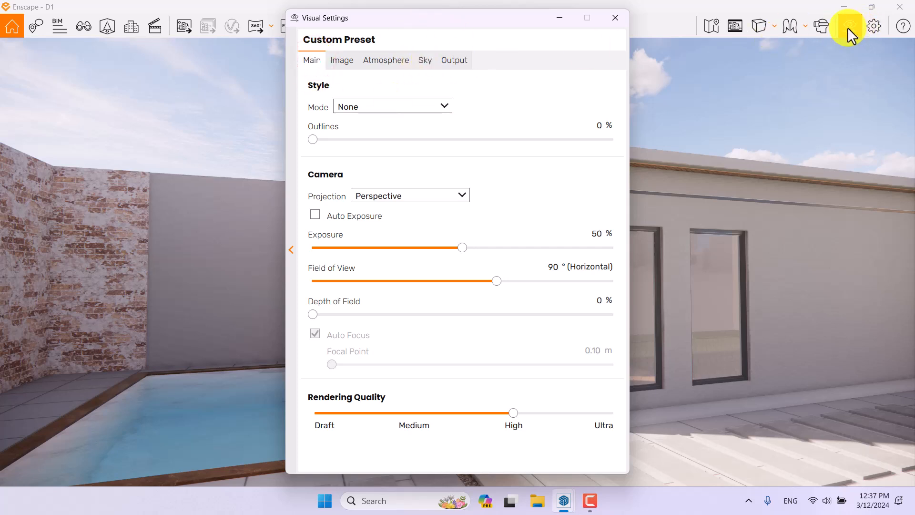
{"action": "left_click", "coordinate": [333, 60]}
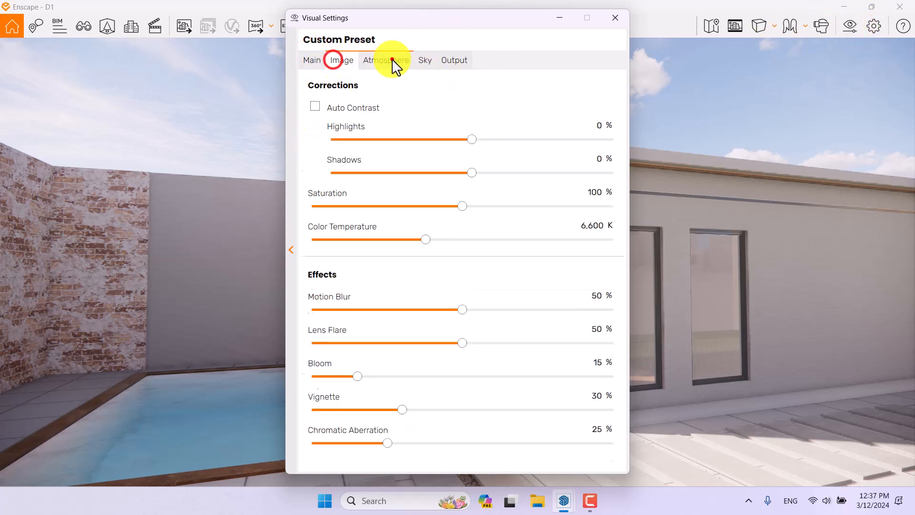
{"action": "left_click", "coordinate": [391, 60]}
{"action": "left_click", "coordinate": [439, 61]}
{"action": "left_click", "coordinate": [431, 60]}
{"action": "left_click", "coordinate": [403, 60]}
{"action": "left_click", "coordinate": [342, 58]}
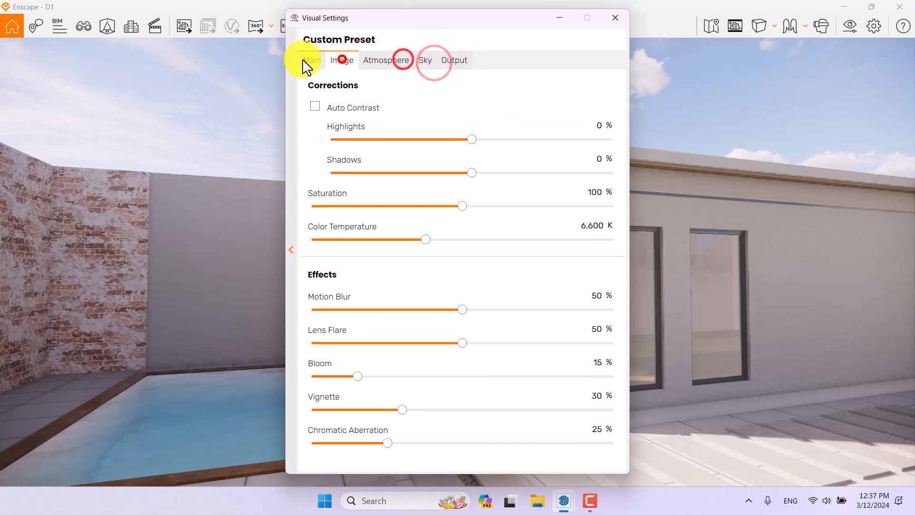
{"action": "left_click", "coordinate": [315, 60]}
{"action": "left_click", "coordinate": [614, 19]}
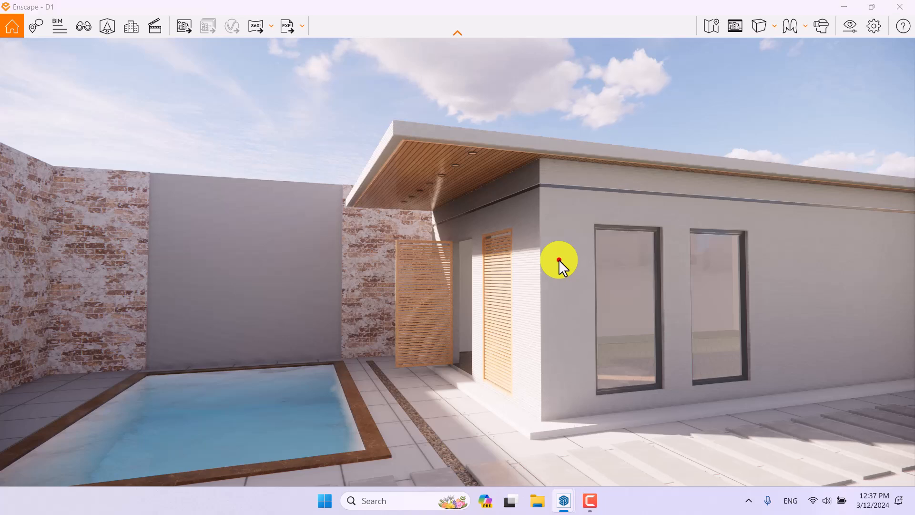
- Move the Enscape camera forward, backward, left and right in front of the pool house
{"action": "key", "text": "w"}
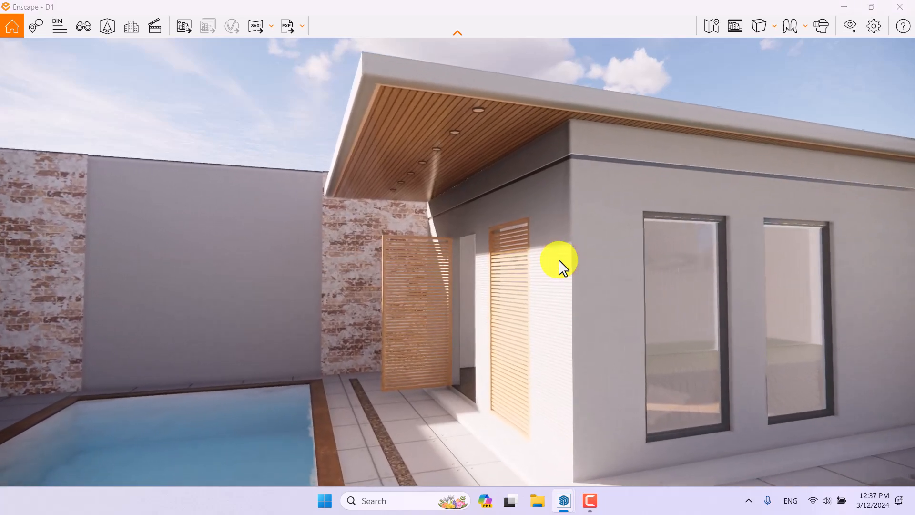
{"action": "key", "text": "s"}
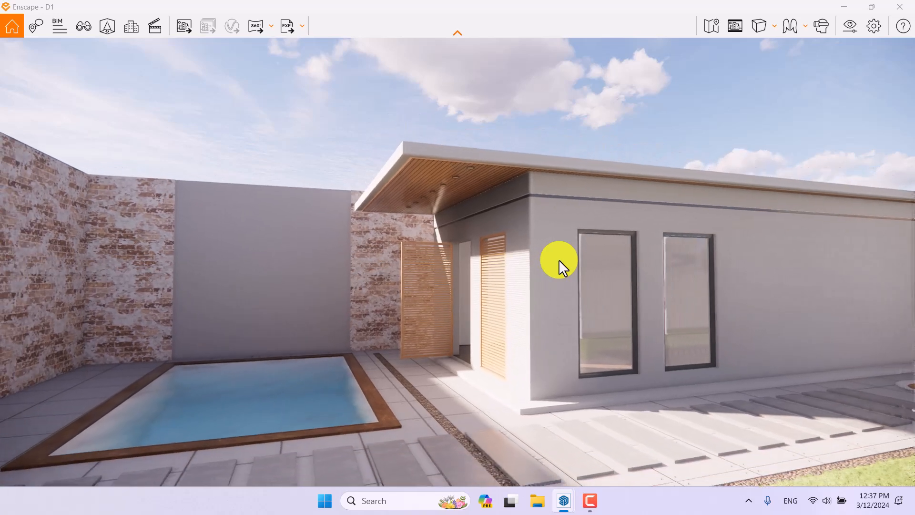
{"action": "key", "text": "a"}
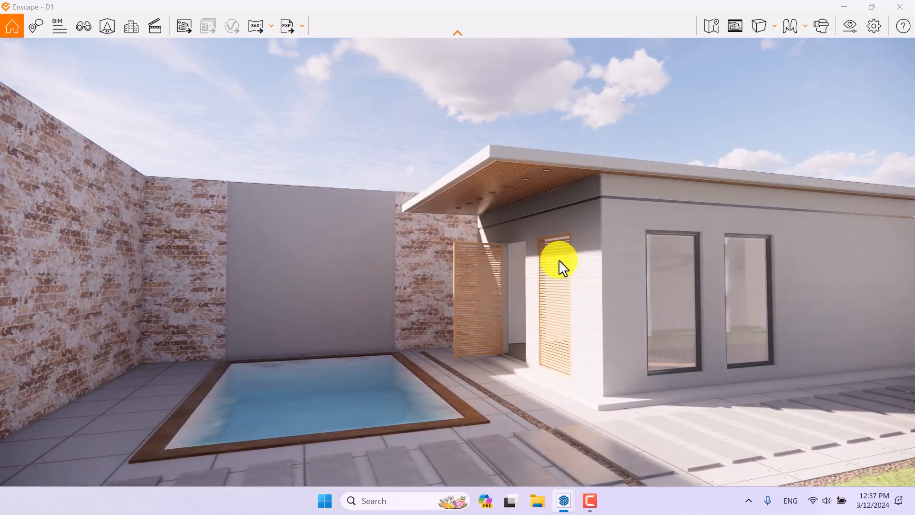
{"action": "key", "text": "d"}
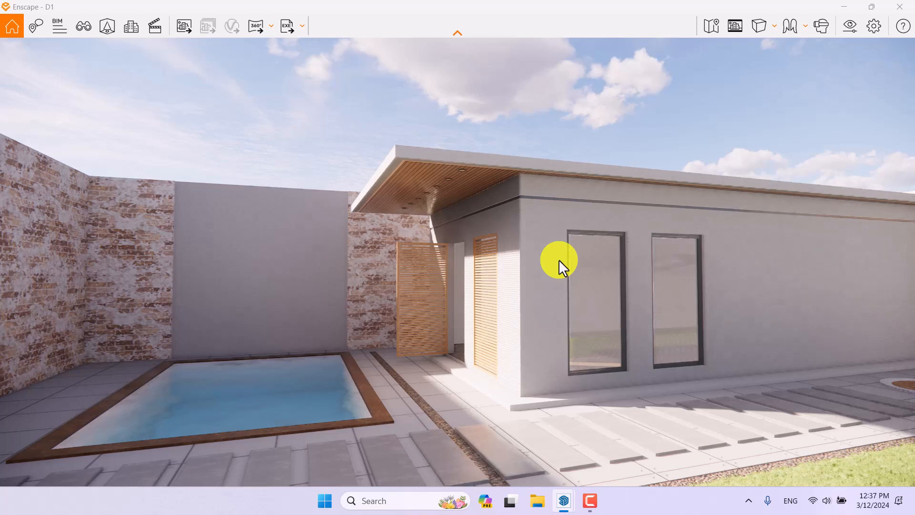
- Look around and orbit the camera about the pool house
{"action": "mouse_move", "coordinate": [514, 254]}
{"action": "left_mouse_down"}
{"action": "mouse_move", "coordinate": [507, 252]}
{"action": "mouse_move", "coordinate": [525, 251]}
{"action": "mouse_move", "coordinate": [504, 254]}
{"action": "mouse_move", "coordinate": [520, 254]}
{"action": "left_mouse_up"}
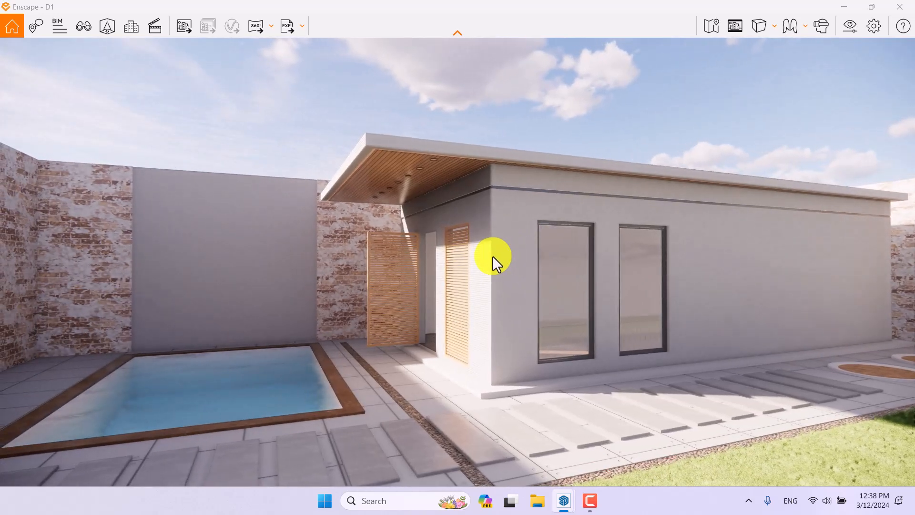
{"action": "right_click_drag", "start_coordinate": [492, 256], "coordinate": [491, 255]}
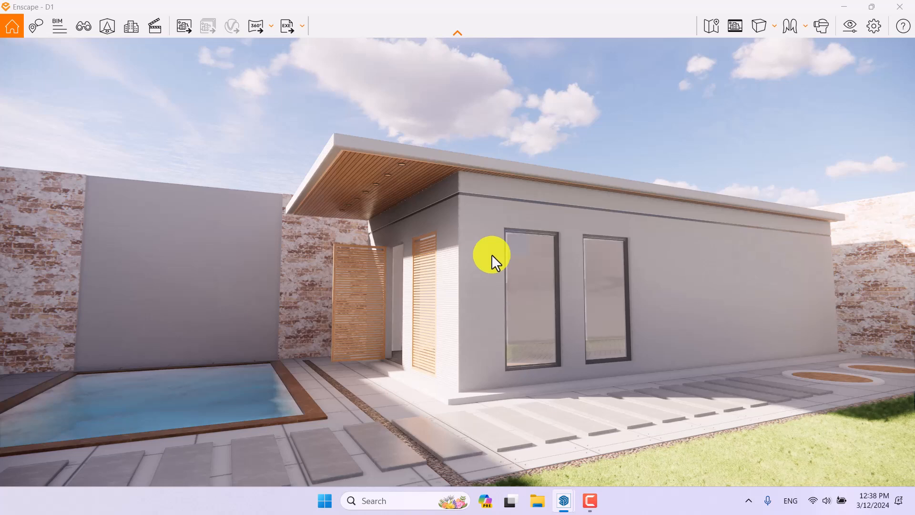
{"action": "right_click_drag", "start_coordinate": [491, 256], "coordinate": [495, 261]}
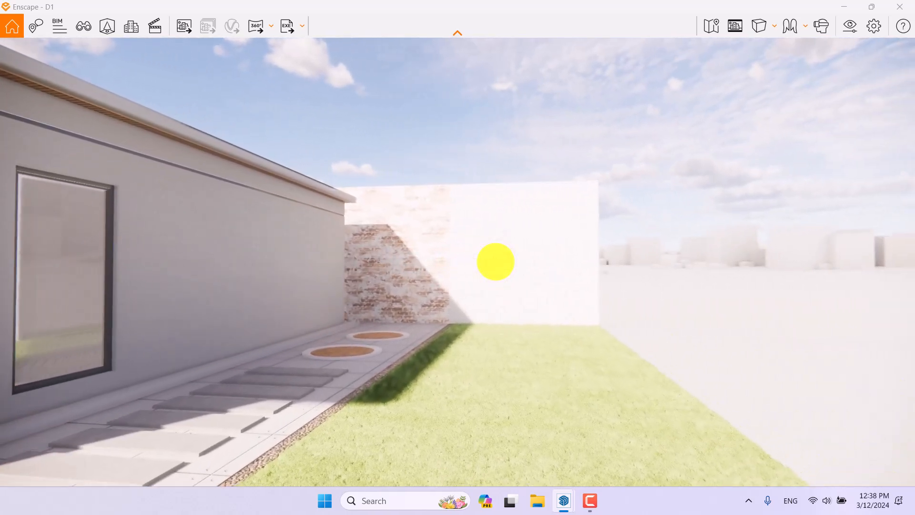
- Fly along the lawn toward the far wall, turn the camera around, and travel at fast speed to a view facing the pool
{"action": "key", "text": "w"}
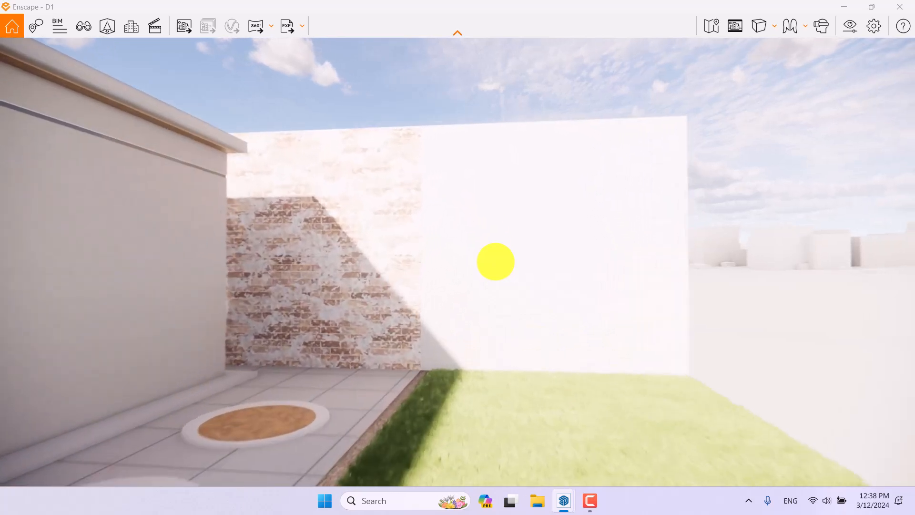
{"action": "right_click_drag", "start_coordinate": [496, 261], "coordinate": [497, 261]}
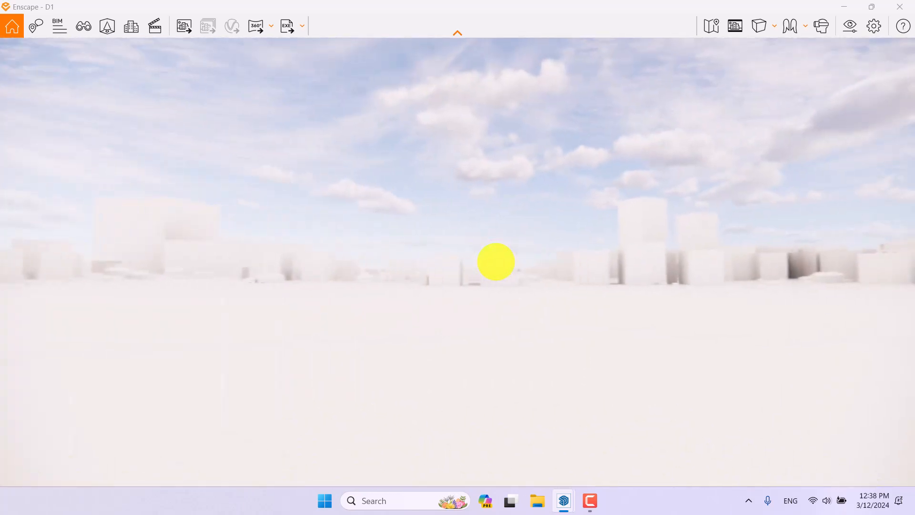
{"action": "mouse_move", "coordinate": [496, 262]}
{"action": "left_mouse_down"}
{"action": "mouse_move", "coordinate": [531, 265]}
{"action": "mouse_move", "coordinate": [495, 262]}
{"action": "left_mouse_up"}
{"action": "key", "text": "shift+w"}
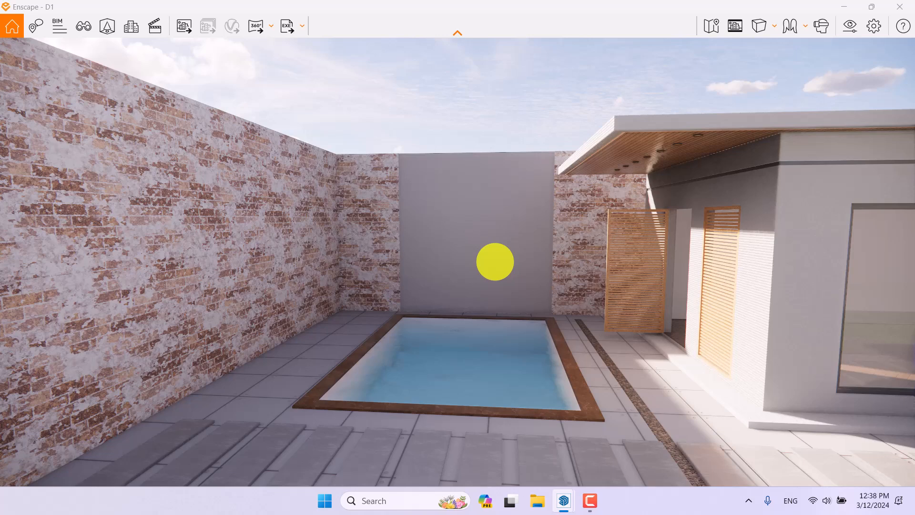
- Show Enscape's navigation help, fly the camera up and down above the pool, and switch to walk mode
{"action": "key", "text": "h"}
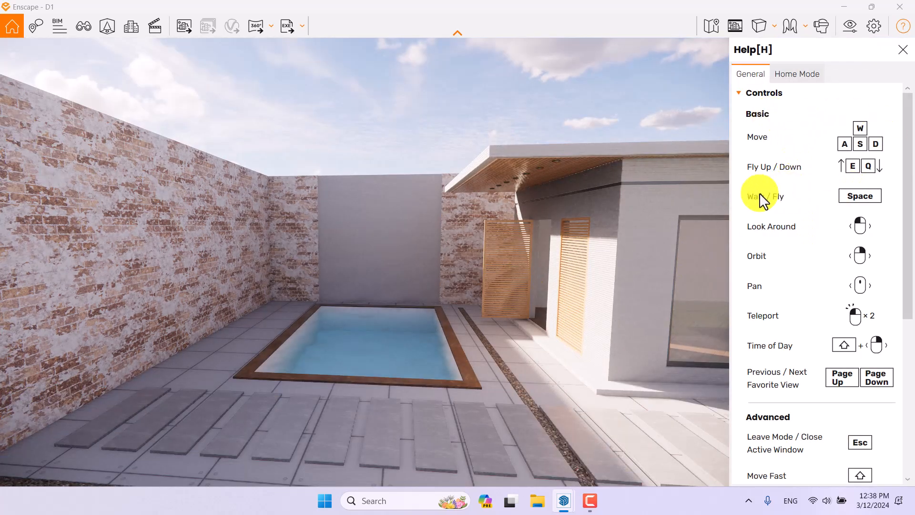
{"action": "key", "text": "e"}
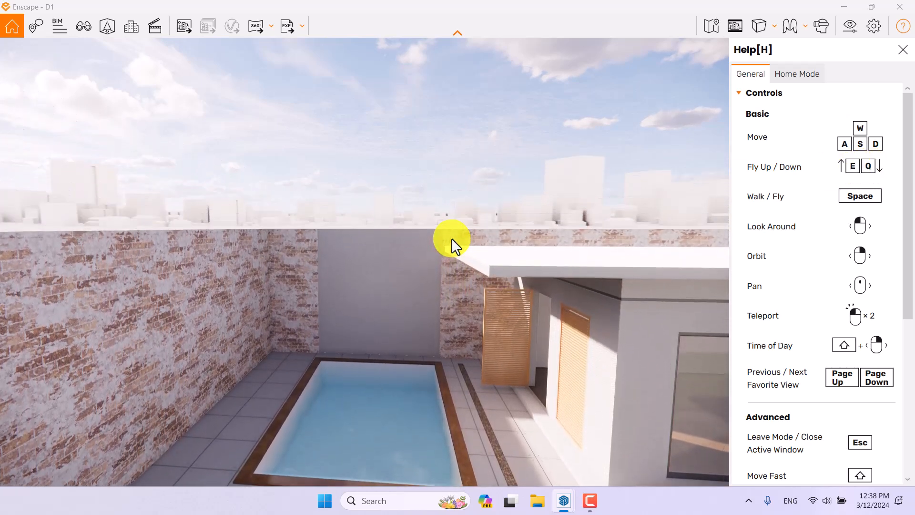
{"action": "key", "text": "q"}
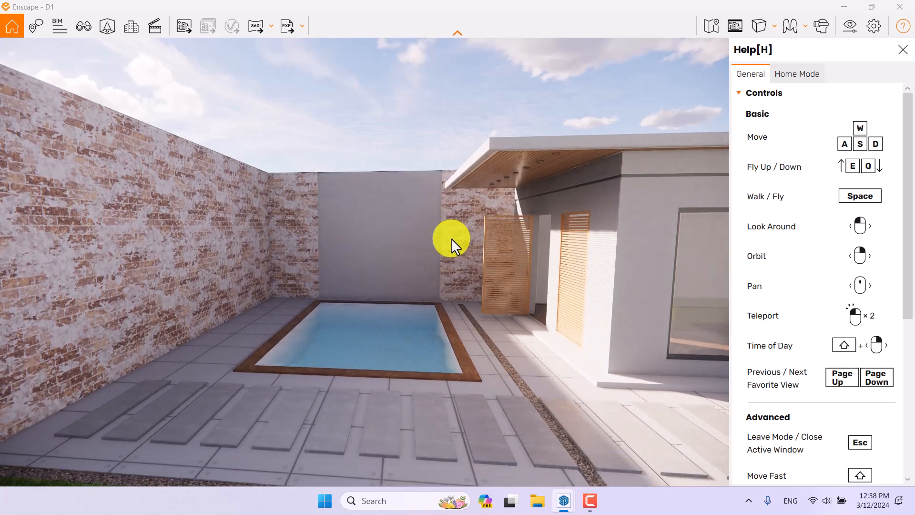
{"action": "key", "text": "space"}
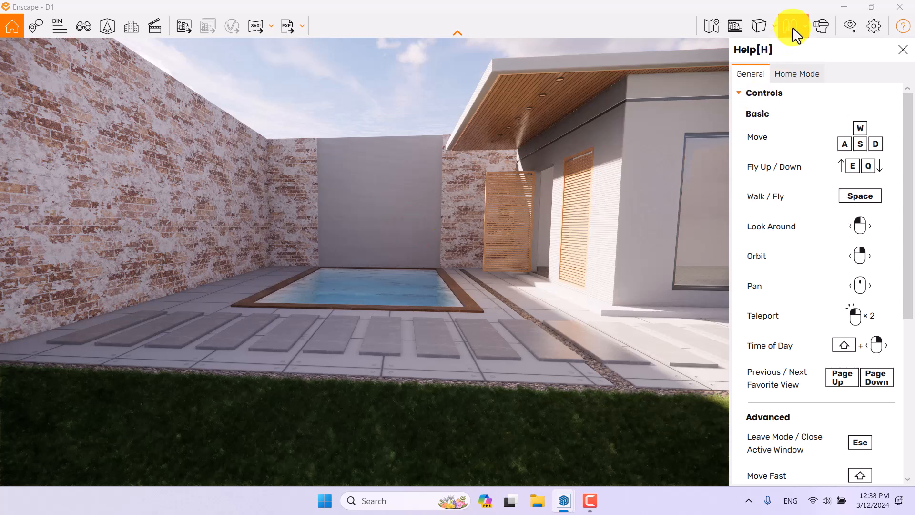
- Move the camera into the pool house interior and back outside to its front corner
{"action": "left_click_drag", "start_coordinate": [489, 170], "coordinate": [489, 171]}
{"action": "key", "text": "w"}
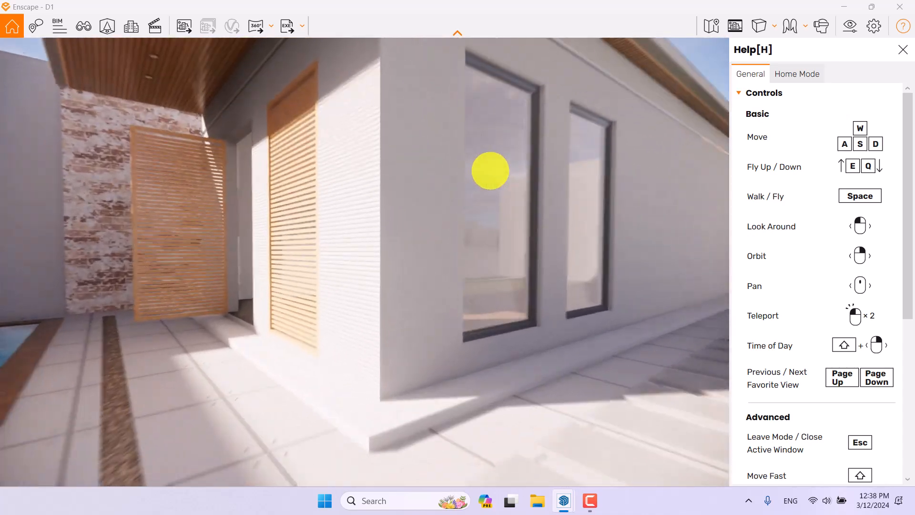
{"action": "key", "text": "w"}
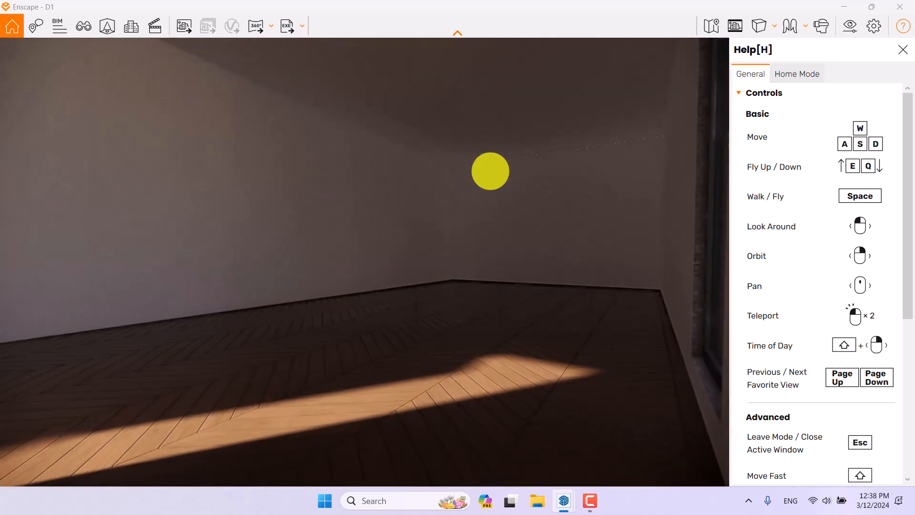
{"action": "key", "text": "s"}
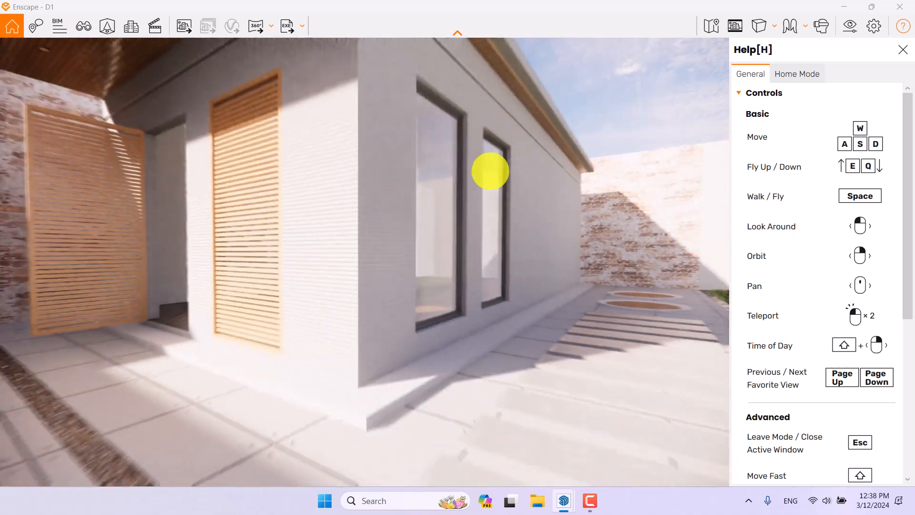
- Move the camera up close to the louvered screen and wall, switch back to fly mode, and retreat to a corner view of the pool house
{"action": "key", "text": "w"}
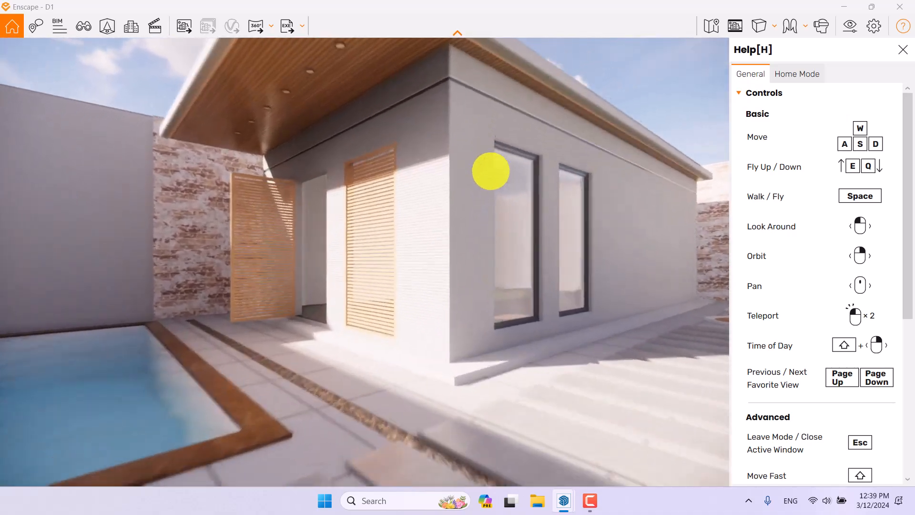
{"action": "key", "text": "w"}
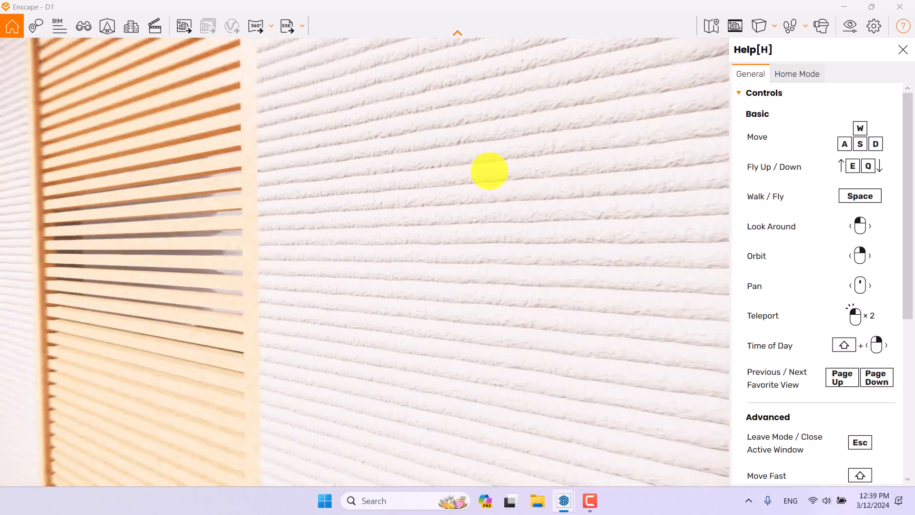
{"action": "key", "text": "space"}
{"action": "key", "text": "s"}
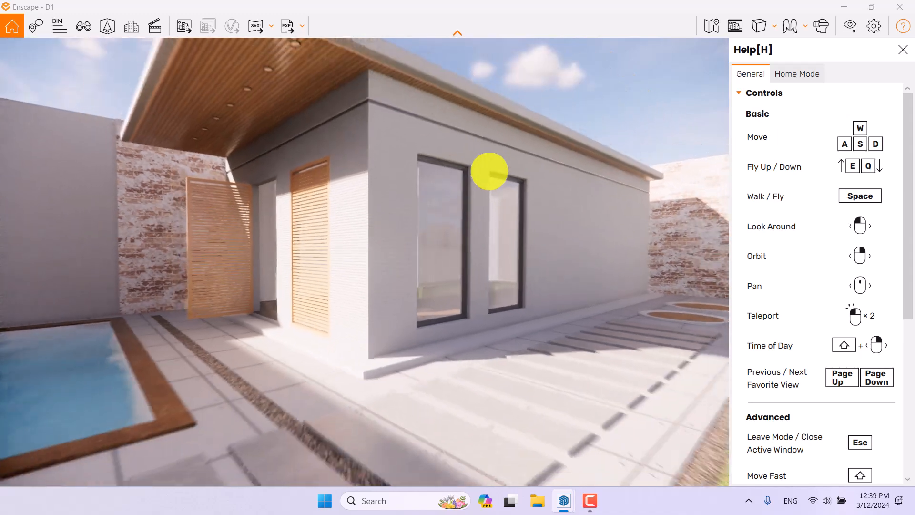
{"action": "key", "text": "a"}
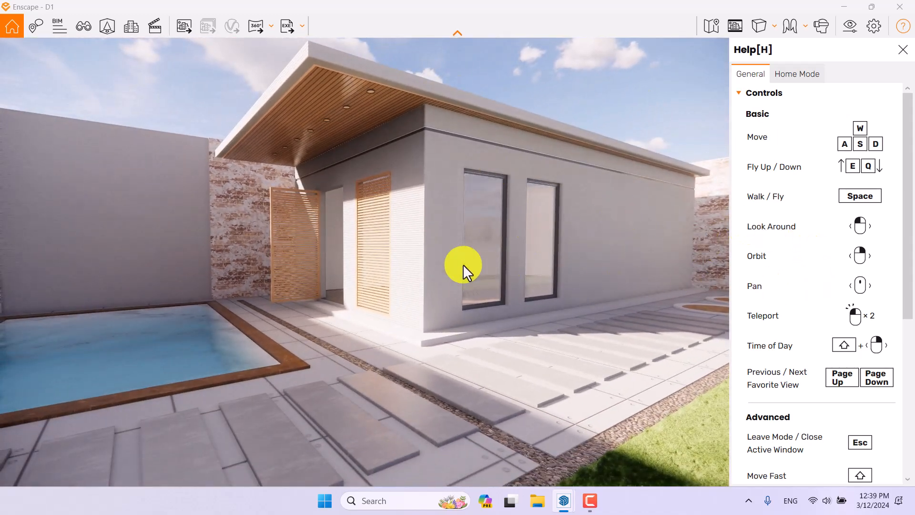
- Pan, look around and orbit the camera to bring the pool into view, and teleport toward the paving by the louvered door
{"action": "middle_click_drag", "start_coordinate": [446, 219], "coordinate": [446, 220]}
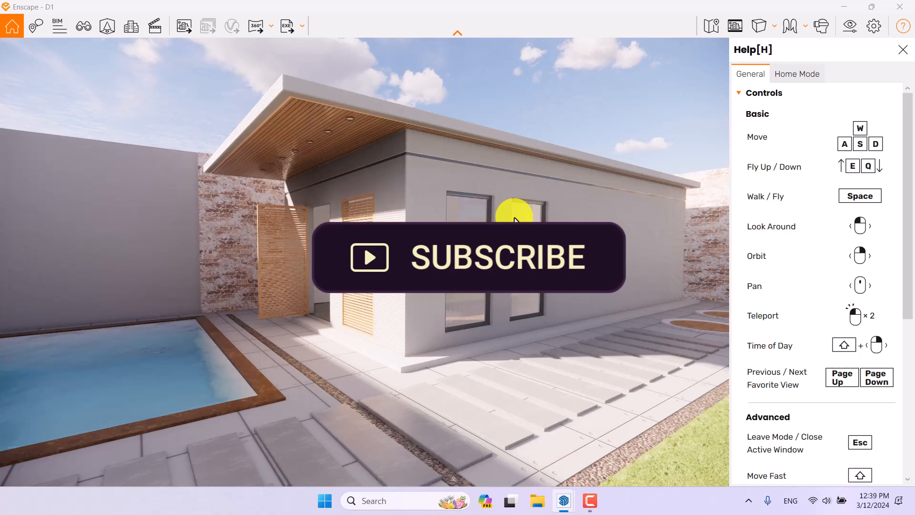
{"action": "left_click_drag", "start_coordinate": [513, 218], "coordinate": [511, 218]}
{"action": "right_click_drag", "start_coordinate": [504, 220], "coordinate": [504, 219]}
{"action": "left_click_drag", "start_coordinate": [407, 228], "coordinate": [408, 228]}
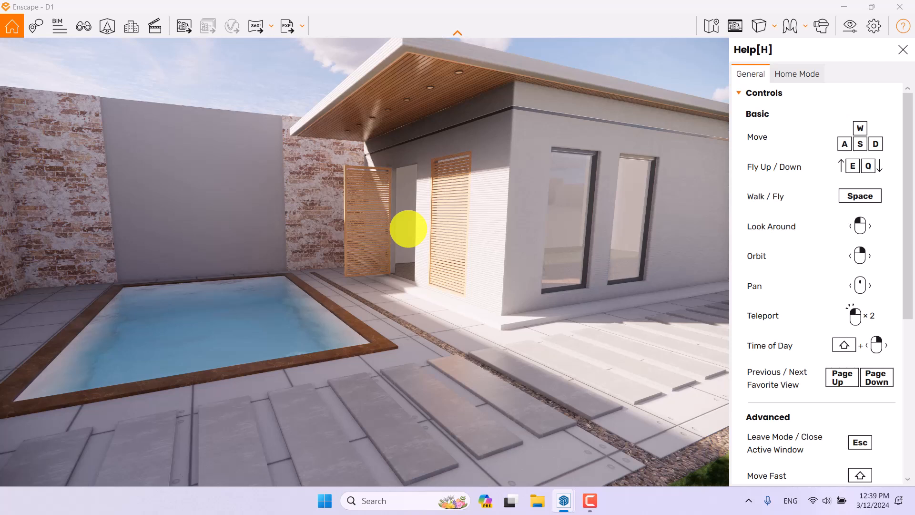
{"action": "left_click", "coordinate": [591, 500]}
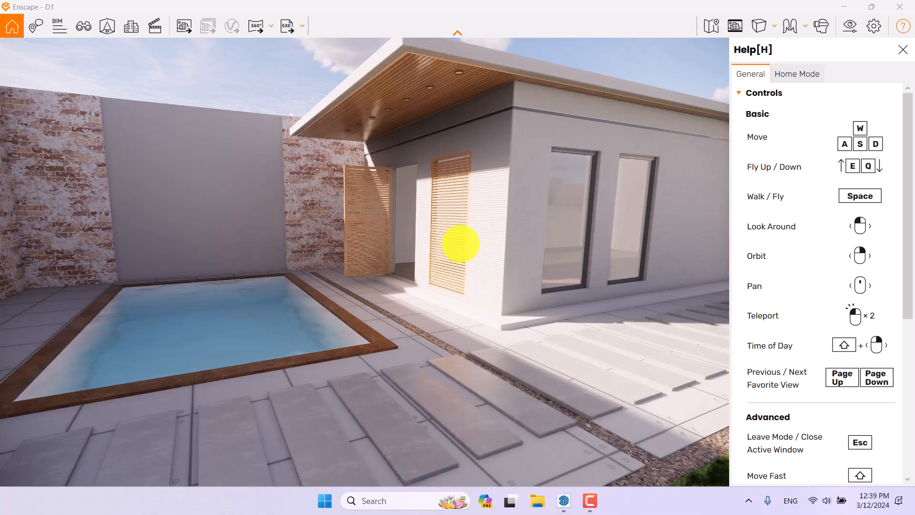
{"action": "left_click", "coordinate": [370, 321]}
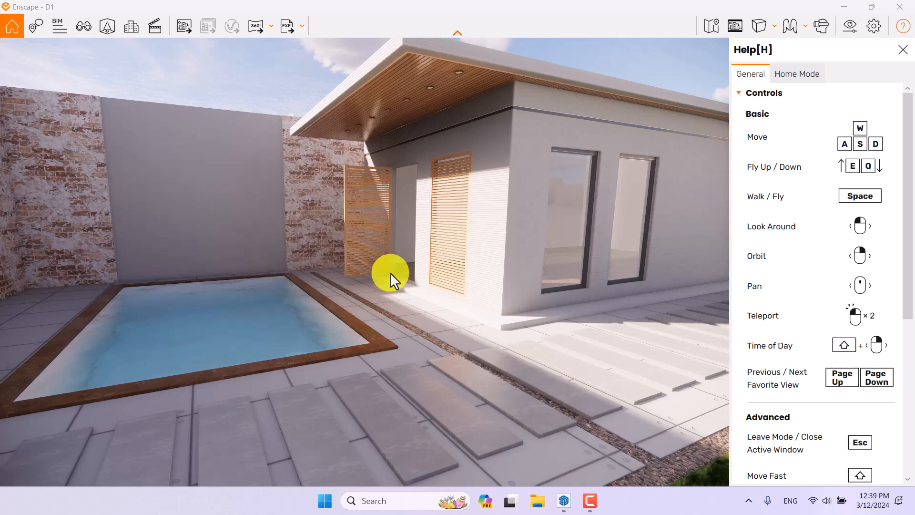
{"action": "double_click", "coordinate": [390, 273]}
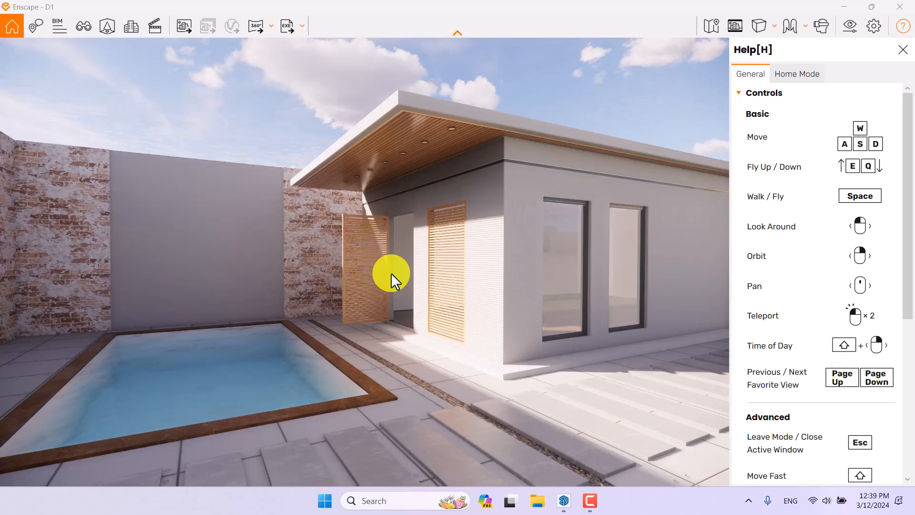
- Shift the time of day so sunlight falls on the facade and pool, and show the advanced controls in the help
{"action": "mouse_move", "coordinate": [391, 273]}
{"action": "right_mouse_down", "text": "shift"}
{"action": "mouse_move", "coordinate": [394, 266]}
{"action": "mouse_move", "coordinate": [382, 276]}
{"action": "mouse_move", "coordinate": [403, 266]}
{"action": "mouse_move", "coordinate": [355, 280]}
{"action": "mouse_move", "coordinate": [382, 281]}
{"action": "mouse_move", "coordinate": [394, 270]}
{"action": "mouse_move", "coordinate": [368, 278]}
{"action": "mouse_move", "coordinate": [391, 272]}
{"action": "right_mouse_up", "text": "shift"}
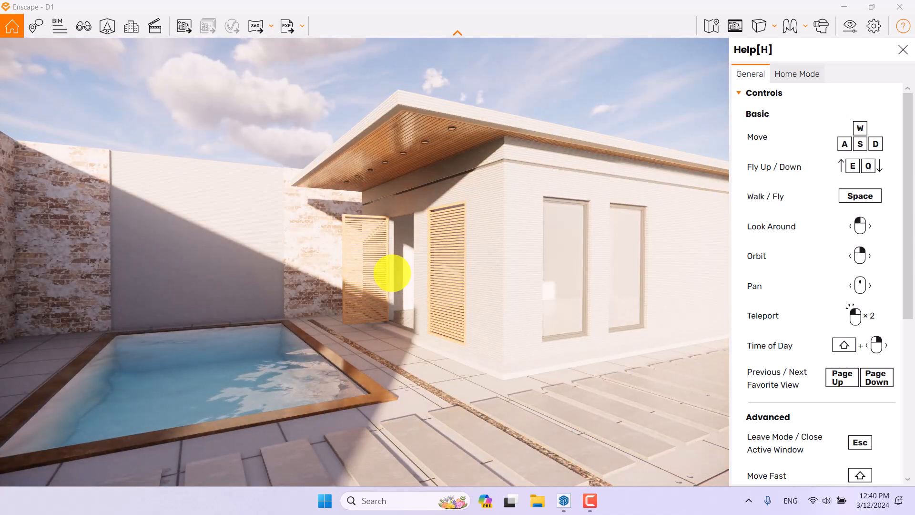
{"action": "left_click_drag", "start_coordinate": [908, 212], "coordinate": [907, 378]}
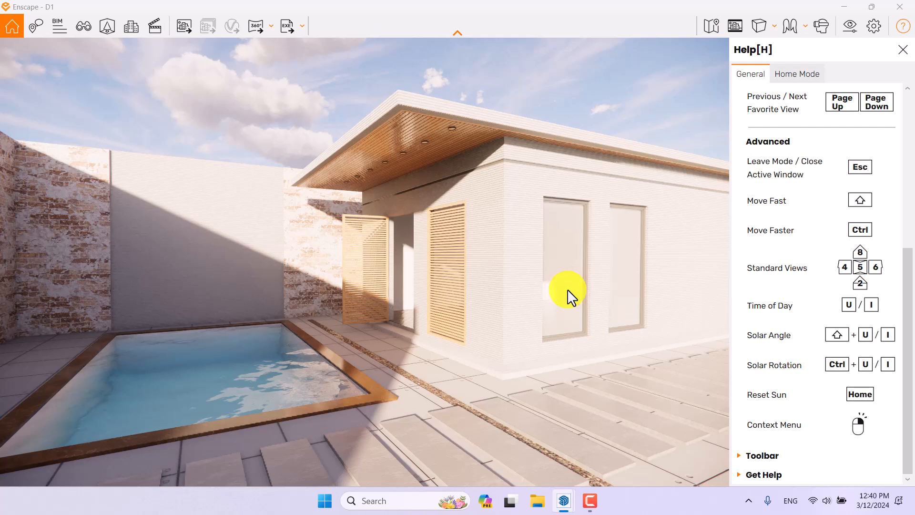
- Cycle through the standard side and top views of the model, and bring the camera back to a view of the pool and house corner
{"action": "key", "text": "8"}
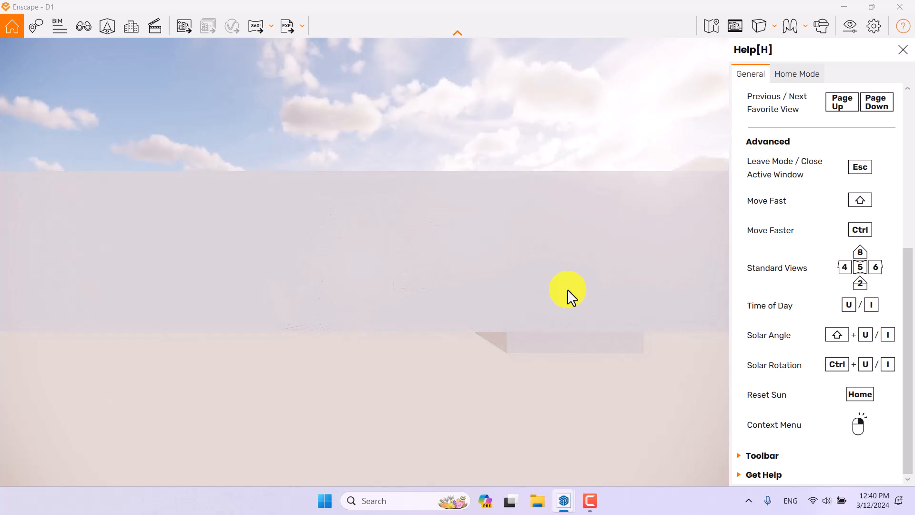
{"action": "key", "text": "2"}
{"action": "key", "text": "4"}
{"action": "key", "text": "6"}
{"action": "key", "text": "2"}
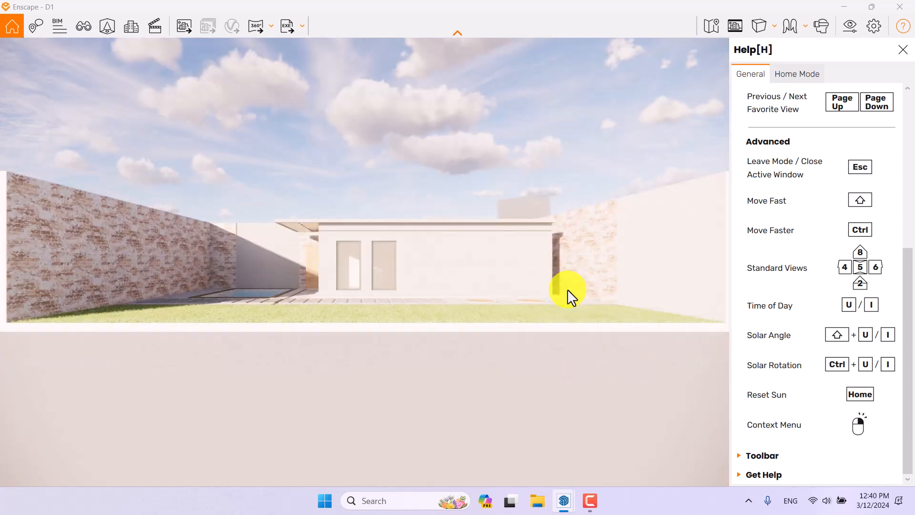
{"action": "key", "text": "4"}
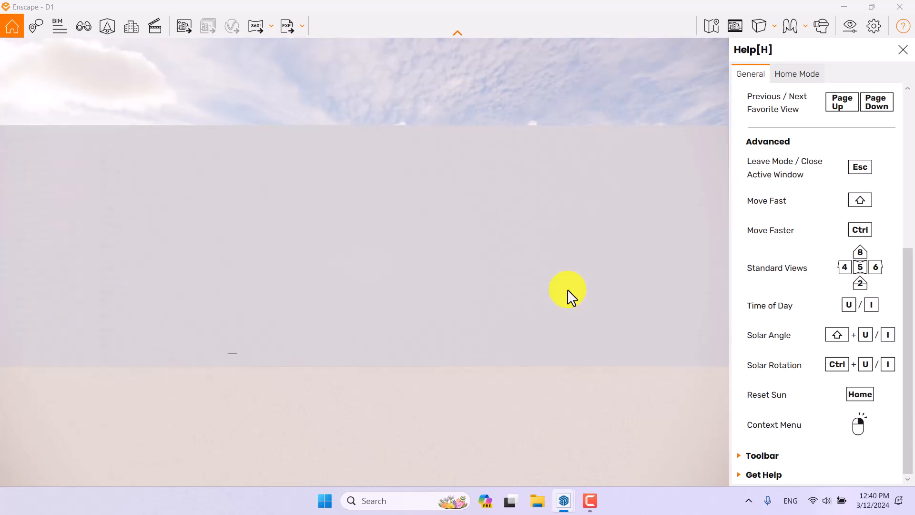
{"action": "key", "text": "5"}
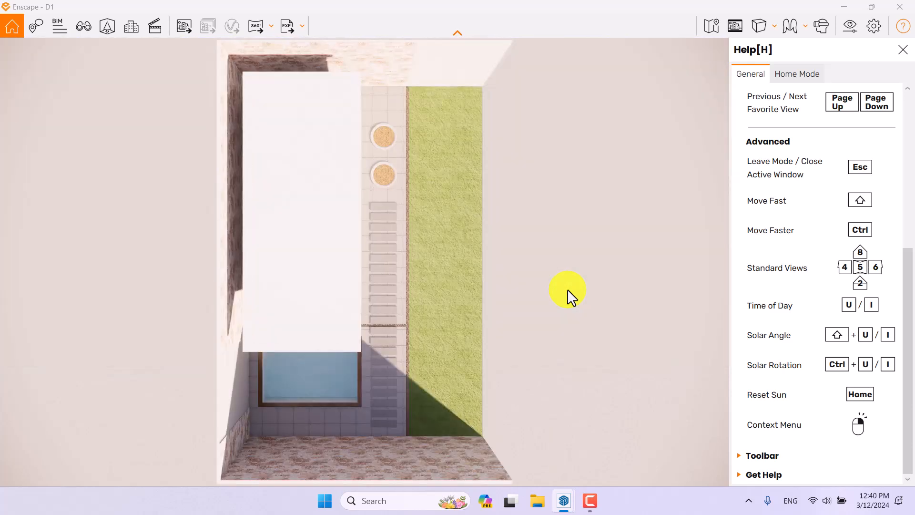
{"action": "key", "text": "8"}
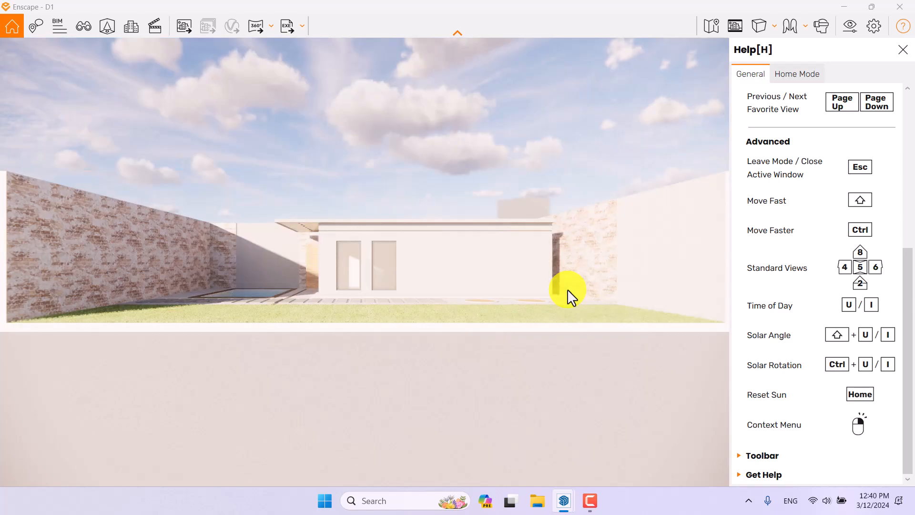
{"action": "left_click_drag", "start_coordinate": [552, 292], "coordinate": [568, 289]}
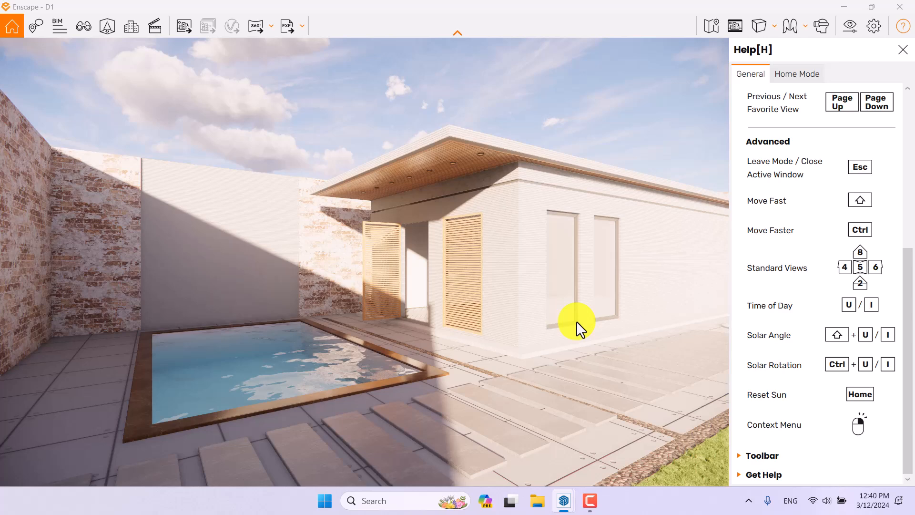
- Rotate the sun around the pool house until it lights the brick wall, pool and side windows
{"action": "key", "text": "ctrl+i"}
{"action": "key", "text": "ctrl+i"}
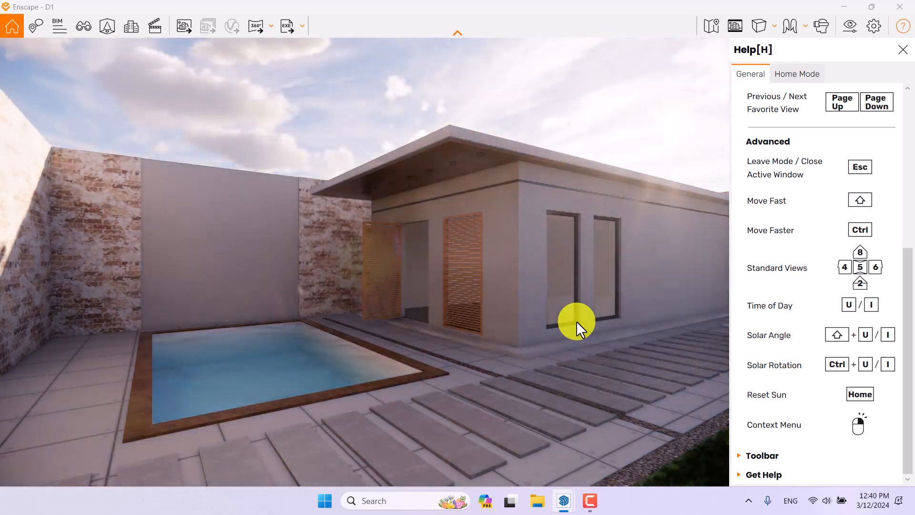
{"action": "key", "text": "ctrl+i"}
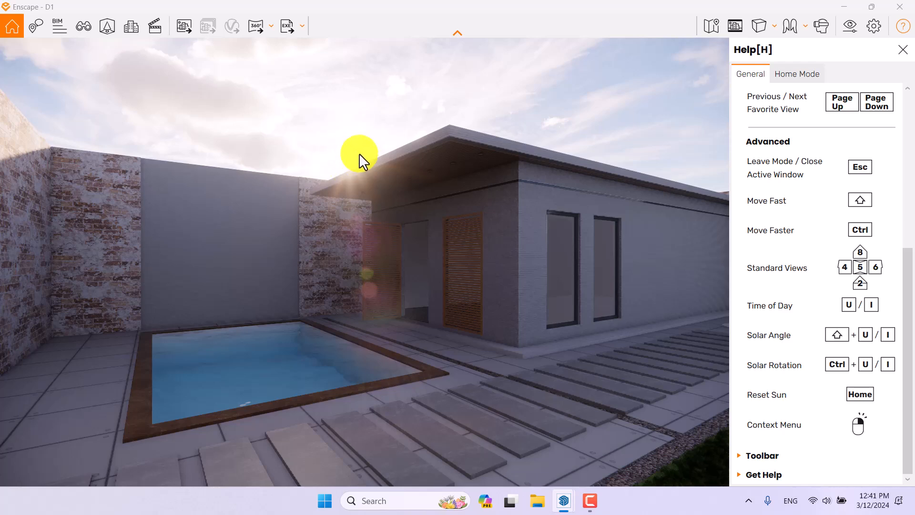
{"action": "key", "text": "ctrl+i"}
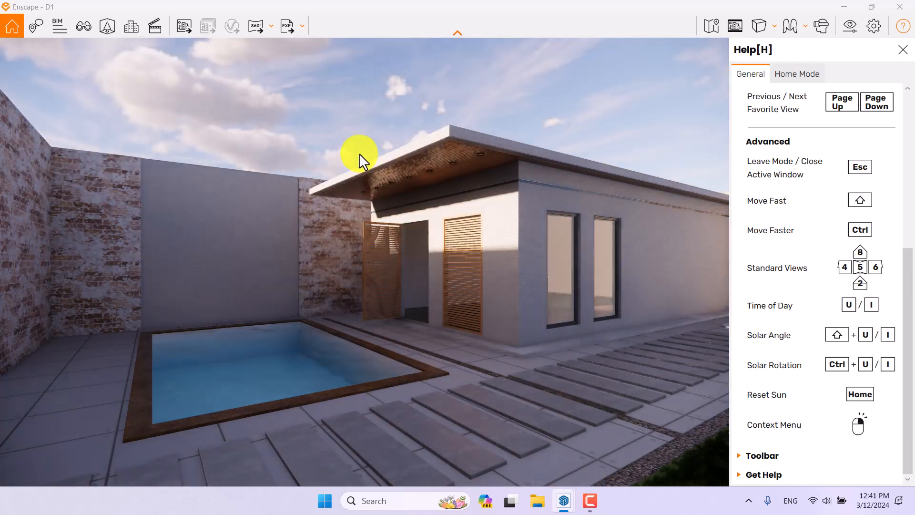
{"action": "key", "text": "ctrl+i"}
{"action": "key", "text": "ctrl+i"}
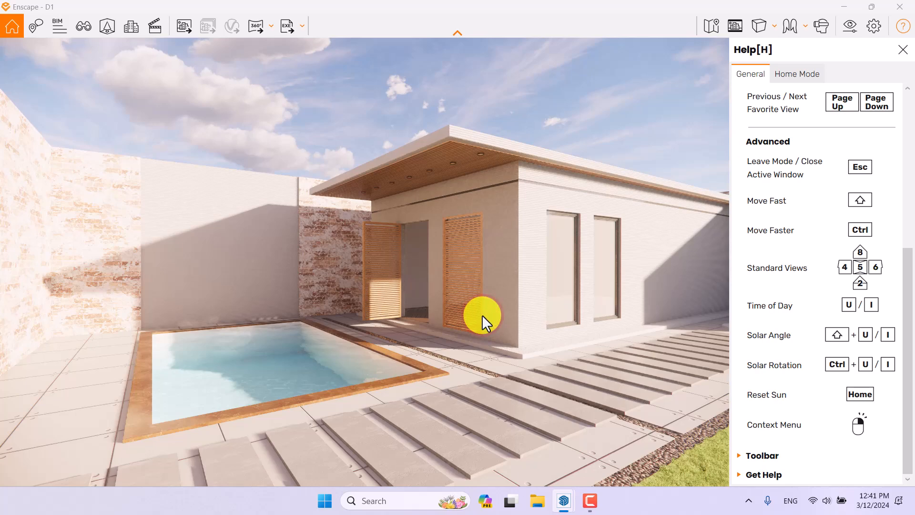
- Raise and lower the solar angle repeatedly, leaving a low warm sun that casts house shadows on the wall behind the pool
{"action": "key", "text": "shift+i"}
{"action": "key", "text": "shift+u"}
{"action": "key", "text": "shift+u"}
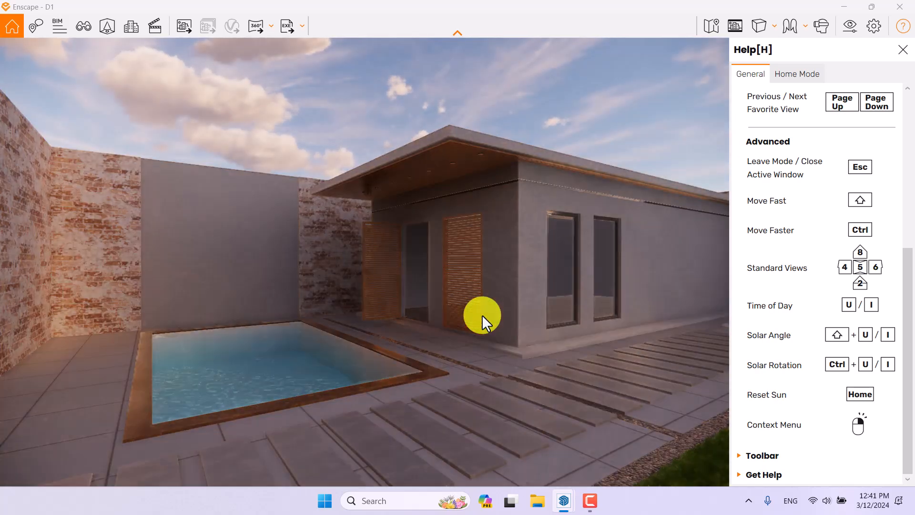
{"action": "key", "text": "shift+i"}
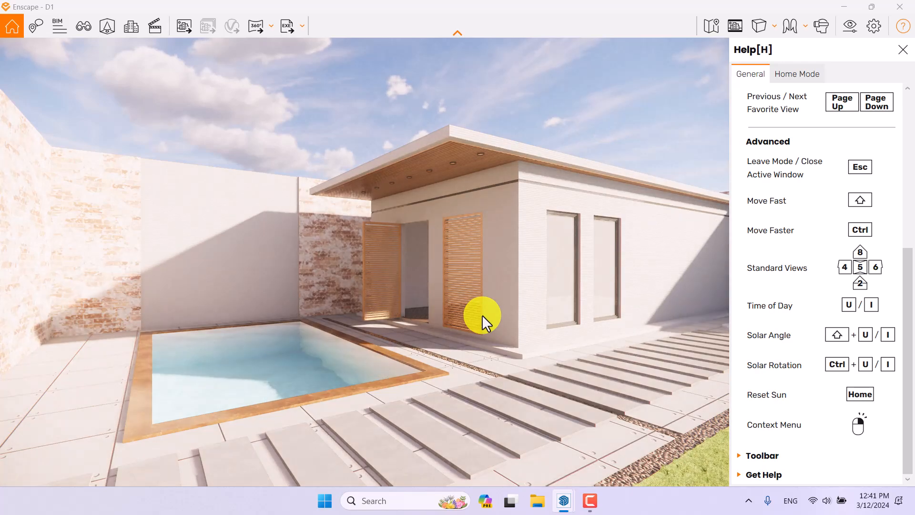
{"action": "key", "text": "shift+u"}
{"action": "key", "text": "shift+i"}
{"action": "key", "text": "shift+u"}
{"action": "key", "text": "shift+i"}
{"action": "key", "text": "shift+u"}
{"action": "key", "text": "shift+u"}
{"action": "key", "text": "shift+i"}
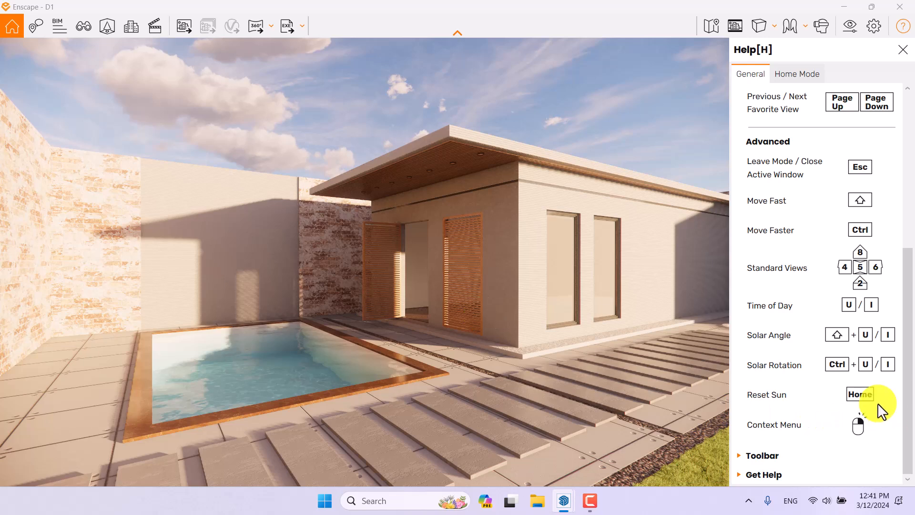
- Close the help and walk the camera along the stepping slabs to a view of the two round planters by the side wall
{"action": "left_click", "coordinate": [909, 61]}
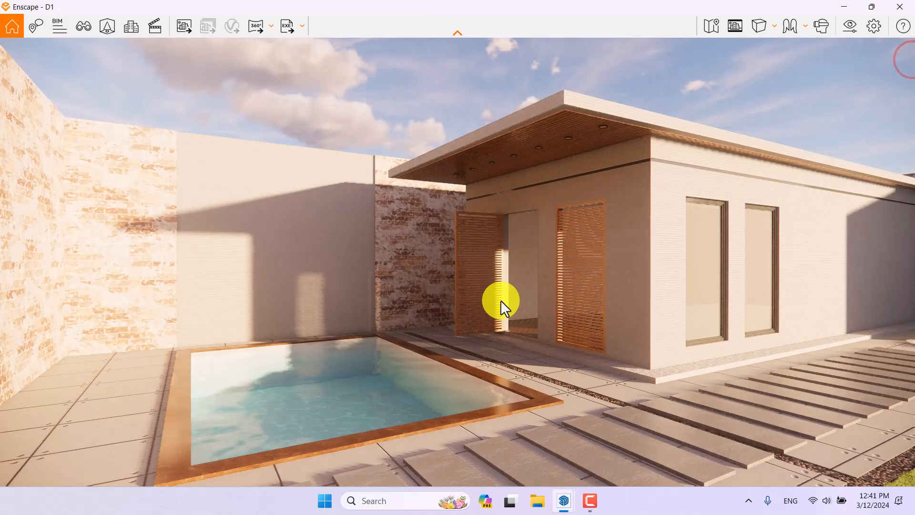
{"action": "left_click_drag", "start_coordinate": [501, 301], "coordinate": [506, 301]}
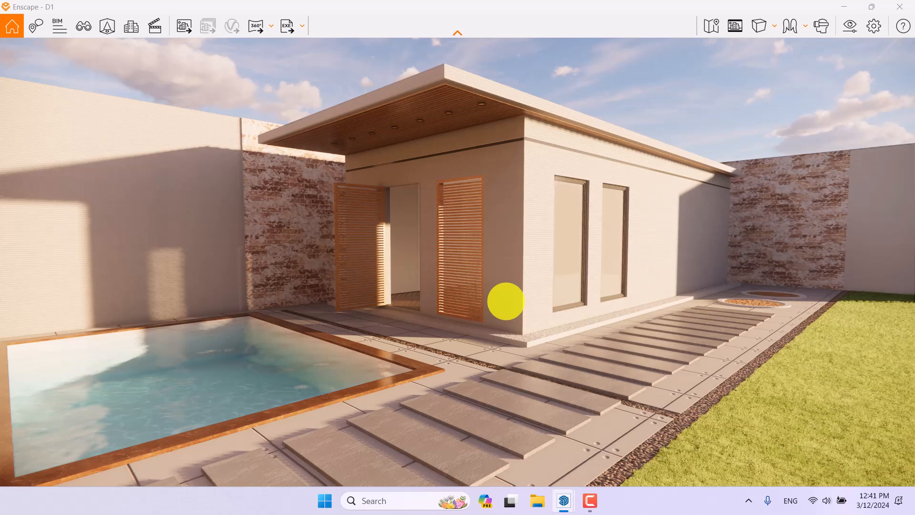
{"action": "mouse_move", "coordinate": [453, 306]}
{"action": "left_mouse_down"}
{"action": "mouse_move", "coordinate": [461, 302]}
{"action": "mouse_move", "coordinate": [451, 296]}
{"action": "left_mouse_up"}
{"action": "key", "text": "w"}
{"action": "key", "text": "space"}
{"action": "scroll", "coordinate": [459, 303], "scroll_direction": "down", "scroll_amount": 5}
{"action": "scroll", "coordinate": [458, 302], "scroll_direction": "up", "scroll_amount": 5}
{"action": "scroll", "coordinate": [458, 302], "scroll_direction": "down", "scroll_amount": 5}
{"action": "scroll", "coordinate": [451, 295], "scroll_direction": "down", "scroll_amount": 3}
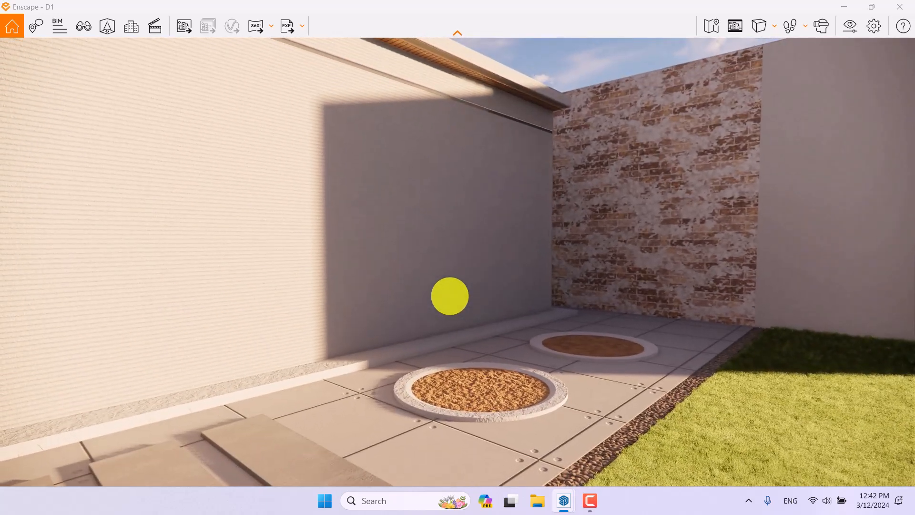
- Open the asset library and filter it to the Vegetation category with the Tree tag
{"action": "left_click", "coordinate": [114, 28]}
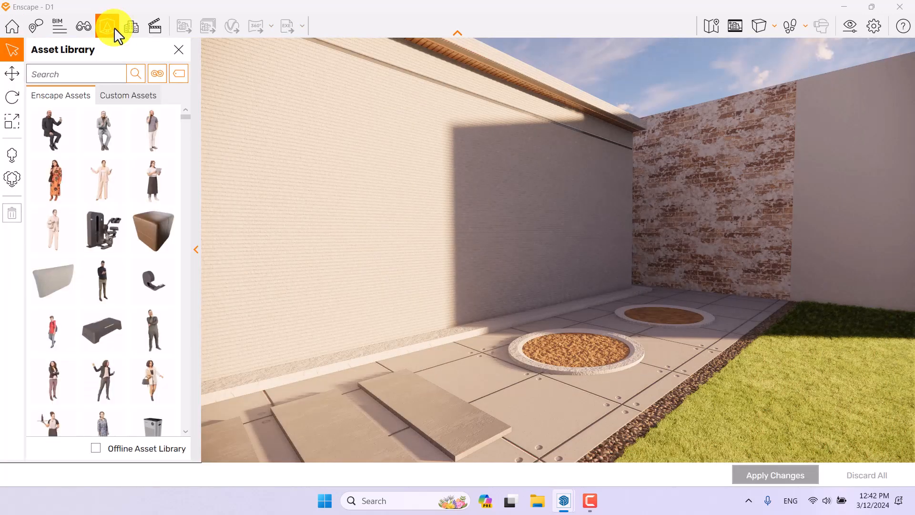
{"action": "left_click", "coordinate": [159, 74]}
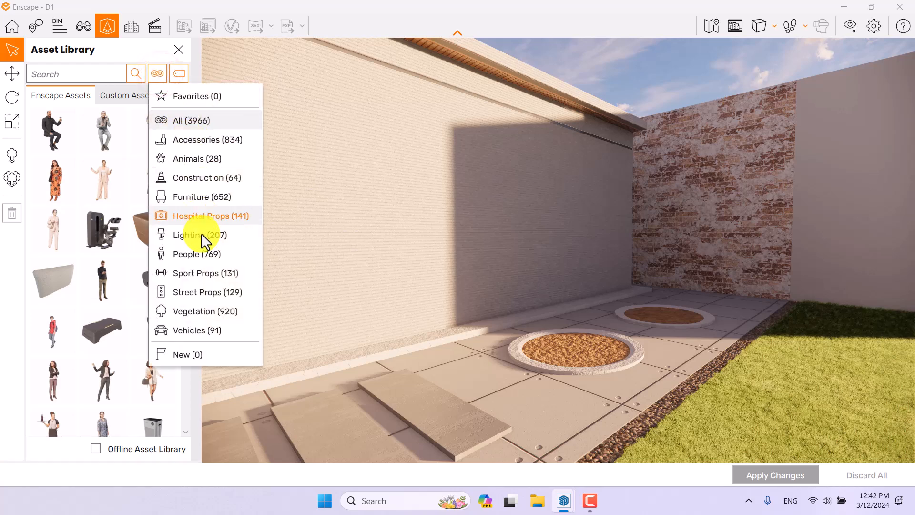
{"action": "left_click", "coordinate": [196, 315]}
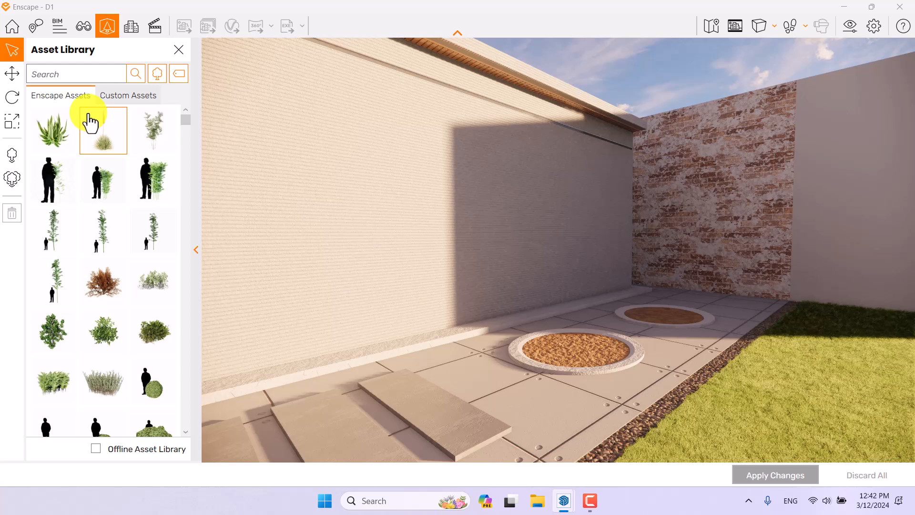
{"action": "left_click", "coordinate": [157, 74]}
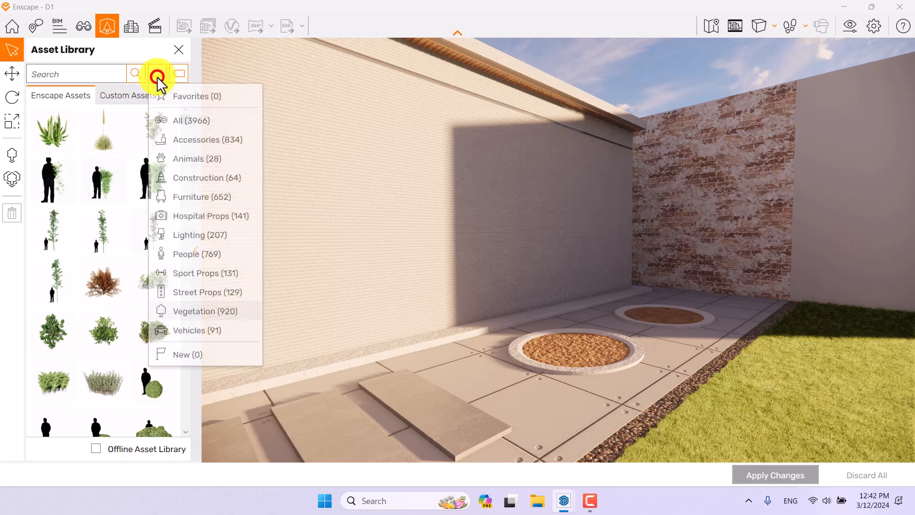
{"action": "left_click", "coordinate": [197, 309]}
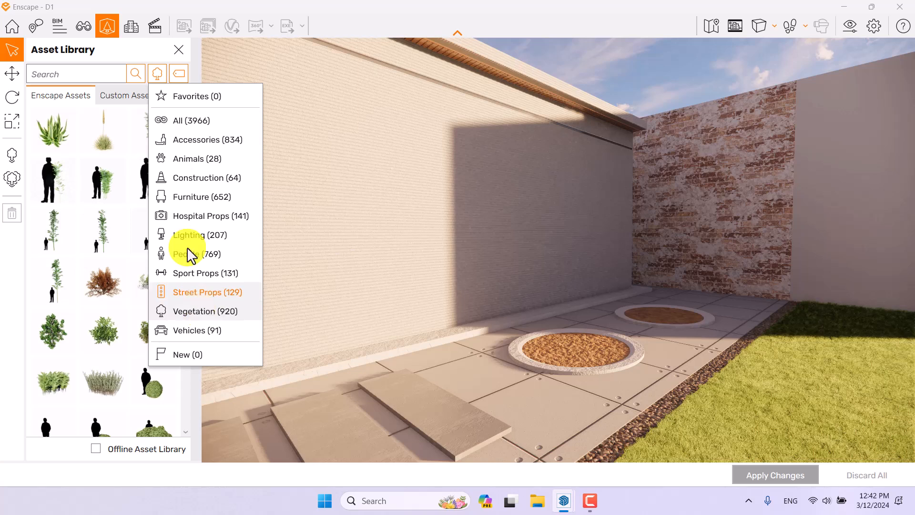
{"action": "left_click", "coordinate": [177, 79]}
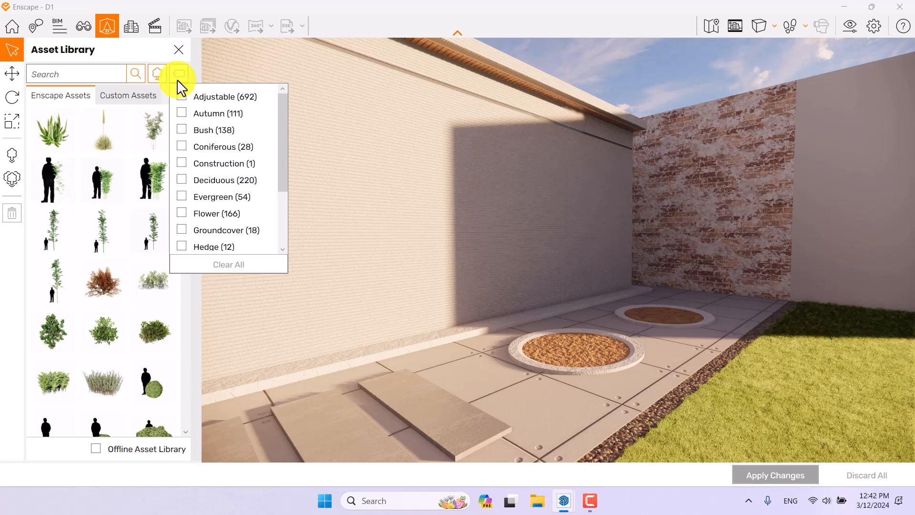
{"action": "scroll", "coordinate": [224, 148], "scroll_direction": "down", "scroll_amount": 3}
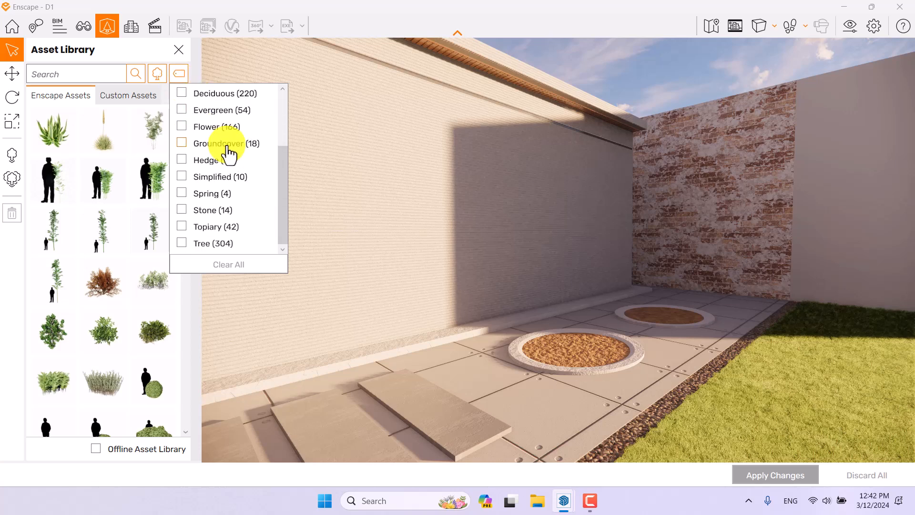
{"action": "left_click", "coordinate": [181, 243]}
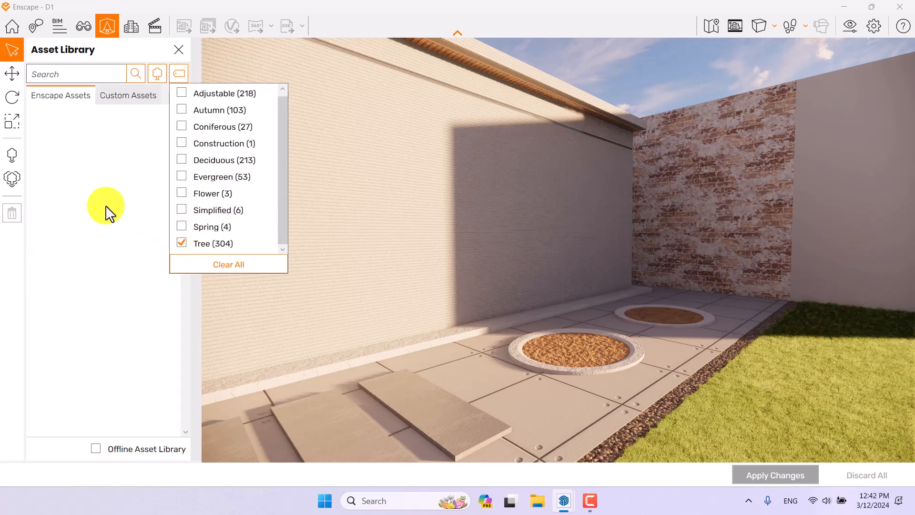
- Place the Deciduous Tree 030: Elm in the far round planter by the brick wall and apply the change
{"action": "left_click", "coordinate": [91, 57]}
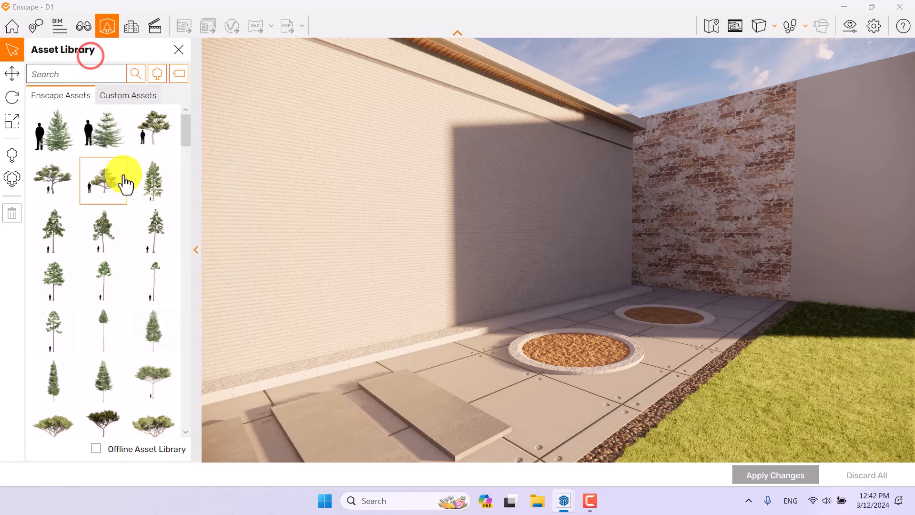
{"action": "scroll", "coordinate": [129, 191], "scroll_direction": "down", "scroll_amount": 3}
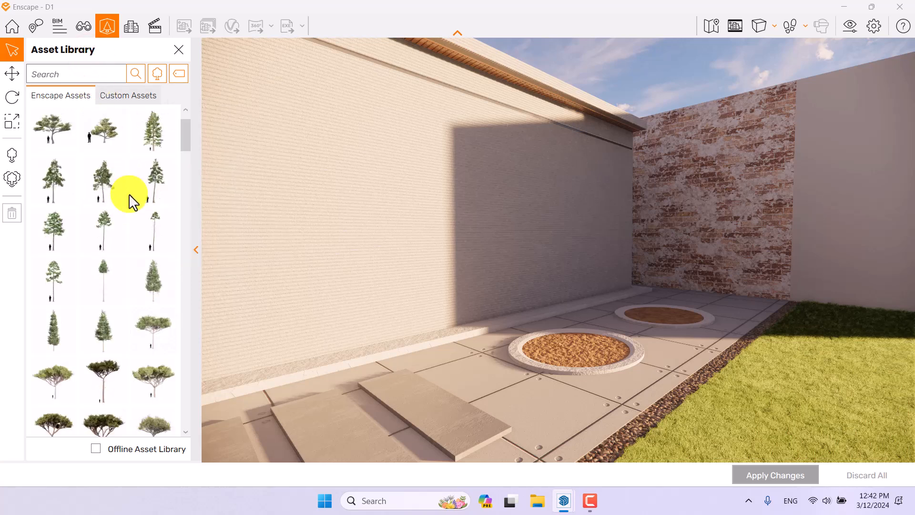
{"action": "scroll", "coordinate": [128, 203], "scroll_direction": "down", "scroll_amount": 4}
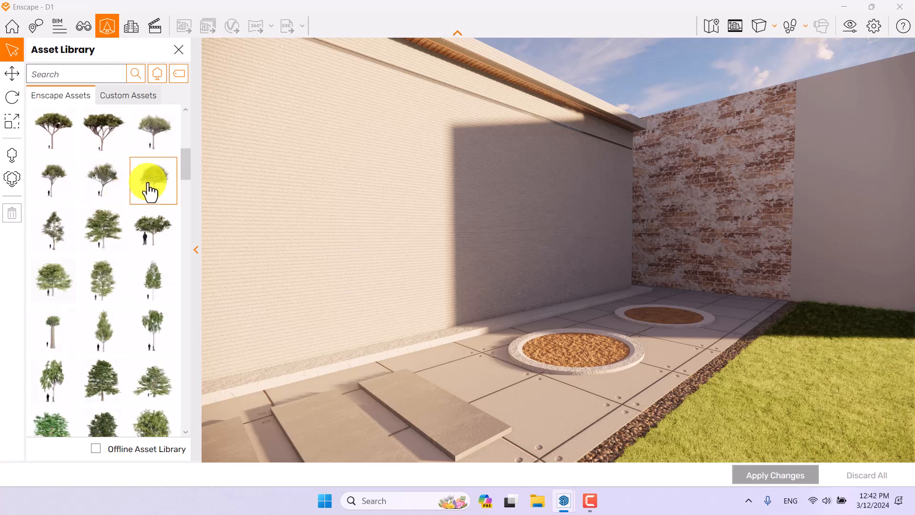
{"action": "scroll", "coordinate": [150, 190], "scroll_direction": "down", "scroll_amount": 4}
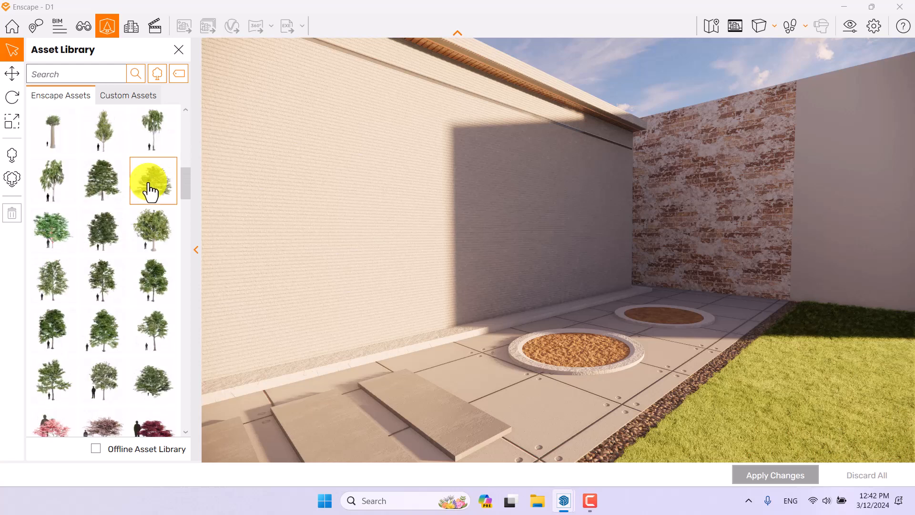
{"action": "scroll", "coordinate": [150, 190], "scroll_direction": "down", "scroll_amount": 2}
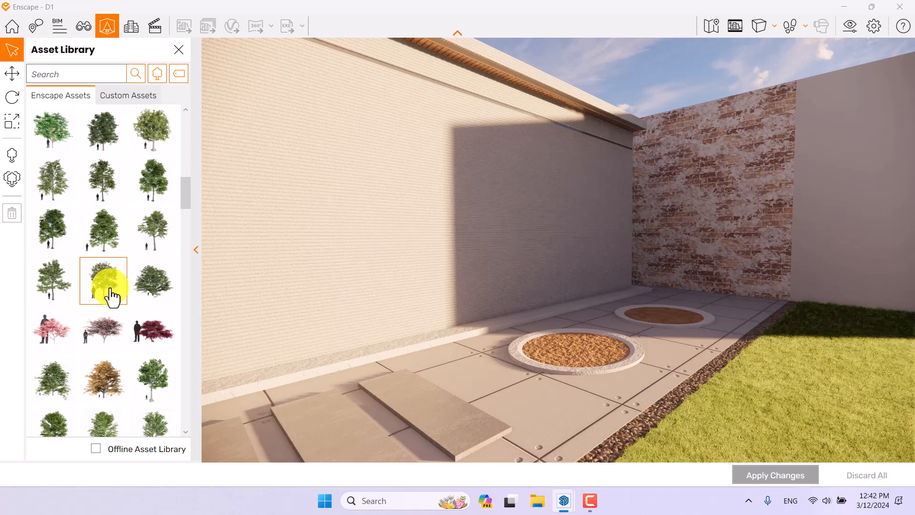
{"action": "left_click", "coordinate": [110, 287]}
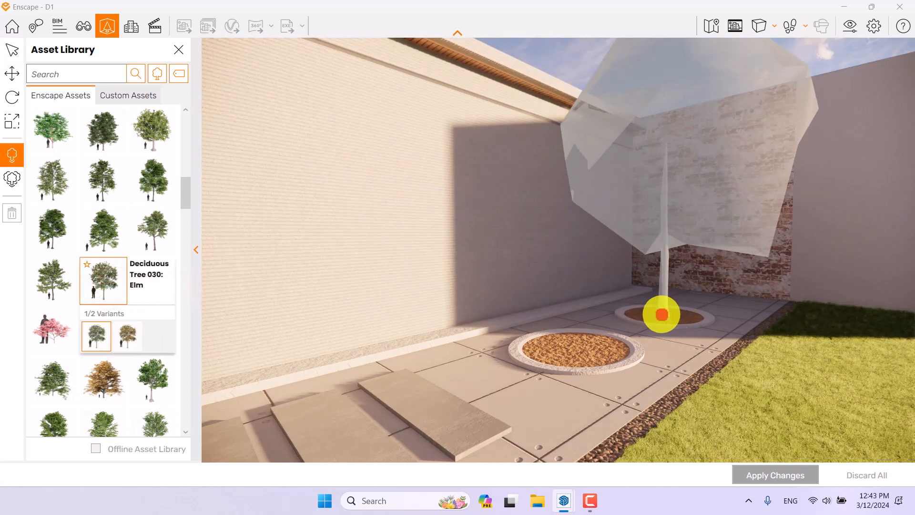
{"action": "left_click", "coordinate": [662, 314]}
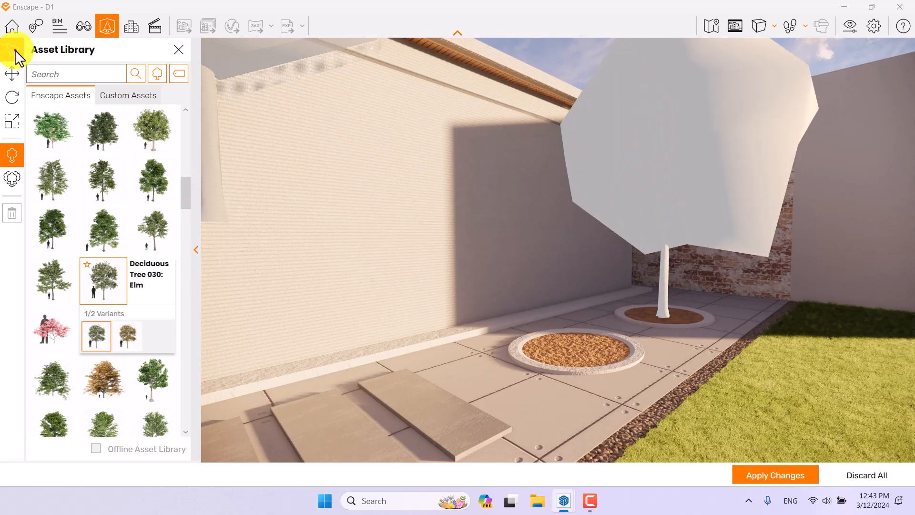
{"action": "left_click", "coordinate": [15, 49]}
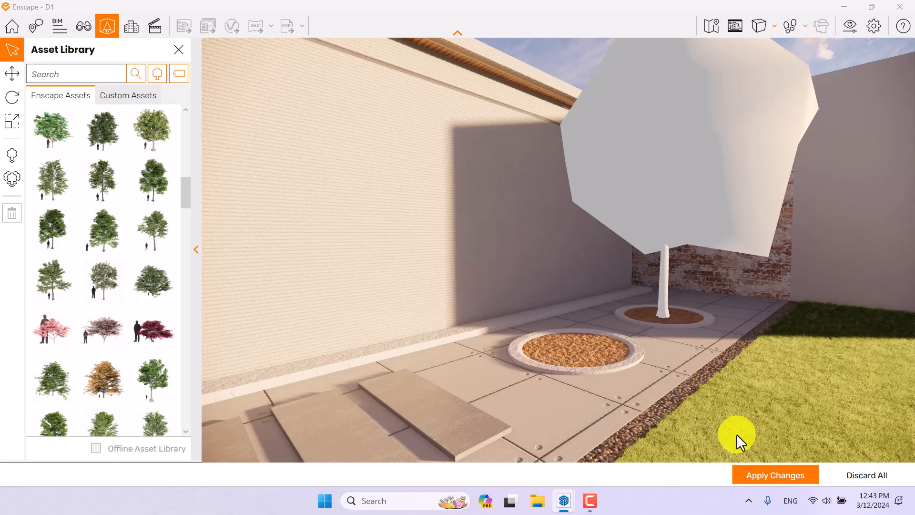
{"action": "left_click", "coordinate": [768, 471]}
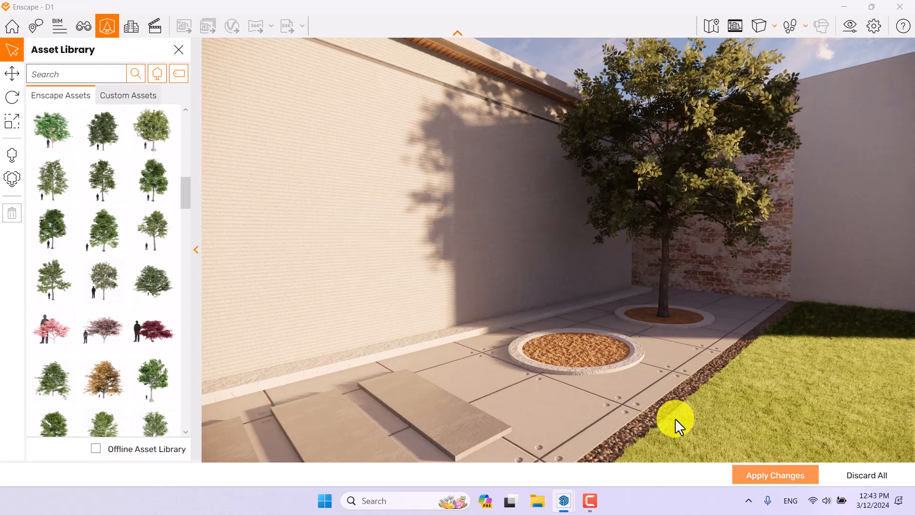
- Rotate the elm in the far planter about 50.4° around its vertical Y axis
{"action": "left_click_drag", "start_coordinate": [456, 283], "coordinate": [455, 283]}
{"action": "key", "text": "w"}
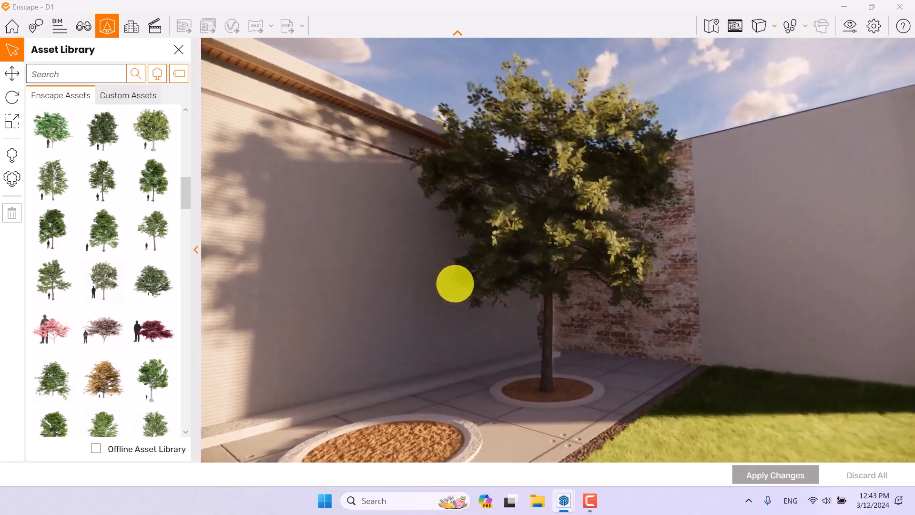
{"action": "key", "text": "w"}
{"action": "right_click_drag", "start_coordinate": [453, 281], "coordinate": [455, 282]}
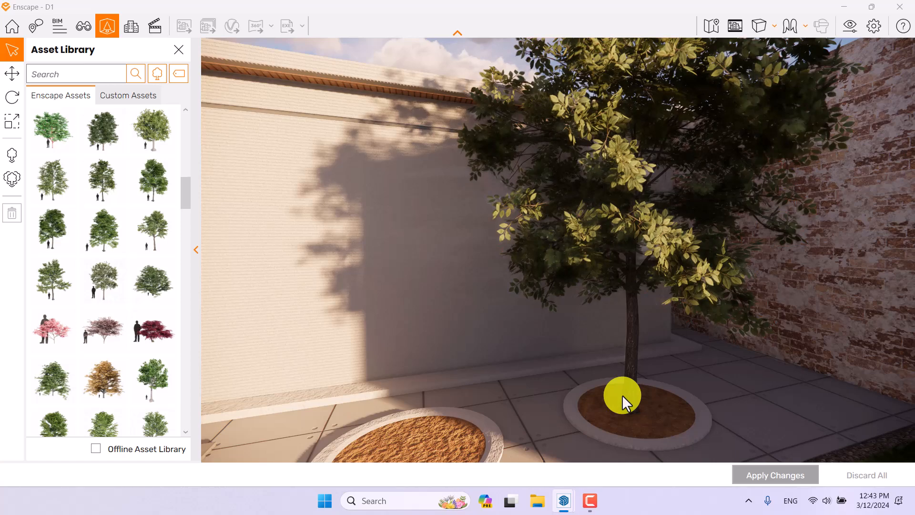
{"action": "right_click_drag", "start_coordinate": [544, 342], "coordinate": [543, 343]}
{"action": "left_click", "coordinate": [594, 239]}
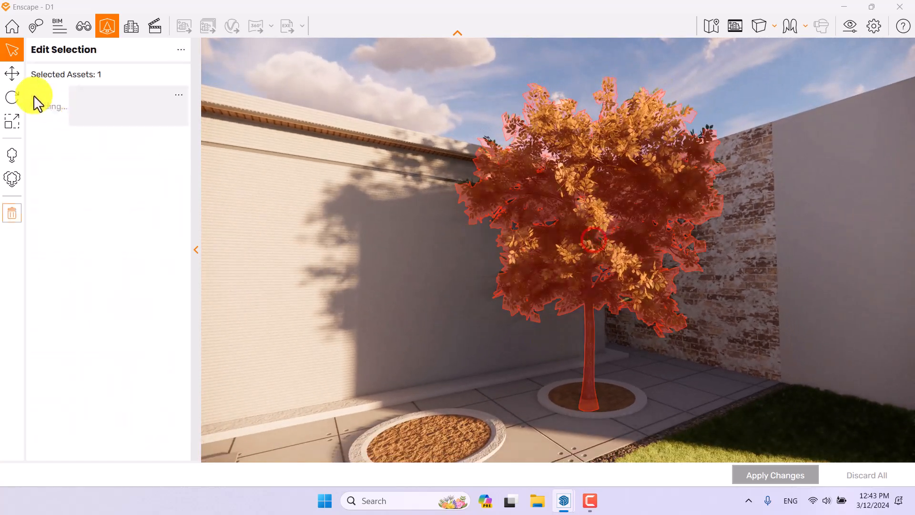
{"action": "left_click", "coordinate": [14, 97]}
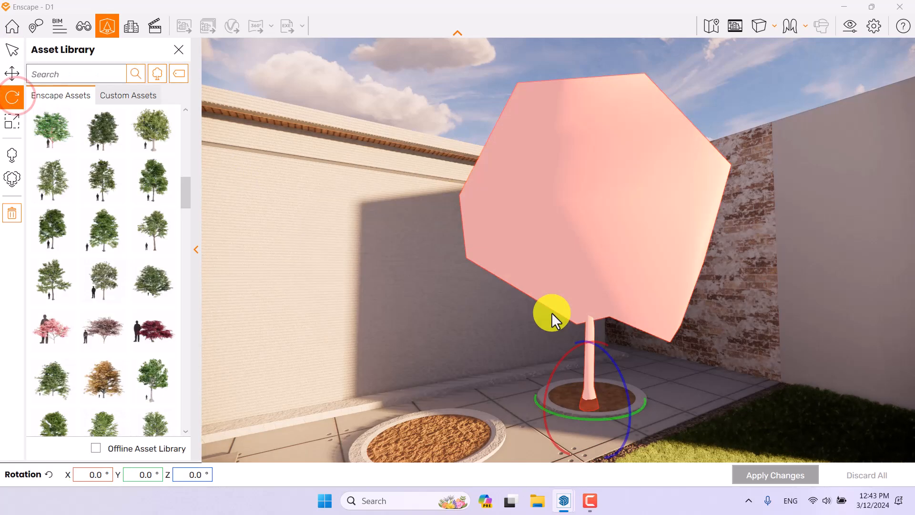
{"action": "left_click_drag", "start_coordinate": [556, 414], "coordinate": [522, 470]}
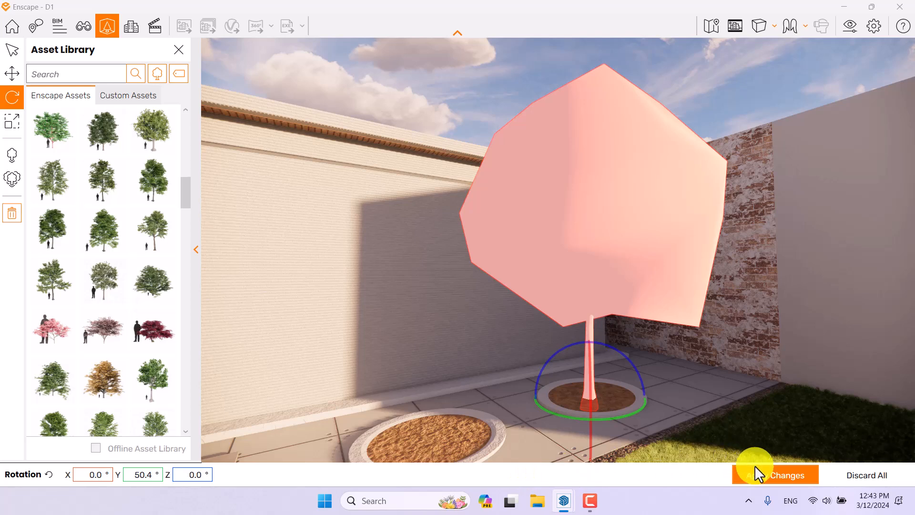
- Nudge the far elm to about X 9.436, Z -20.377 in its planter and apply the changes
{"action": "left_click", "coordinate": [14, 73]}
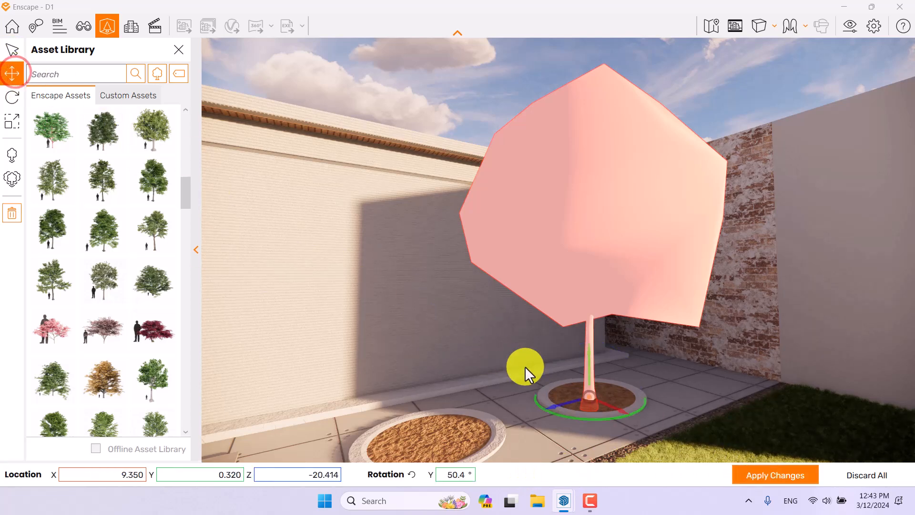
{"action": "left_click_drag", "start_coordinate": [589, 396], "coordinate": [590, 397]}
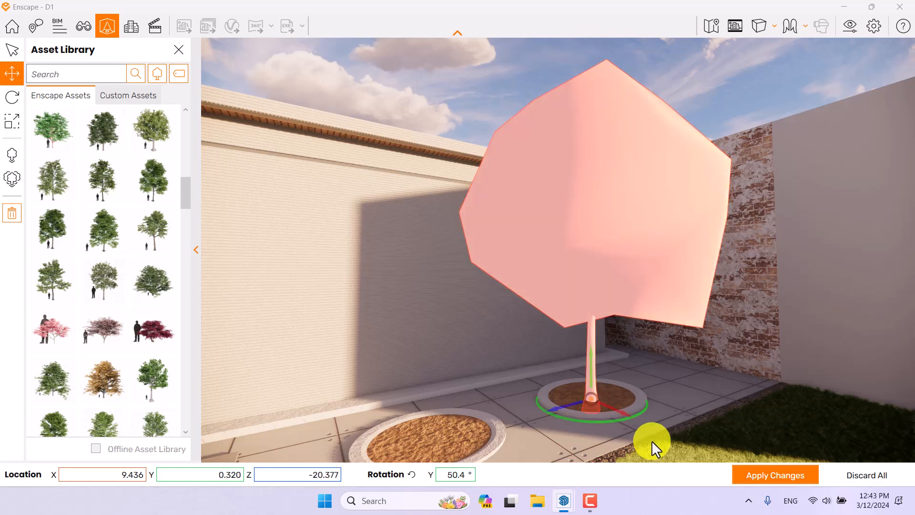
{"action": "left_click", "coordinate": [791, 476]}
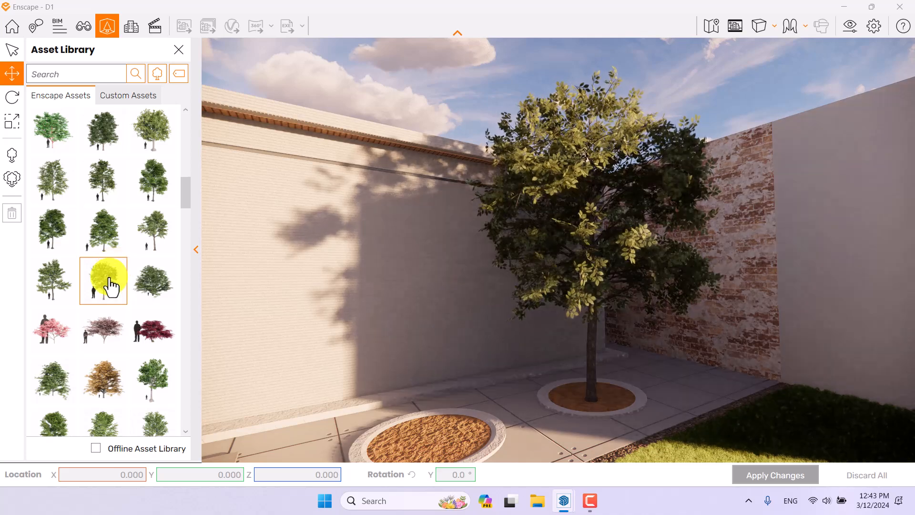
- Place another Deciduous Tree 030: Elm in the nearer round planter
{"action": "left_click", "coordinate": [107, 282]}
{"action": "left_click_drag", "start_coordinate": [468, 294], "coordinate": [425, 300]}
{"action": "left_click", "coordinate": [152, 231]}
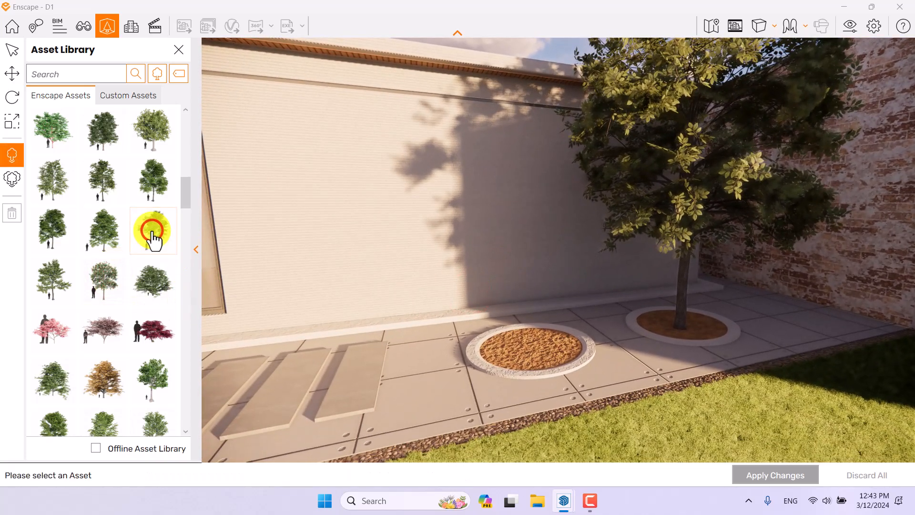
{"action": "left_click", "coordinate": [106, 286]}
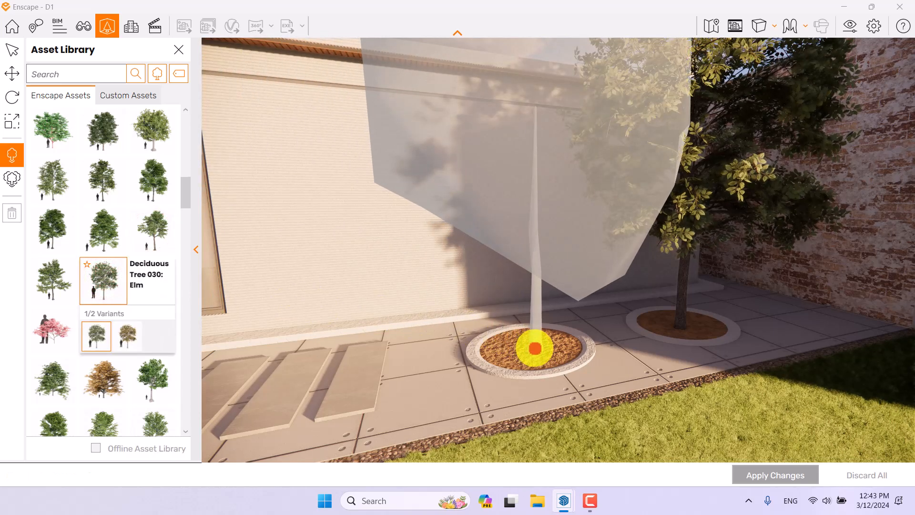
{"action": "left_click", "coordinate": [528, 348]}
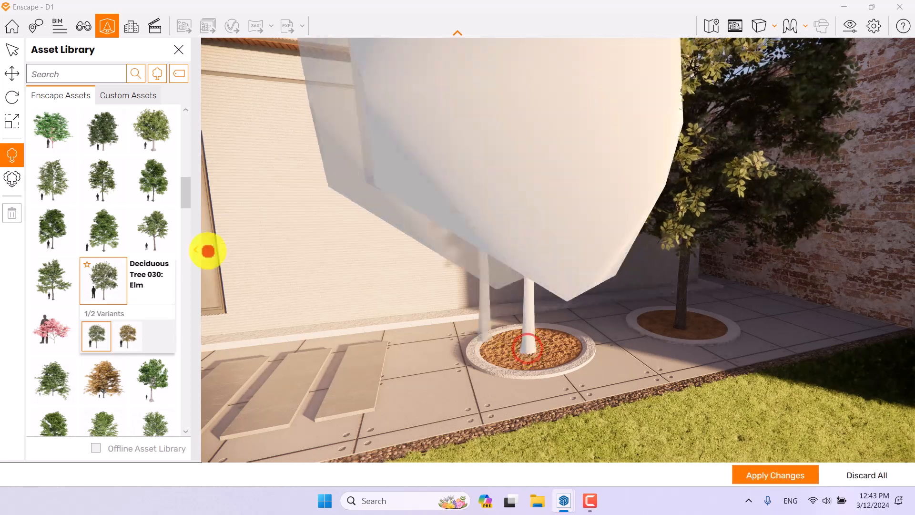
- Scale the elm in the nearer planter down to 90%
{"action": "left_click", "coordinate": [12, 54]}
{"action": "left_click", "coordinate": [502, 184]}
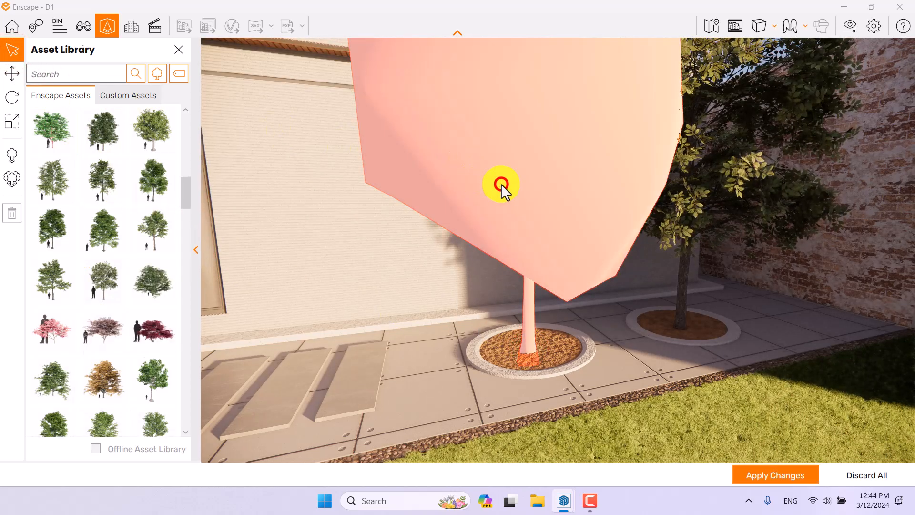
{"action": "left_click", "coordinate": [13, 121]}
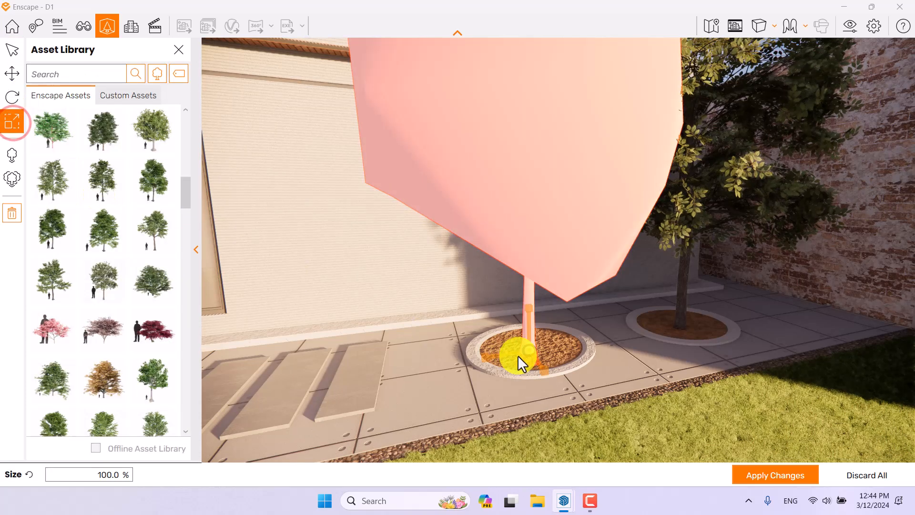
{"action": "left_click_drag", "start_coordinate": [528, 355], "coordinate": [527, 350]}
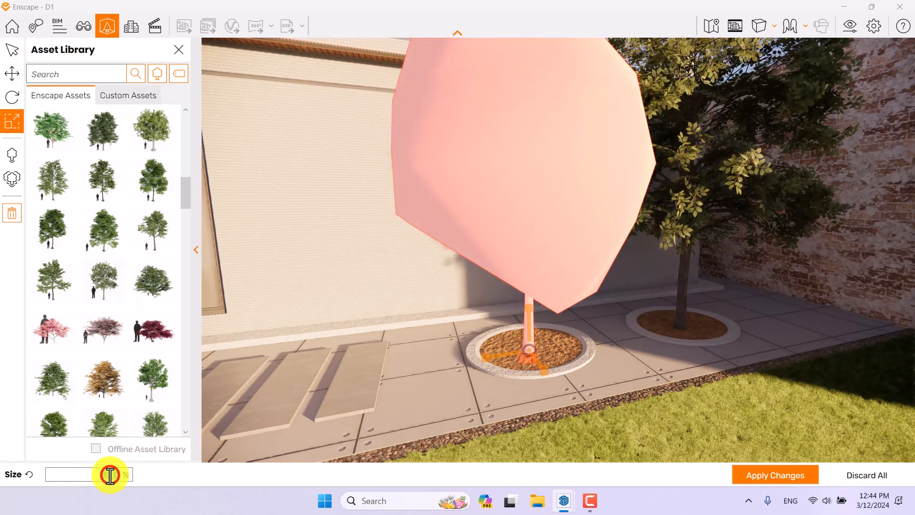
{"action": "key", "text": "Return"}
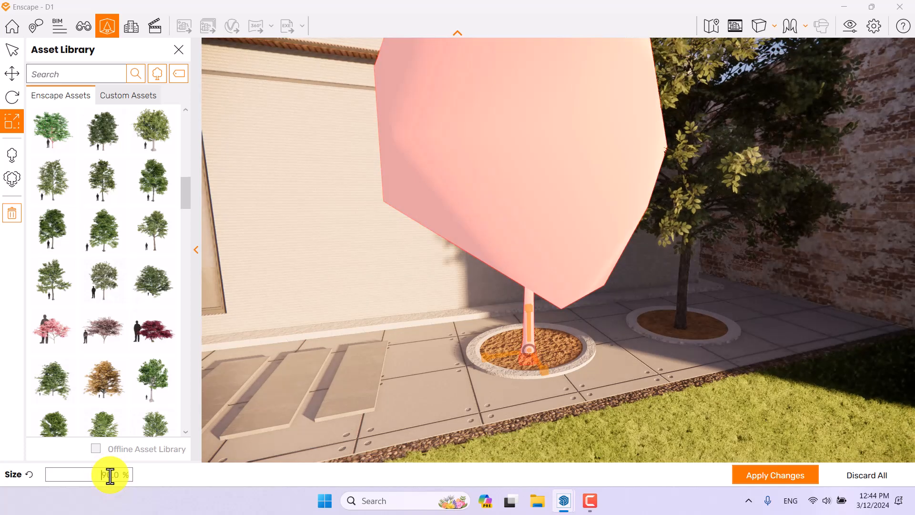
- Rotate the nearer elm around its vertical axis so it differs from the far one, and apply the changes
{"action": "left_click", "coordinate": [13, 96]}
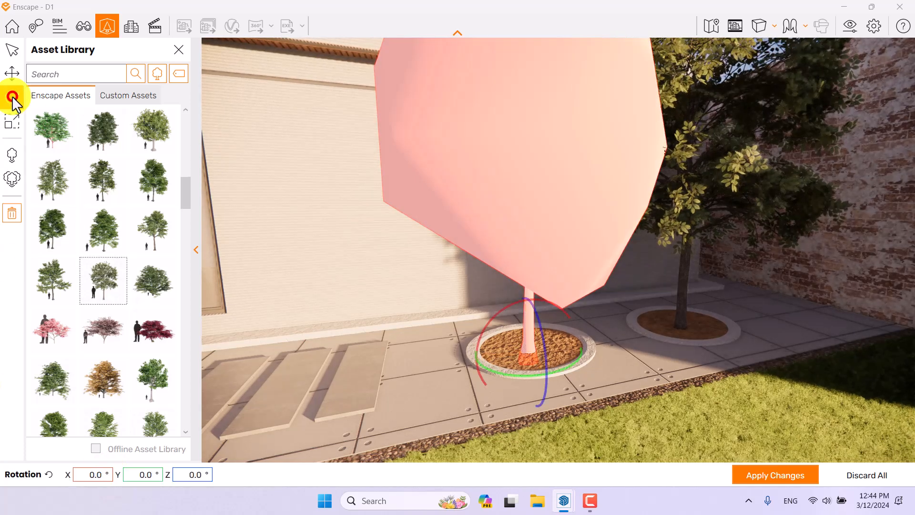
{"action": "left_click_drag", "start_coordinate": [493, 371], "coordinate": [493, 371]}
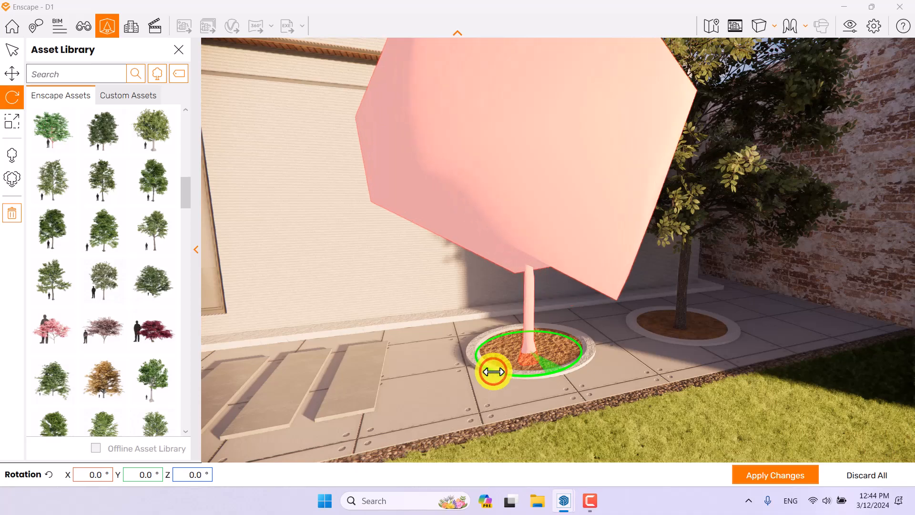
{"action": "left_click", "coordinate": [772, 472]}
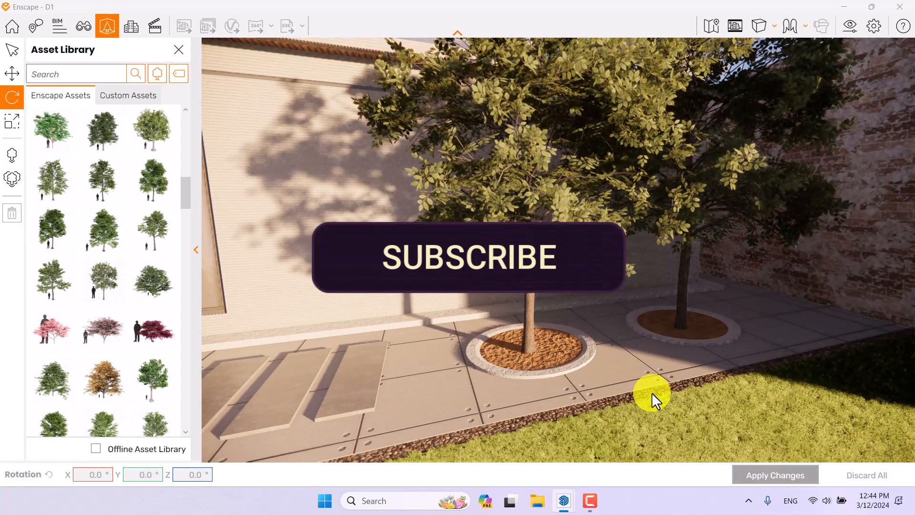
- Move in close to the nearer planter and switch the asset library's tag filter from Tree to Bush
{"action": "left_click_drag", "start_coordinate": [652, 364], "coordinate": [656, 357]}
{"action": "key", "text": "s"}
{"action": "key", "text": "w"}
{"action": "key", "text": "w"}
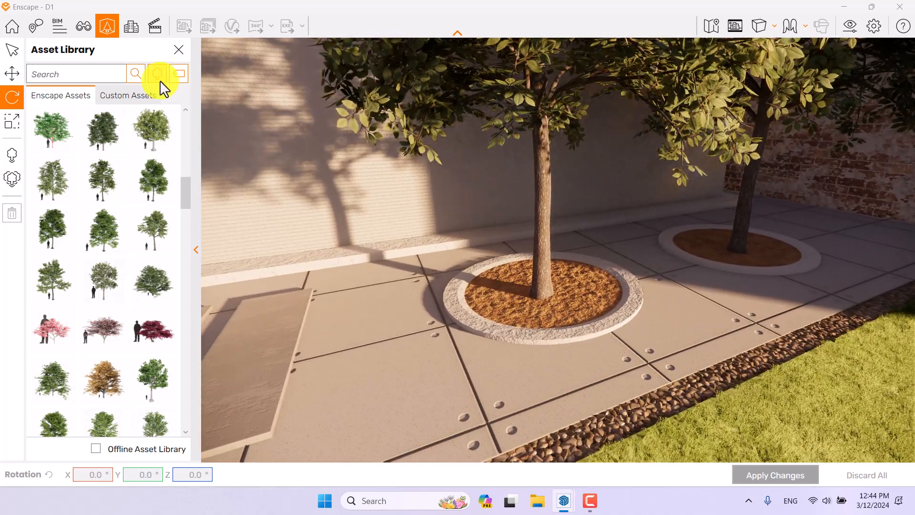
{"action": "left_click", "coordinate": [180, 74]}
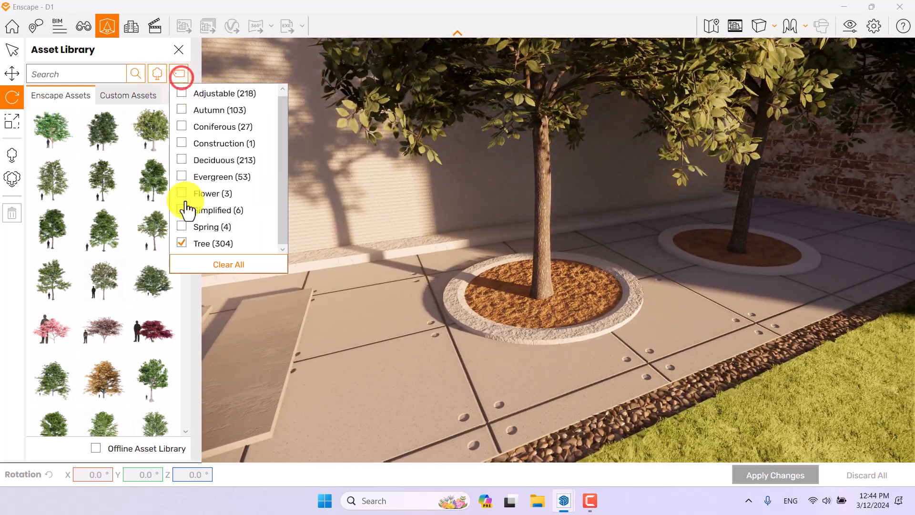
{"action": "left_click", "coordinate": [184, 243]}
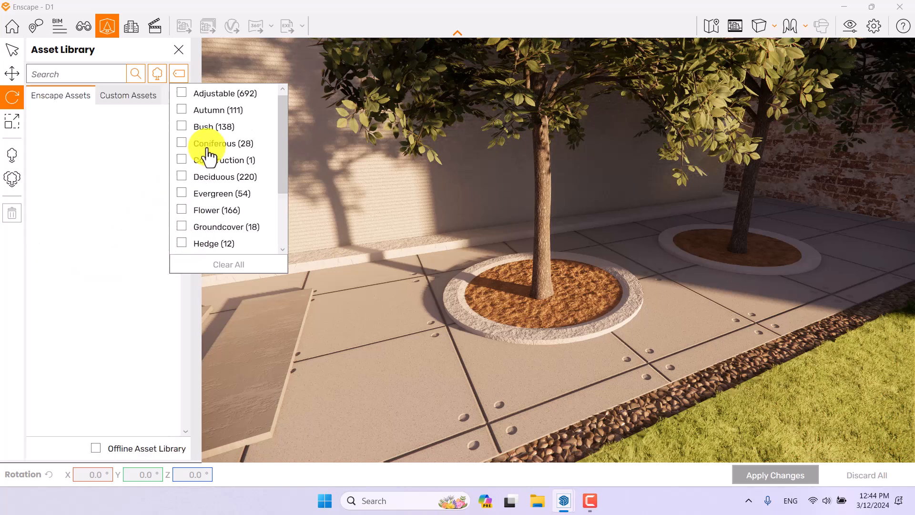
{"action": "left_click", "coordinate": [183, 126]}
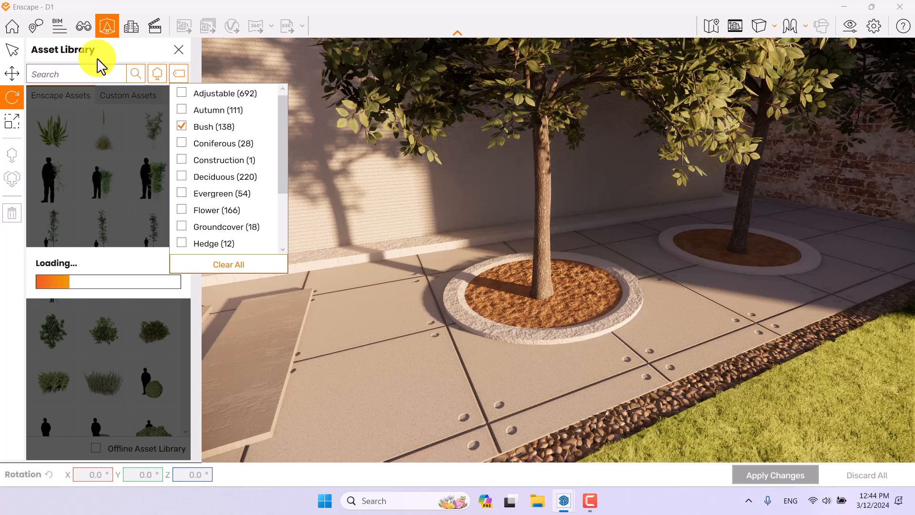
{"action": "left_click", "coordinate": [97, 59]}
- Place Bush 002: Thinned Out beside the trunk in the nearer planter and scale it to 54%
{"action": "left_click", "coordinate": [113, 125]}
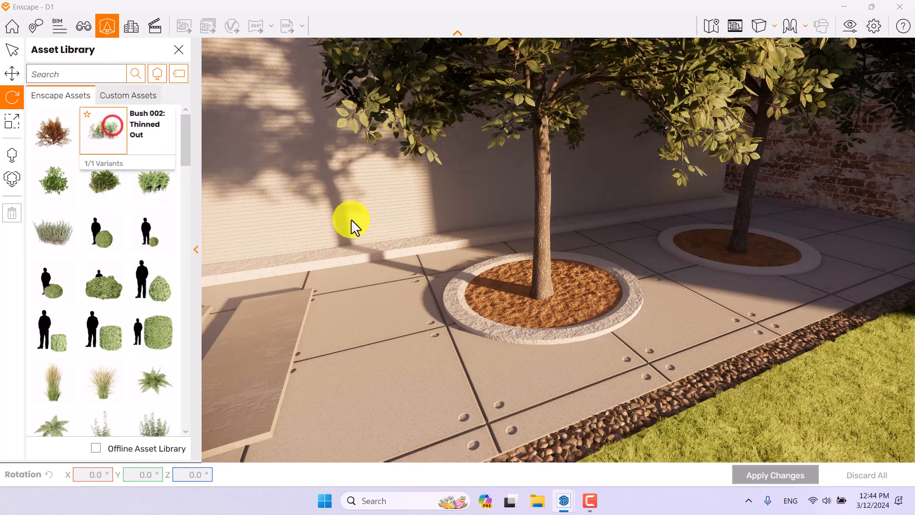
{"action": "left_click", "coordinate": [521, 303]}
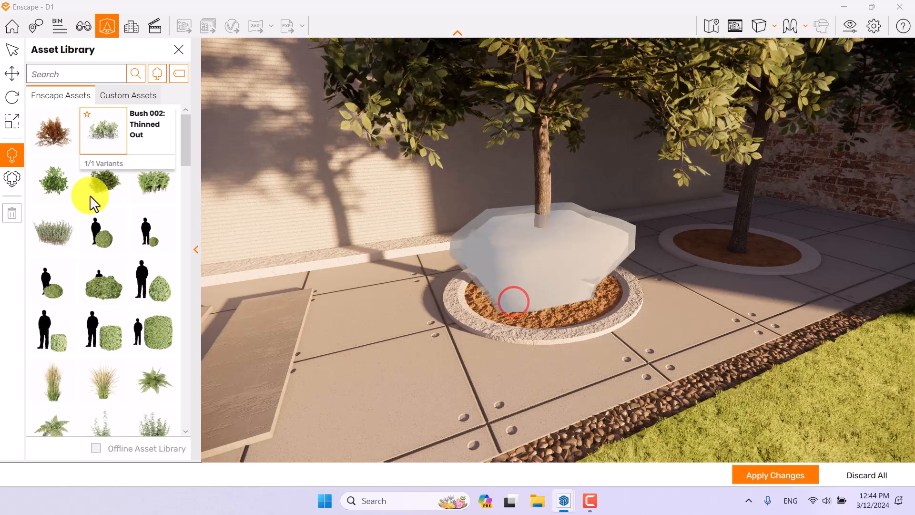
{"action": "left_click", "coordinate": [12, 50]}
{"action": "left_click", "coordinate": [497, 248]}
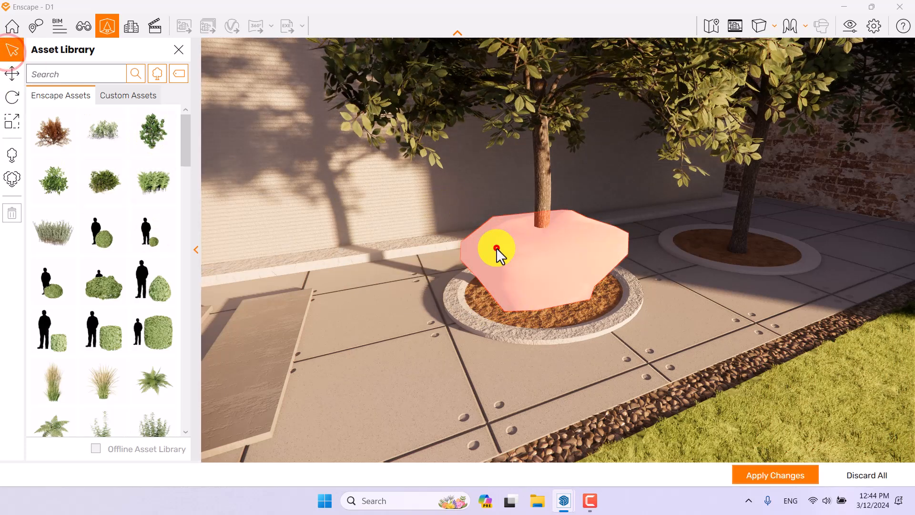
{"action": "left_click", "coordinate": [12, 121]}
{"action": "left_click_drag", "start_coordinate": [542, 295], "coordinate": [513, 304]}
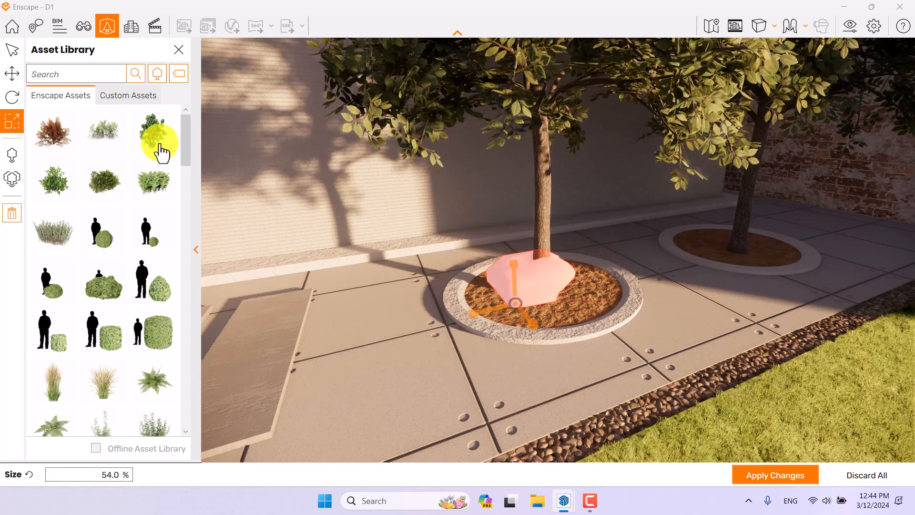
- Shift Bush 002: Thinned Out towards the trunk inside the nearer planter and apply the changes
{"action": "left_click", "coordinate": [13, 75]}
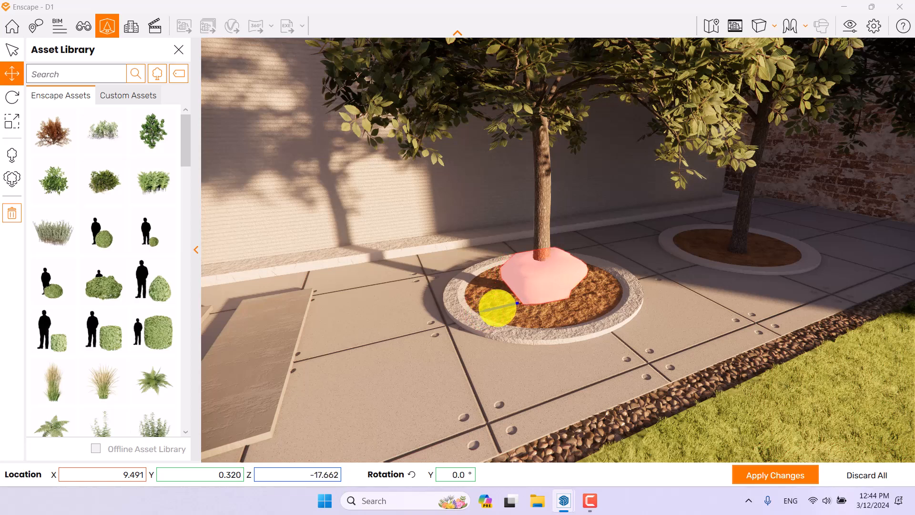
{"action": "left_click", "coordinate": [780, 471]}
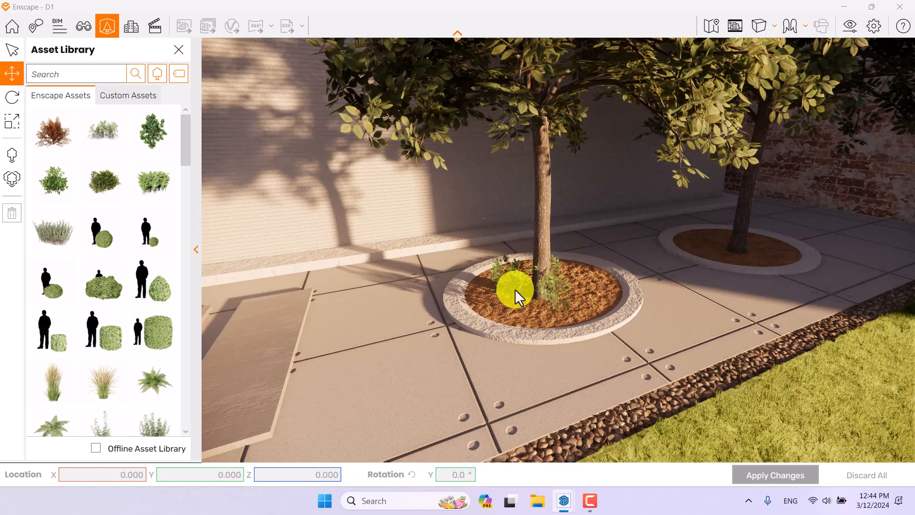
- Place two Bush 004: Tiny plants next to each other around the trunk in the nearer planter, applying the changes after each
{"action": "right_click_drag", "start_coordinate": [596, 322], "coordinate": [568, 322]}
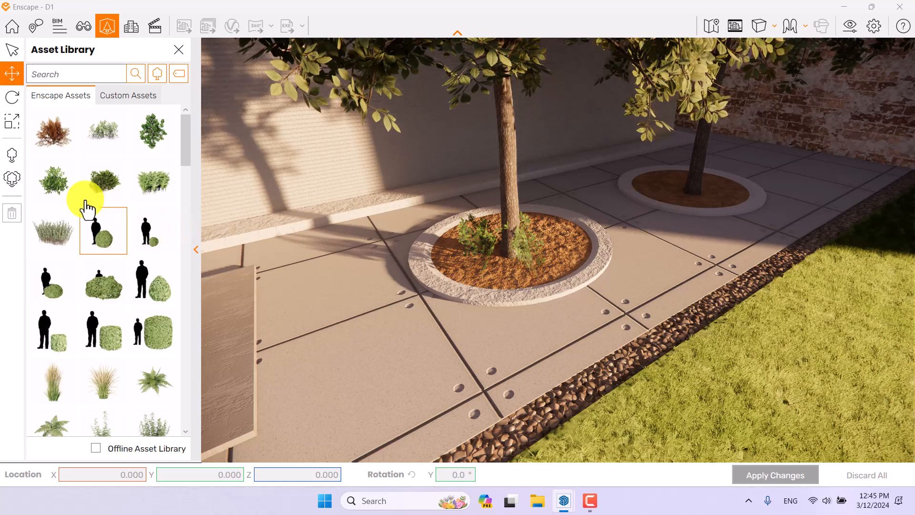
{"action": "left_click", "coordinate": [66, 200]}
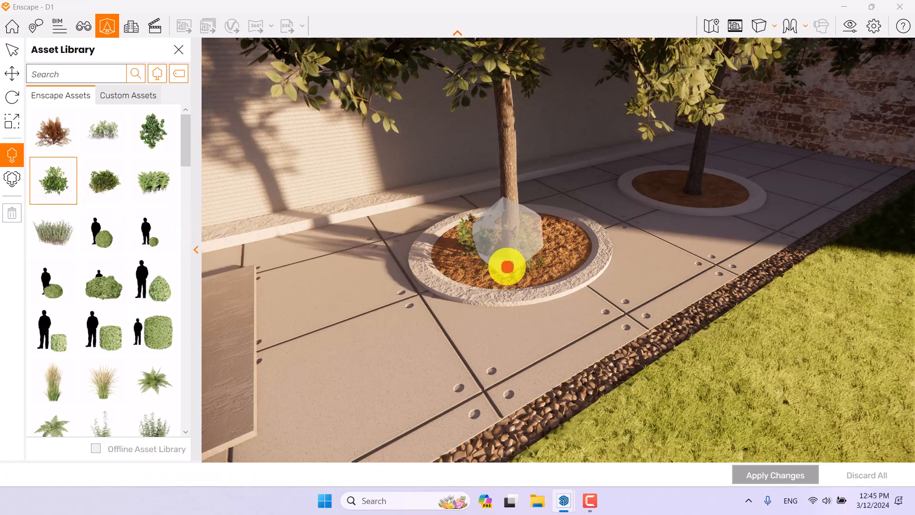
{"action": "left_click", "coordinate": [507, 267]}
{"action": "left_click", "coordinate": [759, 475]}
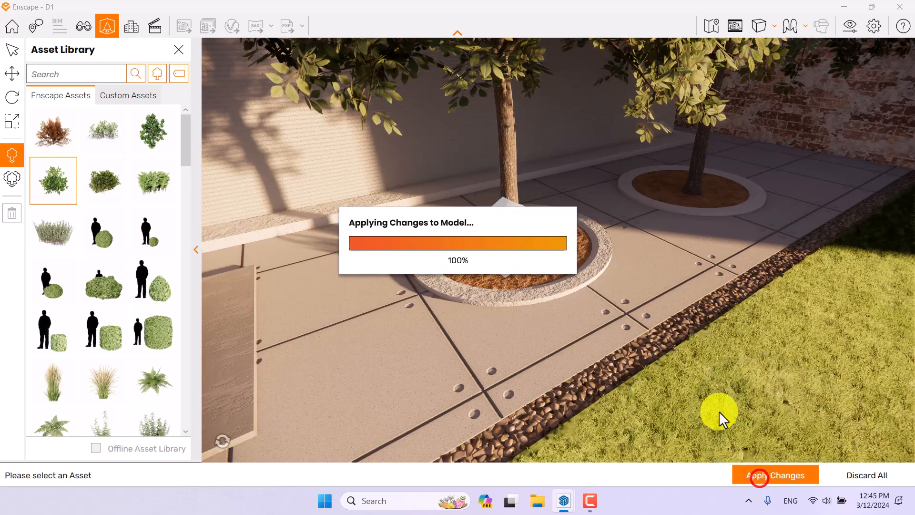
{"action": "right_click_drag", "start_coordinate": [660, 269], "coordinate": [655, 269]}
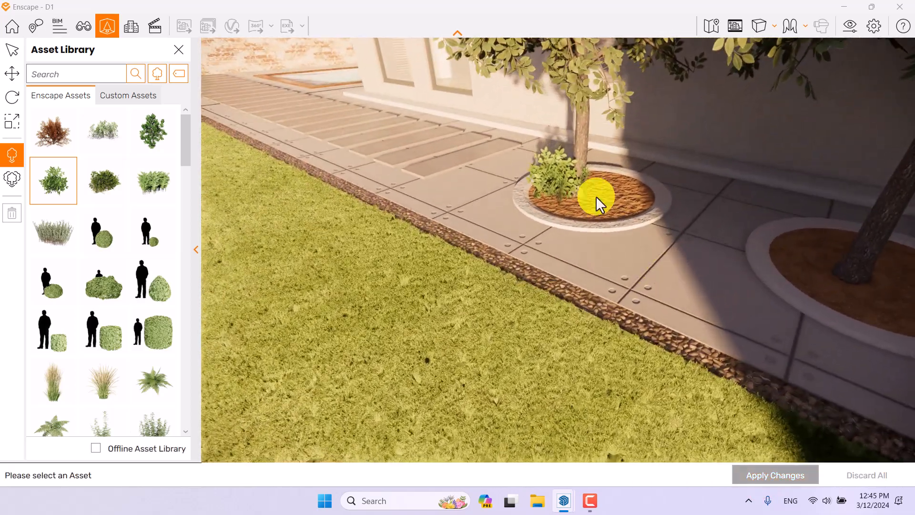
{"action": "left_click", "coordinate": [58, 181]}
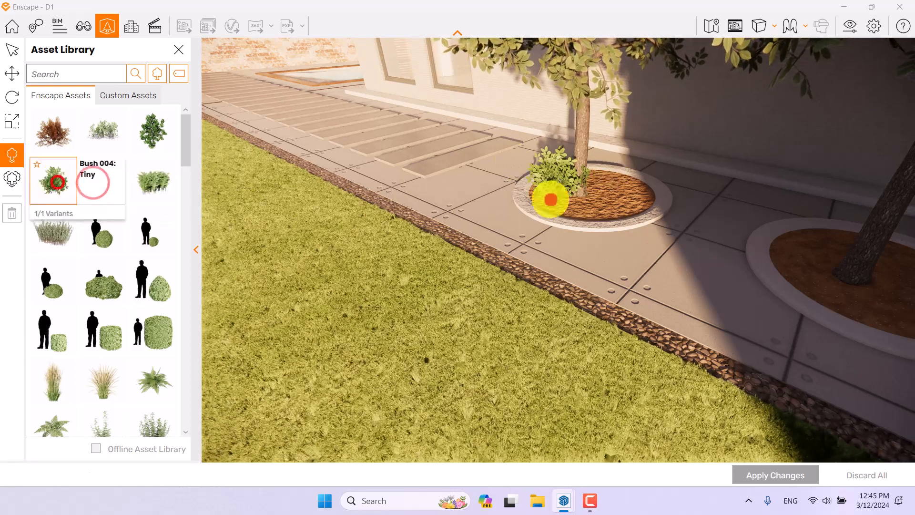
{"action": "left_click", "coordinate": [591, 201]}
{"action": "left_click", "coordinate": [771, 474]}
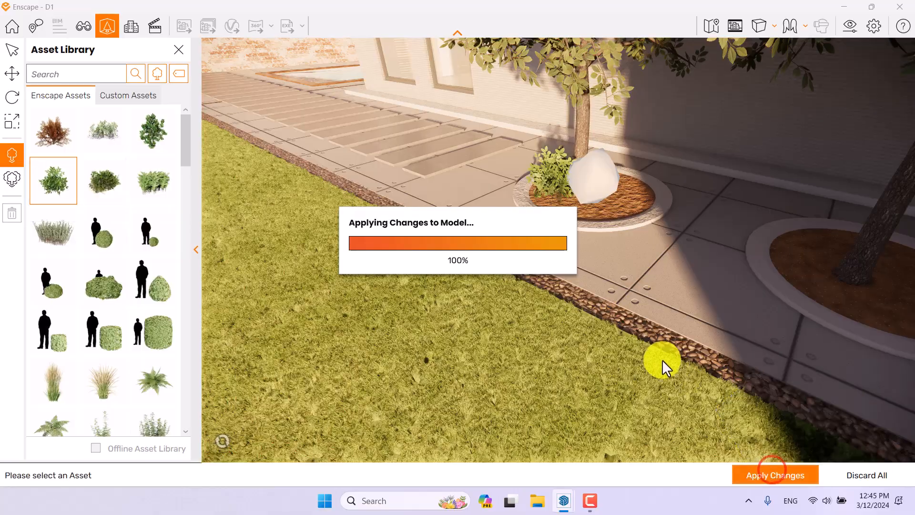
- Tile Enscape and SketchUp side by side and close SketchUp's Default Tray to free up modelling space
{"action": "mouse_move", "coordinate": [559, 314]}
{"action": "right_mouse_down"}
{"action": "mouse_move", "coordinate": [419, 282]}
{"action": "mouse_move", "coordinate": [606, 160]}
{"action": "right_mouse_up"}
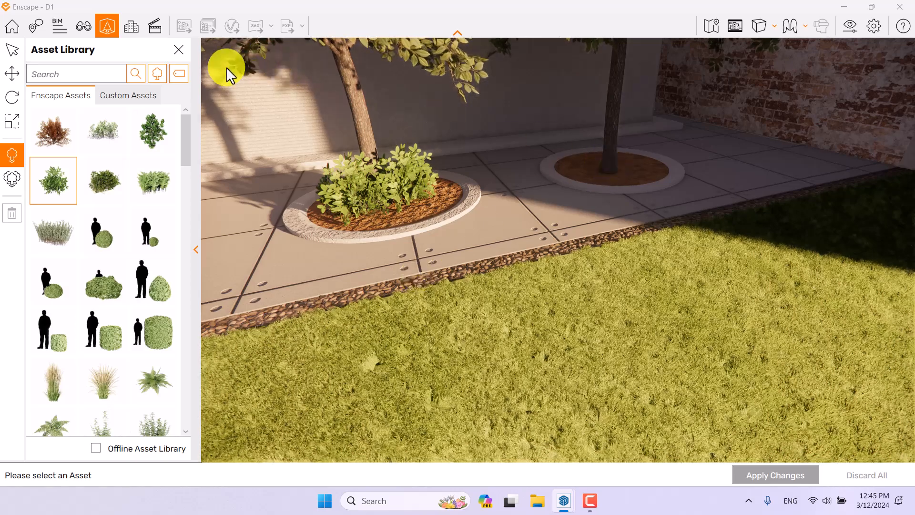
{"action": "left_click_drag", "start_coordinate": [662, 8], "coordinate": [912, 177]}
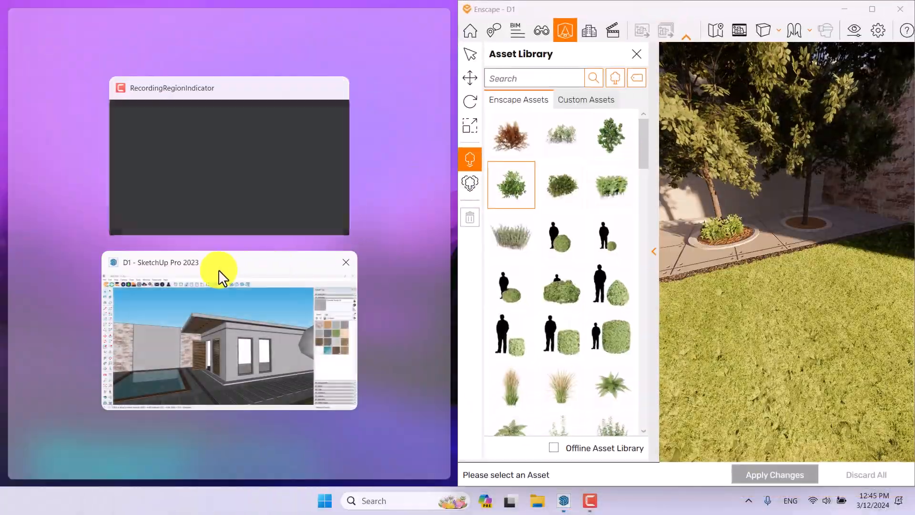
{"action": "left_click", "coordinate": [215, 303]}
{"action": "mouse_move", "coordinate": [272, 213]}
{"action": "middle_mouse_down"}
{"action": "mouse_move", "coordinate": [139, 321]}
{"action": "mouse_move", "coordinate": [300, 239]}
{"action": "middle_mouse_up"}
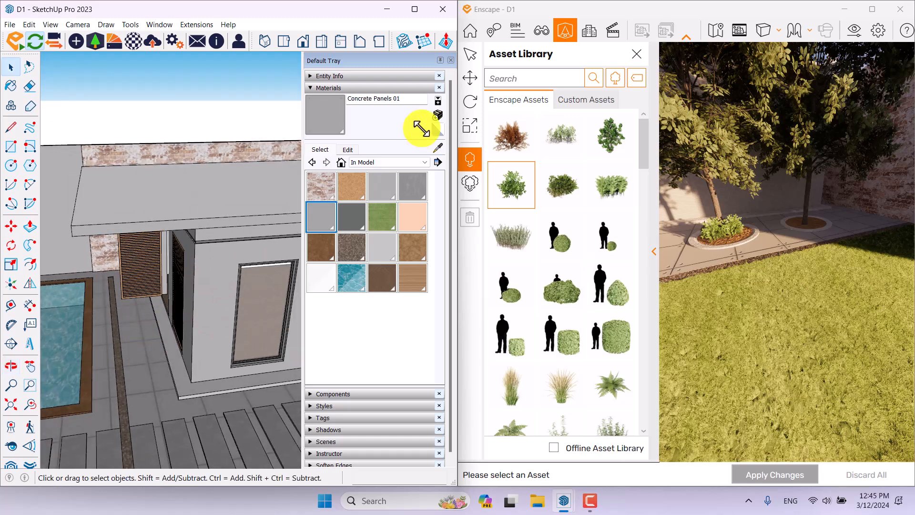
{"action": "left_click", "coordinate": [452, 62]}
- In SketchUp, copy the nearer planter's bushes about 2.56 m along the paving into the farther planter
{"action": "scroll", "coordinate": [251, 210], "scroll_direction": "down", "scroll_amount": 4}
{"action": "middle_click_drag", "start_coordinate": [419, 339], "coordinate": [210, 351]}
{"action": "scroll", "coordinate": [210, 352], "scroll_direction": "up", "scroll_amount": 4}
{"action": "scroll", "coordinate": [280, 260], "scroll_direction": "up", "scroll_amount": 5}
{"action": "left_click", "coordinate": [263, 238]}
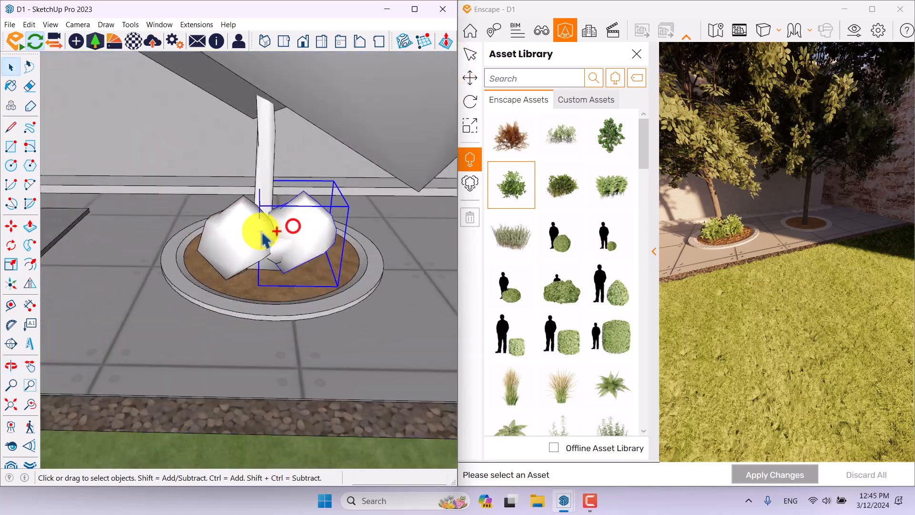
{"action": "scroll", "coordinate": [52, 274], "scroll_direction": "down", "scroll_amount": 1}
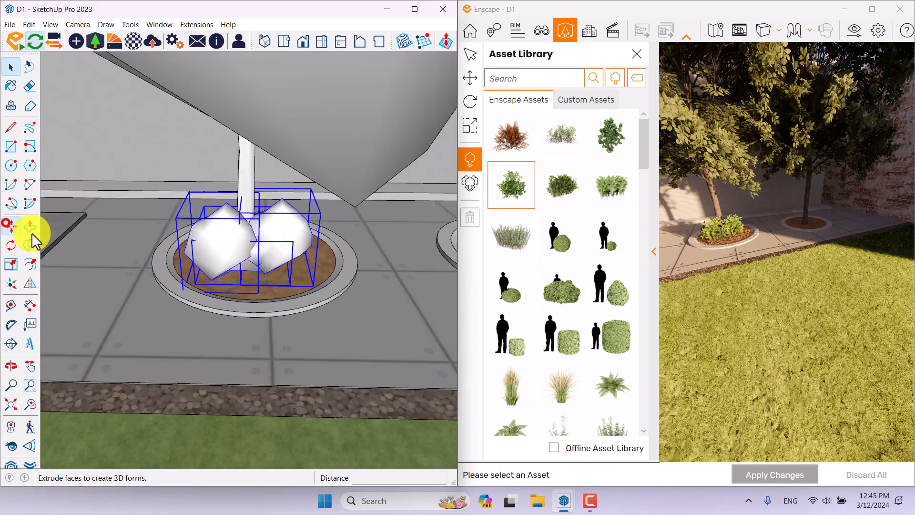
{"action": "scroll", "coordinate": [106, 245], "scroll_direction": "down", "scroll_amount": 4}
{"action": "key", "text": "ctrl"}
{"action": "left_click", "coordinate": [133, 313]}
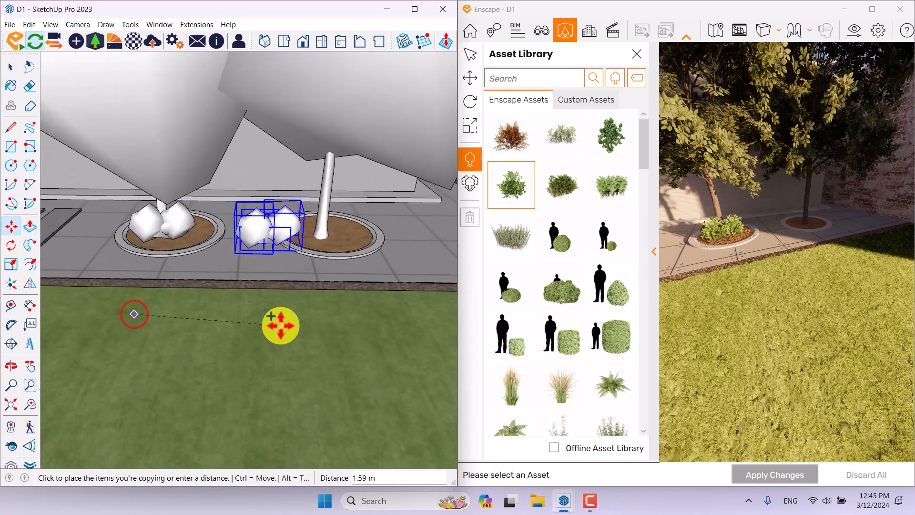
{"action": "left_click", "coordinate": [360, 314]}
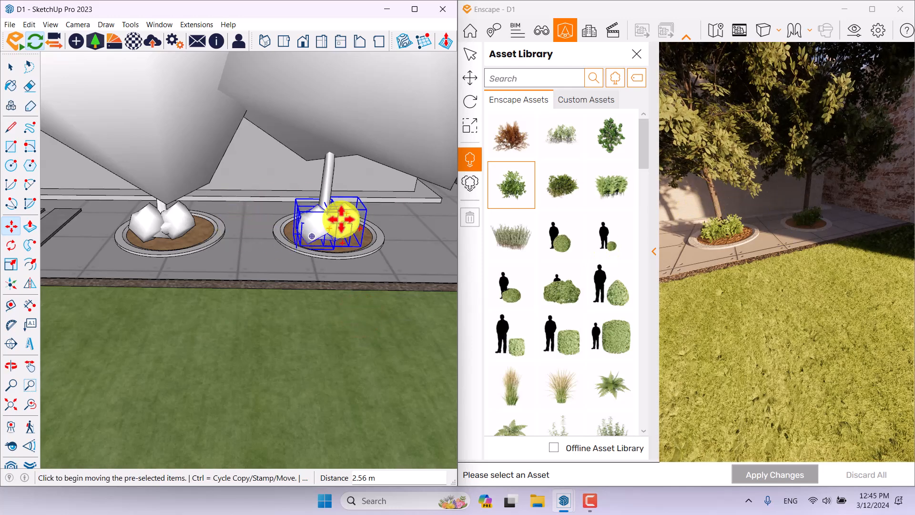
- Move the elm in the farther planter about 0.10 m sideways to fit with the copied bushes, and clear the selection
{"action": "key", "text": "space"}
{"action": "scroll", "coordinate": [323, 180], "scroll_direction": "up", "scroll_amount": 5}
{"action": "left_click", "coordinate": [9, 225]}
{"action": "scroll", "coordinate": [260, 339], "scroll_direction": "up", "scroll_amount": 4}
{"action": "left_click", "coordinate": [260, 341]}
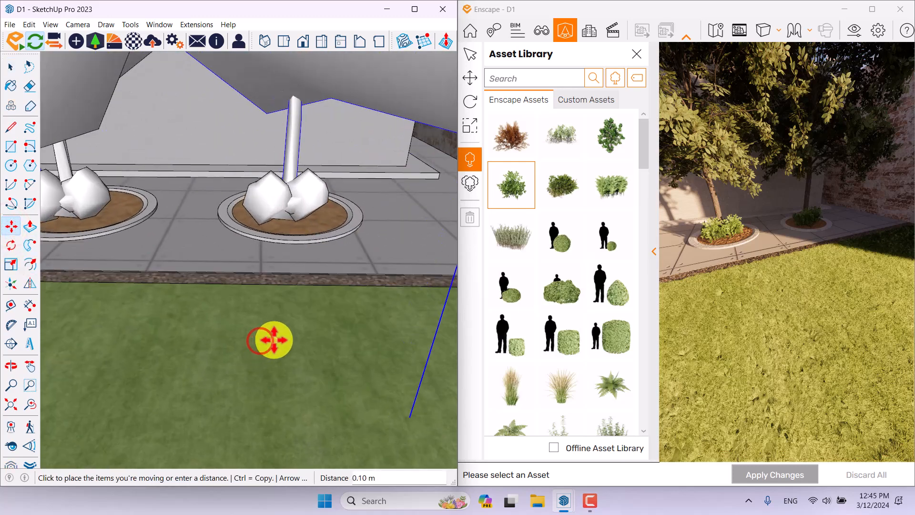
{"action": "left_click", "coordinate": [274, 339]}
{"action": "scroll", "coordinate": [314, 233], "scroll_direction": "down", "scroll_amount": 8}
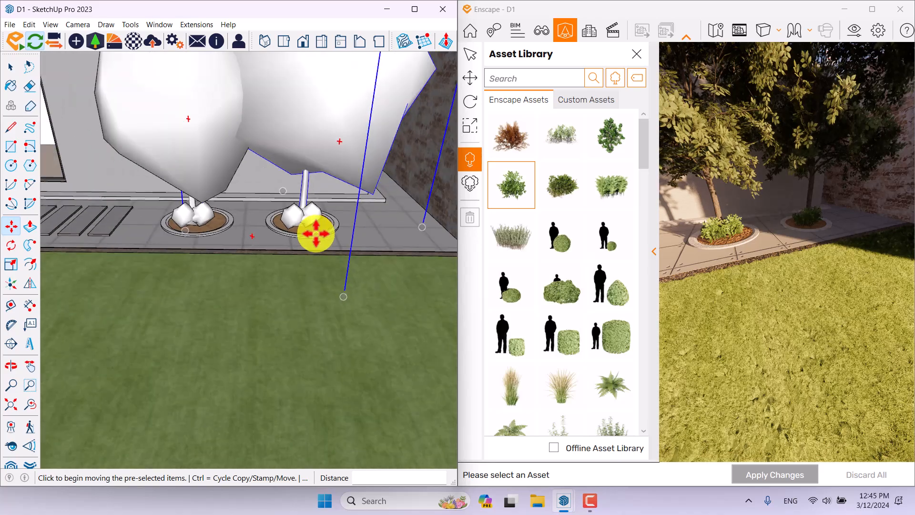
{"action": "key", "text": "space"}
{"action": "left_click", "coordinate": [383, 152]}
- Maximize the Enscape window, walk to the swimming pool and close the asset library
{"action": "mouse_move", "coordinate": [381, 147]}
{"action": "middle_mouse_down"}
{"action": "mouse_move", "coordinate": [372, 186]}
{"action": "mouse_move", "coordinate": [312, 173]}
{"action": "middle_mouse_up"}
{"action": "left_click", "coordinate": [872, 10]}
{"action": "mouse_move", "coordinate": [585, 250]}
{"action": "left_mouse_down"}
{"action": "mouse_move", "coordinate": [562, 244]}
{"action": "mouse_move", "coordinate": [580, 243]}
{"action": "mouse_move", "coordinate": [572, 244]}
{"action": "left_mouse_up"}
{"action": "key", "text": "w"}
{"action": "key", "text": "s"}
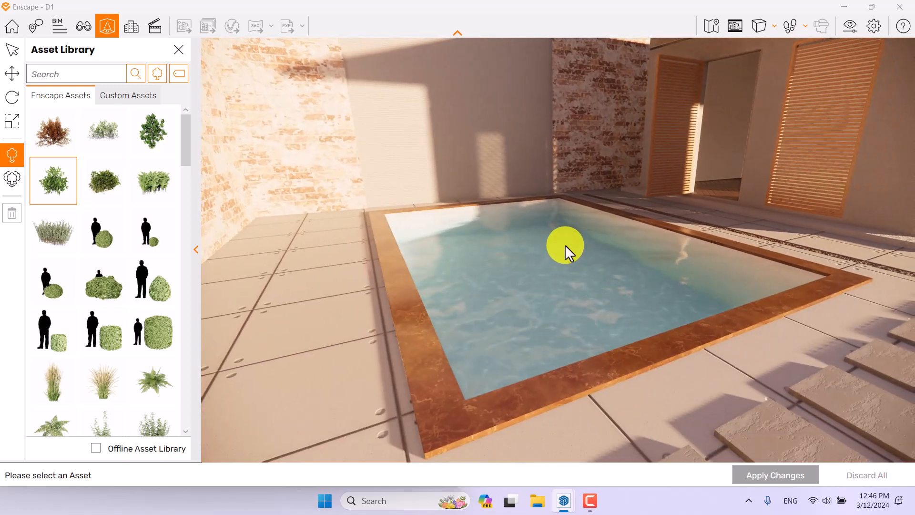
{"action": "left_click", "coordinate": [180, 52]}
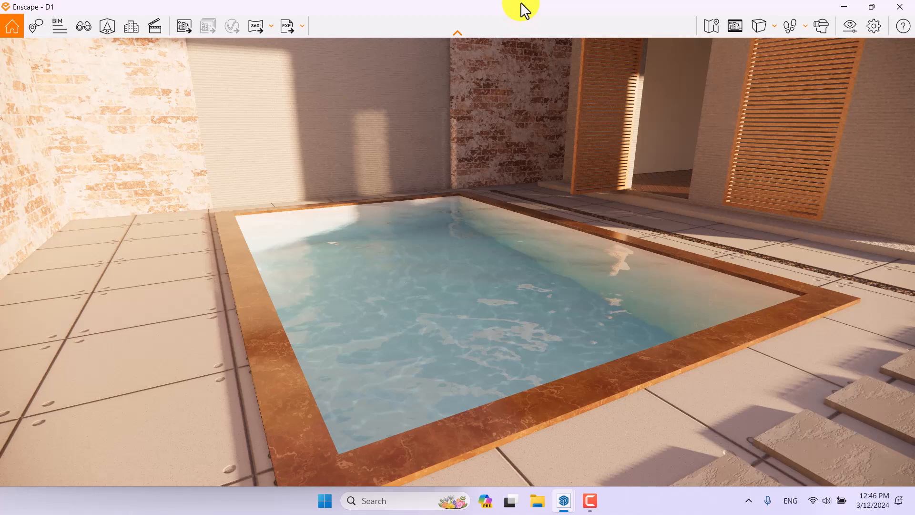
- Tile Enscape beside SketchUp again and frame the pool house corner with the louvred shutters in SketchUp
{"action": "left_click_drag", "start_coordinate": [521, 4], "coordinate": [914, 10]}
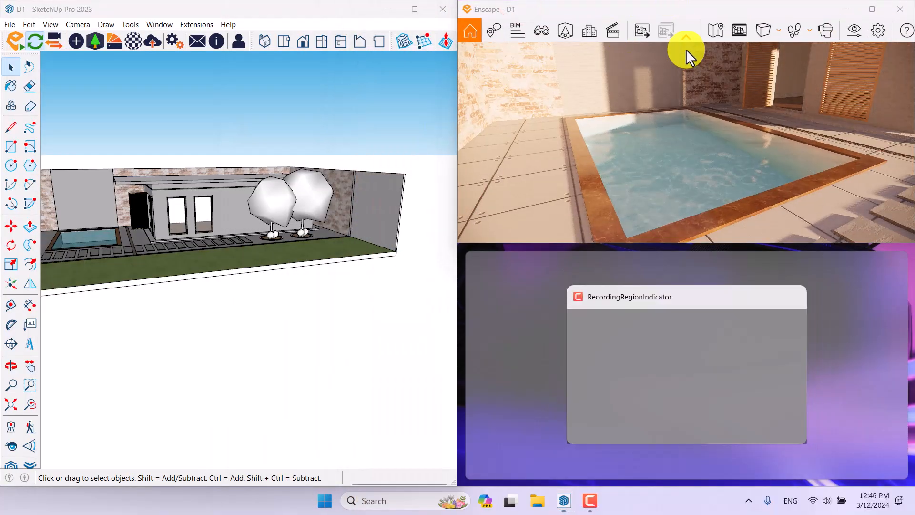
{"action": "left_click", "coordinate": [673, 112]}
{"action": "left_click_drag", "start_coordinate": [659, 9], "coordinate": [913, 143]}
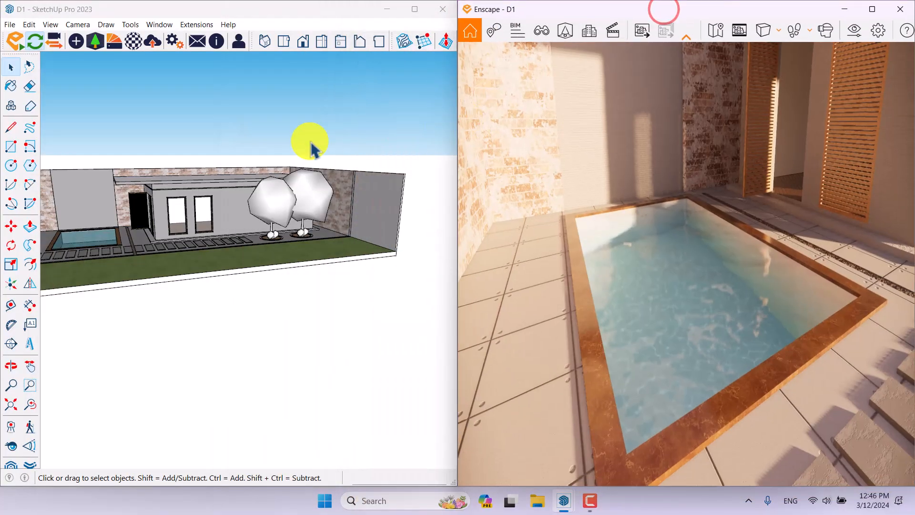
{"action": "scroll", "coordinate": [96, 231], "scroll_direction": "up", "scroll_amount": 5}
{"action": "scroll", "coordinate": [203, 181], "scroll_direction": "up", "scroll_amount": 6}
{"action": "middle_click_drag", "start_coordinate": [204, 180], "coordinate": [335, 145]}
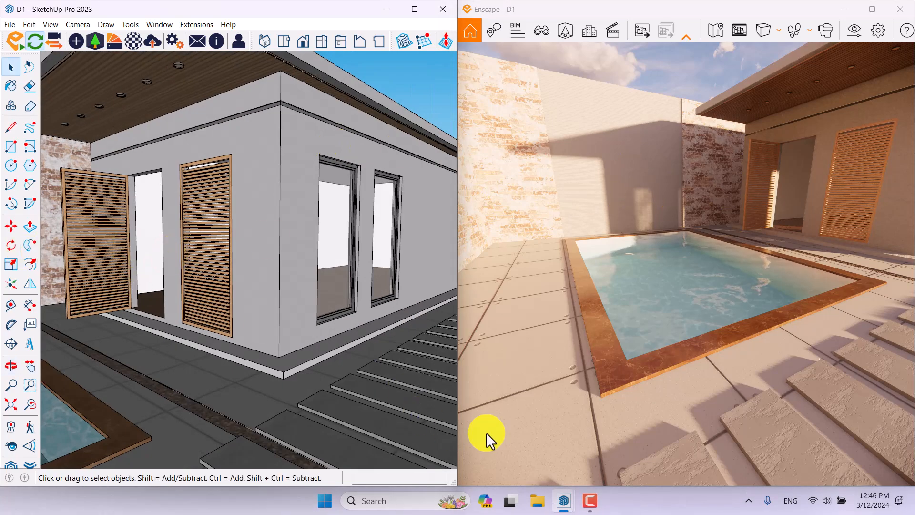
{"action": "left_click", "coordinate": [593, 499]}
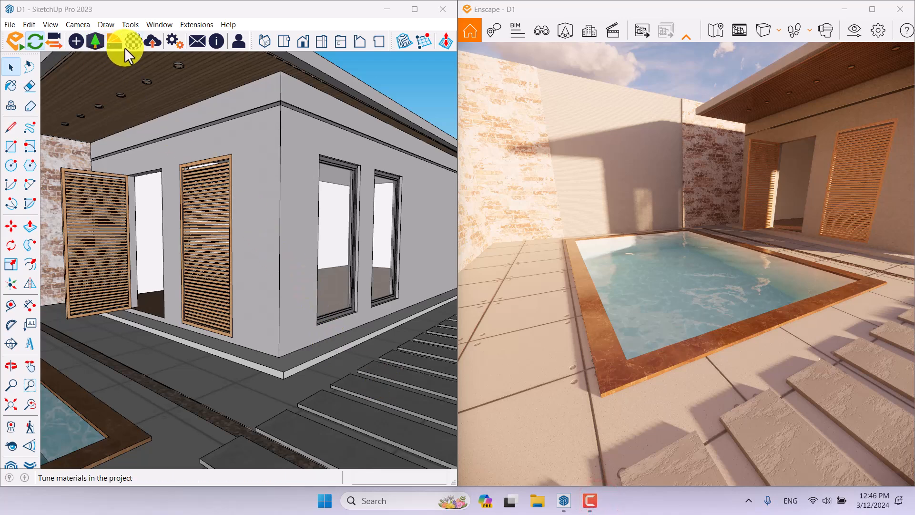
- Open the Enscape Material Editor on the Water Pool Light material and bring the render view close to the pool
{"action": "left_click", "coordinate": [131, 45]}
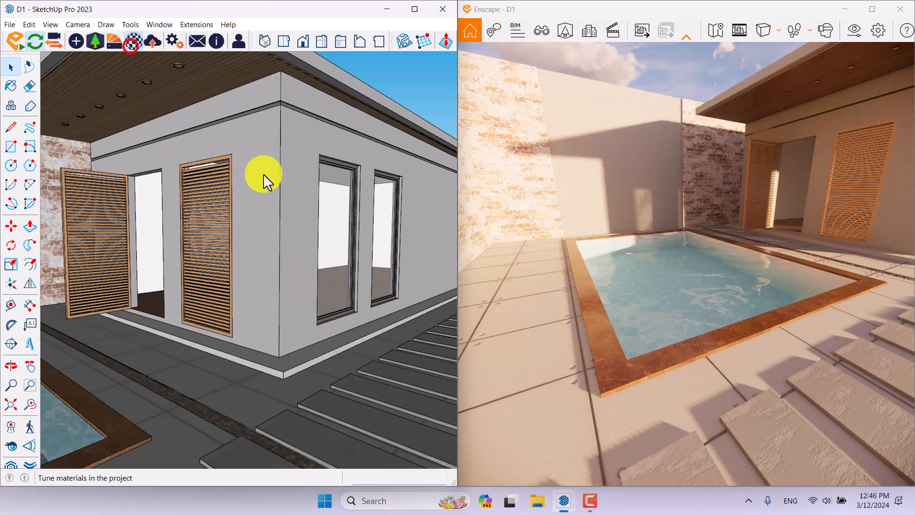
{"action": "left_click", "coordinate": [88, 360]}
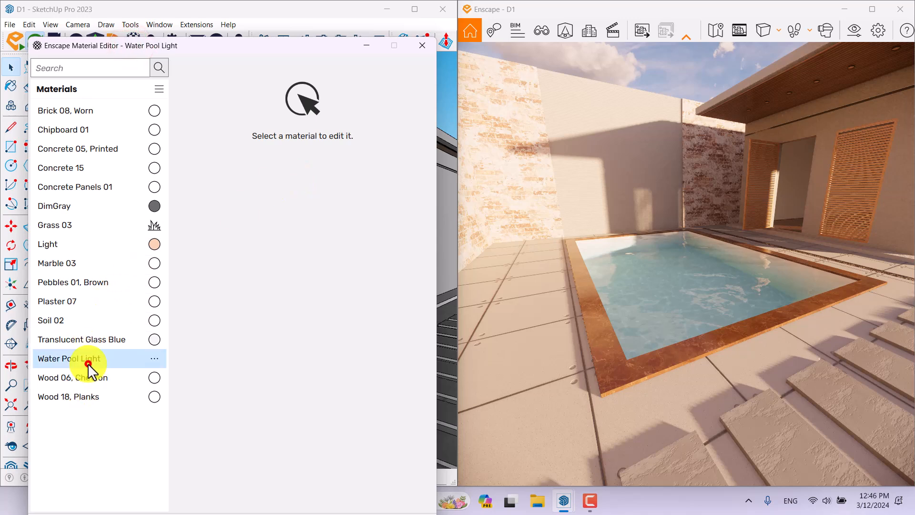
{"action": "left_click_drag", "start_coordinate": [841, 315], "coordinate": [841, 314]}
{"action": "key", "text": "w"}
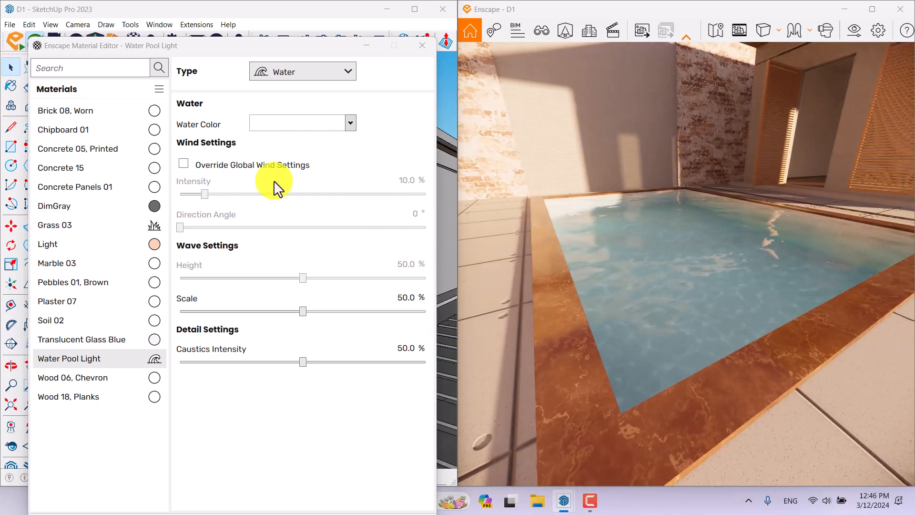
- Override the global wind settings for the pool water and set the wind intensity to 8%
{"action": "left_click", "coordinate": [184, 164]}
{"action": "left_click_drag", "start_coordinate": [206, 198], "coordinate": [251, 199]}
{"action": "right_click_drag", "start_coordinate": [773, 281], "coordinate": [798, 265]}
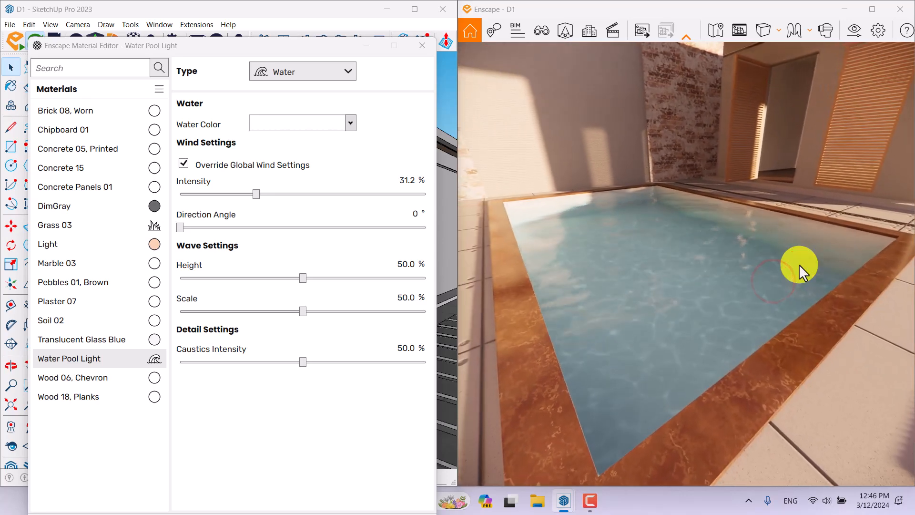
{"action": "left_click", "coordinate": [401, 179]}
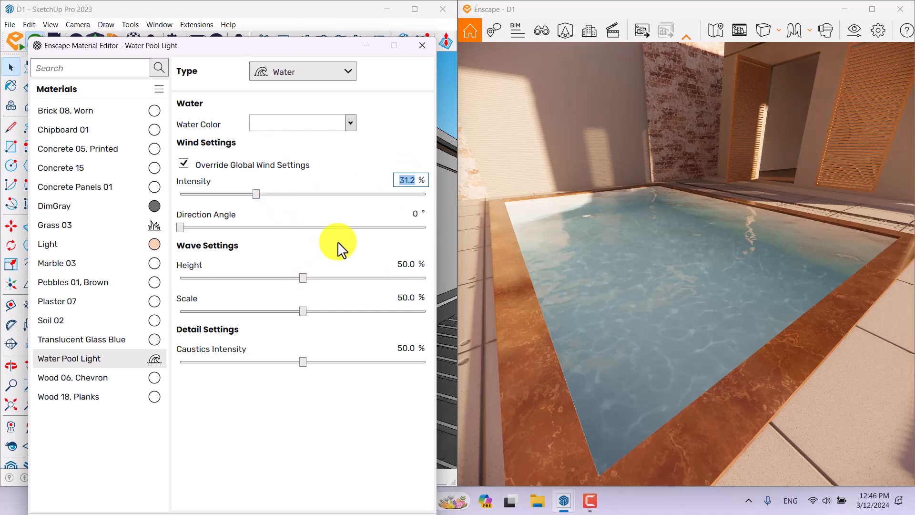
{"action": "type", "text": "8"}
{"action": "key", "text": "Return"}
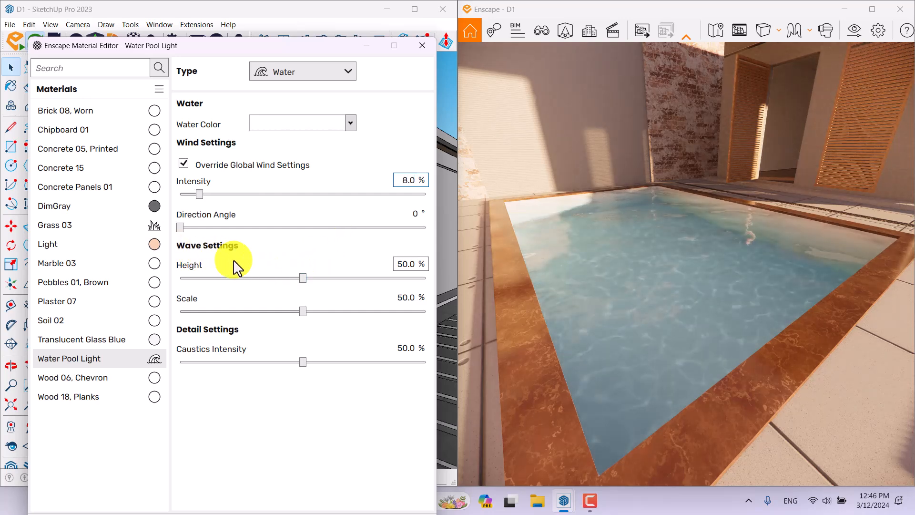
- Try different wave settings on the pool water, ending with both the wave height and the scale at 0%
{"action": "left_click_drag", "start_coordinate": [303, 278], "coordinate": [443, 272]}
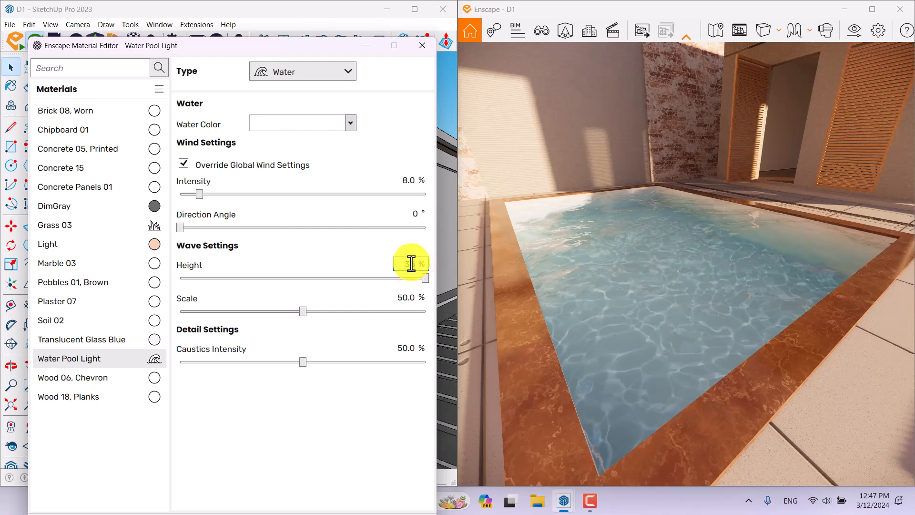
{"action": "key", "text": "Return"}
{"action": "left_click_drag", "start_coordinate": [303, 311], "coordinate": [155, 315]}
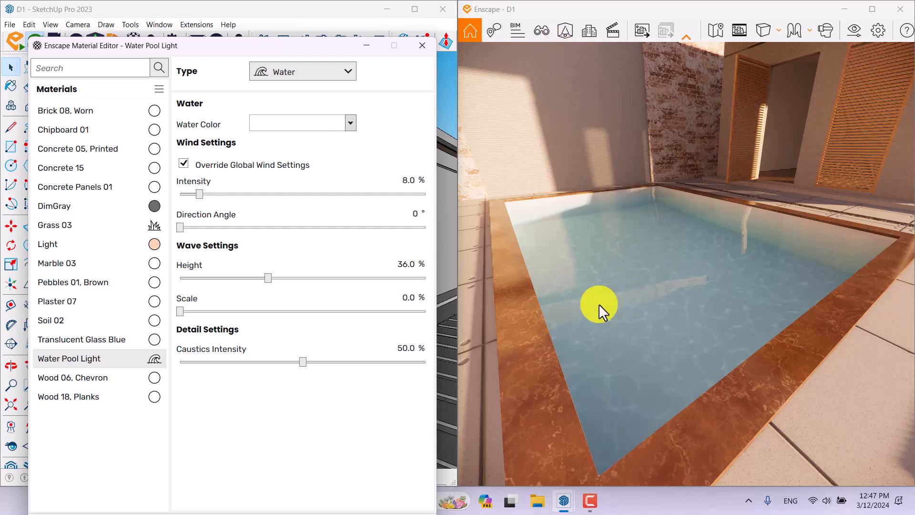
{"action": "right_click_drag", "start_coordinate": [686, 274], "coordinate": [685, 275]}
{"action": "left_click_drag", "start_coordinate": [270, 279], "coordinate": [149, 286]}
{"action": "right_click_drag", "start_coordinate": [654, 316], "coordinate": [708, 234]}
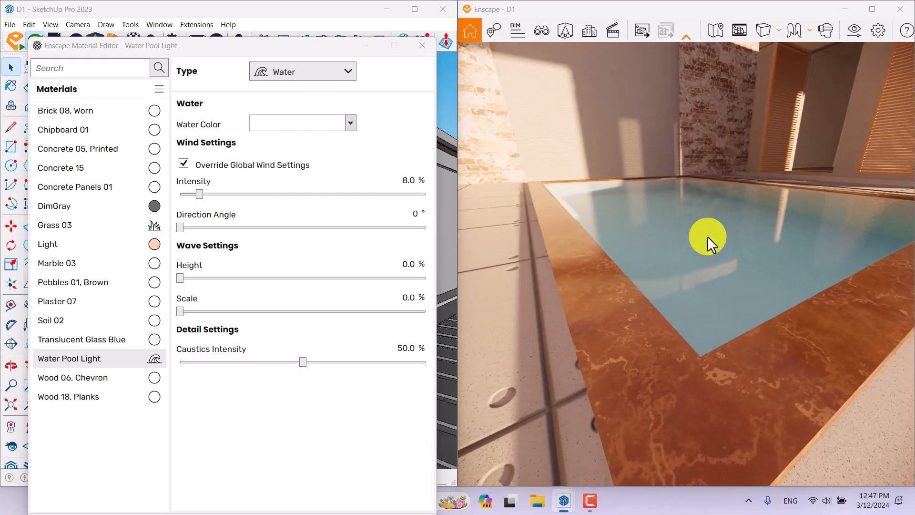
- Set the pool water's caustics intensity to 84% and turn the render view to take in the pool and house
{"action": "left_click", "coordinate": [411, 373]}
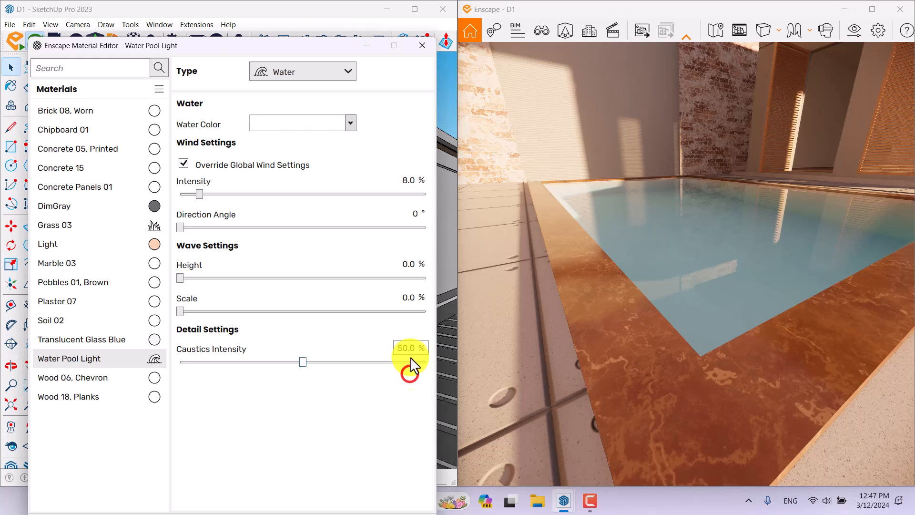
{"action": "mouse_move", "coordinate": [199, 363]}
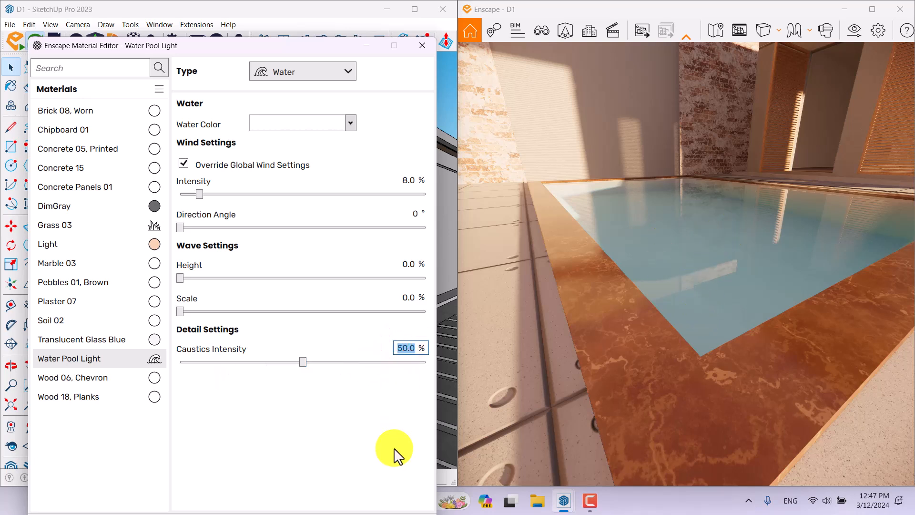
{"action": "key", "text": "Return"}
{"action": "left_click_drag", "start_coordinate": [752, 284], "coordinate": [700, 272]}
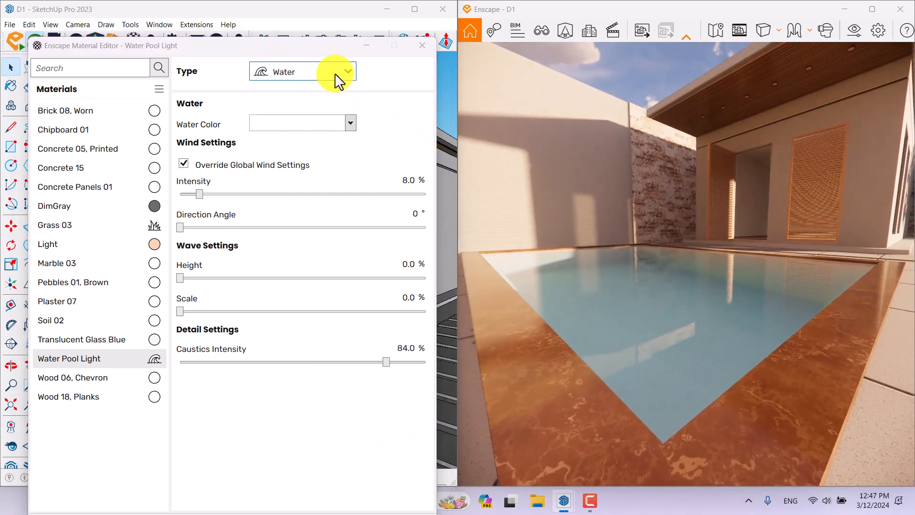
- Try a grey water color on the pool water and settle on the teal swatch #20B2AA
{"action": "left_click", "coordinate": [325, 125]}
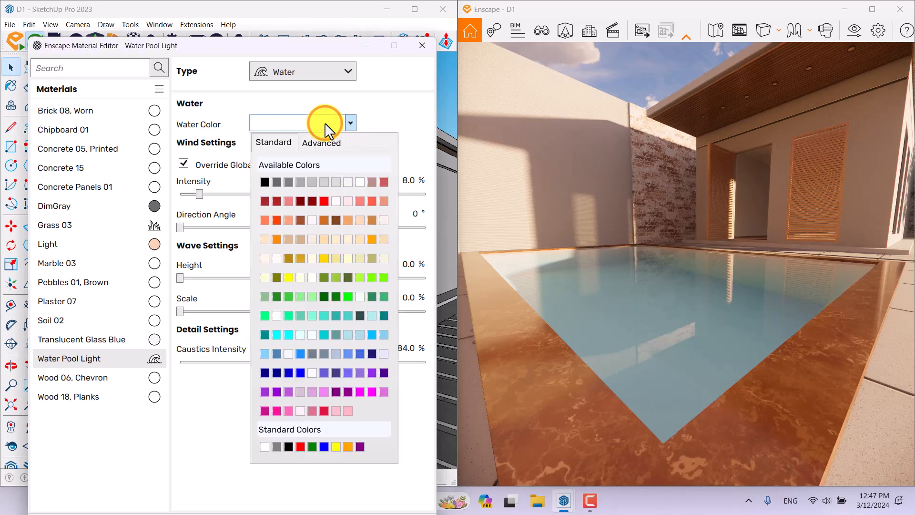
{"action": "left_click", "coordinate": [301, 182]}
{"action": "left_click_drag", "start_coordinate": [654, 323], "coordinate": [664, 319]}
{"action": "left_click", "coordinate": [342, 122]}
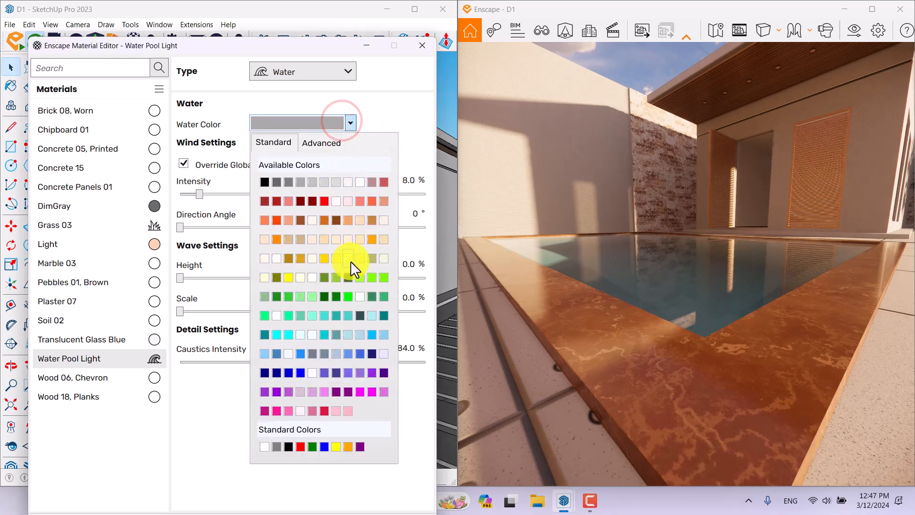
{"action": "left_click", "coordinate": [337, 315]}
{"action": "right_click_drag", "start_coordinate": [736, 299], "coordinate": [736, 298]}
{"action": "left_click_drag", "start_coordinate": [750, 272], "coordinate": [750, 272]}
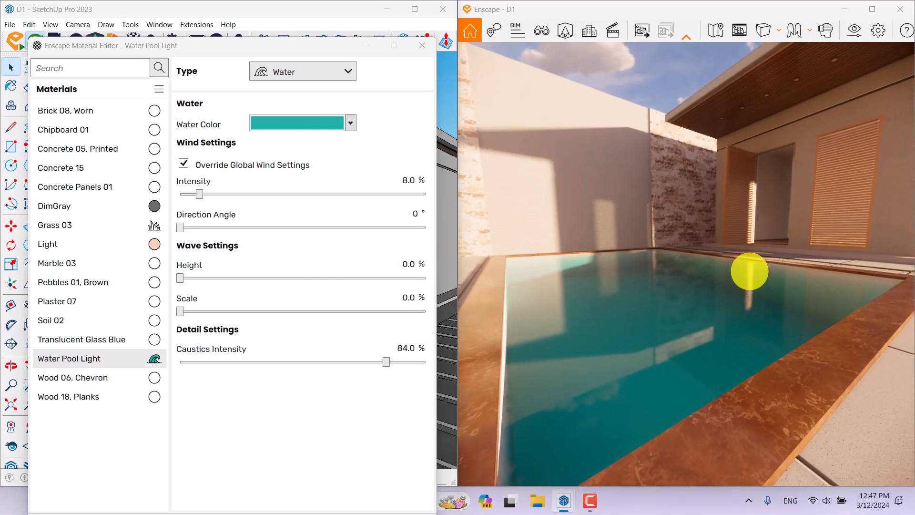
- Look at the advanced RGB settings of the pool's water color and return to the standard swatches without changing the color
{"action": "left_click", "coordinate": [341, 123]}
{"action": "left_click", "coordinate": [331, 146]}
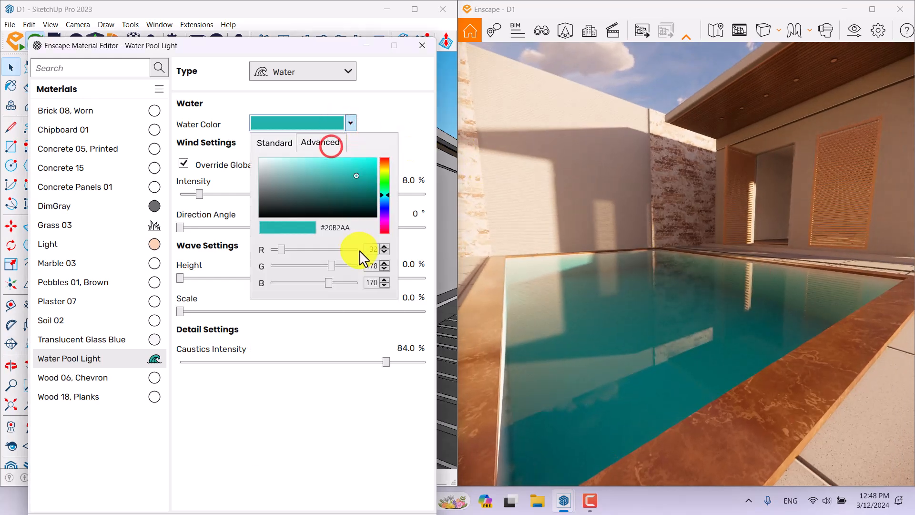
{"action": "left_click", "coordinate": [290, 141]}
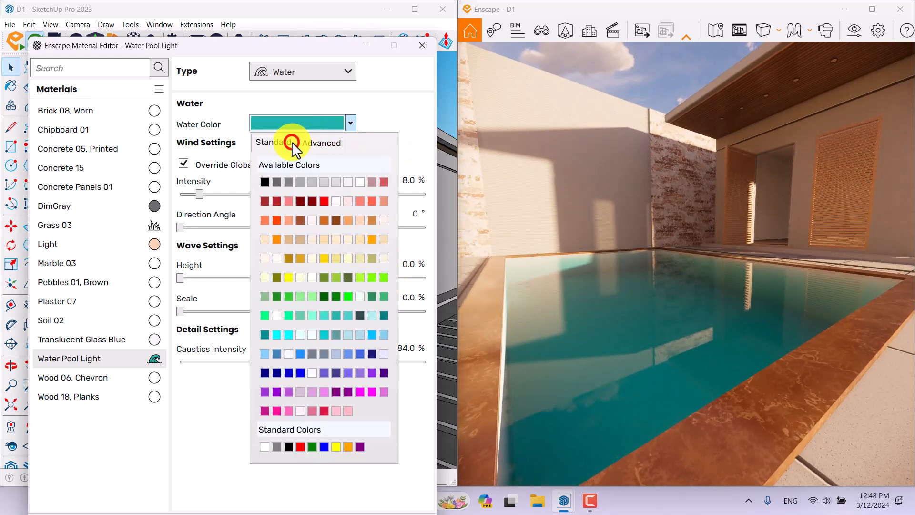
{"action": "left_click", "coordinate": [414, 115]}
- Try stronger normal map intensities on the Concrete Panels 01 paving and settle on 98%
{"action": "left_click_drag", "start_coordinate": [608, 259], "coordinate": [613, 260]}
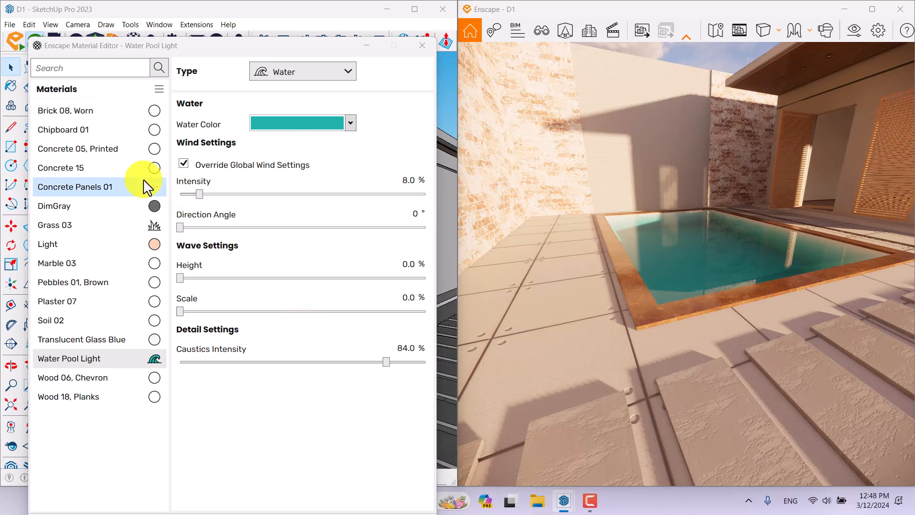
{"action": "left_click", "coordinate": [94, 185]}
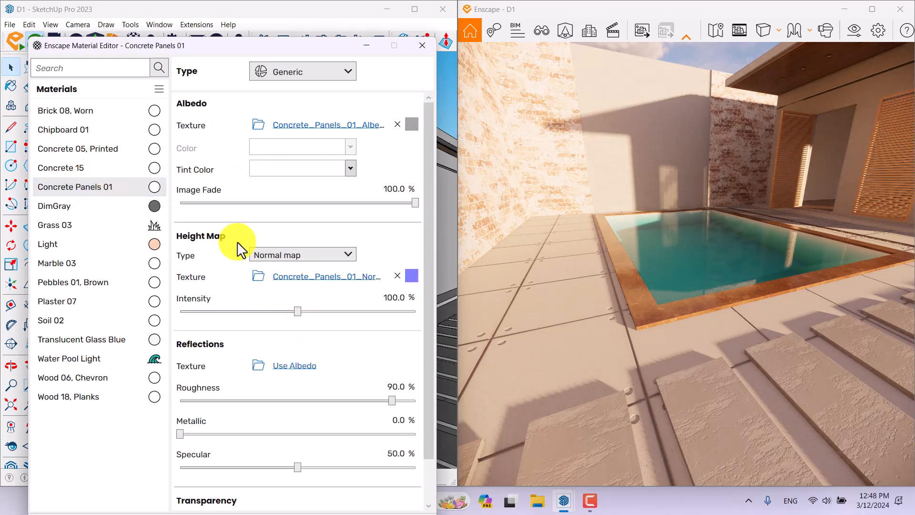
{"action": "left_click_drag", "start_coordinate": [298, 309], "coordinate": [368, 313]}
{"action": "left_click_drag", "start_coordinate": [637, 373], "coordinate": [625, 371]}
{"action": "key", "text": "w"}
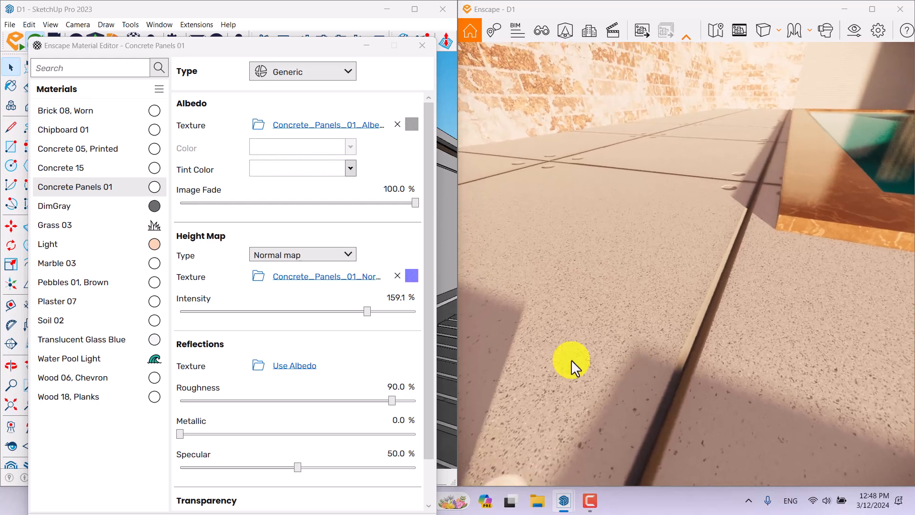
{"action": "left_click_drag", "start_coordinate": [367, 311], "coordinate": [462, 312]}
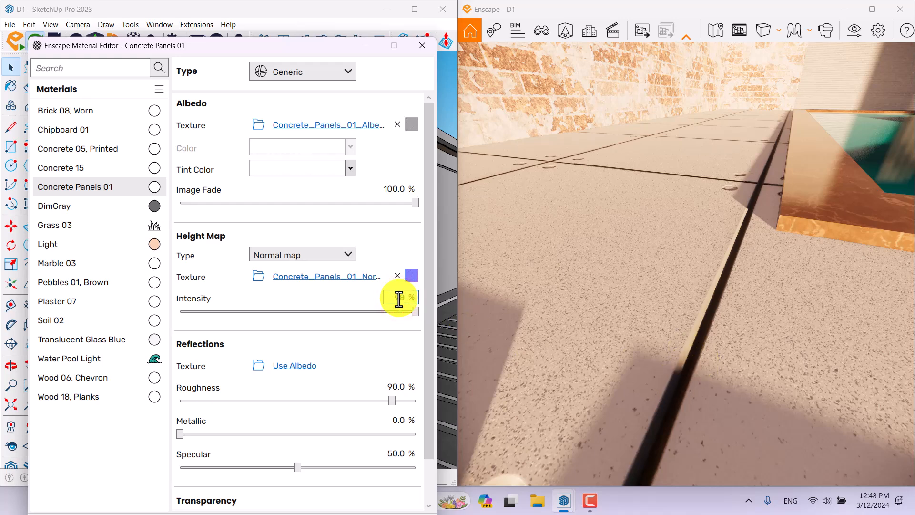
{"action": "key", "text": "Return"}
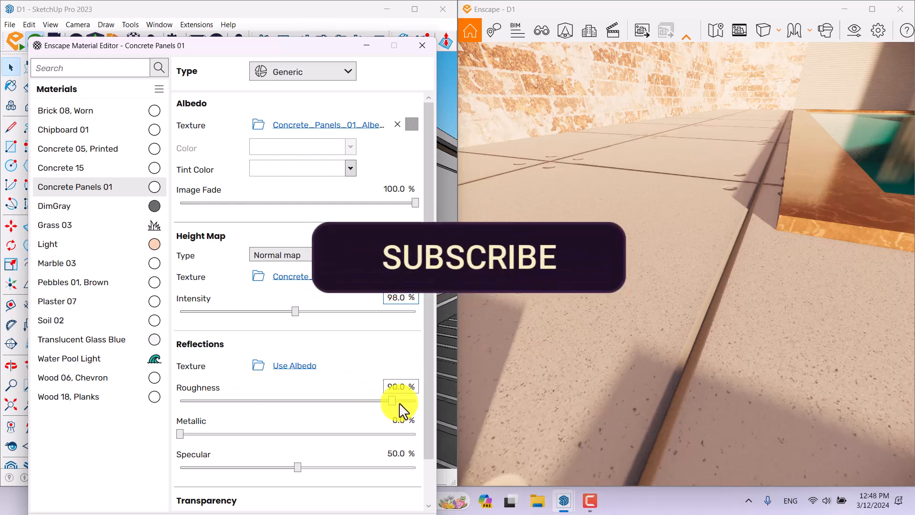
- Try a glossy 5.9% roughness on the Concrete Panels 01 paving and settle on 44%
{"action": "left_click_drag", "start_coordinate": [394, 404], "coordinate": [211, 410]}
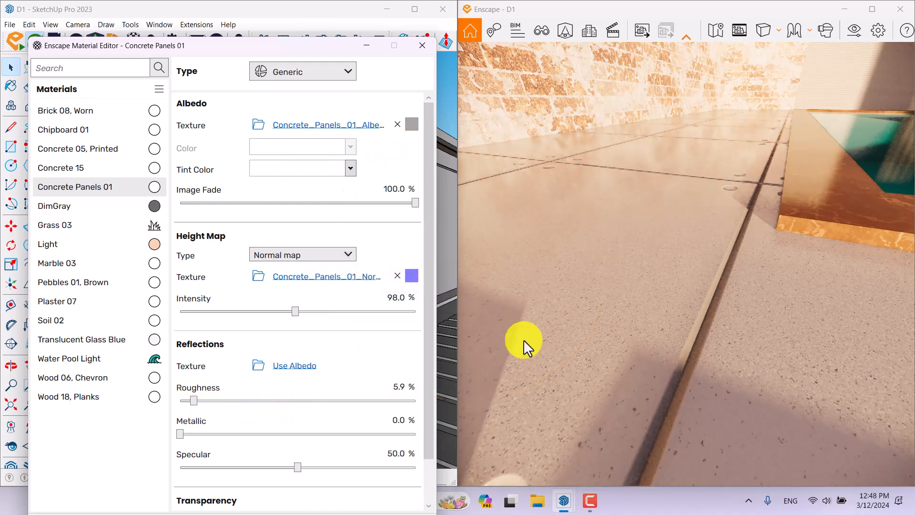
{"action": "left_click_drag", "start_coordinate": [670, 190], "coordinate": [671, 193]}
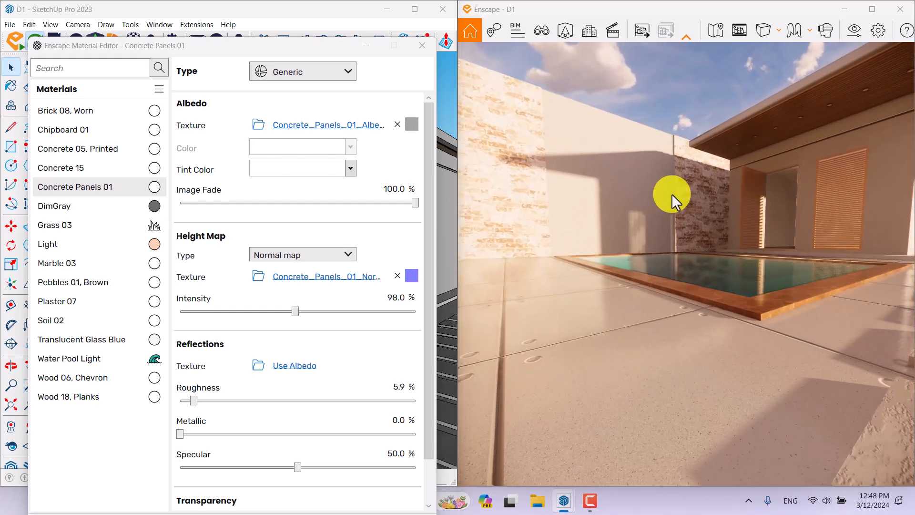
{"action": "left_click", "coordinate": [401, 382]}
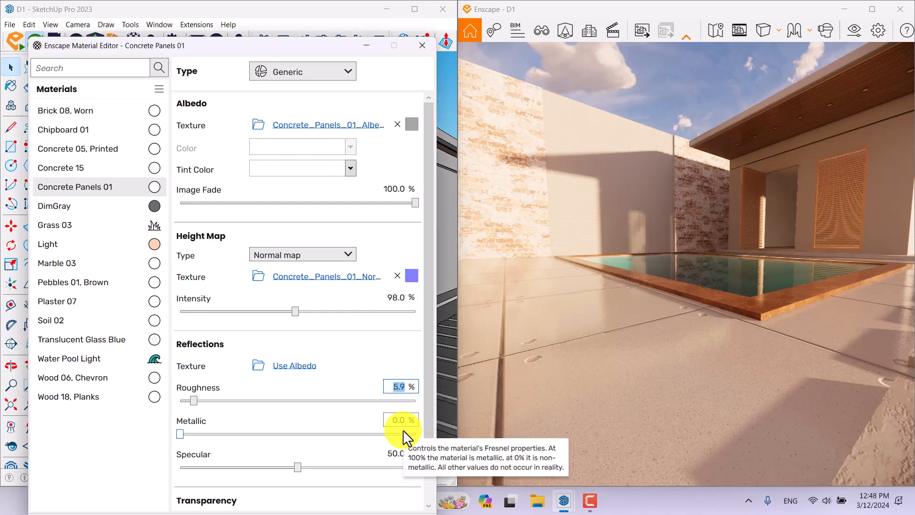
{"action": "key", "text": "Return"}
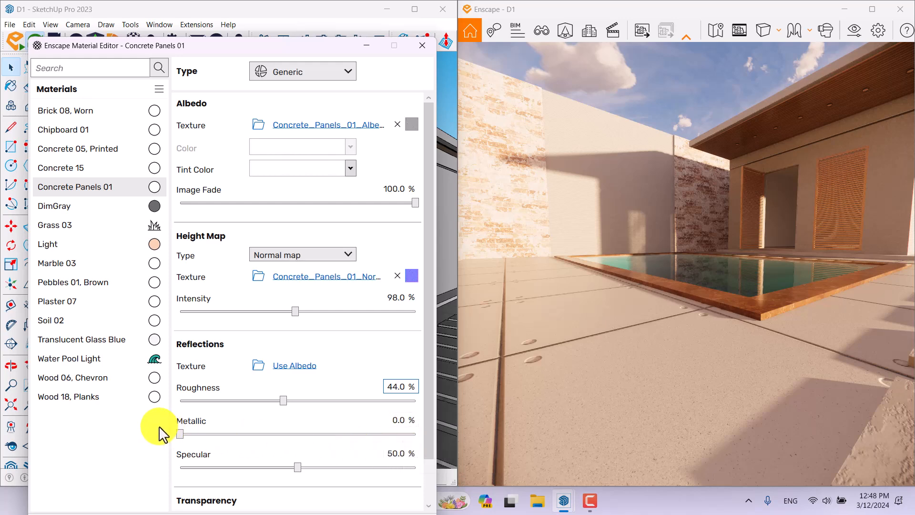
- Lower the roughness of the Wood 18, Planks ceiling material to 0% and check its reflections in the render view
{"action": "left_click_drag", "start_coordinate": [591, 338], "coordinate": [608, 364]}
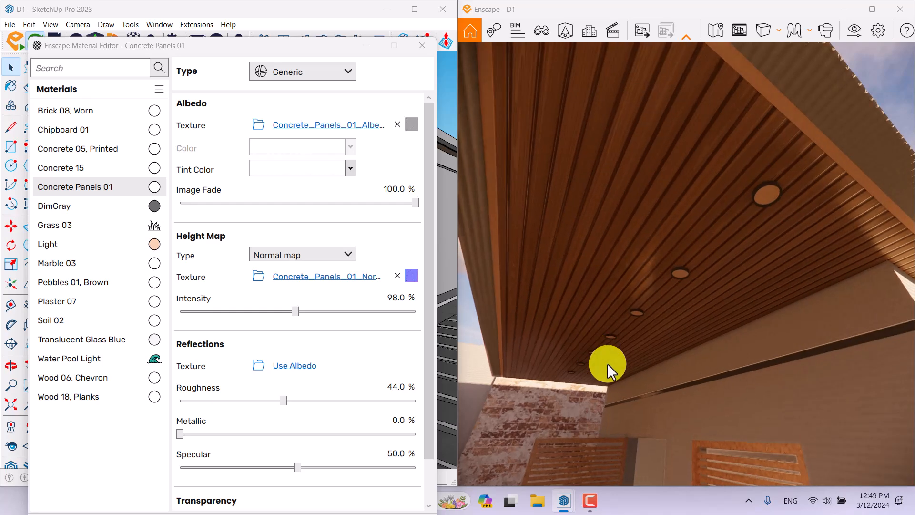
{"action": "left_click", "coordinate": [104, 396]}
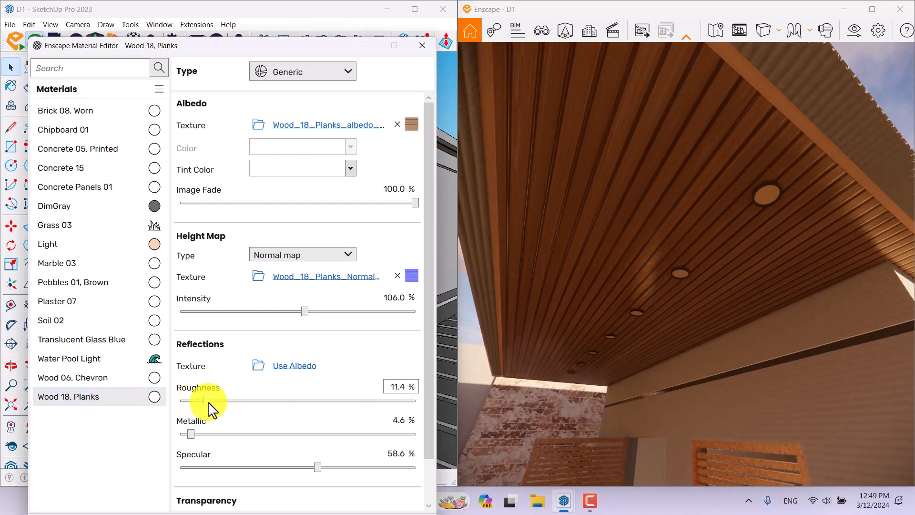
{"action": "left_click_drag", "start_coordinate": [184, 401], "coordinate": [160, 408]}
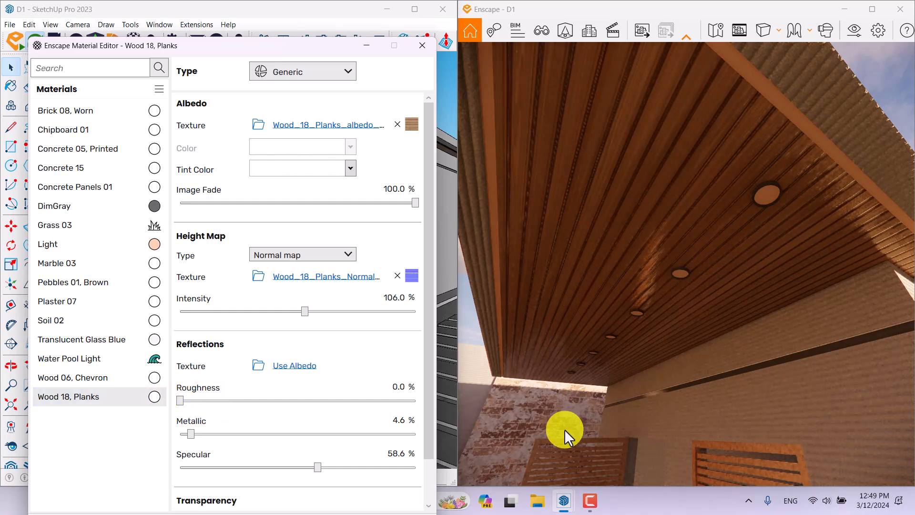
{"action": "left_click_drag", "start_coordinate": [540, 237], "coordinate": [548, 250]}
{"action": "key", "text": "w"}
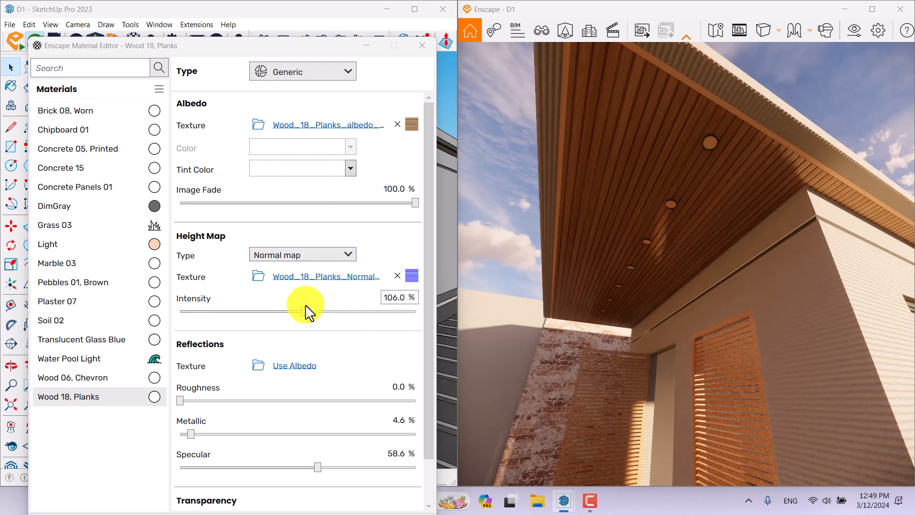
- Set the Wood 18, Planks normal map intensity to 44% and its image fade to 92%
{"action": "left_click", "coordinate": [401, 304]}
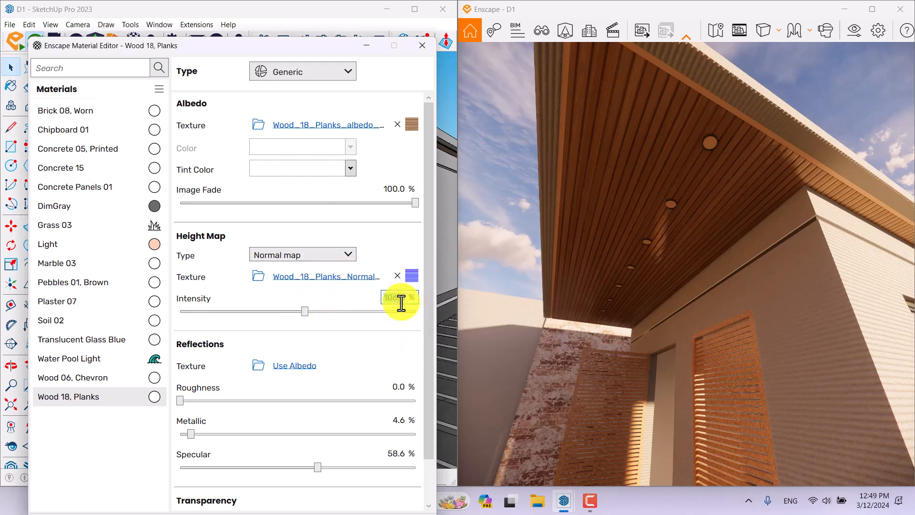
{"action": "type", "text": "44"}
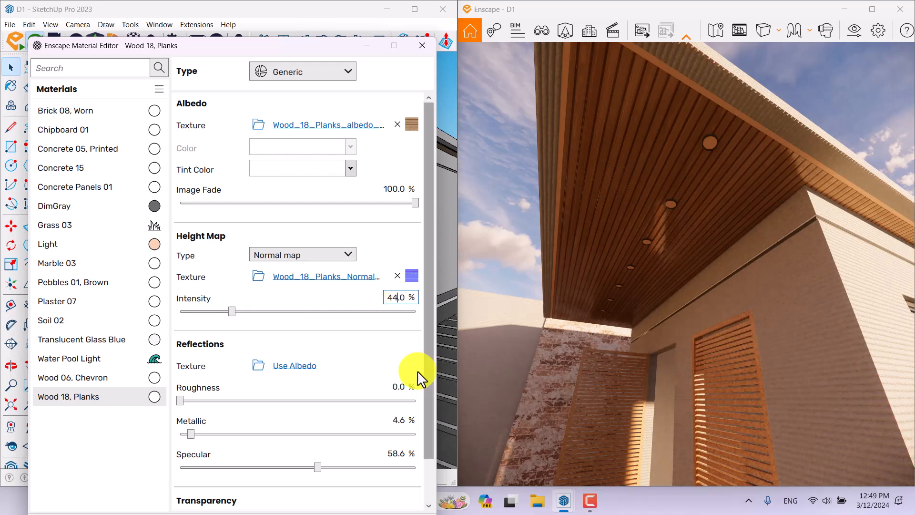
{"action": "left_click", "coordinate": [394, 188]}
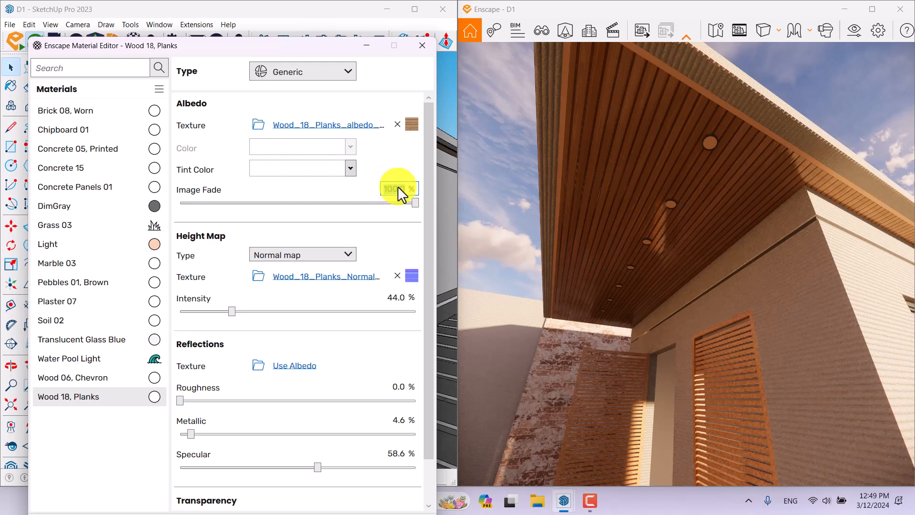
{"action": "left_click", "coordinate": [389, 169]}
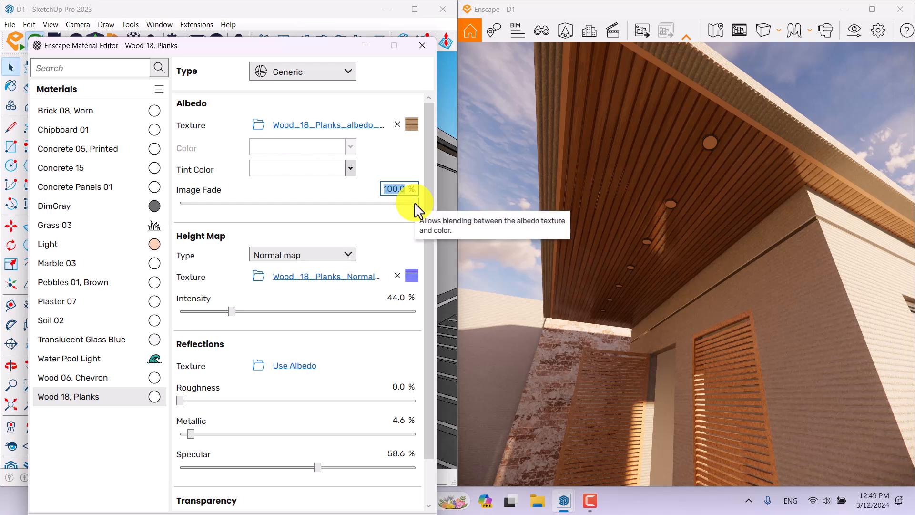
{"action": "left_click_drag", "start_coordinate": [414, 201], "coordinate": [348, 204]}
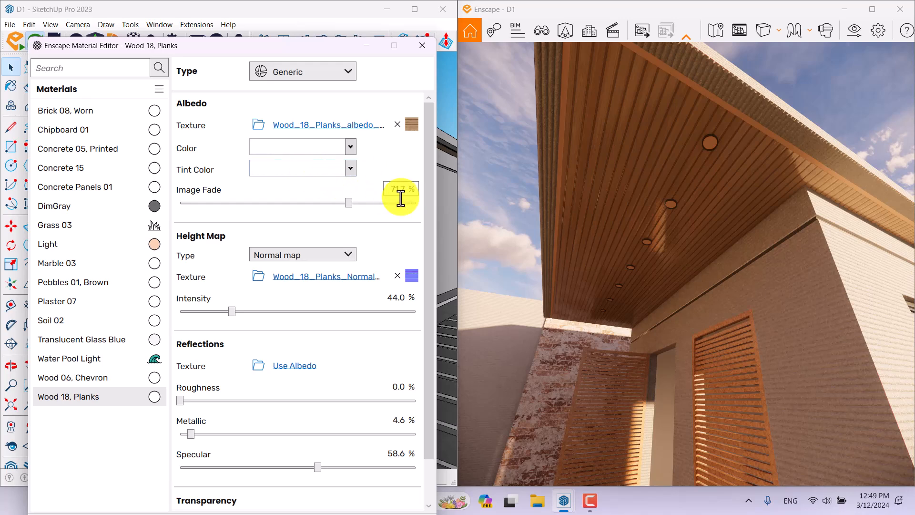
{"action": "double_click", "coordinate": [399, 190]}
{"action": "type", "text": "92"}
{"action": "key", "text": "Return"}
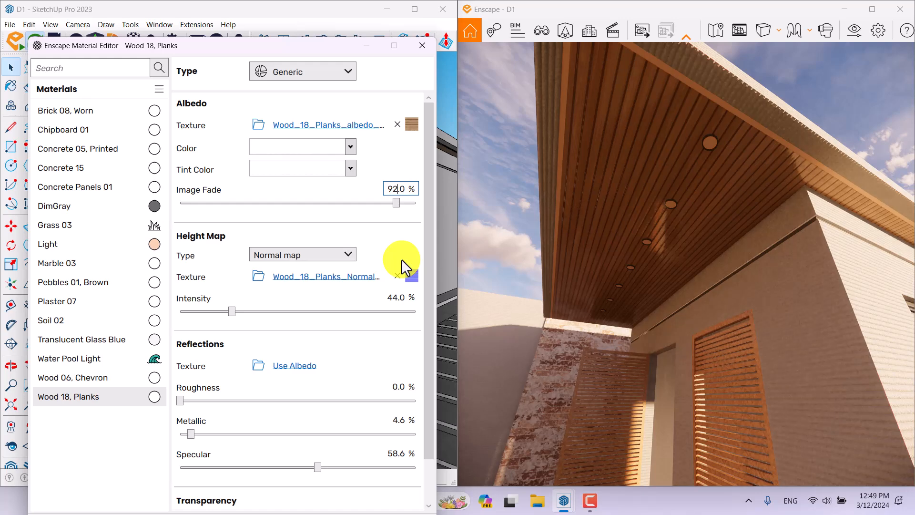
- Set the roughness of Wood 18, Planks to 12% and check the ceiling from a slightly different angle
{"action": "left_click", "coordinate": [394, 387]}
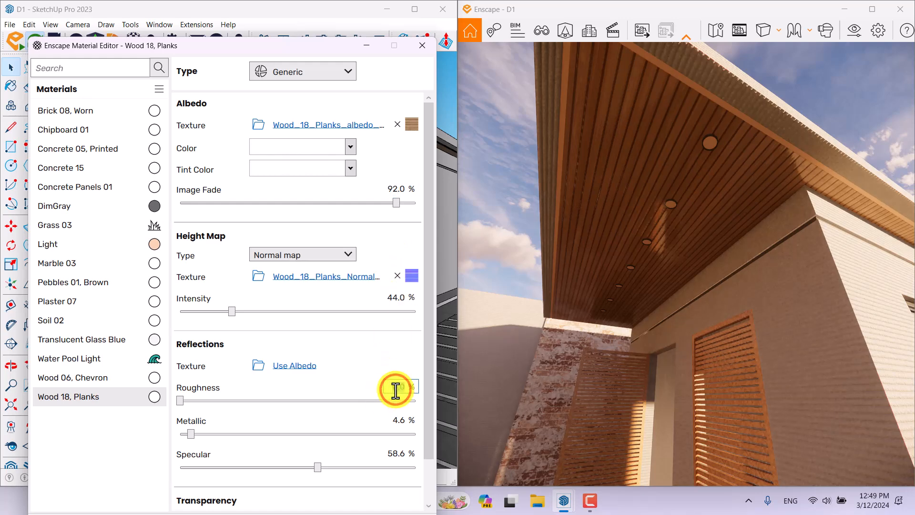
{"action": "type", "text": "12"}
{"action": "key", "text": "Return"}
{"action": "right_click_drag", "start_coordinate": [618, 239], "coordinate": [618, 238]}
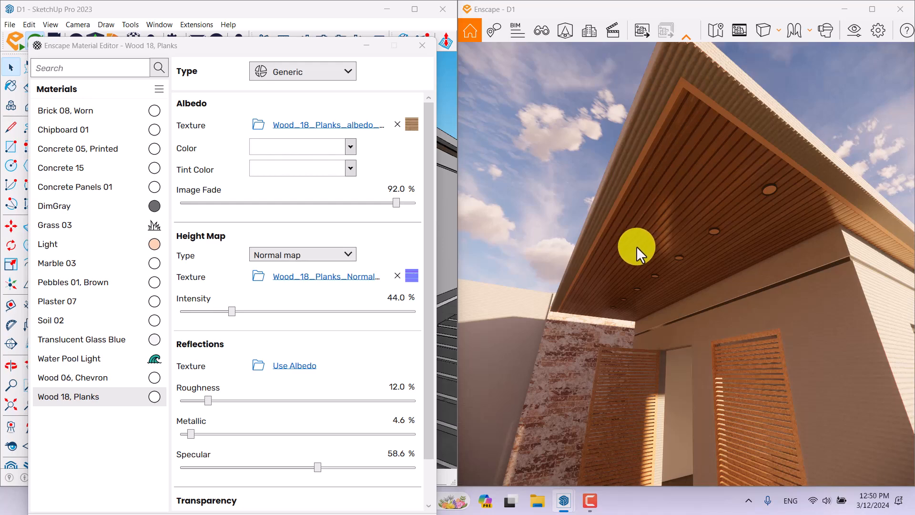
- Select the Light material of the ceiling spotlights and open its choice of material types
{"action": "left_click", "coordinate": [72, 253]}
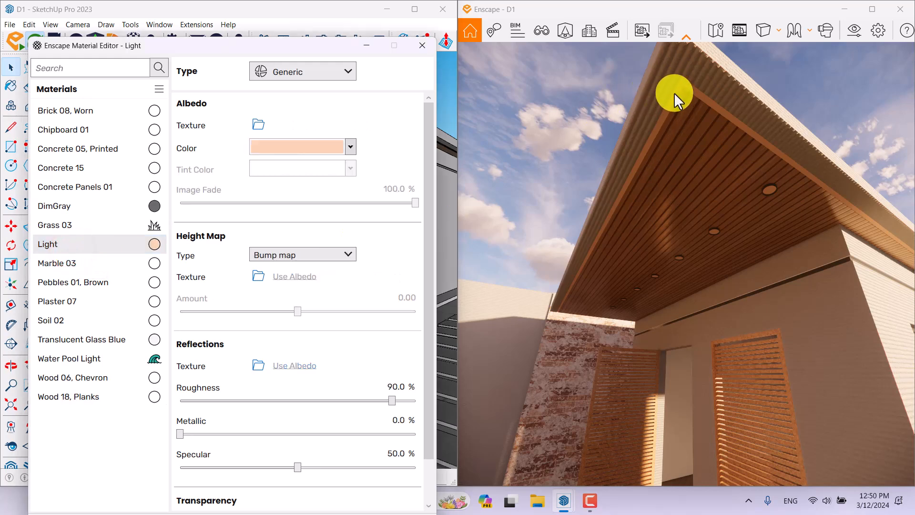
{"action": "left_click", "coordinate": [314, 76]}
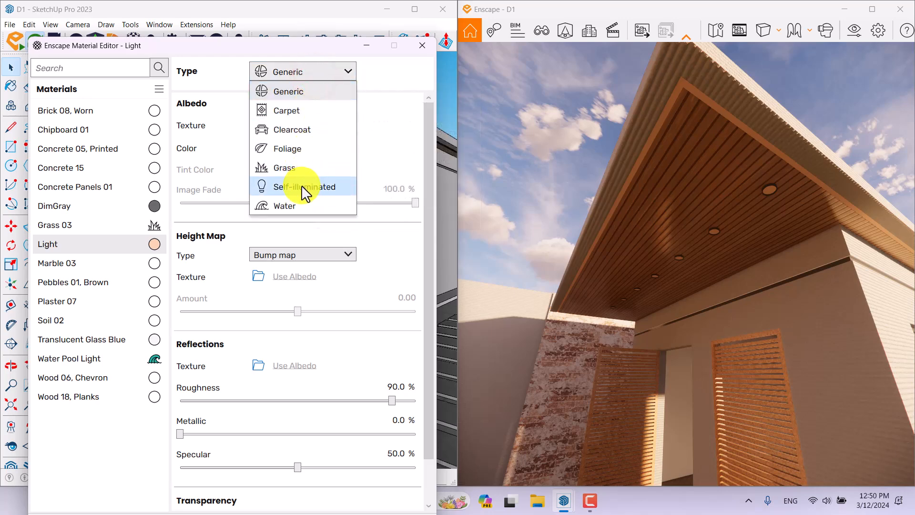
- Make the Light material self-illuminated with a luminance of 4,400 cd/m²
{"action": "left_click", "coordinate": [303, 187]}
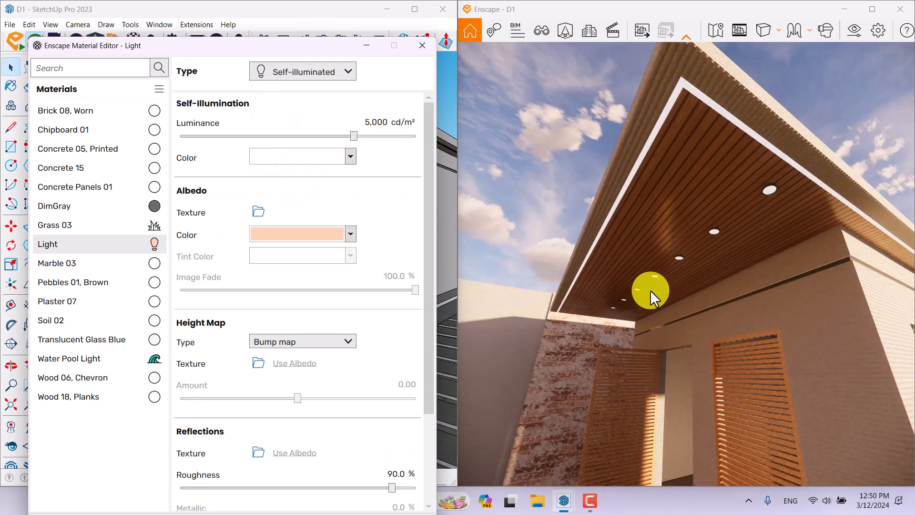
{"action": "left_click", "coordinate": [372, 123]}
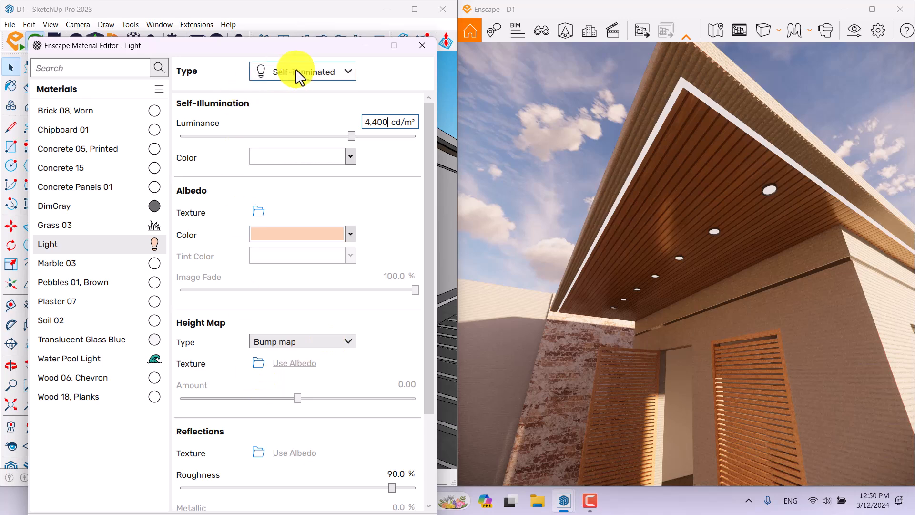
{"action": "left_click_drag", "start_coordinate": [425, 216], "coordinate": [421, 339]}
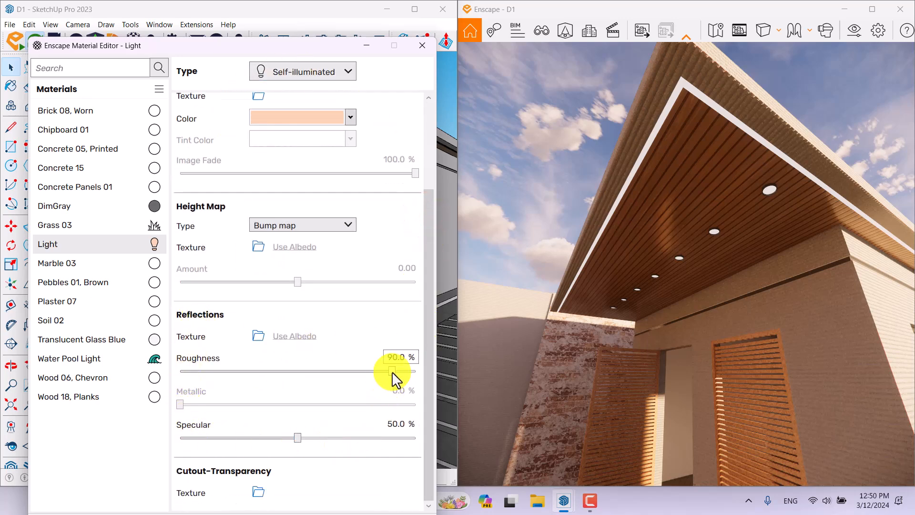
- Sample the concrete material from the building's upper exterior in the model so its settings load in the material editor
{"action": "left_click_drag", "start_coordinate": [633, 247], "coordinate": [632, 247]}
{"action": "scroll", "coordinate": [633, 247], "scroll_direction": "down", "scroll_amount": 3}
{"action": "scroll", "coordinate": [631, 246], "scroll_direction": "up", "scroll_amount": 4}
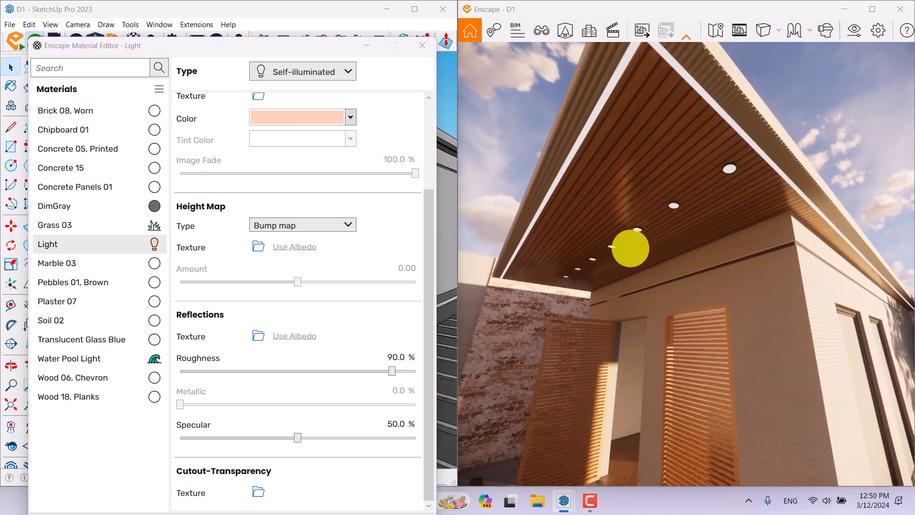
{"action": "key", "text": "e"}
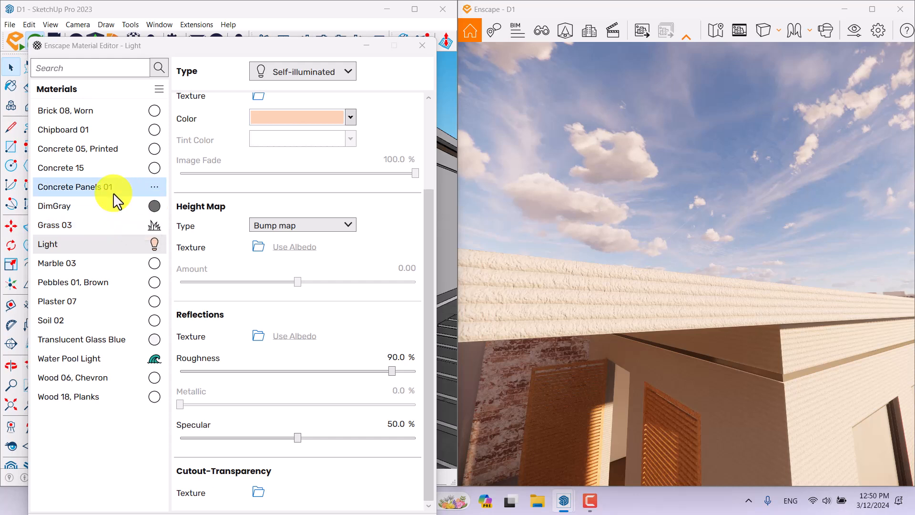
{"action": "left_click", "coordinate": [85, 173]}
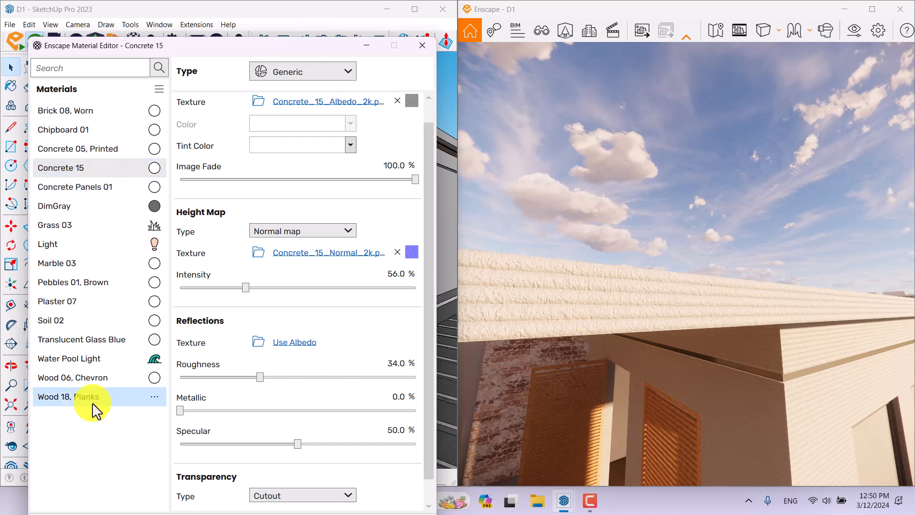
{"action": "left_click_drag", "start_coordinate": [272, 53], "coordinate": [201, 229]}
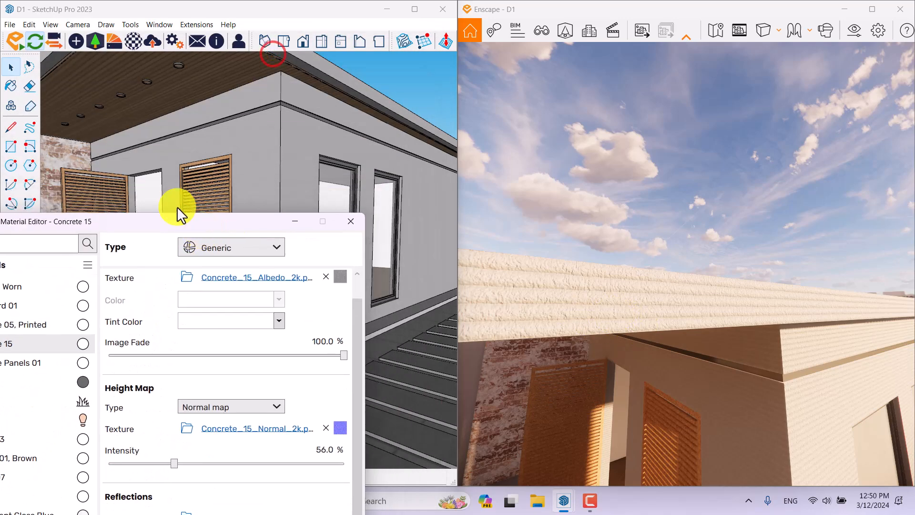
{"action": "left_click", "coordinate": [11, 86]}
{"action": "scroll", "coordinate": [268, 71], "scroll_direction": "up", "scroll_amount": 4}
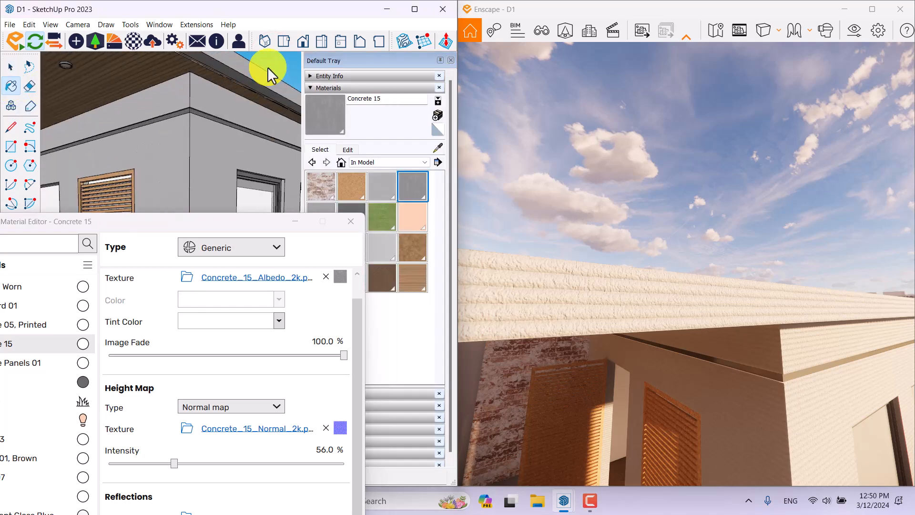
{"action": "scroll", "coordinate": [268, 76], "scroll_direction": "down", "scroll_amount": 2}
{"action": "left_click", "coordinate": [435, 150]}
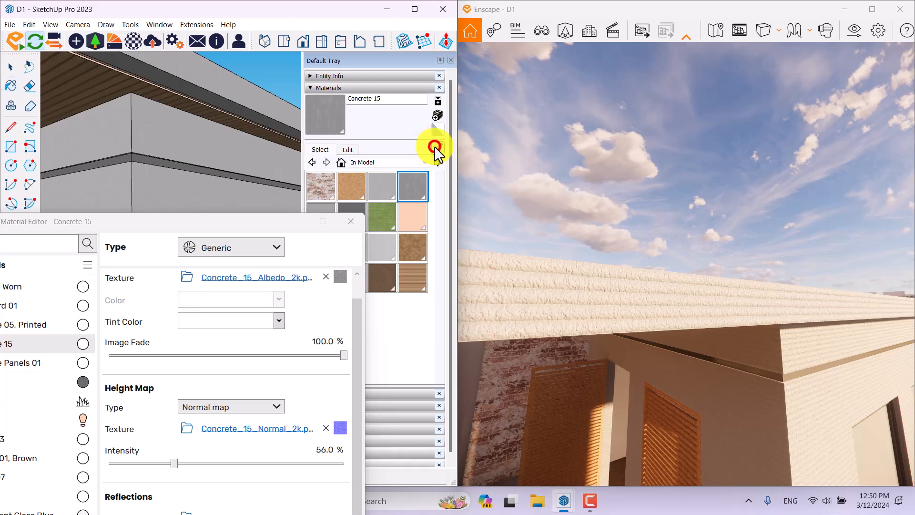
{"action": "left_click", "coordinate": [254, 94]}
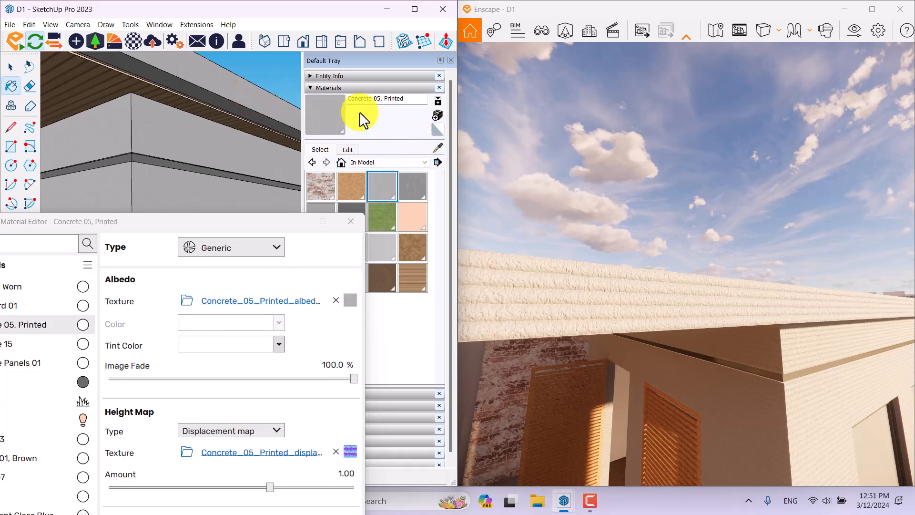
- Reduce the explicit texture height of the Concrete 05, Printed albedo map, and close the material editor and default tray
{"action": "left_click_drag", "start_coordinate": [240, 222], "coordinate": [282, 79]}
{"action": "left_click", "coordinate": [391, 157]}
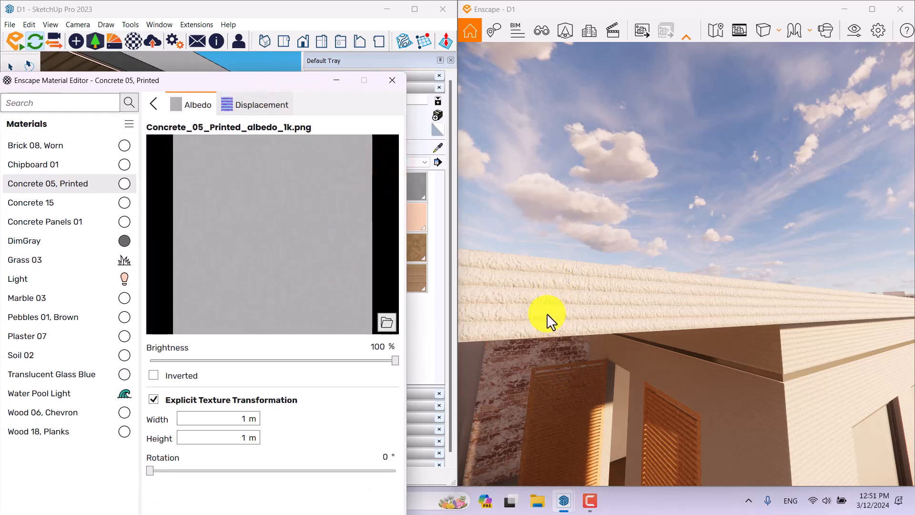
{"action": "left_click", "coordinate": [244, 418]}
{"action": "left_click", "coordinate": [243, 437]}
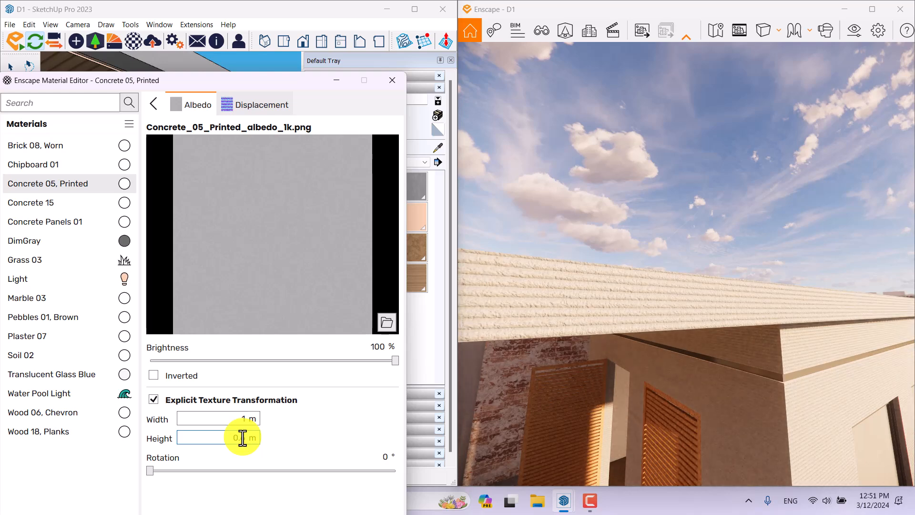
{"action": "left_click", "coordinate": [392, 80]}
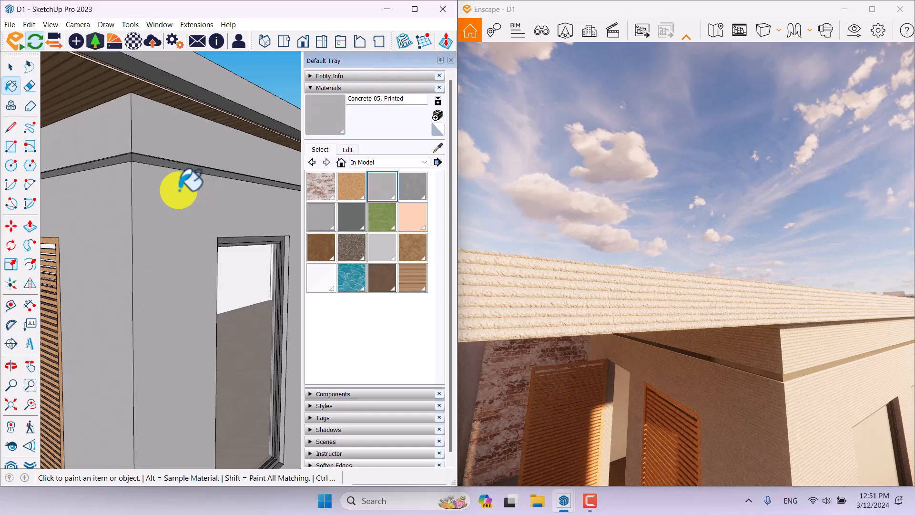
{"action": "left_click", "coordinate": [450, 60]}
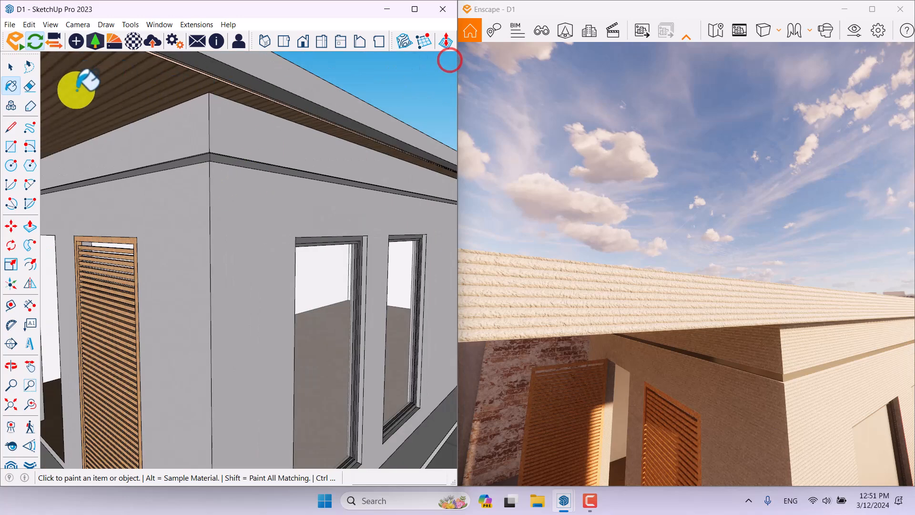
- Maximize the render window and frame the pool and pavilion from ground level in walk mode
{"action": "mouse_move", "coordinate": [276, 225]}
{"action": "middle_mouse_down"}
{"action": "mouse_move", "coordinate": [253, 256]}
{"action": "mouse_move", "coordinate": [194, 229]}
{"action": "middle_mouse_up"}
{"action": "left_click", "coordinate": [868, 9]}
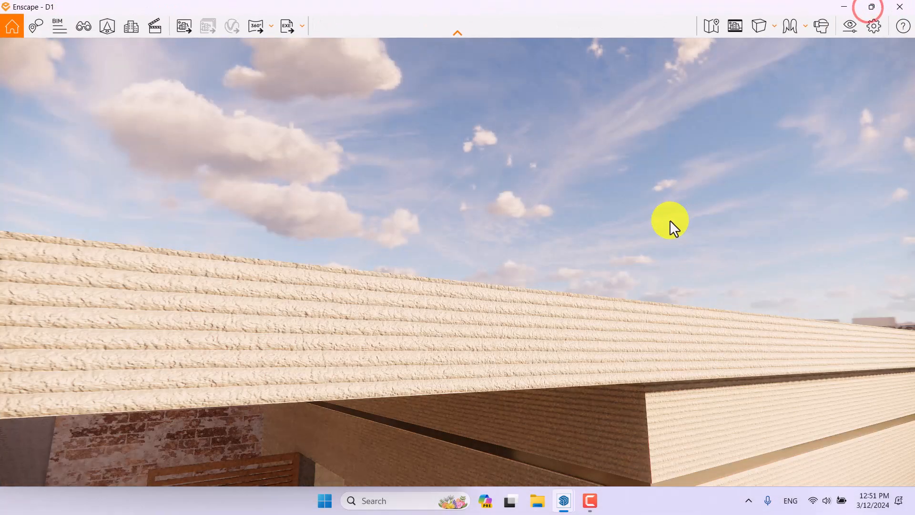
{"action": "left_click_drag", "start_coordinate": [670, 220], "coordinate": [667, 228]}
{"action": "scroll", "coordinate": [667, 228], "scroll_direction": "down", "scroll_amount": 4}
{"action": "key", "text": "s"}
{"action": "key", "text": "a"}
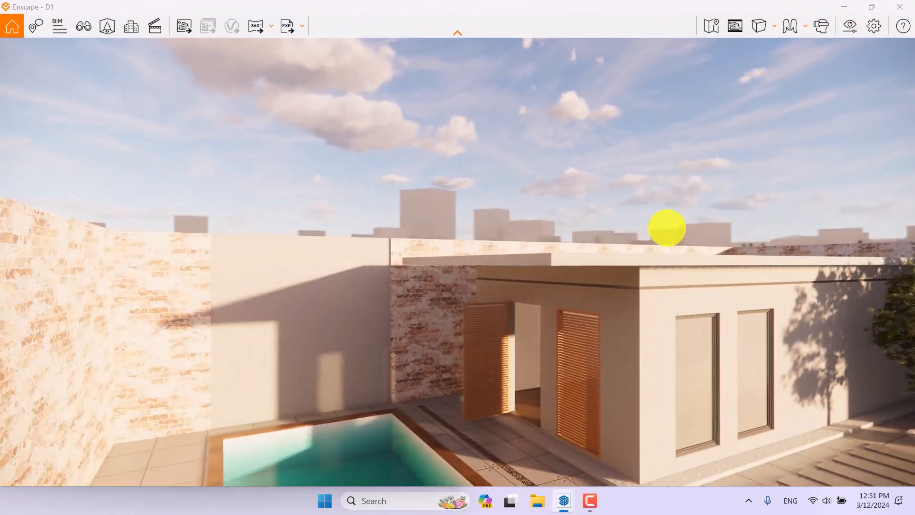
{"action": "key", "text": "space"}
- Start a new saved view from the current camera and unlink its visual preset
{"action": "key", "text": "c"}
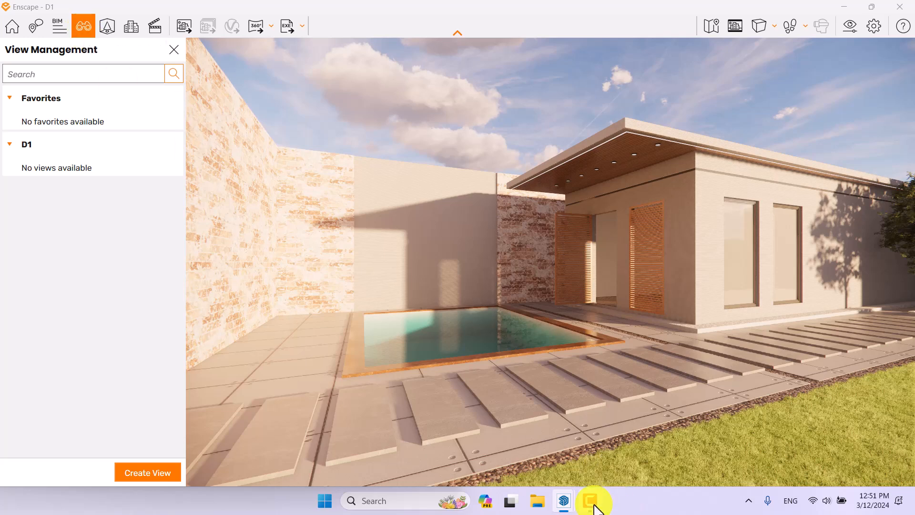
{"action": "left_click", "coordinate": [150, 477]}
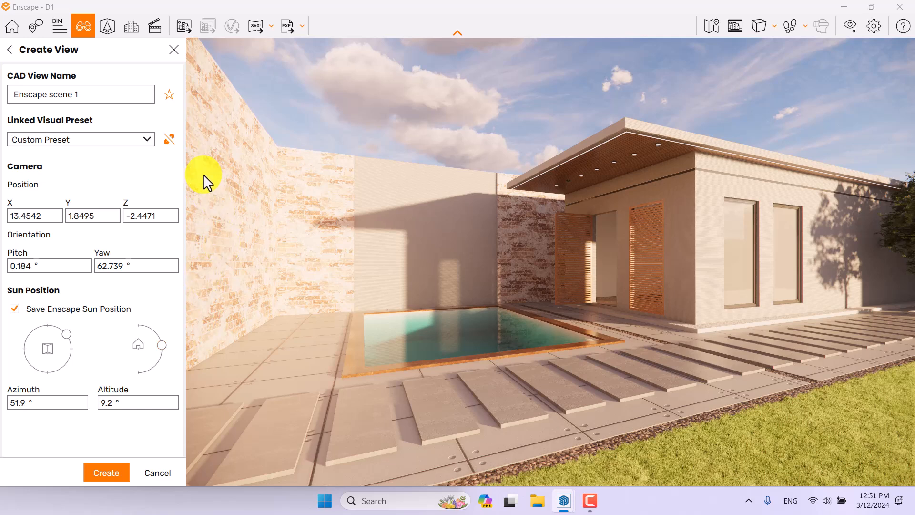
{"action": "left_click", "coordinate": [170, 139]}
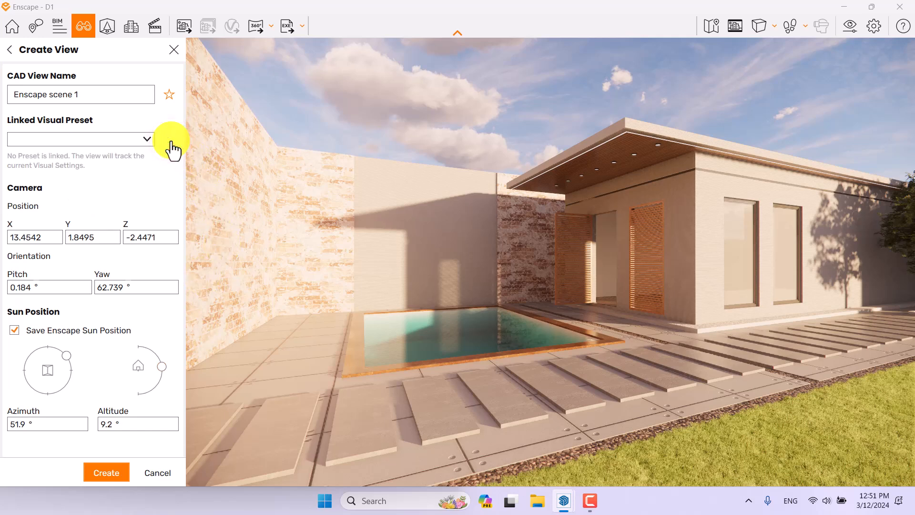
- Name the new view Camera 001 and create it
{"action": "triple_click", "coordinate": [104, 94]}
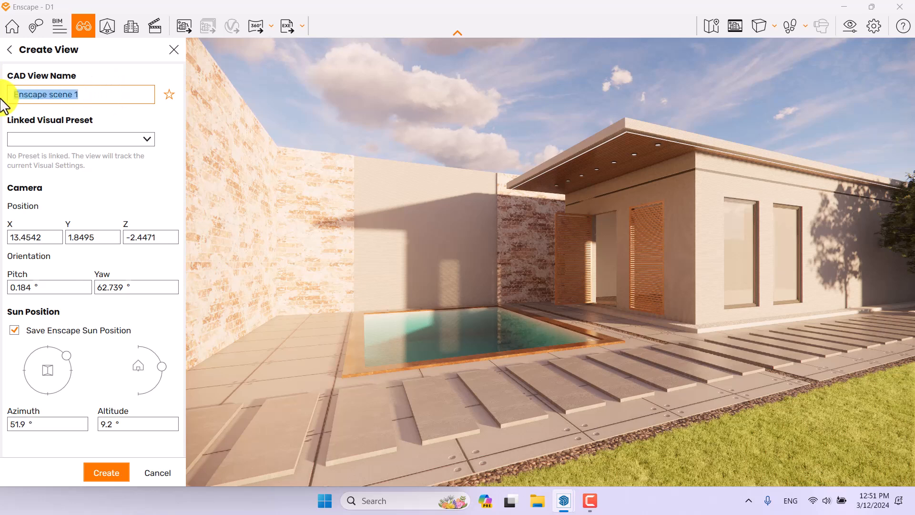
{"action": "type", "text": "C"}
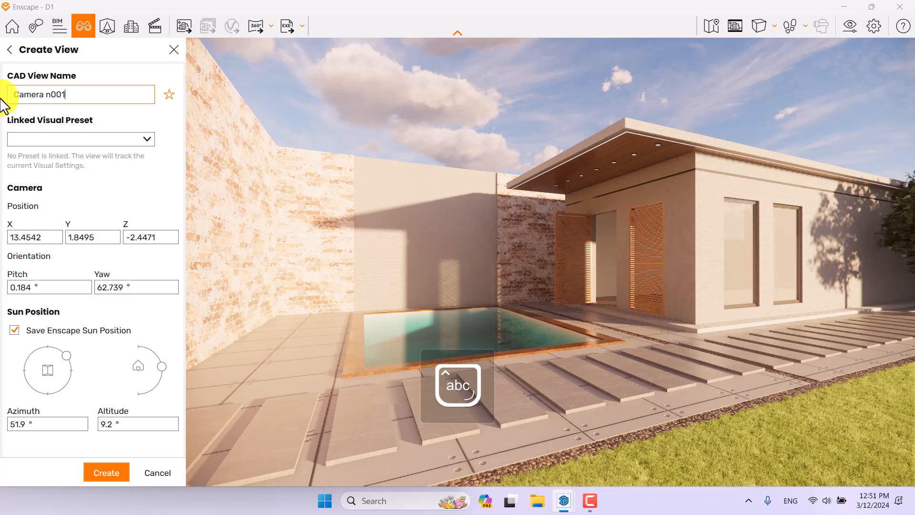
{"action": "type", "text": "amera n001"}
{"action": "key", "text": "BackSpace"}
{"action": "key", "text": "BackSpace"}
{"action": "key", "text": "BackSpace"}
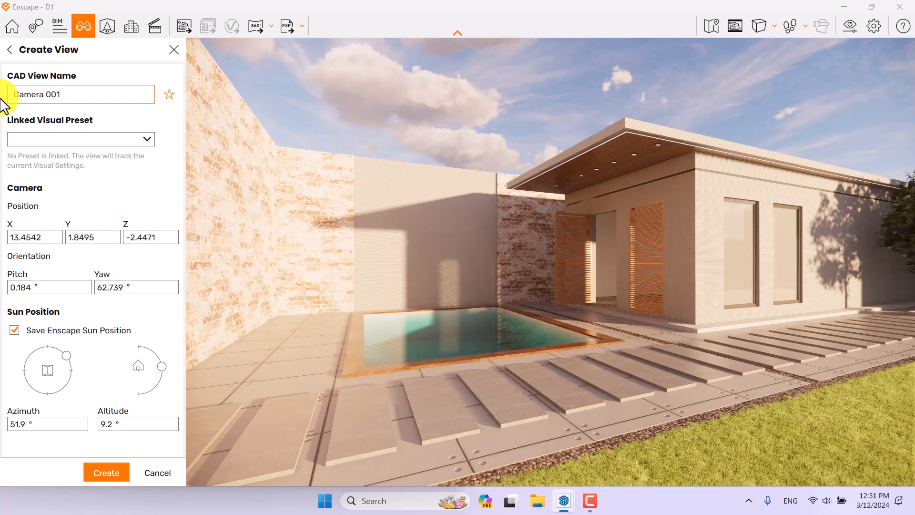
{"action": "key", "text": "Return"}
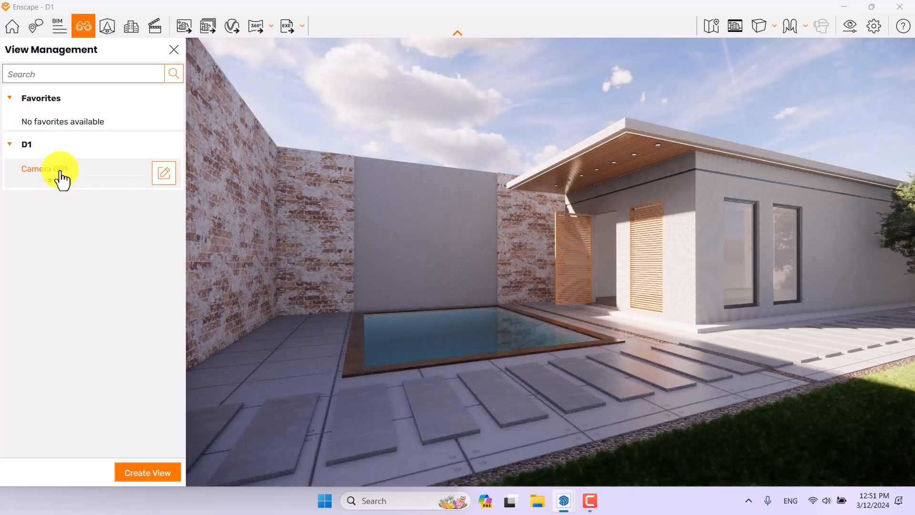
- Restore the Camera 001 view and open it for editing
{"action": "left_click", "coordinate": [61, 174]}
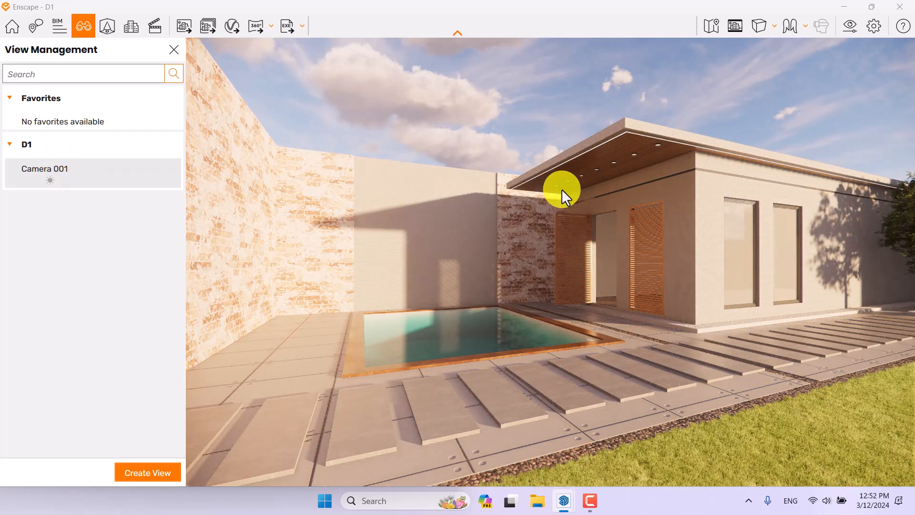
{"action": "mouse_move", "coordinate": [30, 184]}
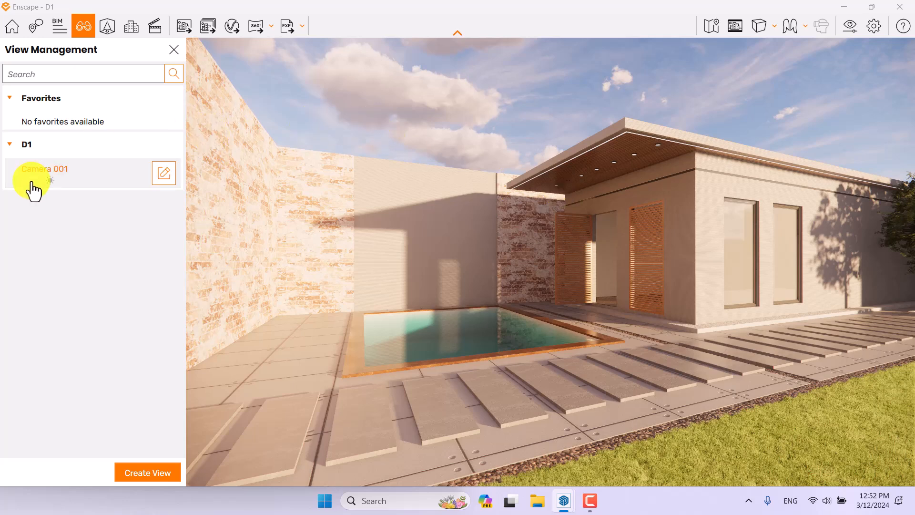
{"action": "left_click", "coordinate": [158, 174]}
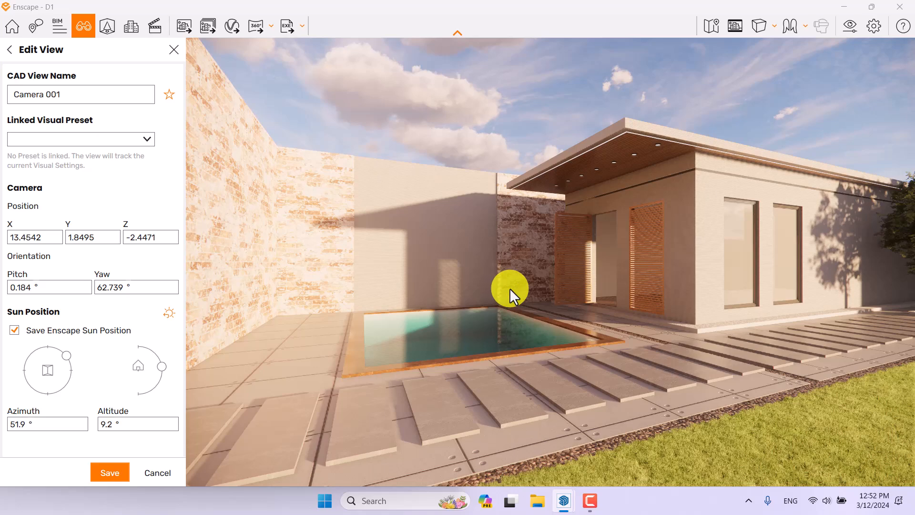
- Reposition the camera farther back over the lawn so the pool, pavilion and garden tree are all framed
{"action": "right_click_drag", "start_coordinate": [510, 288], "coordinate": [512, 289]}
{"action": "left_click_drag", "start_coordinate": [512, 289], "coordinate": [513, 288]}
{"action": "key", "text": "w"}
{"action": "key", "text": "a"}
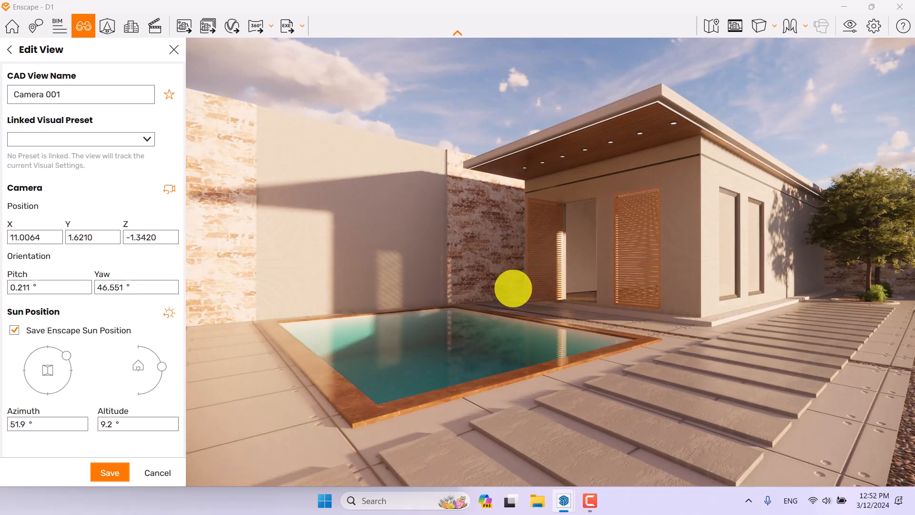
{"action": "key", "text": "a"}
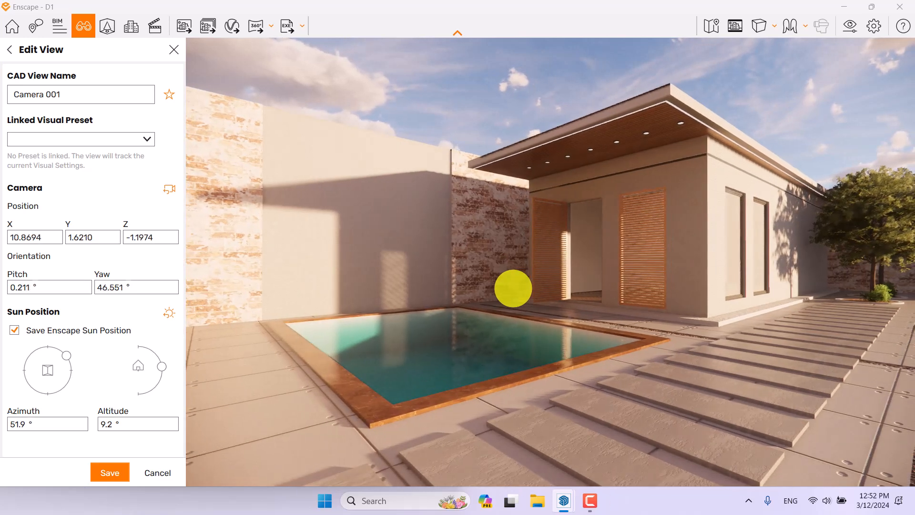
{"action": "key", "text": "s"}
{"action": "left_click_drag", "start_coordinate": [512, 288], "coordinate": [513, 288]}
{"action": "key", "text": "s"}
{"action": "key", "text": "d"}
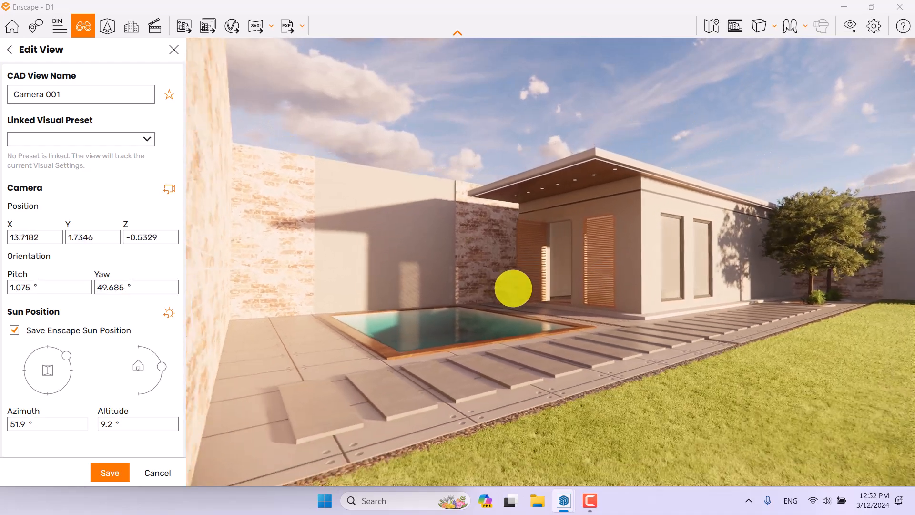
{"action": "key", "text": "d"}
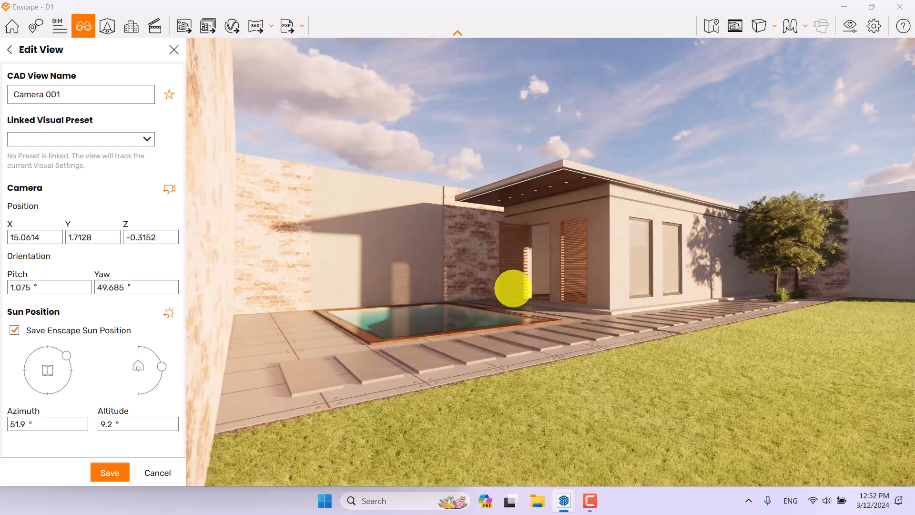
{"action": "key", "text": "d"}
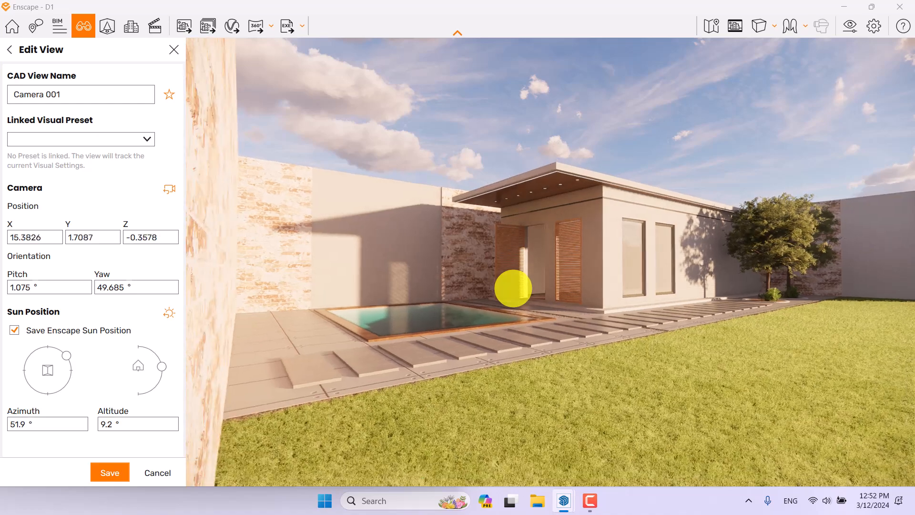
- Set the camera position of Camera 001 to X 15.4 and Y 3
{"action": "double_click", "coordinate": [23, 235]}
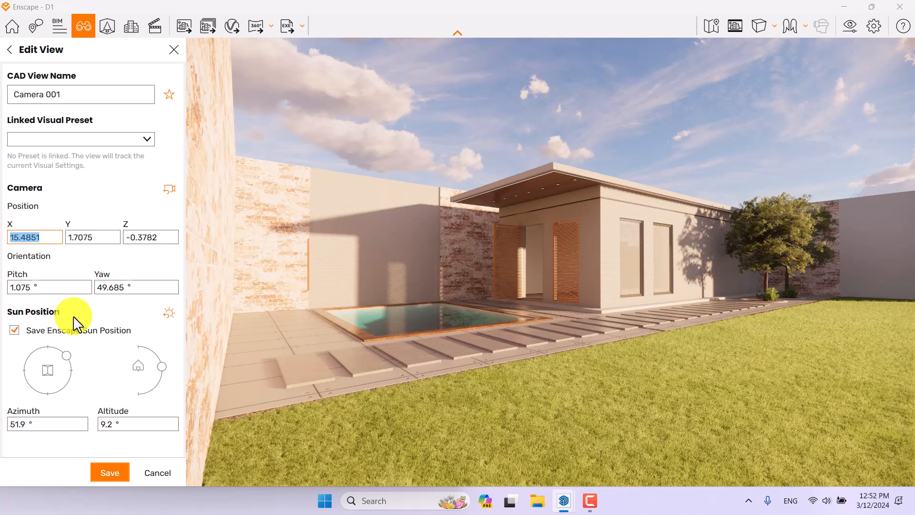
{"action": "type", "text": "15.4"}
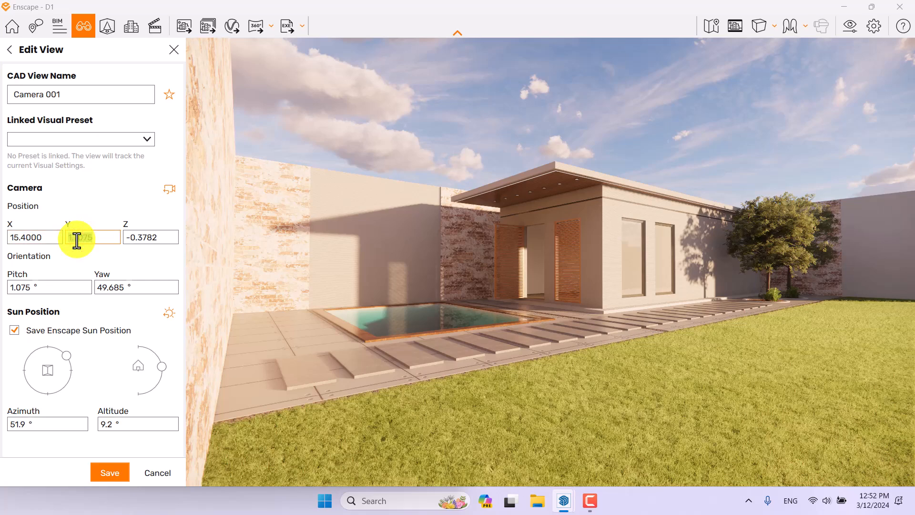
{"action": "type", "text": "1"}
{"action": "key", "text": "Return"}
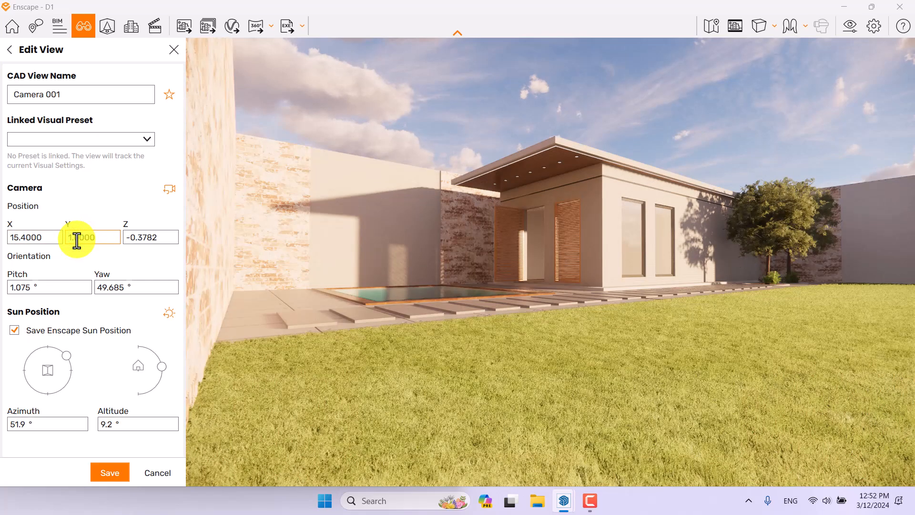
{"action": "double_click", "coordinate": [76, 240]}
{"action": "type", "text": "3"}
{"action": "key", "text": "Return"}
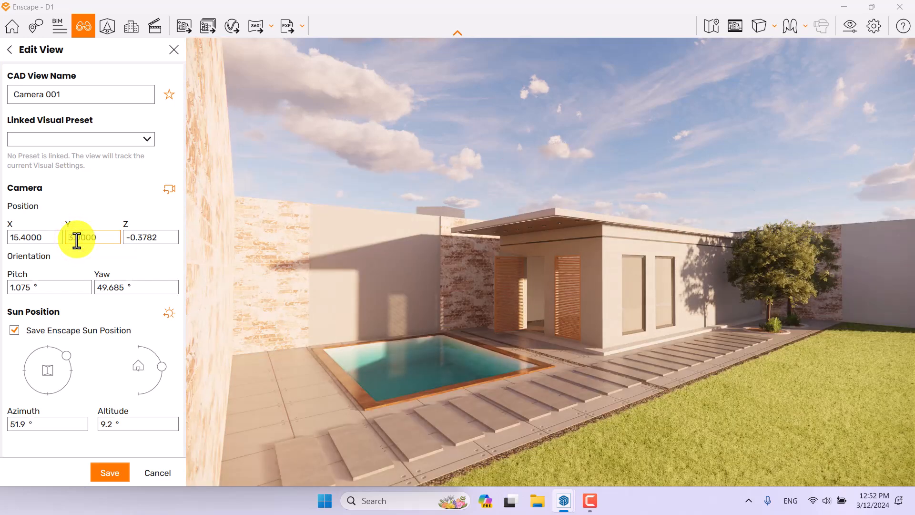
- Set the camera's Y position to 1.6 so it sits lower over the lawn
{"action": "double_click", "coordinate": [77, 240]}
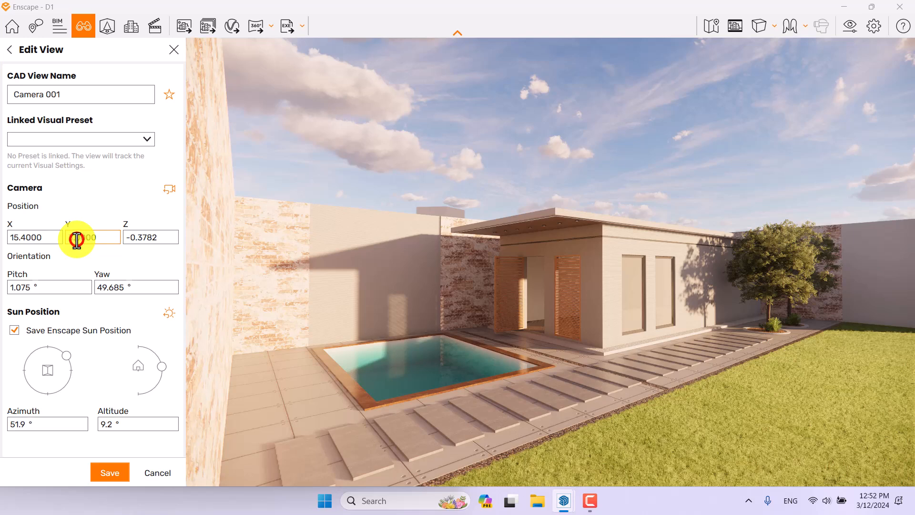
{"action": "type", "text": "1"}
{"action": "key", "text": "Return"}
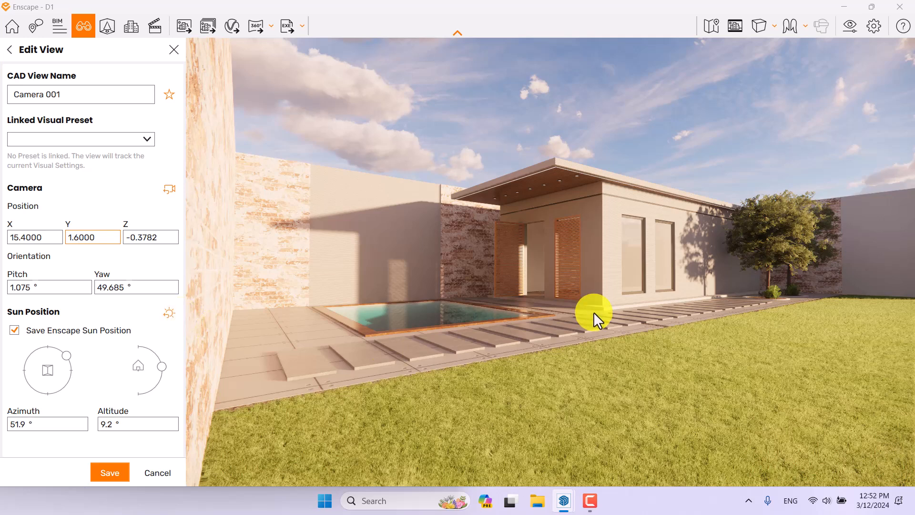
- Orient the Camera 001 view toward the pool and pavilion with a pitch of 6° and a yaw of 48°
{"action": "left_click_drag", "start_coordinate": [537, 324], "coordinate": [537, 321]}
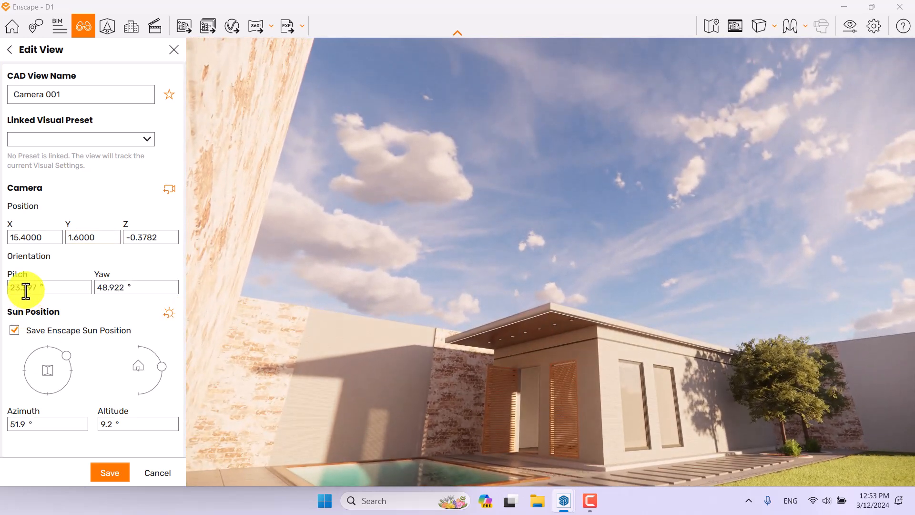
{"action": "left_click_drag", "start_coordinate": [547, 179], "coordinate": [546, 183]}
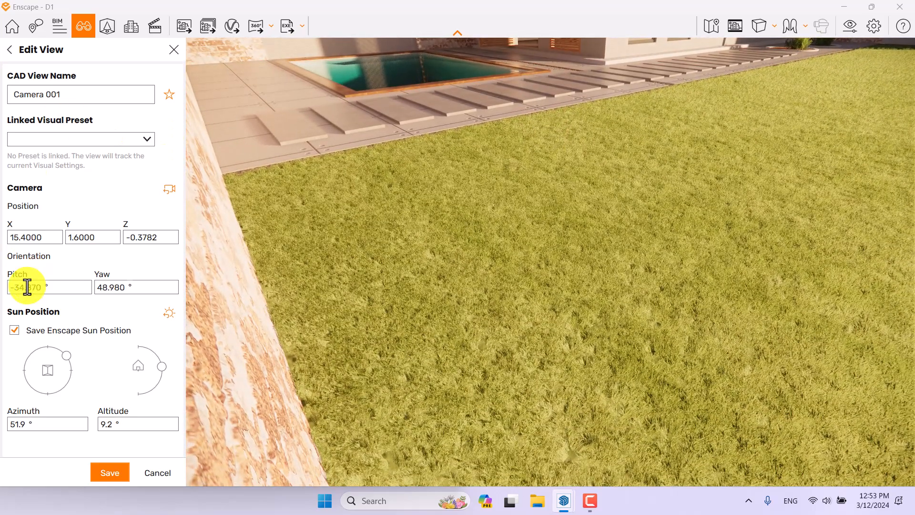
{"action": "left_click_drag", "start_coordinate": [565, 211], "coordinate": [556, 211]}
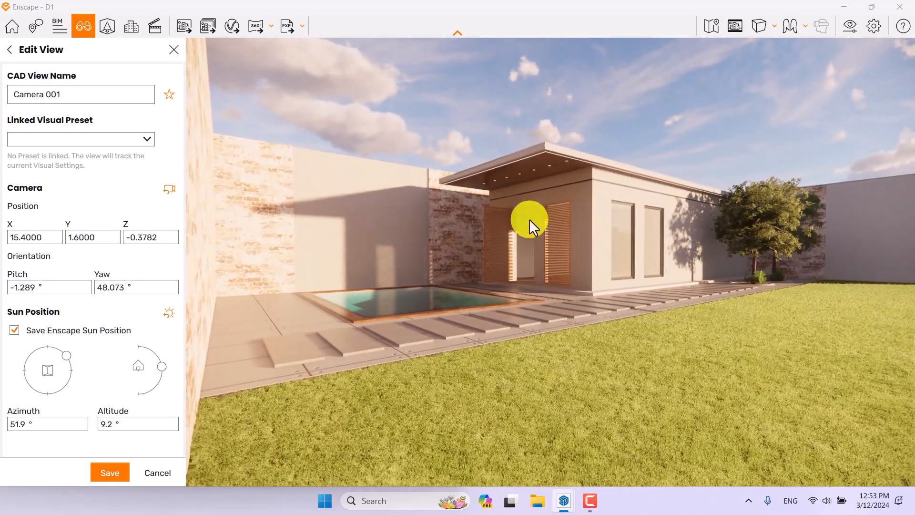
{"action": "left_click", "coordinate": [27, 293]}
{"action": "type", "text": "0"}
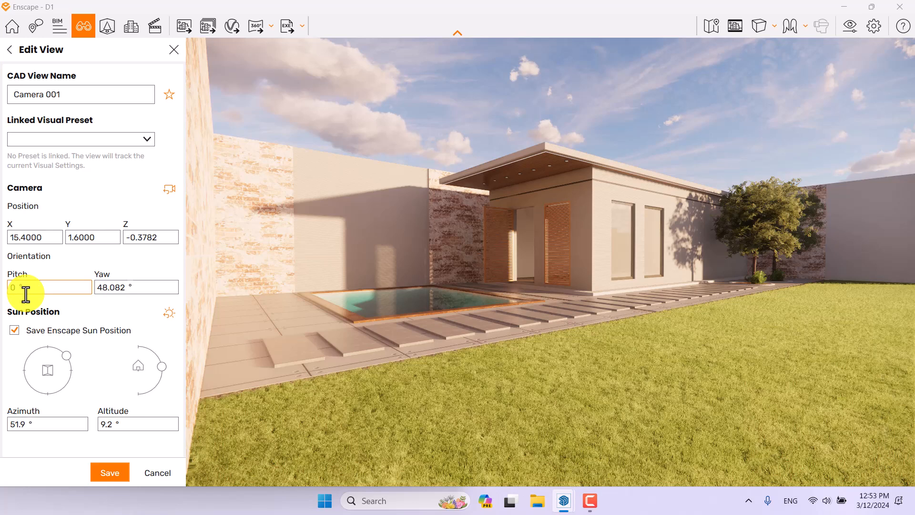
{"action": "key", "text": "Return"}
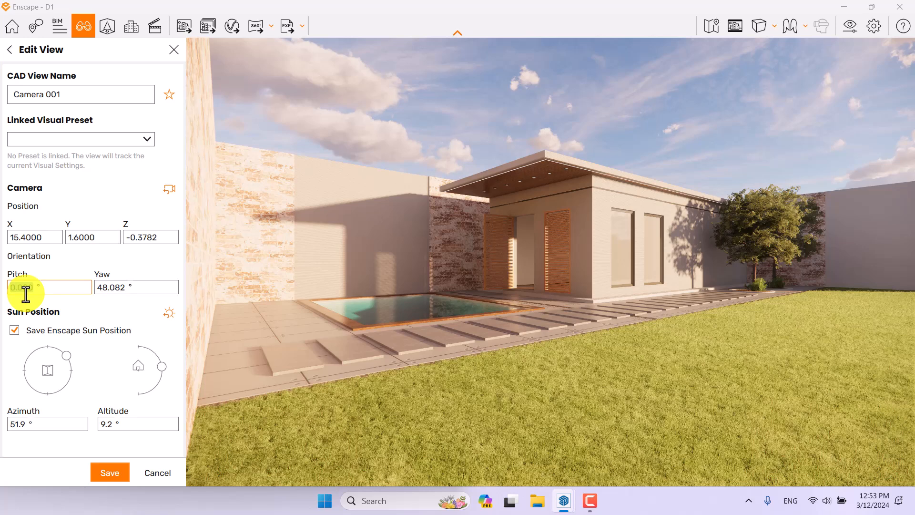
{"action": "type", "text": "6"}
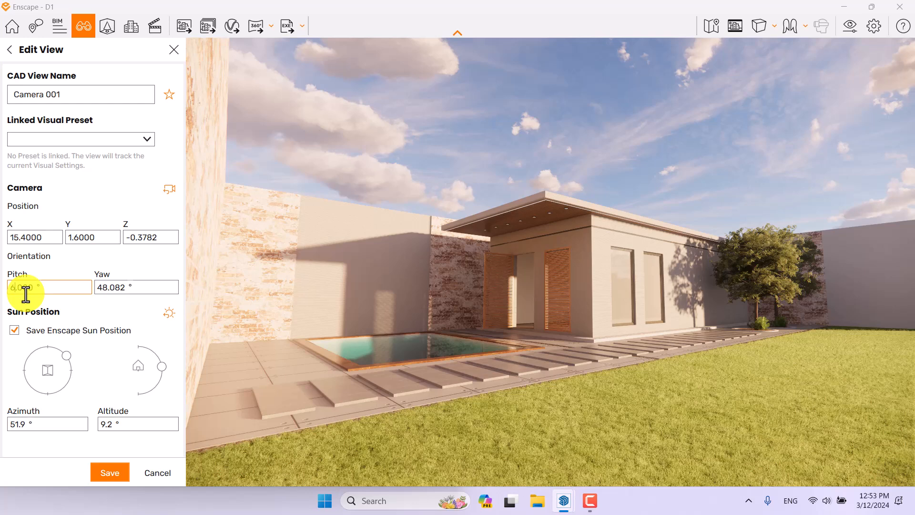
{"action": "left_click", "coordinate": [105, 287]}
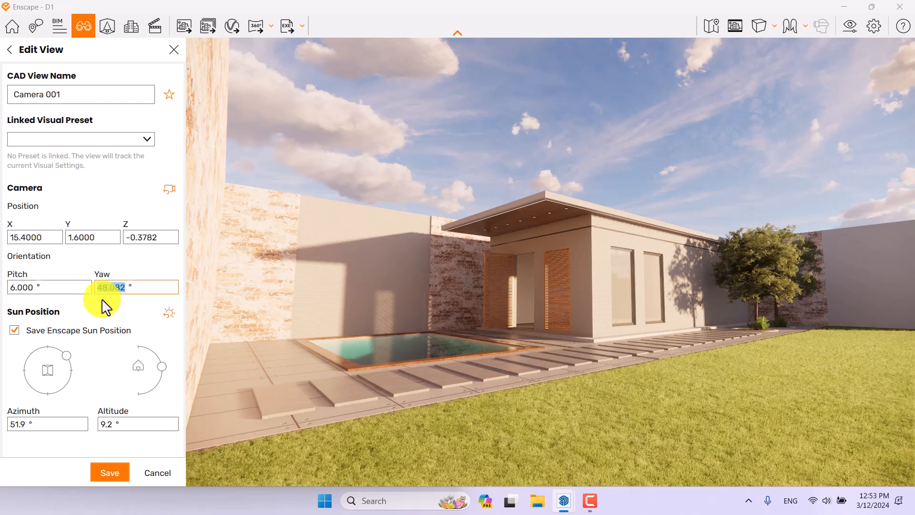
{"action": "key", "text": "BackSpace"}
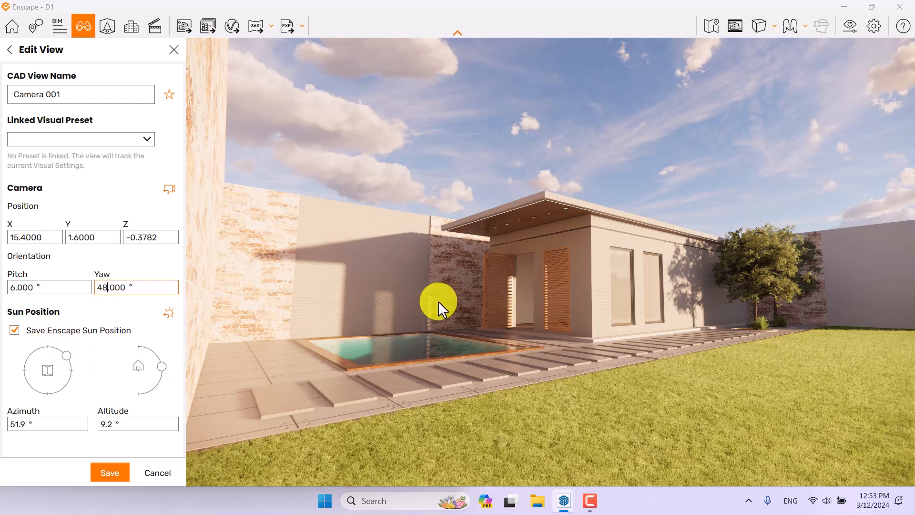
- Shift the sun to an azimuth of about 59.5° and an altitude of about 9° to reshape the shadows on the pool wall
{"action": "right_click_drag", "start_coordinate": [532, 261], "coordinate": [515, 267], "text": "shift"}
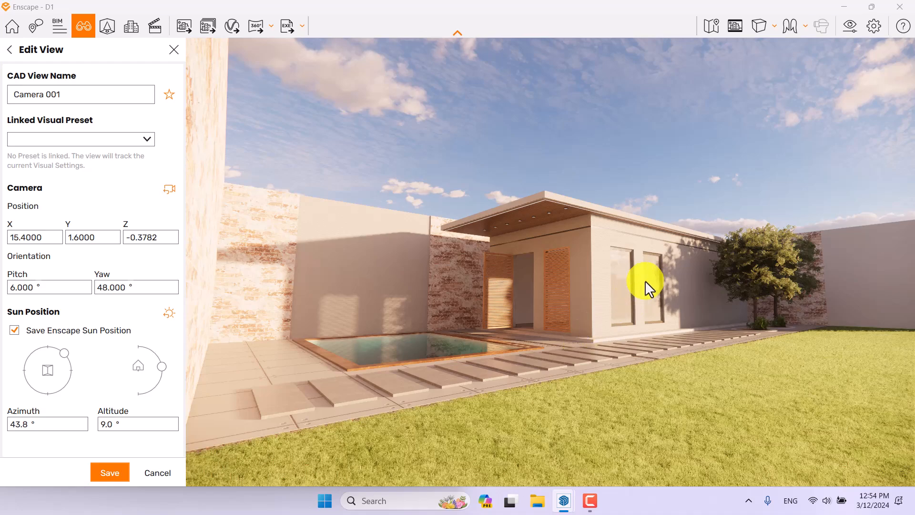
{"action": "right_click_drag", "start_coordinate": [645, 281], "coordinate": [646, 280], "text": "ctrl+shift"}
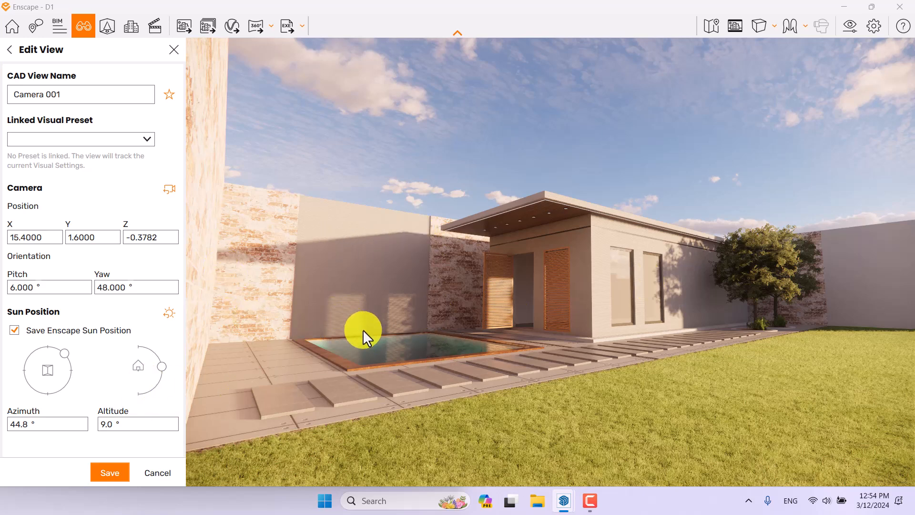
{"action": "right_click_drag", "start_coordinate": [362, 330], "coordinate": [362, 330], "text": "ctrl+shift"}
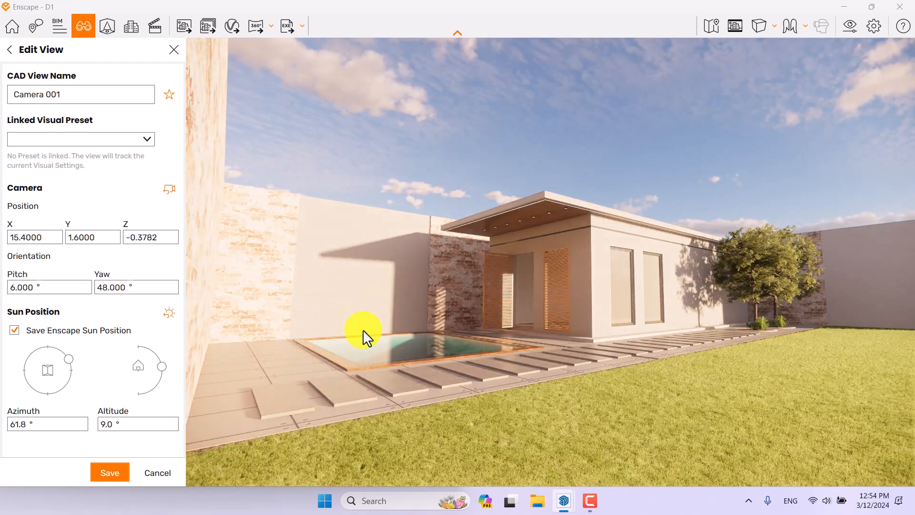
{"action": "right_click_drag", "start_coordinate": [362, 329], "coordinate": [363, 330], "text": "ctrl+shift"}
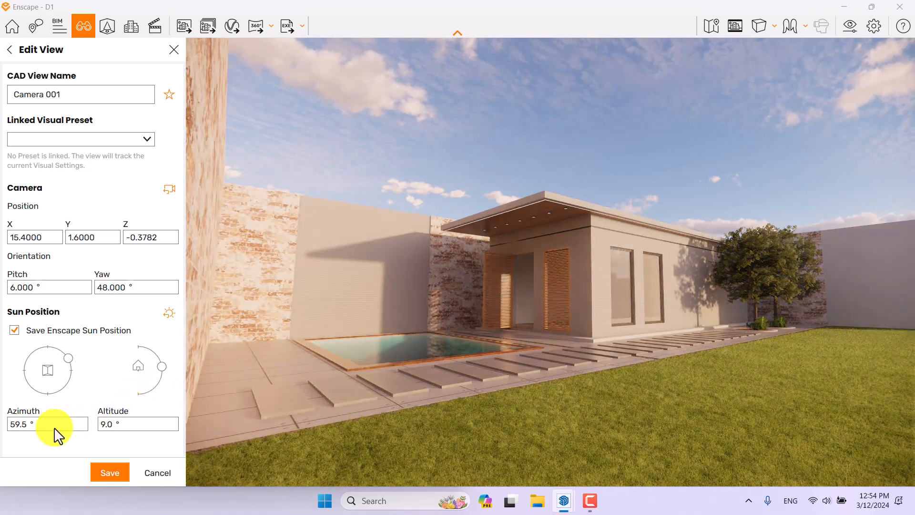
- Set the sun azimuth of Camera 001 to 60°, save the view and close the view management
{"action": "left_click", "coordinate": [25, 422]}
{"action": "type", "text": "60"}
{"action": "key", "text": "Return"}
{"action": "left_click", "coordinate": [106, 423]}
{"action": "left_click", "coordinate": [101, 471]}
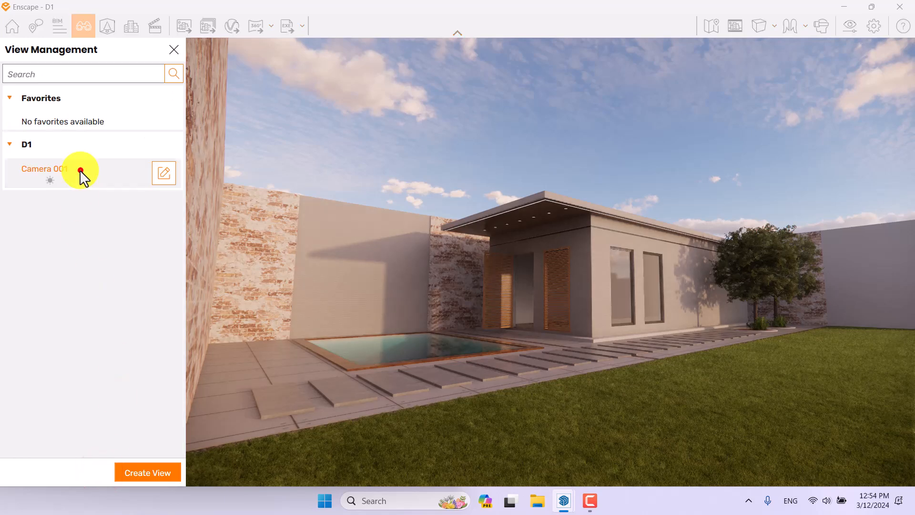
{"action": "left_click", "coordinate": [175, 49]}
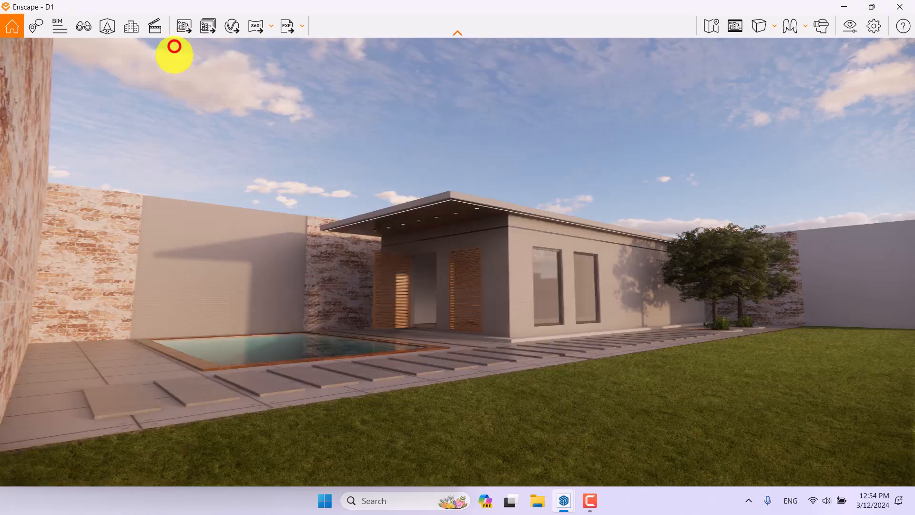
- Turn on the safe frame for the render and switch the camera projection to Two-Point
{"action": "left_click", "coordinate": [735, 26]}
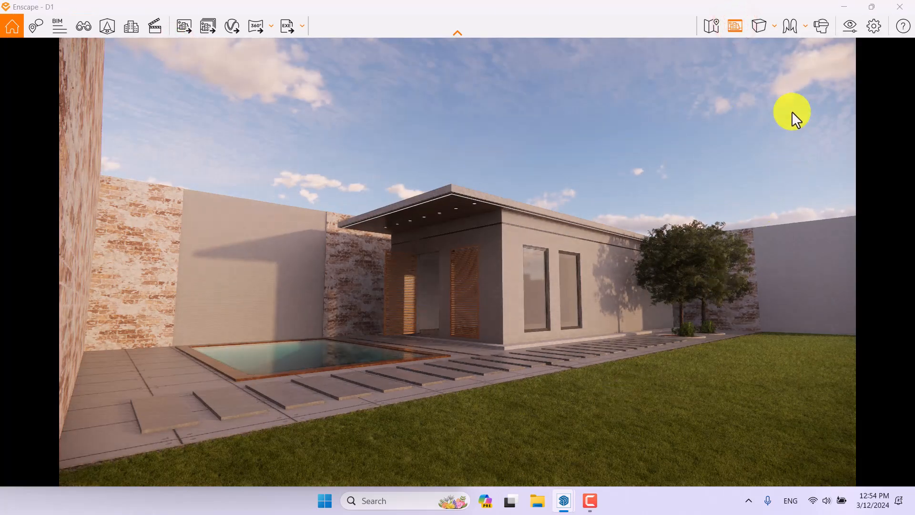
{"action": "left_click", "coordinate": [775, 20]}
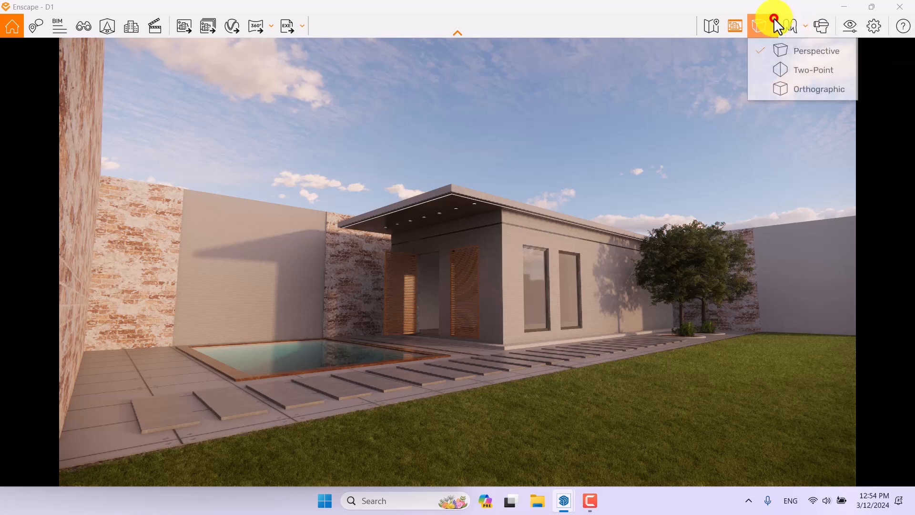
{"action": "left_click", "coordinate": [787, 70]}
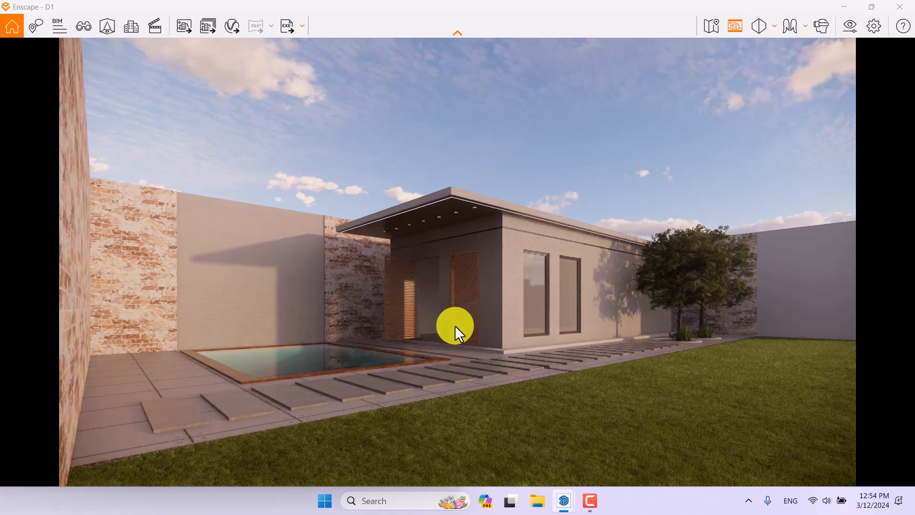
- Open the visual settings and narrow the camera's horizontal field of view to 72°
{"action": "left_click", "coordinate": [851, 26]}
{"action": "left_click_drag", "start_coordinate": [444, 18], "coordinate": [726, 13]}
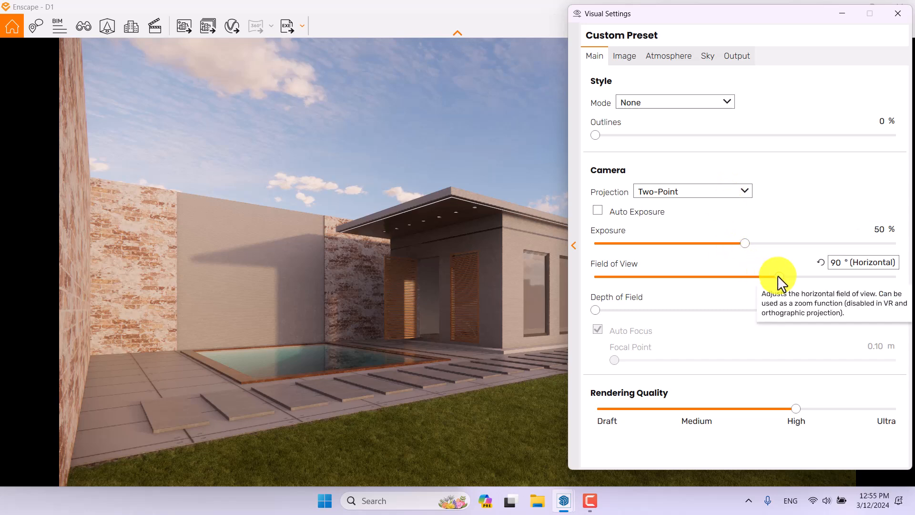
{"action": "left_click_drag", "start_coordinate": [778, 276], "coordinate": [734, 282]}
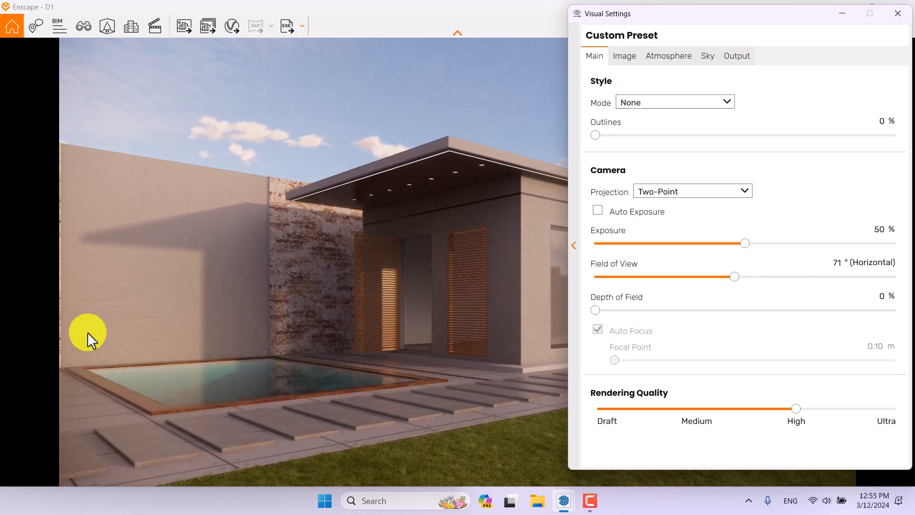
{"action": "left_click", "coordinate": [835, 257]}
{"action": "type", "text": "73"}
{"action": "key", "text": "Return"}
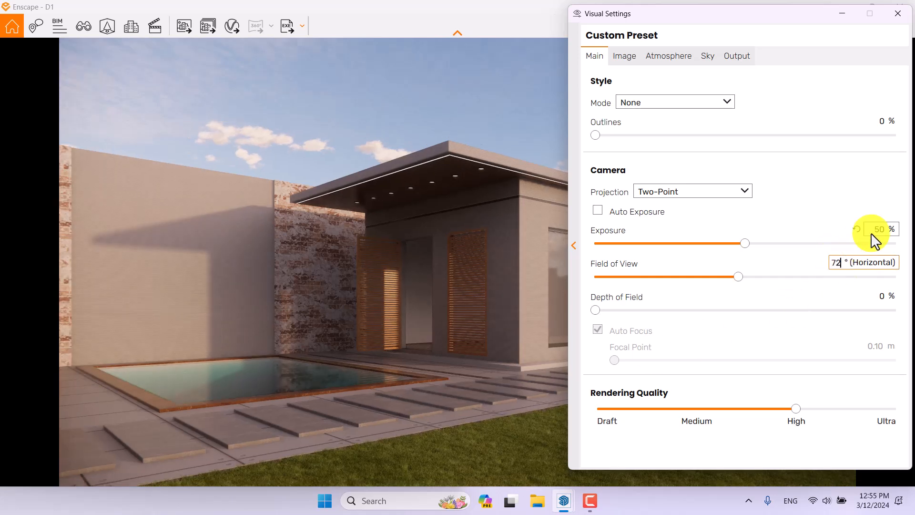
- Enable Auto Exposure and set the exposure to 54 %
{"action": "left_click", "coordinate": [639, 214]}
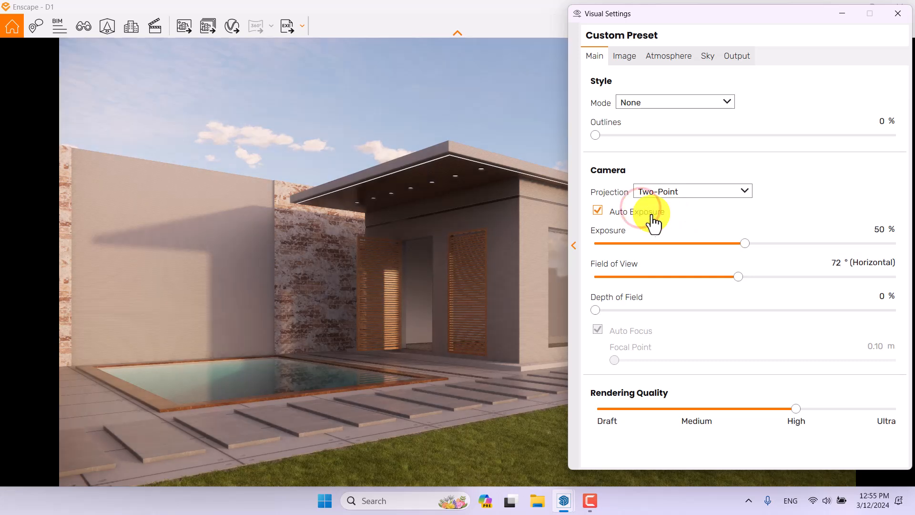
{"action": "left_click_drag", "start_coordinate": [747, 243], "coordinate": [753, 243]}
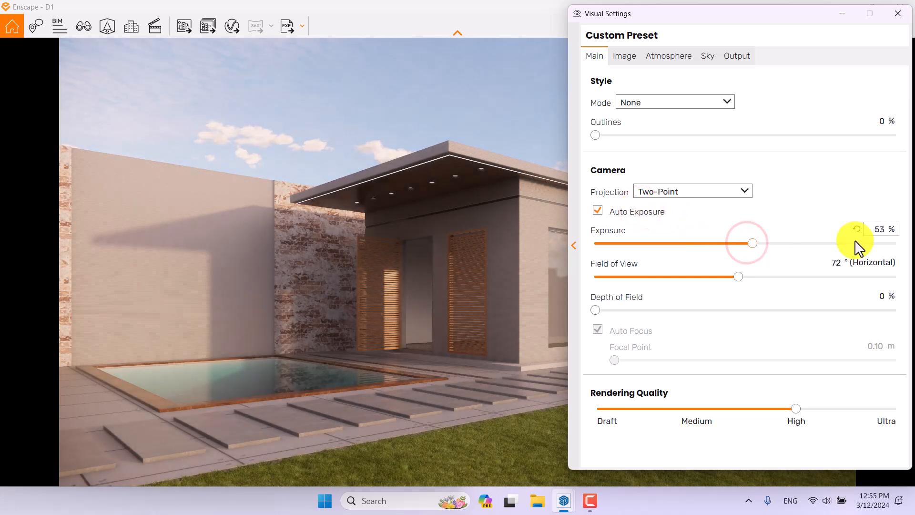
{"action": "left_click", "coordinate": [875, 229]}
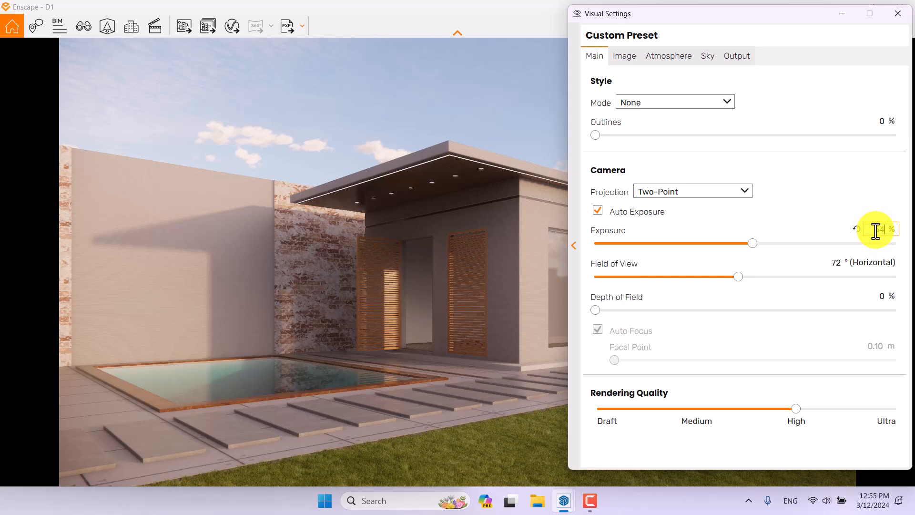
- Set the depth of field to about 29 %, disable Auto Focus and place the focal point at about 12 m
{"action": "left_click_drag", "start_coordinate": [598, 310], "coordinate": [684, 317]}
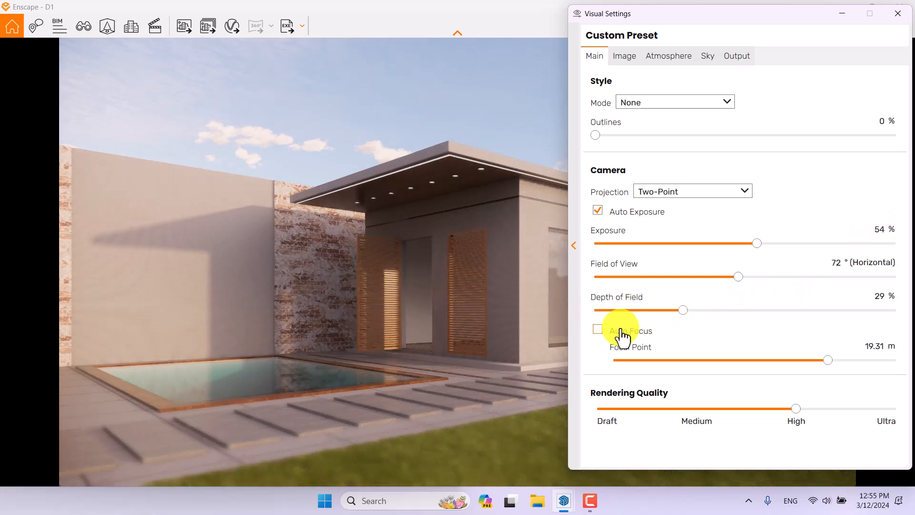
{"action": "left_click_drag", "start_coordinate": [827, 361], "coordinate": [779, 360]}
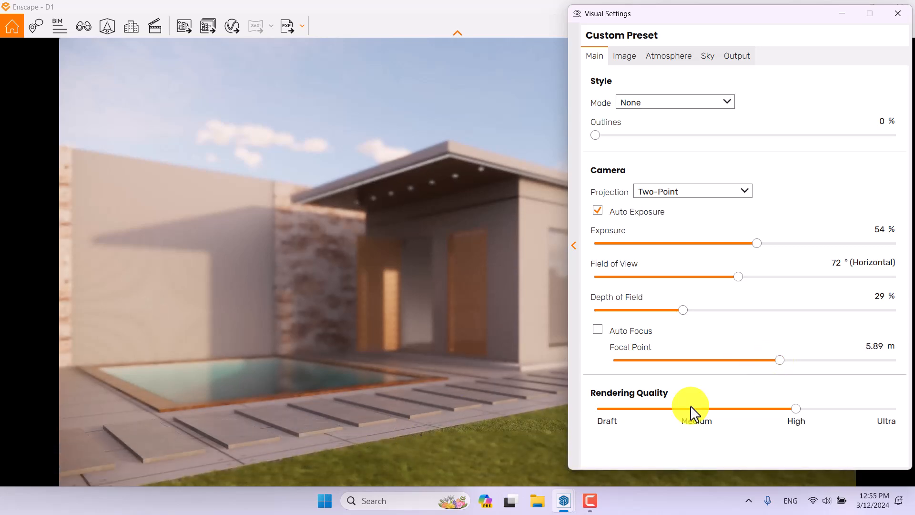
{"action": "left_click", "coordinate": [784, 360]}
{"action": "left_click", "coordinate": [791, 359]}
{"action": "left_click_drag", "start_coordinate": [784, 360], "coordinate": [817, 360]}
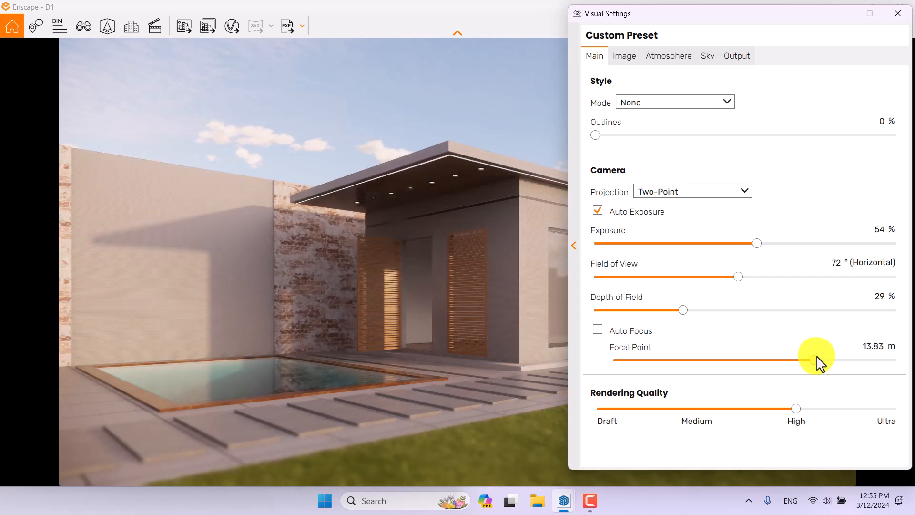
{"action": "left_click_drag", "start_coordinate": [816, 361], "coordinate": [809, 361]}
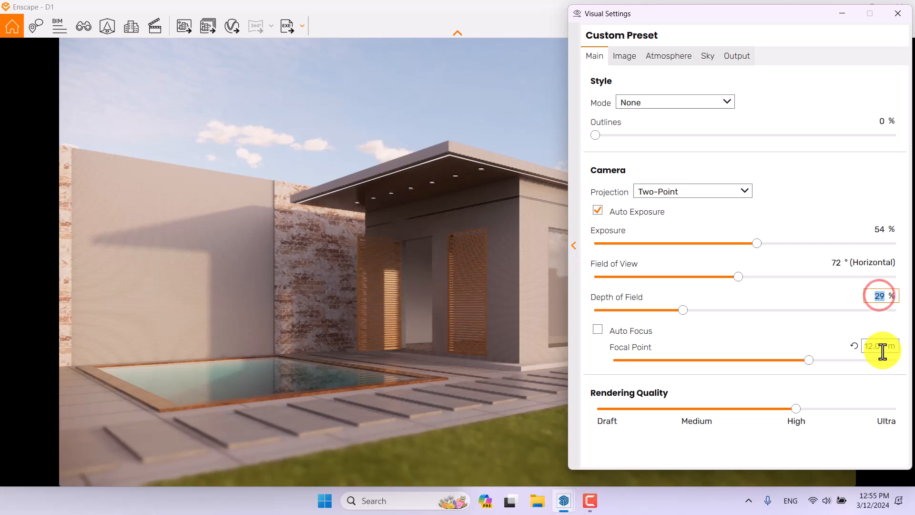
- Set the camera's depth of field to 12 % and its focal point to 12.00 m
{"action": "left_click_drag", "start_coordinate": [729, 15], "coordinate": [421, 30]}
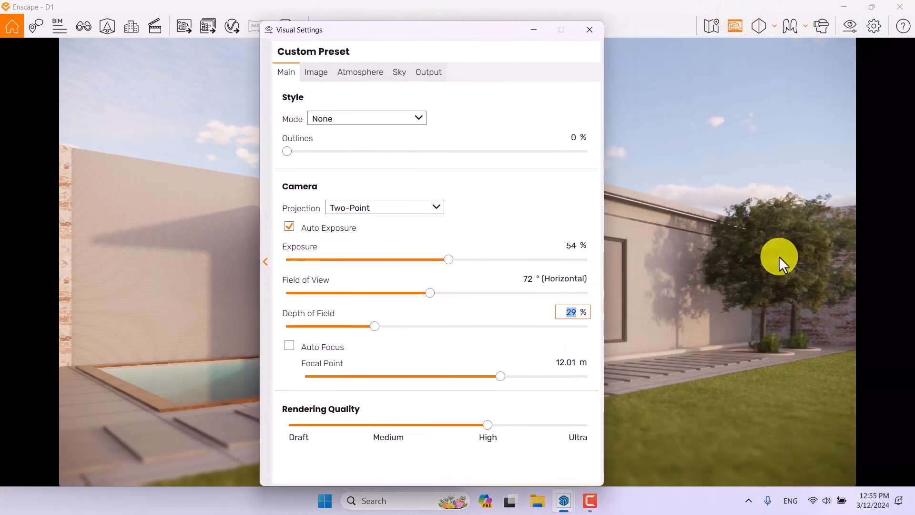
{"action": "left_click_drag", "start_coordinate": [374, 326], "coordinate": [466, 327]}
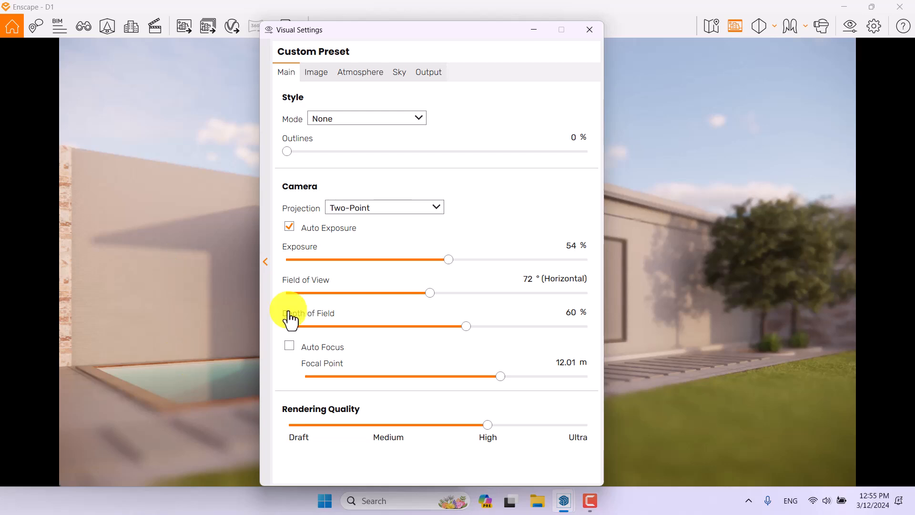
{"action": "left_click_drag", "start_coordinate": [456, 35], "coordinate": [807, 27]}
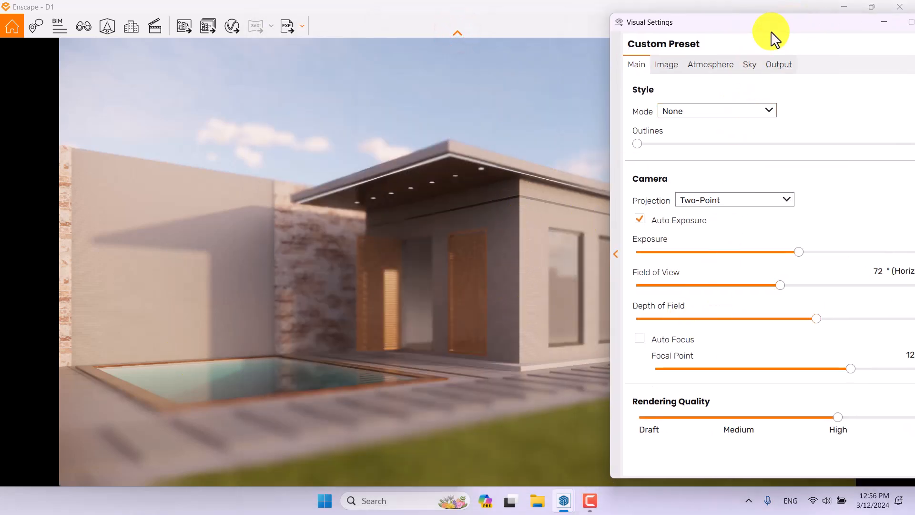
{"action": "left_click_drag", "start_coordinate": [768, 23], "coordinate": [623, 16]}
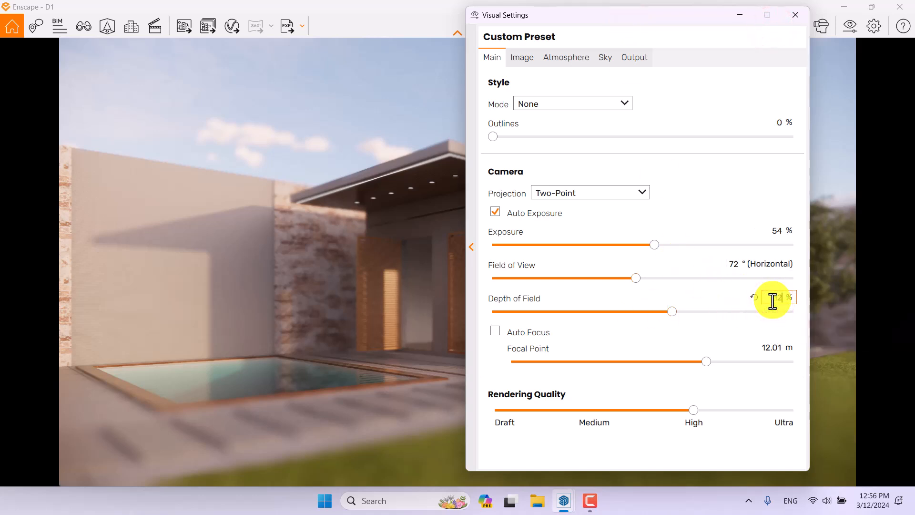
{"action": "key", "text": "Return"}
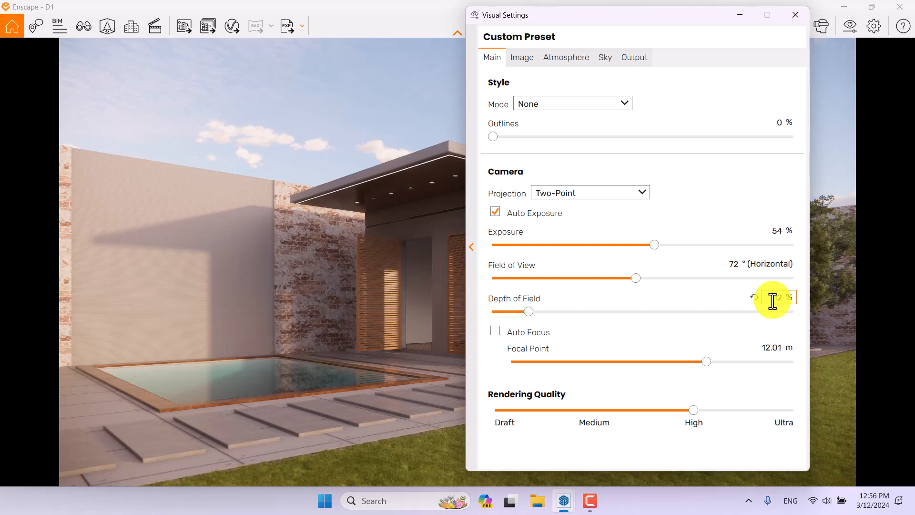
{"action": "left_click", "coordinate": [775, 348]}
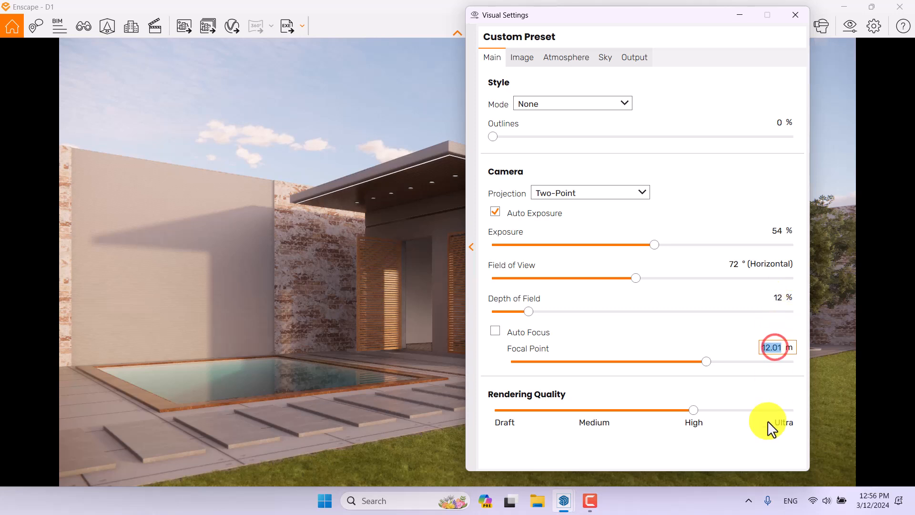
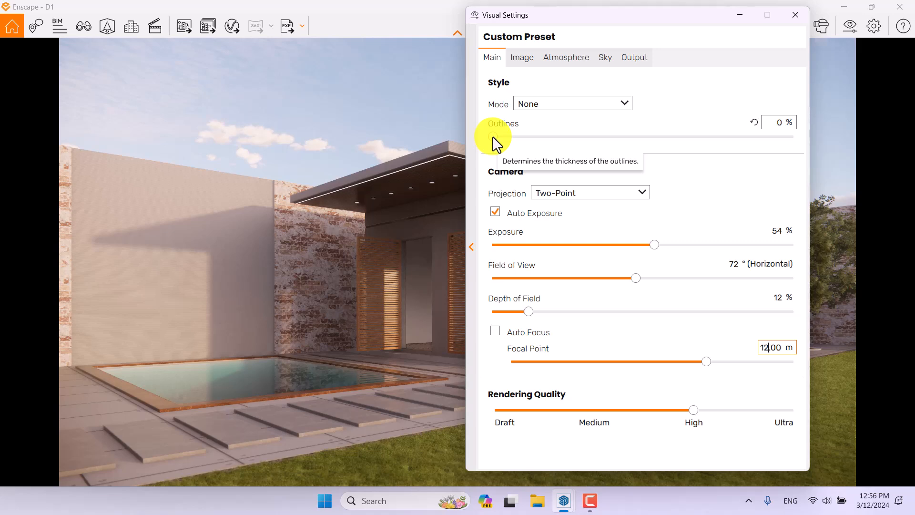
- Try a strong outline of 50 % on the render, and reduce the outlines to 4 %
{"action": "left_click_drag", "start_coordinate": [494, 137], "coordinate": [644, 139]}
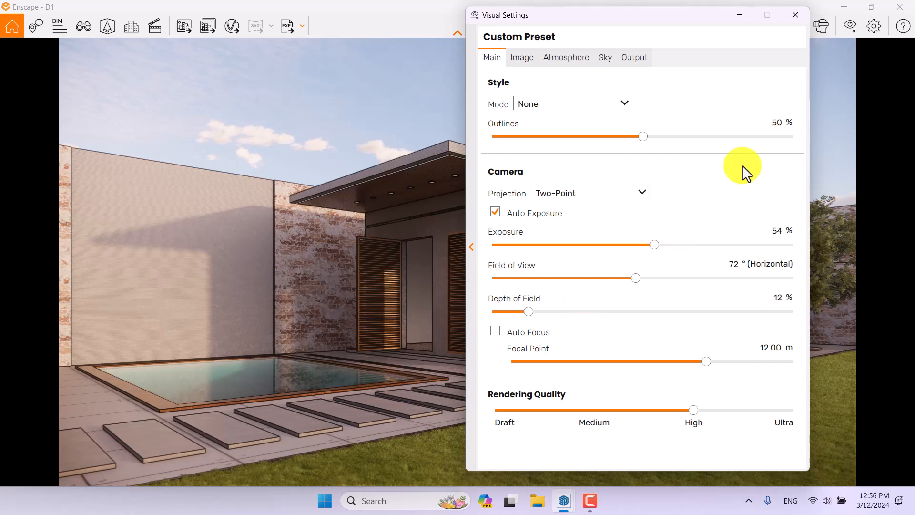
{"action": "double_click", "coordinate": [773, 123]}
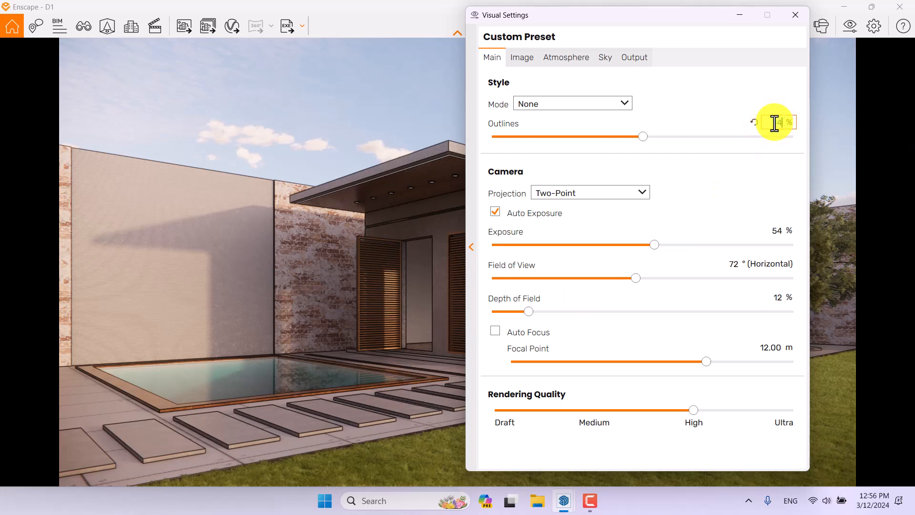
{"action": "key", "text": "Return"}
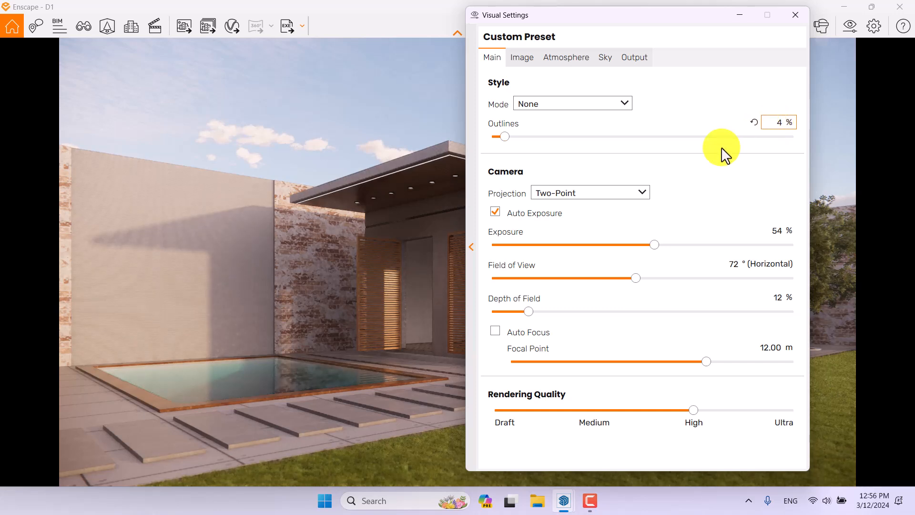
- Enable Auto Contrast in the image corrections and move the settings window off the pool house
{"action": "left_click", "coordinate": [528, 61]}
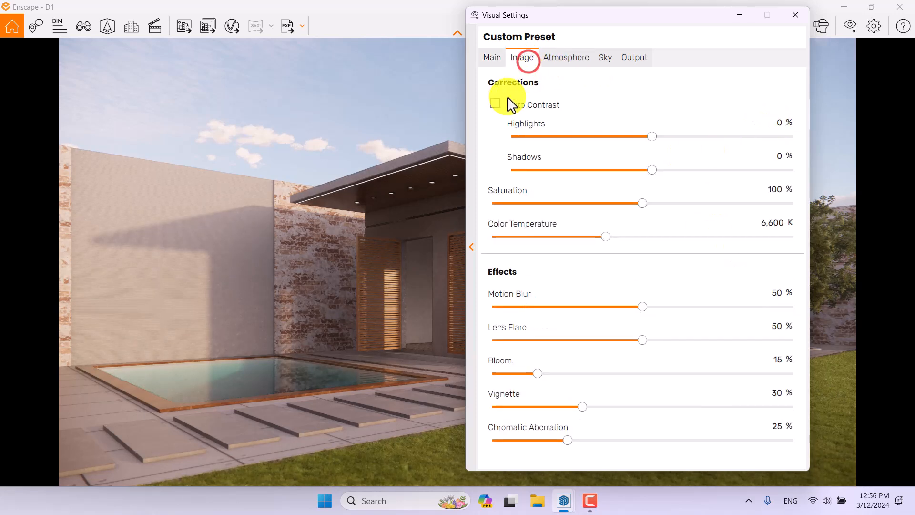
{"action": "left_click", "coordinate": [499, 105]}
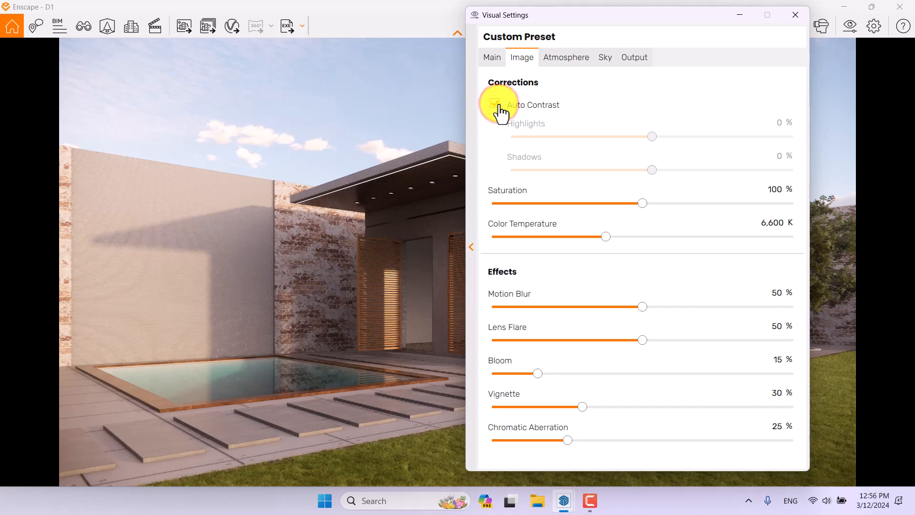
{"action": "left_click_drag", "start_coordinate": [689, 16], "coordinate": [787, 19]}
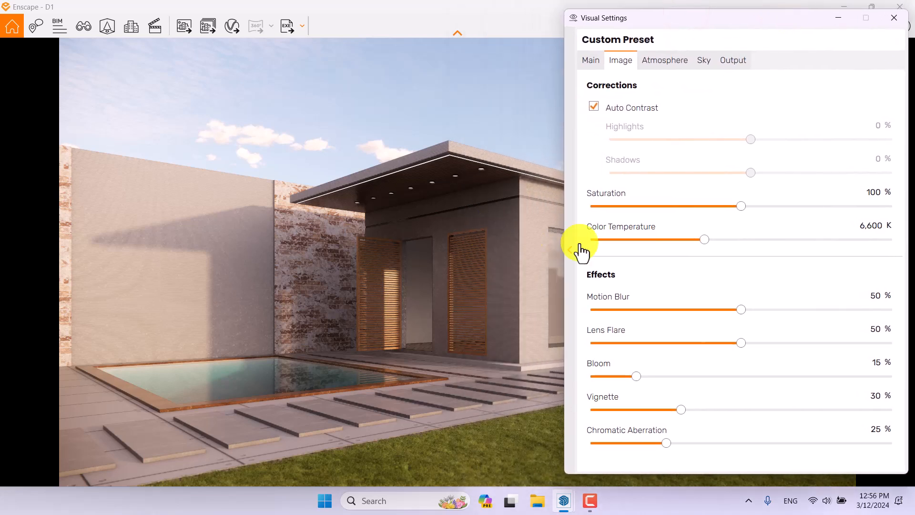
- Try a warm and a cool color temperature on the render, and set it to 6,000 K
{"action": "left_click_drag", "start_coordinate": [705, 242], "coordinate": [615, 241]}
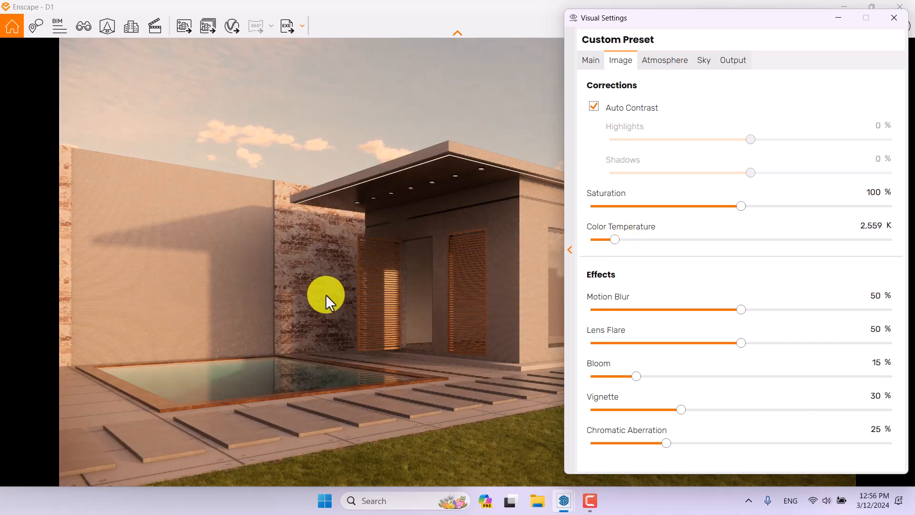
{"action": "left_click", "coordinate": [617, 241]}
{"action": "left_click_drag", "start_coordinate": [616, 240], "coordinate": [815, 242]}
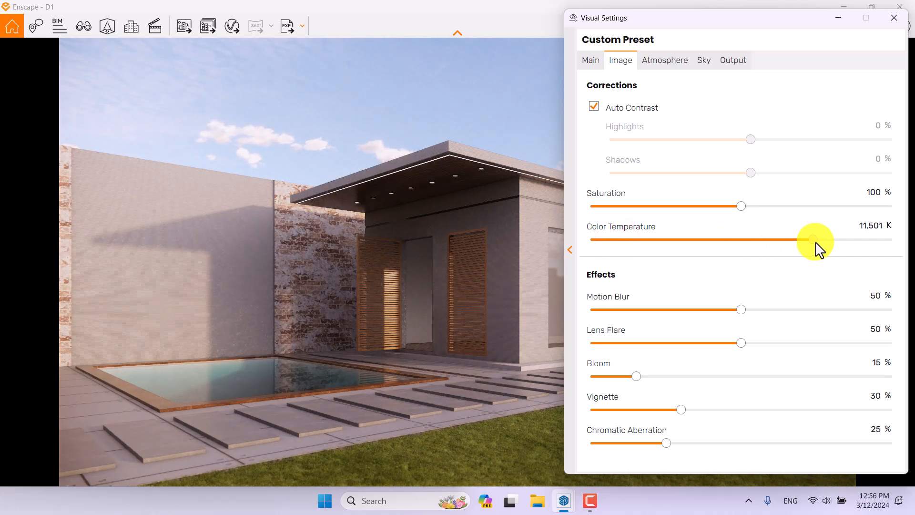
{"action": "left_click", "coordinate": [866, 226]}
{"action": "mouse_move", "coordinate": [857, 289]}
{"action": "type", "text": "6000"}
{"action": "key", "text": "Return"}
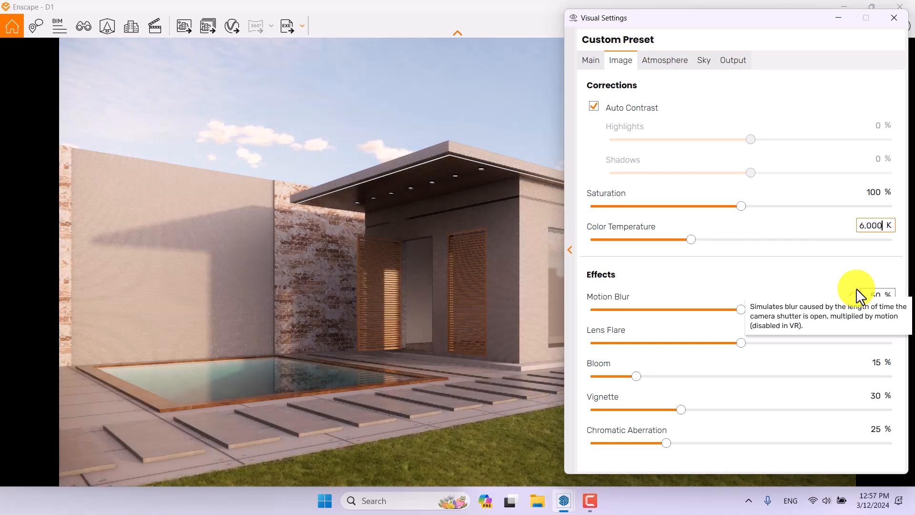
- Set the image saturation to 102 % and the motion blur to 0 %
{"action": "left_click", "coordinate": [869, 194]}
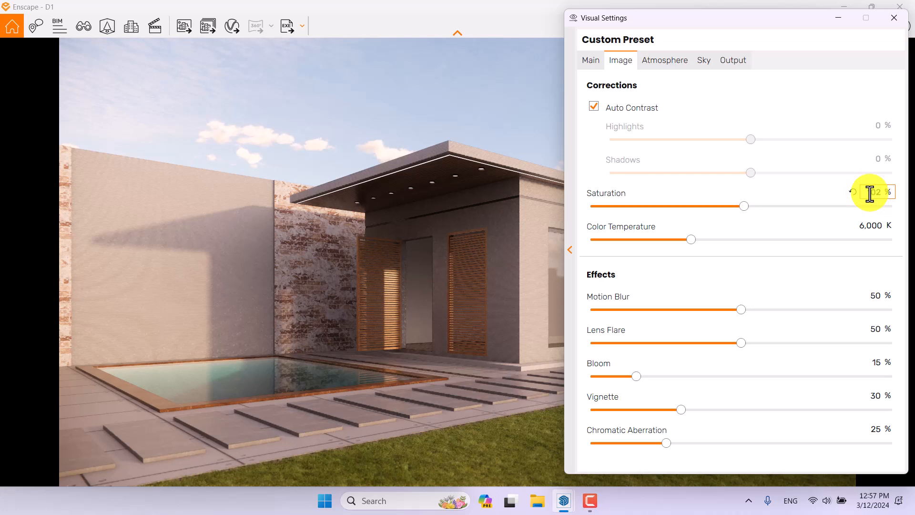
{"action": "left_click", "coordinate": [877, 293]}
{"action": "type", "text": "0"}
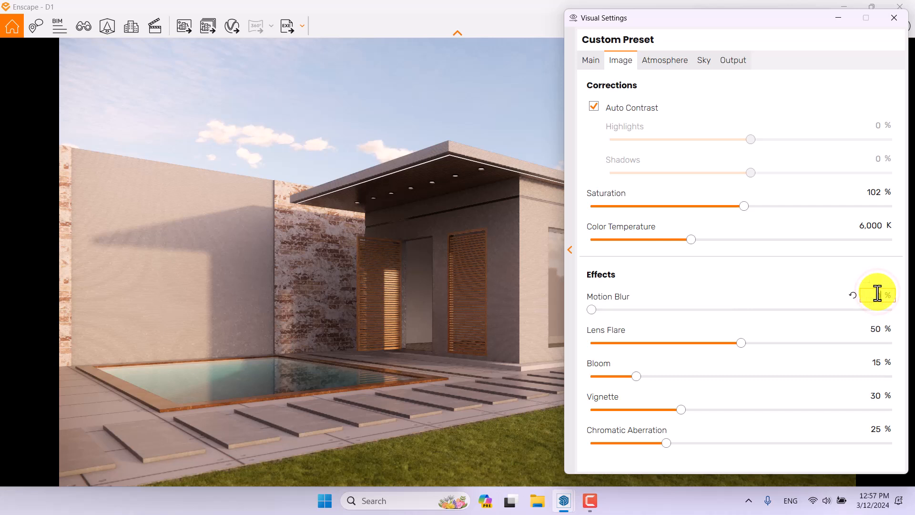
- Reduce the bloom to 10 % and the lens flare to 40 %
{"action": "left_click", "coordinate": [875, 330]}
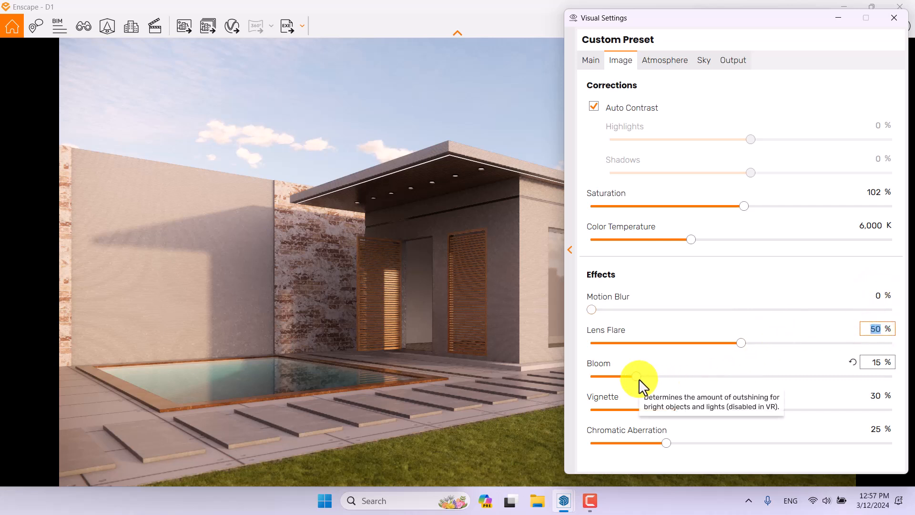
{"action": "left_click", "coordinate": [877, 365]}
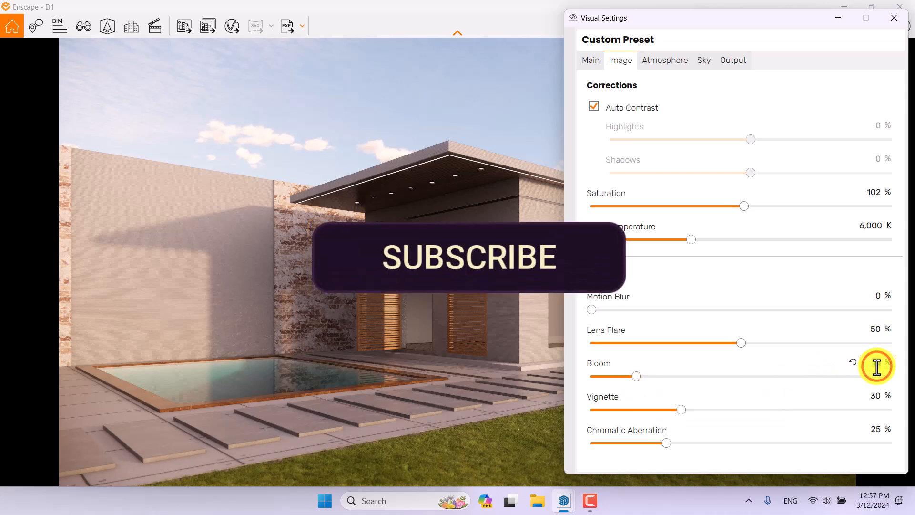
{"action": "type", "text": "10"}
{"action": "left_click", "coordinate": [875, 328]}
{"action": "type", "text": "40"}
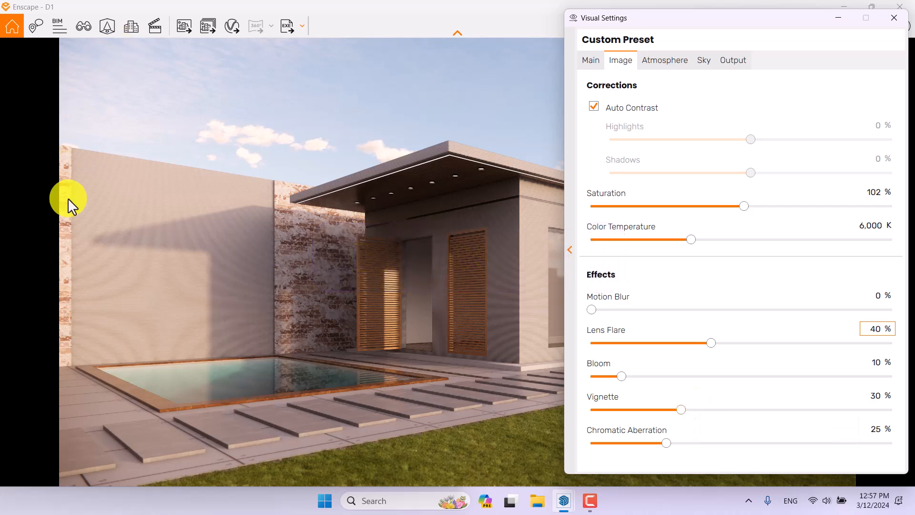
- Set the vignette to 74 % and the chromatic aberration to 0 %
{"action": "left_click_drag", "start_coordinate": [681, 409], "coordinate": [800, 413]}
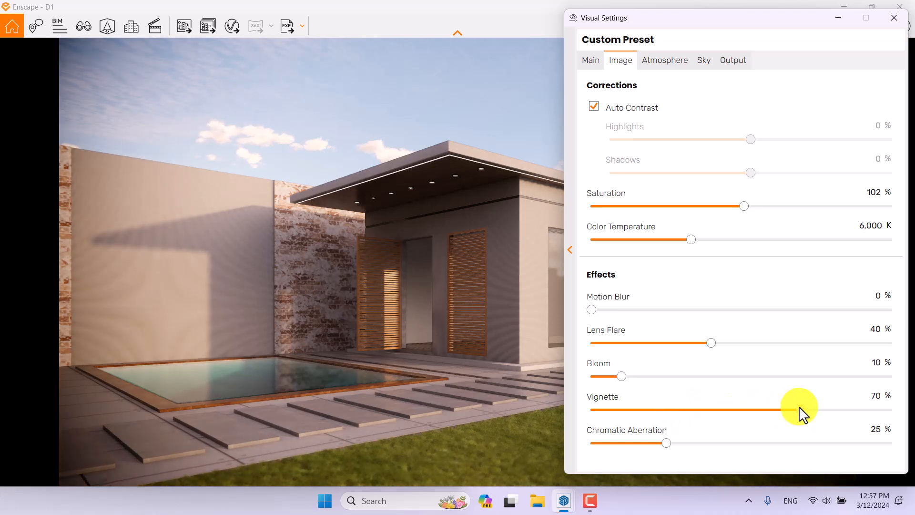
{"action": "left_click", "coordinate": [875, 396]}
{"action": "type", "text": "74"}
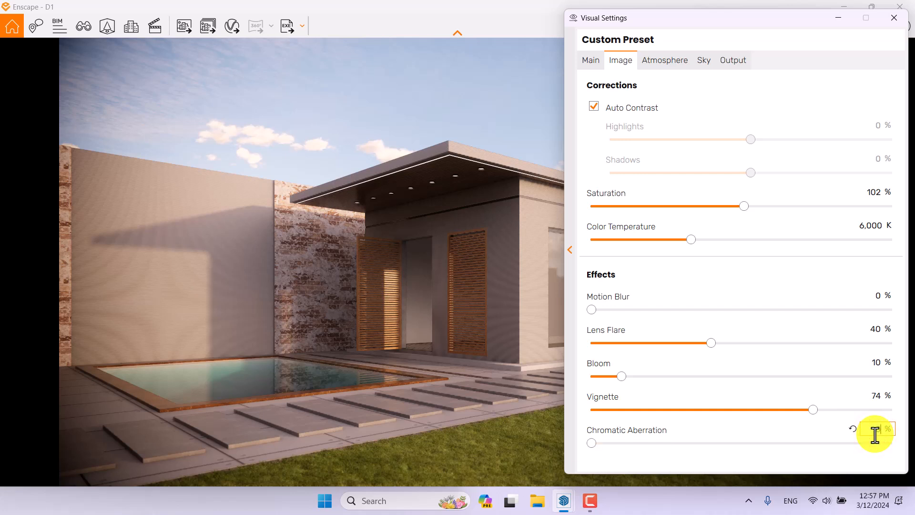
- Remove the fog by setting its intensity to 0 % in the atmosphere settings
{"action": "left_click", "coordinate": [657, 61]}
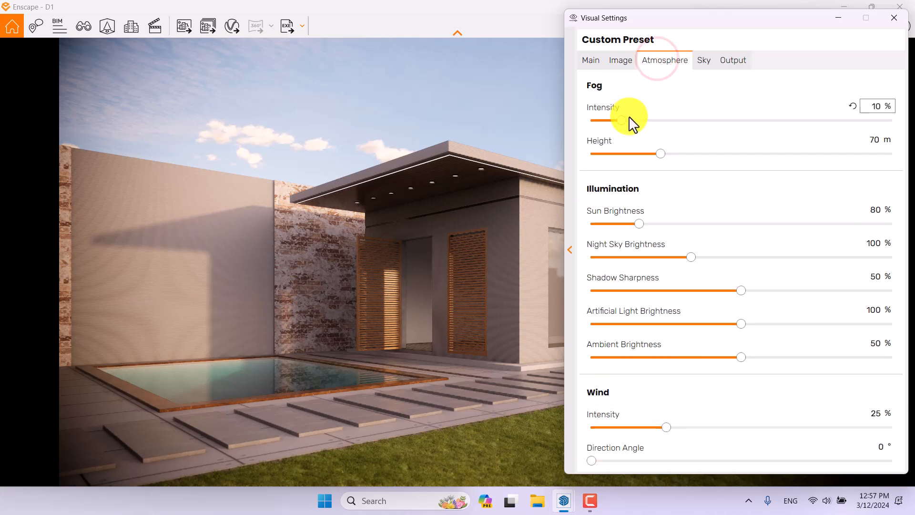
{"action": "left_click", "coordinate": [877, 106]}
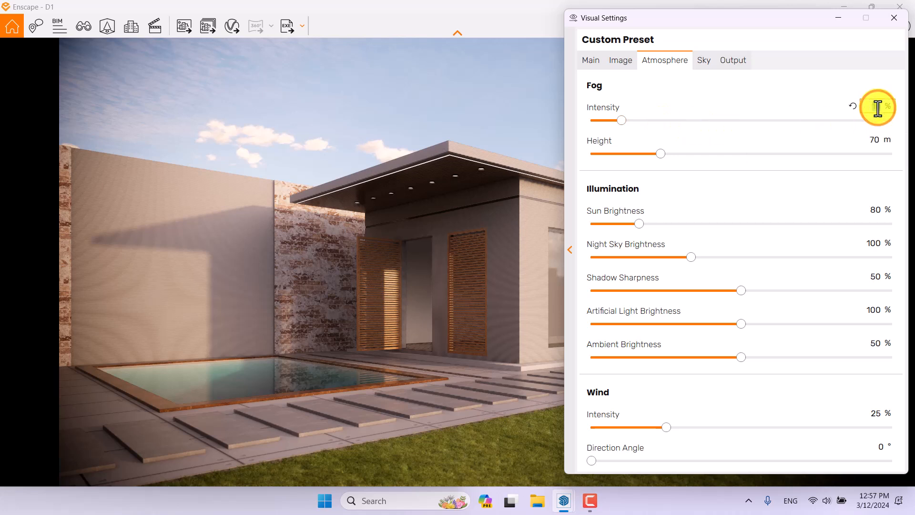
{"action": "type", "text": "0"}
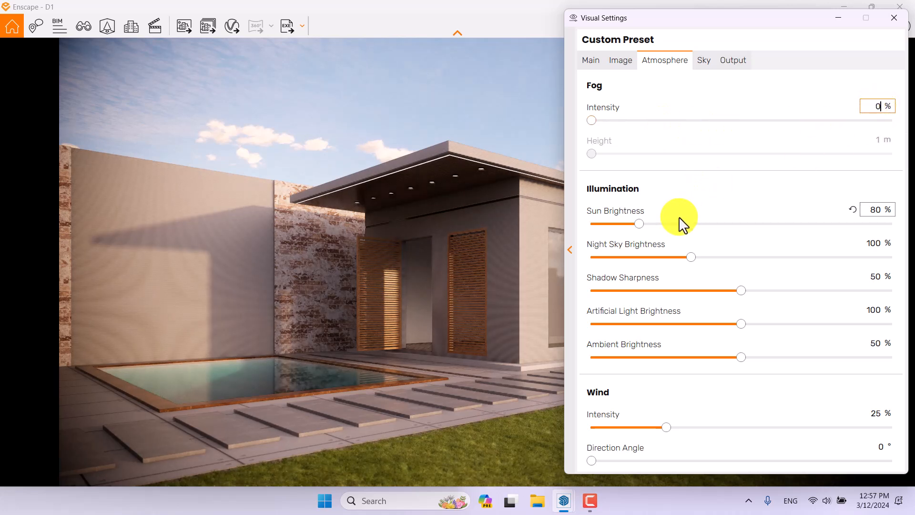
- Test the sun brightness at 0 % and 36 %, and reset it to its default
{"action": "left_click_drag", "start_coordinate": [641, 225], "coordinate": [590, 224]}
{"action": "left_click_drag", "start_coordinate": [758, 22], "coordinate": [403, 35]}
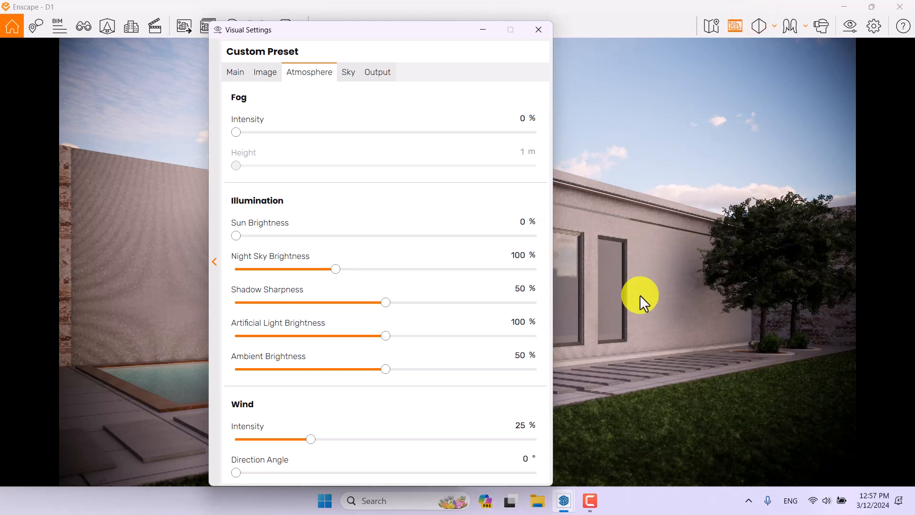
{"action": "left_click", "coordinate": [521, 221]}
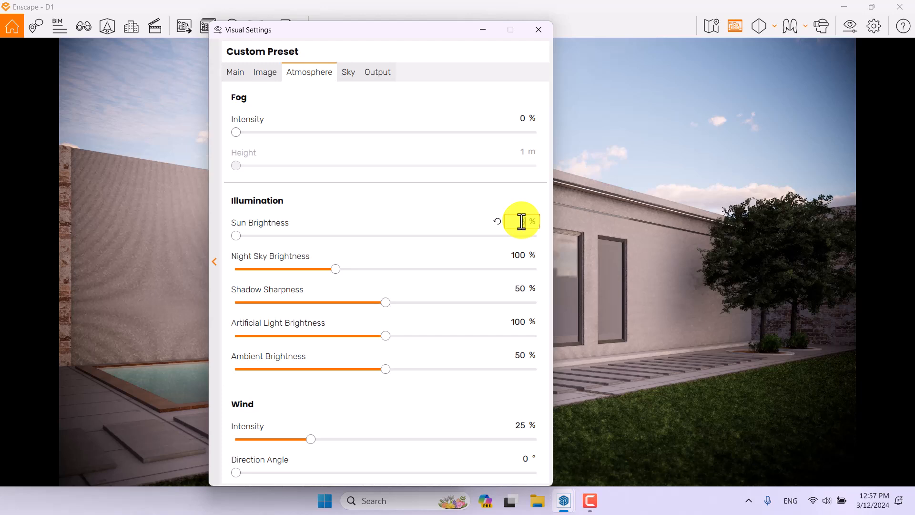
{"action": "key", "text": "Return"}
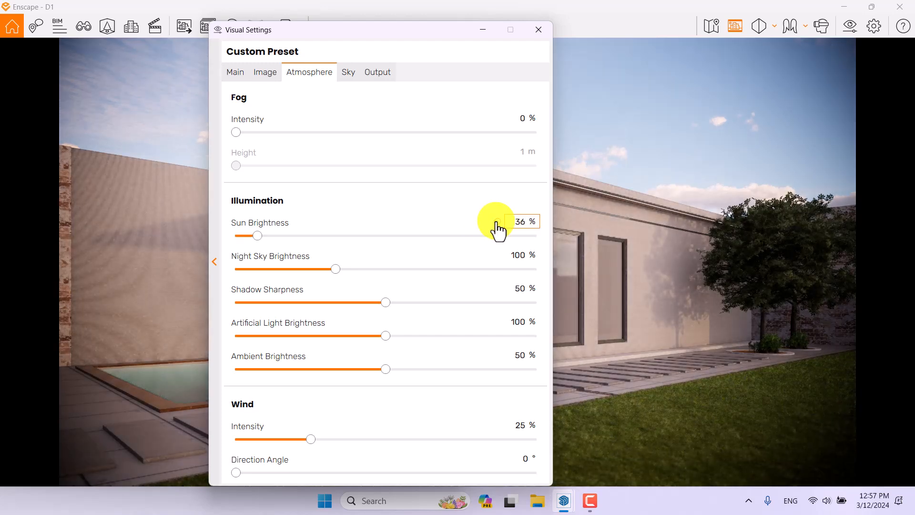
{"action": "left_click", "coordinate": [496, 220]}
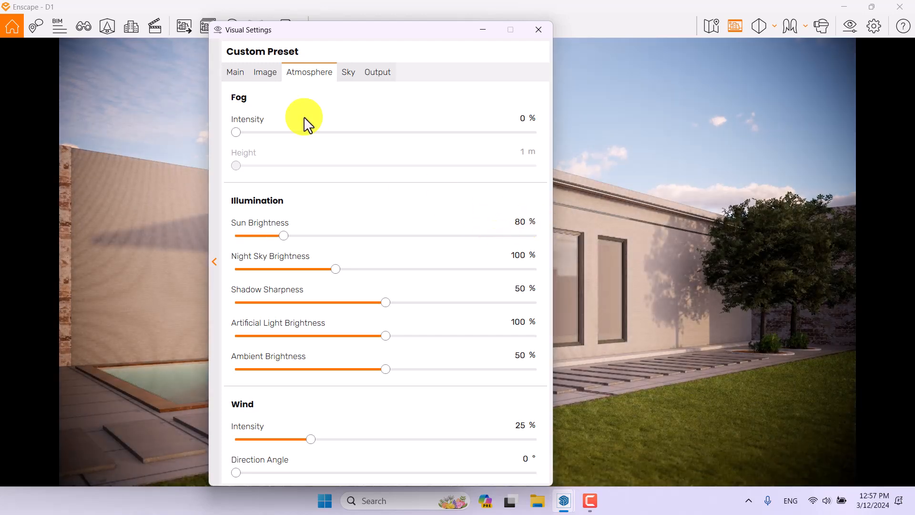
- Return to the image effects and lower the vignette to 40 %
{"action": "left_click", "coordinate": [264, 72]}
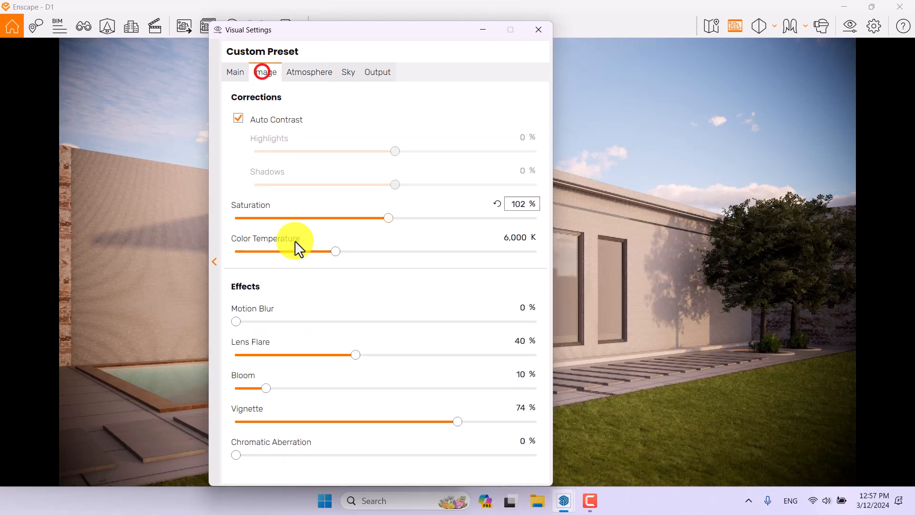
{"action": "left_click", "coordinate": [522, 410]}
{"action": "type", "text": "40"}
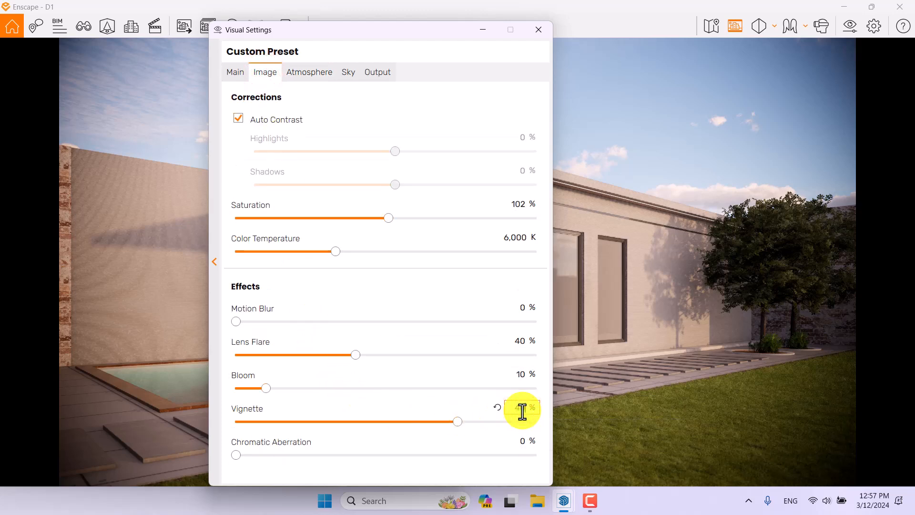
{"action": "key", "text": "Return"}
- Raise the shadow sharpness to 100 % in the atmosphere's illumination settings
{"action": "left_click", "coordinate": [310, 75]}
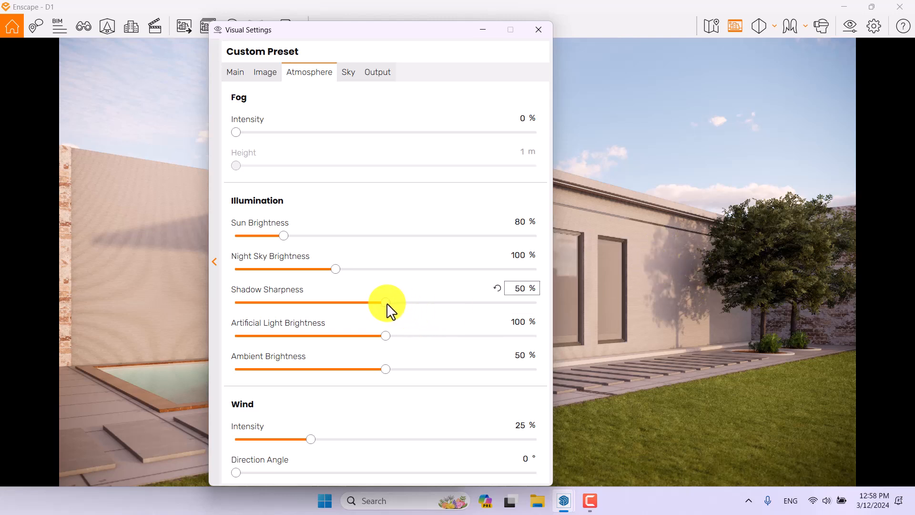
{"action": "left_click_drag", "start_coordinate": [387, 303], "coordinate": [566, 301]}
{"action": "left_click", "coordinate": [644, 290]}
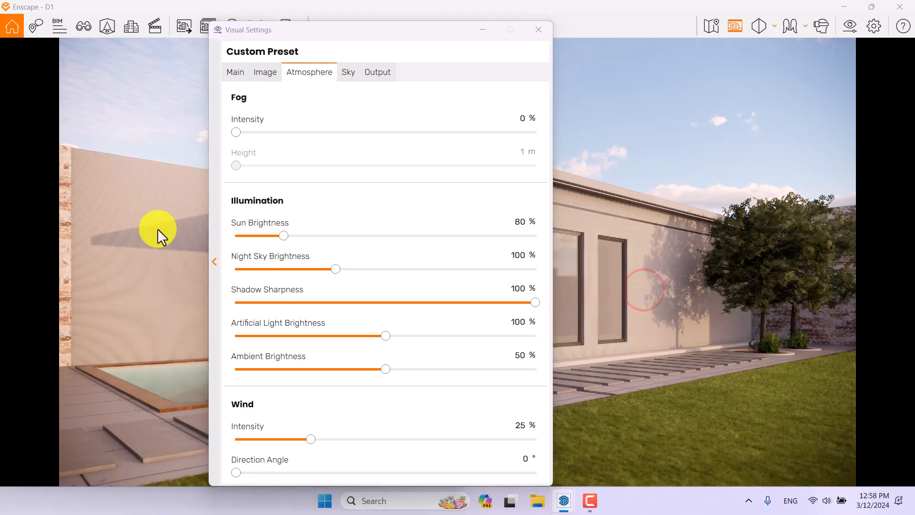
{"action": "mouse_move", "coordinate": [372, 35]}
{"action": "left_mouse_down"}
{"action": "mouse_move", "coordinate": [676, 33]}
{"action": "mouse_move", "coordinate": [390, 35]}
{"action": "left_mouse_up"}
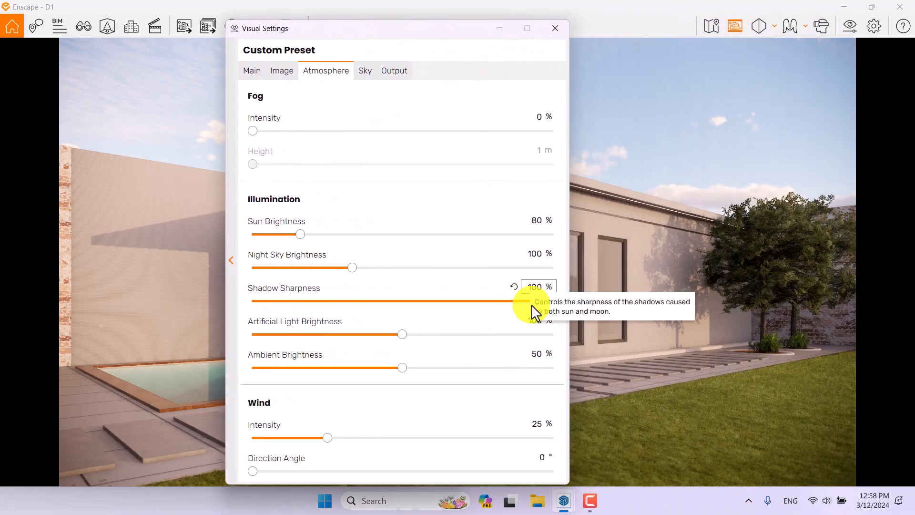
- Set the artificial light brightness to 112 % in the atmosphere's illumination settings
{"action": "left_click_drag", "start_coordinate": [423, 33], "coordinate": [755, 33]}
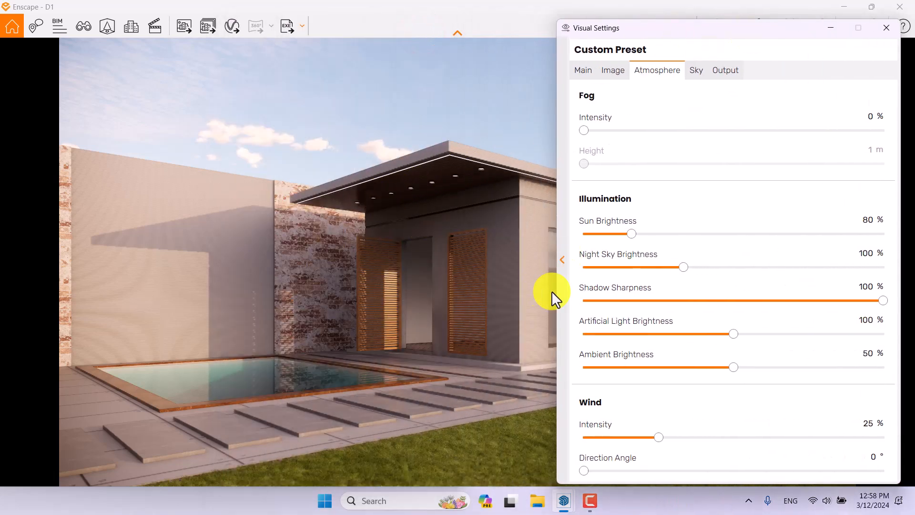
{"action": "left_click", "coordinate": [865, 320]}
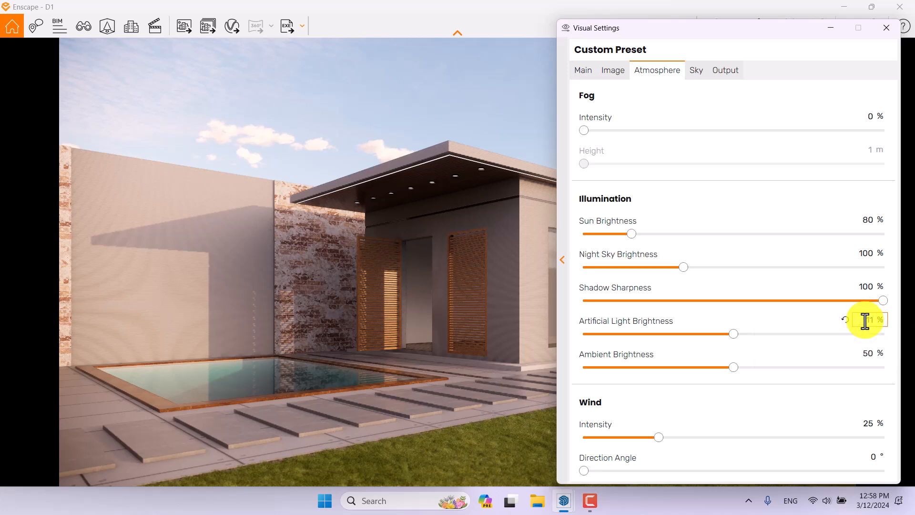
{"action": "key", "text": "Return"}
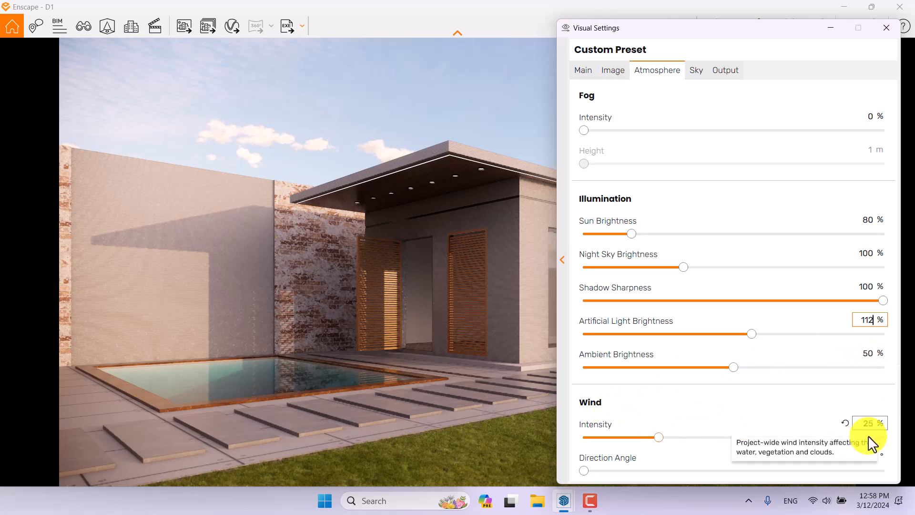
- Test the wind intensity at 69 % and lower it to 0 %
{"action": "left_click_drag", "start_coordinate": [683, 38], "coordinate": [382, 41]}
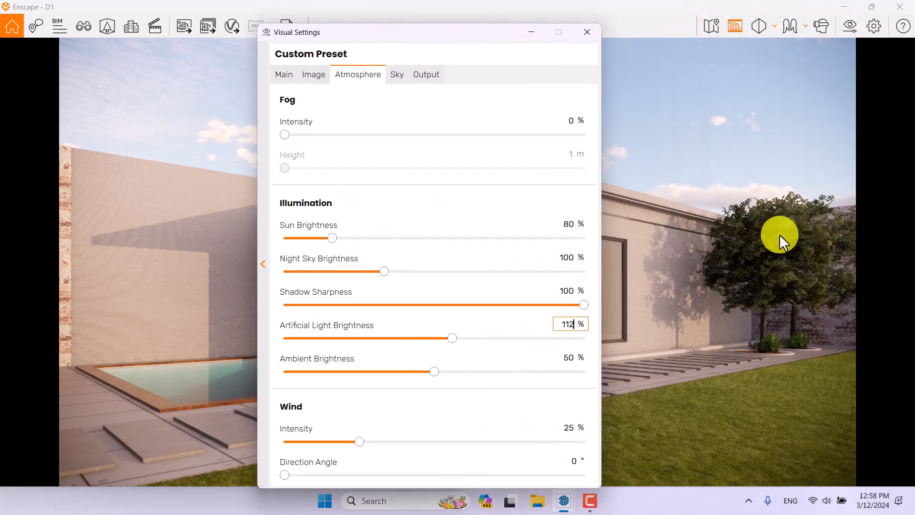
{"action": "left_click_drag", "start_coordinate": [357, 441], "coordinate": [493, 451]}
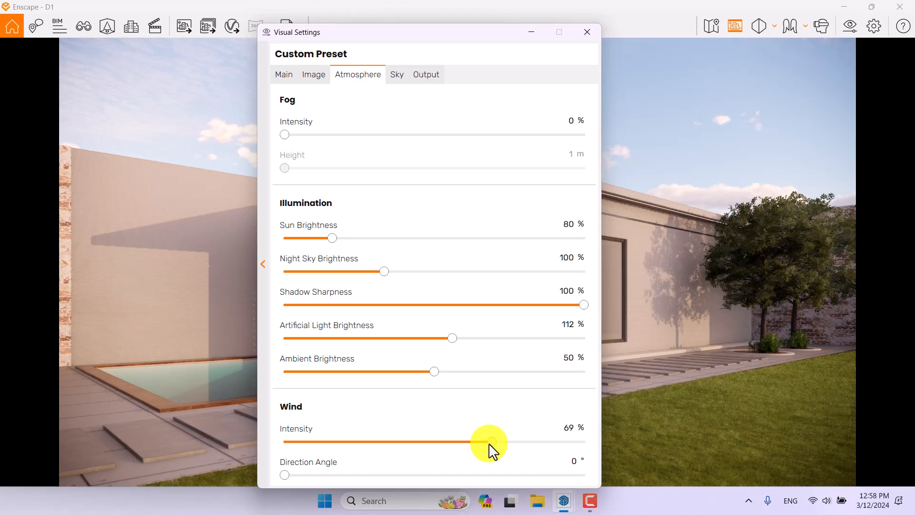
{"action": "left_click_drag", "start_coordinate": [493, 448], "coordinate": [115, 445]}
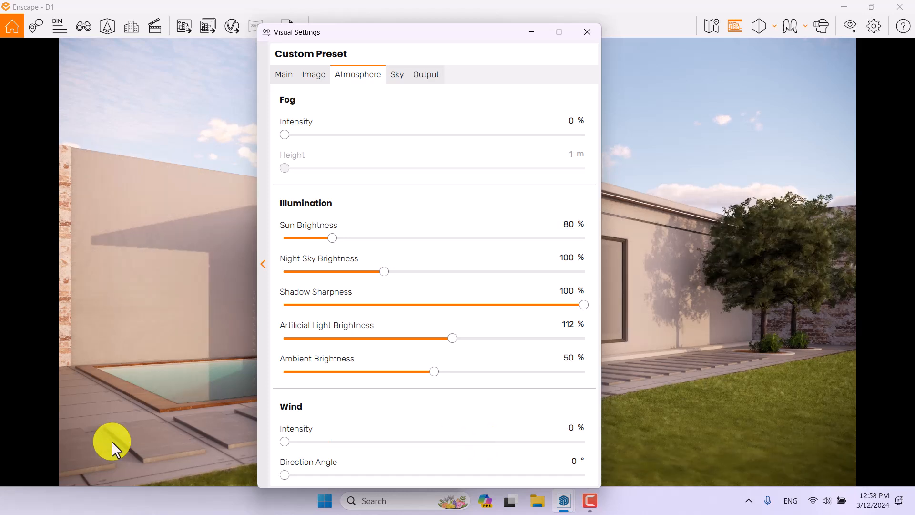
- Open the sky settings, test the cloud density at 100 %, and bring it down to 49 %
{"action": "left_click", "coordinate": [394, 75]}
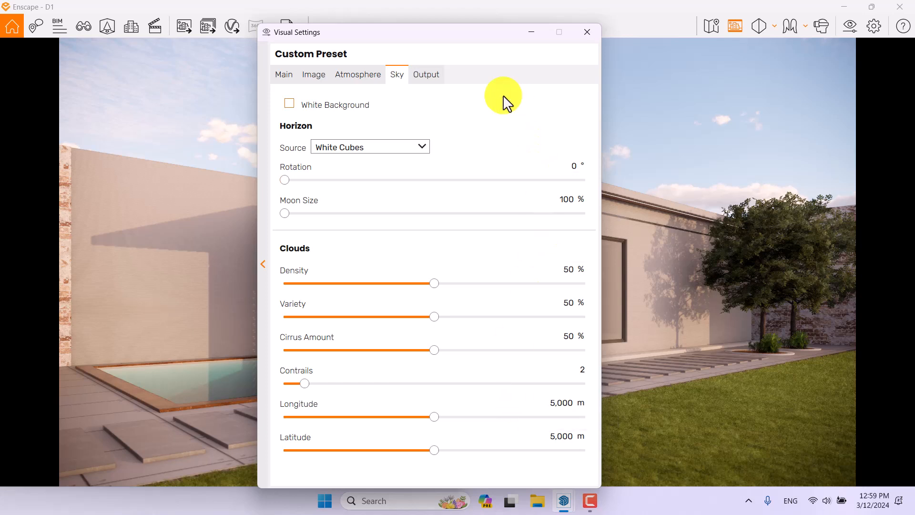
{"action": "left_click_drag", "start_coordinate": [434, 283], "coordinate": [513, 283]}
{"action": "left_click_drag", "start_coordinate": [561, 284], "coordinate": [605, 281]}
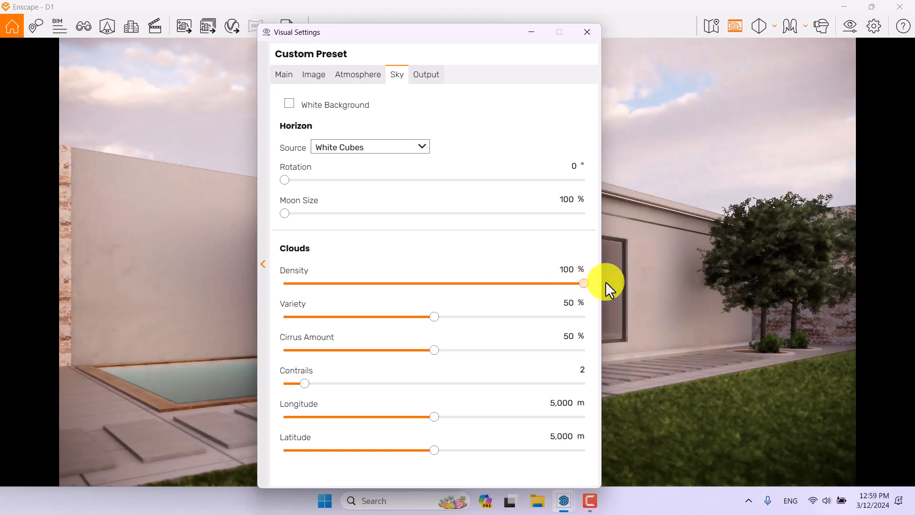
{"action": "left_click_drag", "start_coordinate": [426, 44], "coordinate": [175, 23]}
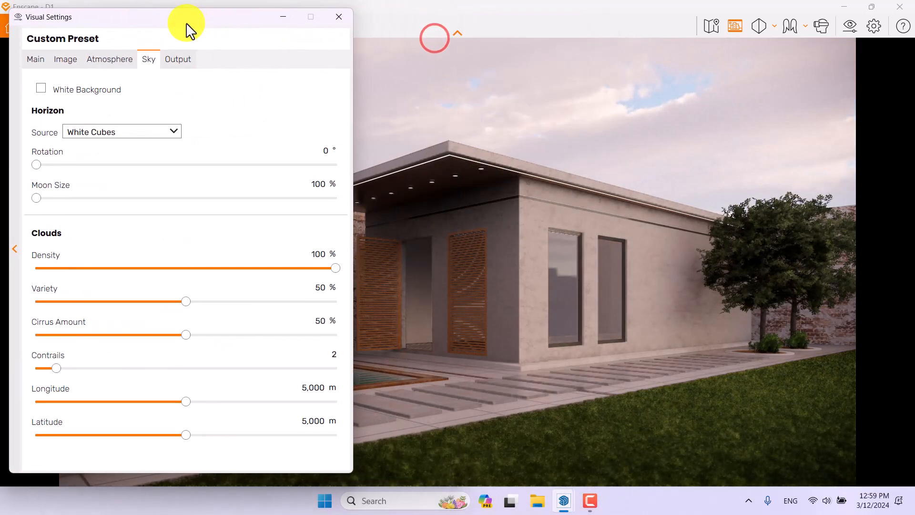
{"action": "left_click_drag", "start_coordinate": [335, 268], "coordinate": [182, 276]}
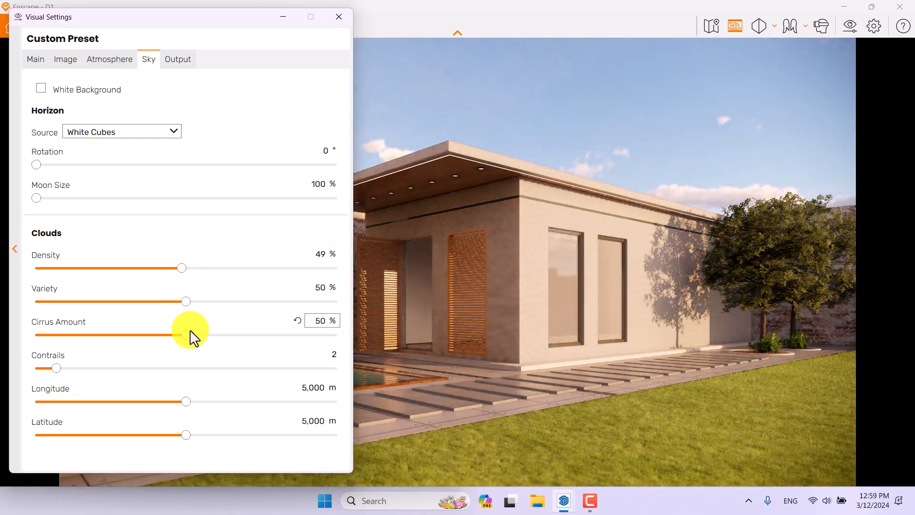
- Raise the cloud variety to 91 %, the cirrus amount to 100 % and the contrails to 30
{"action": "left_click_drag", "start_coordinate": [187, 301], "coordinate": [309, 303]}
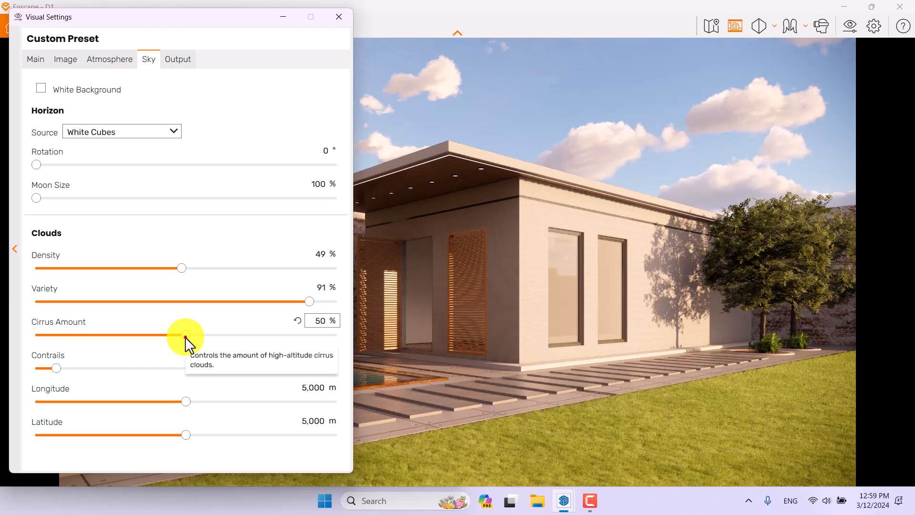
{"action": "left_click_drag", "start_coordinate": [186, 337], "coordinate": [384, 331]}
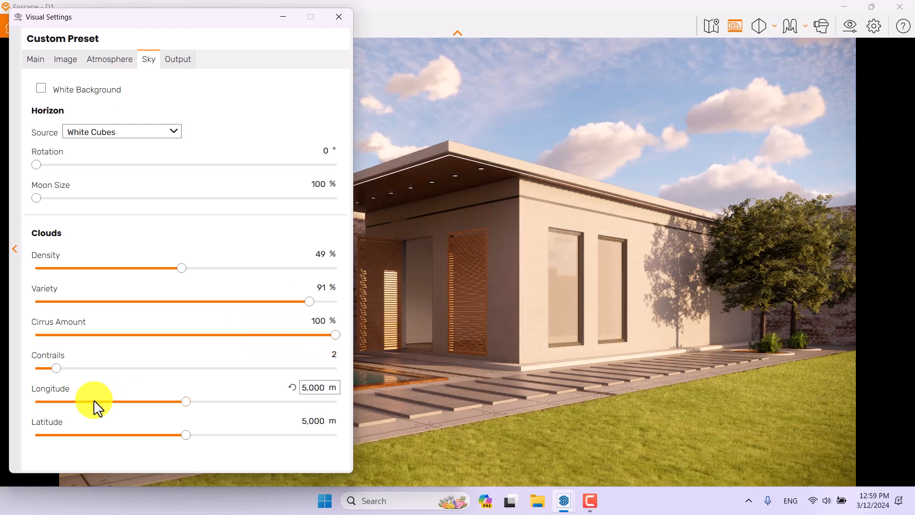
{"action": "left_click_drag", "start_coordinate": [59, 368], "coordinate": [358, 373]}
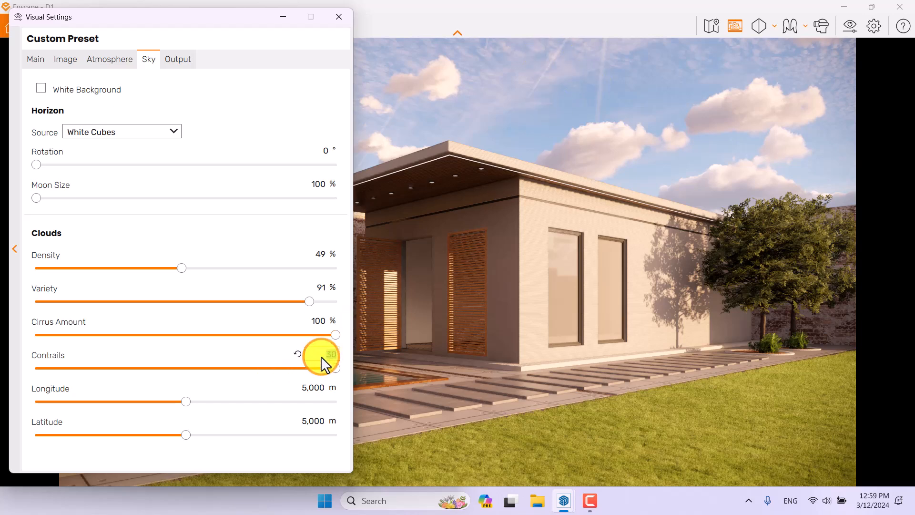
- Remove the contrails by setting them to 0, and adjust the cloud density to 40 % and on to 48 %
{"action": "type", "text": "0"}
{"action": "left_click", "coordinate": [324, 256]}
{"action": "type", "text": "40"}
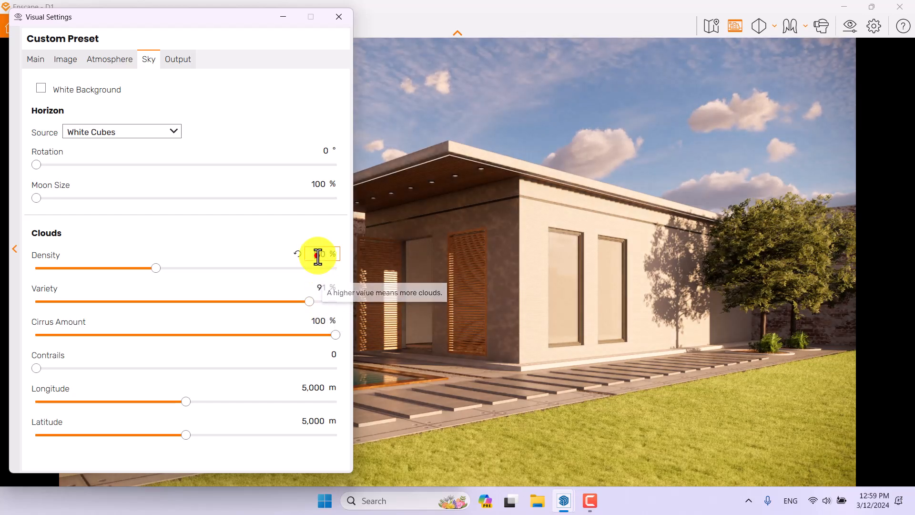
{"action": "left_click_drag", "start_coordinate": [317, 255], "coordinate": [332, 260]}
{"action": "type", "text": "48"}
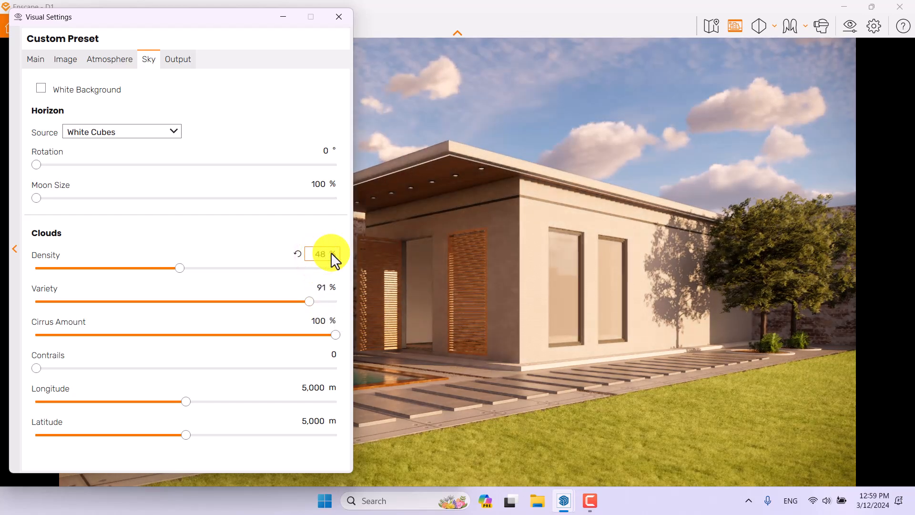
- Clear the sky by setting the cloud variety, cirrus amount and density to 0 %
{"action": "left_click", "coordinate": [321, 285]}
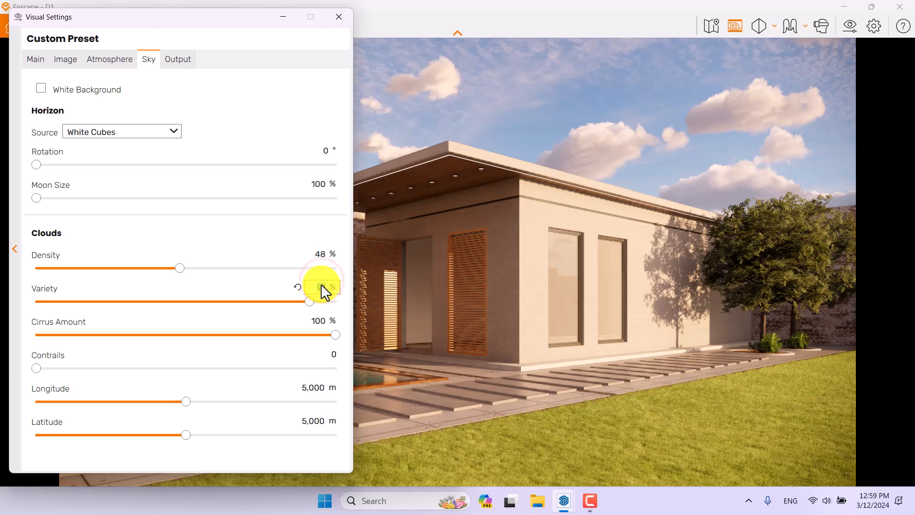
{"action": "type", "text": "0"}
{"action": "left_click", "coordinate": [321, 322]}
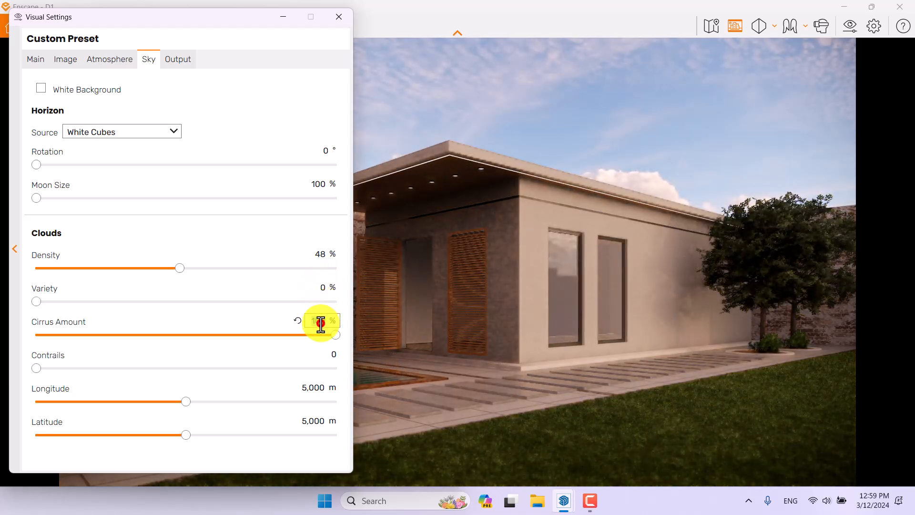
{"action": "type", "text": "0"}
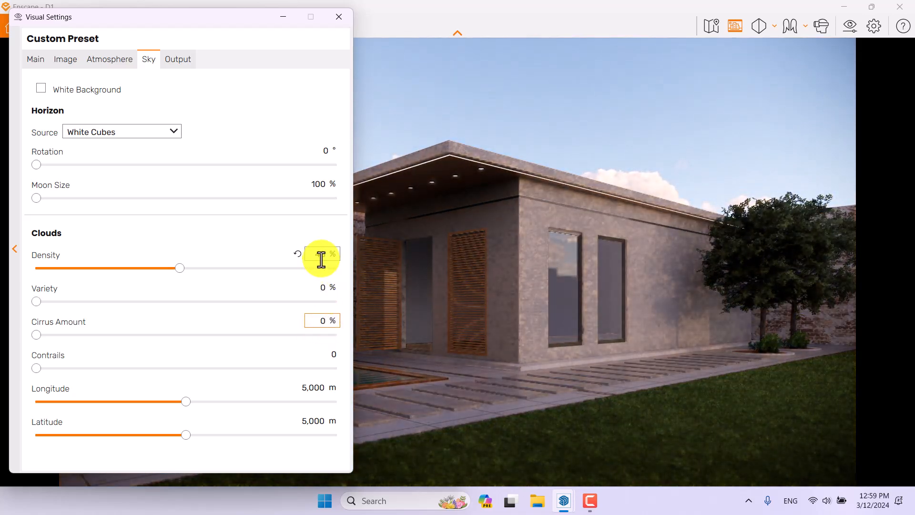
{"action": "left_click", "coordinate": [318, 253]}
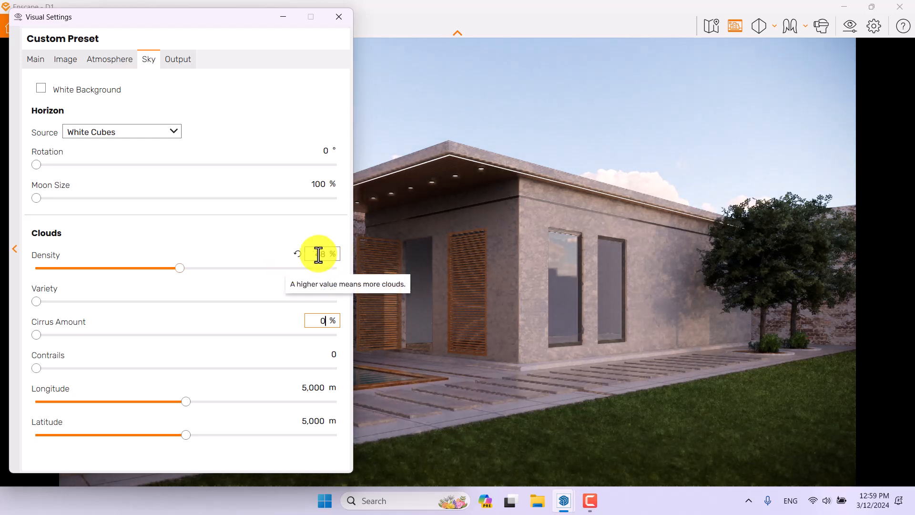
{"action": "type", "text": "0"}
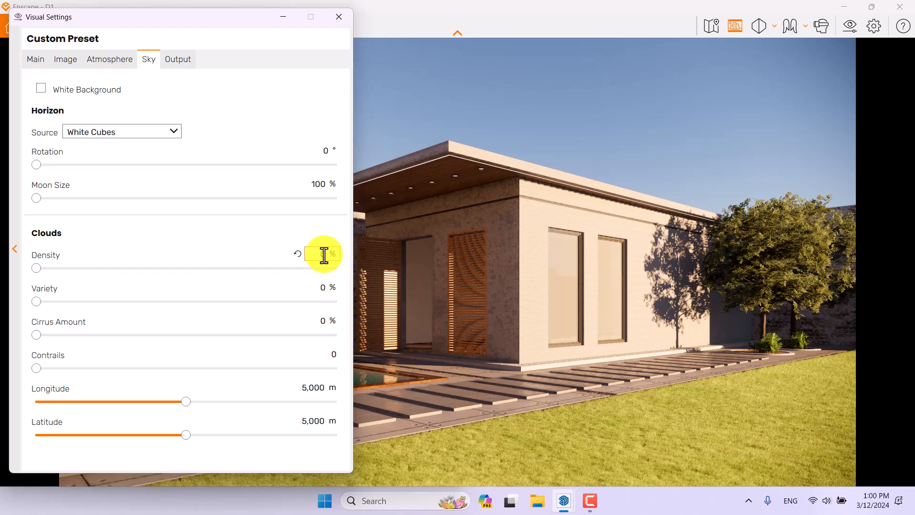
- Bring back the clouds with a cirrus amount of 84 % and a density of 44 %
{"action": "left_click_drag", "start_coordinate": [36, 268], "coordinate": [153, 271]}
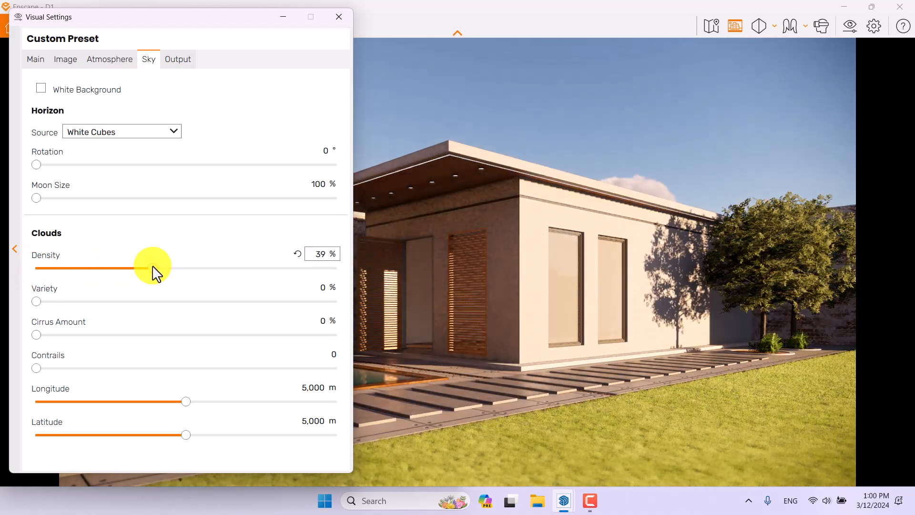
{"action": "left_click_drag", "start_coordinate": [39, 335], "coordinate": [298, 333]}
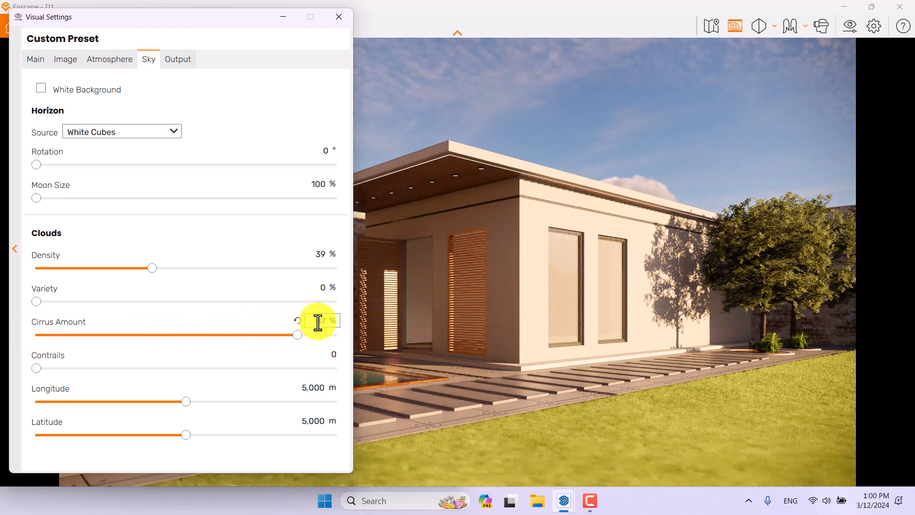
{"action": "type", "text": "84"}
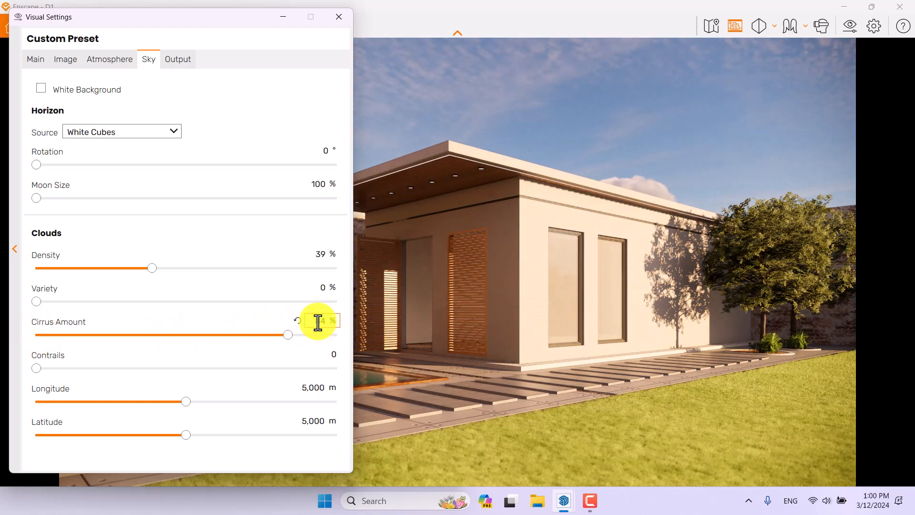
{"action": "left_click", "coordinate": [320, 258]}
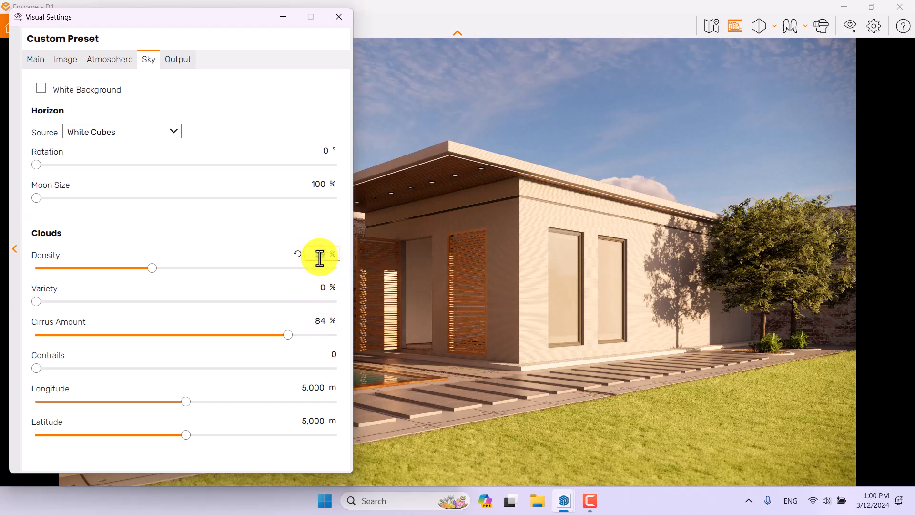
{"action": "type", "text": "44"}
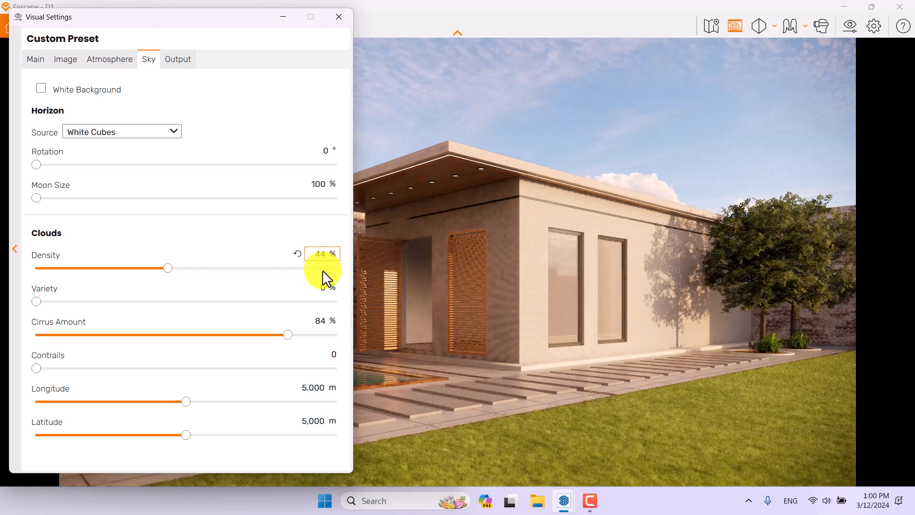
- Shift the clouds to a longitude of 96 m and a latitude of 7,229 m
{"action": "left_click_drag", "start_coordinate": [185, 404], "coordinate": [37, 404]}
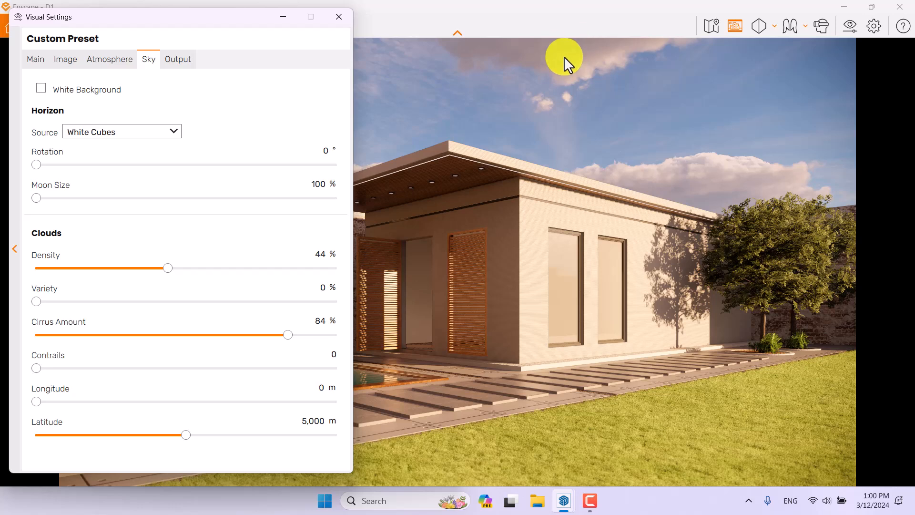
{"action": "left_click_drag", "start_coordinate": [37, 402], "coordinate": [39, 402]}
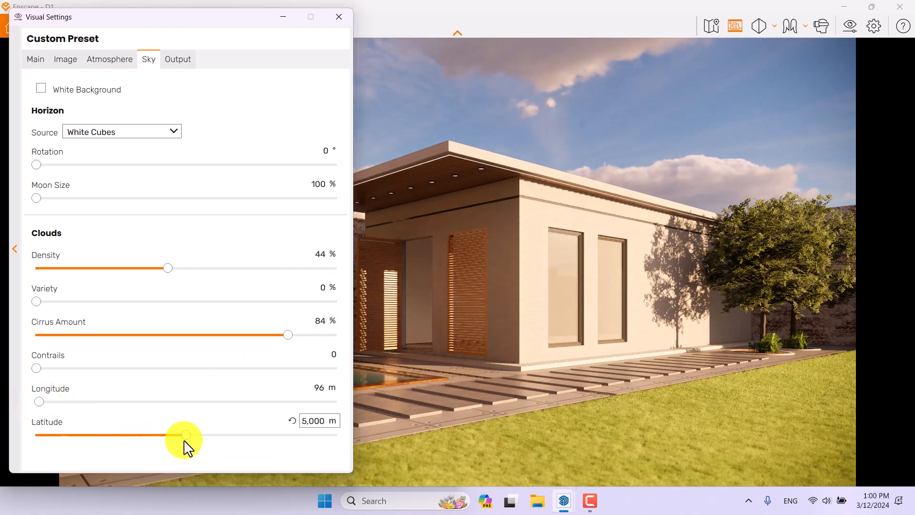
{"action": "left_click_drag", "start_coordinate": [185, 435], "coordinate": [250, 435]}
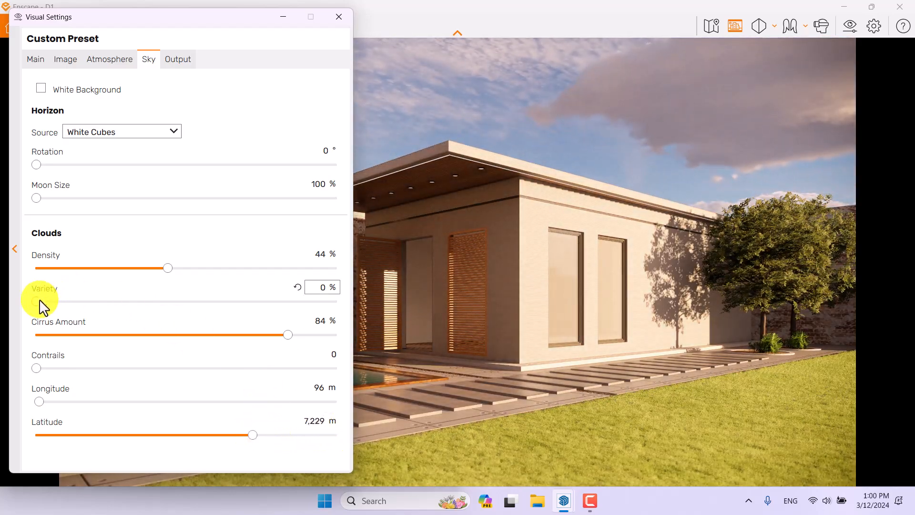
- Set the cloud variety to 22 % and move the cloud longitude to 6,194 m
{"action": "left_click", "coordinate": [327, 286]}
{"action": "type", "text": "22"}
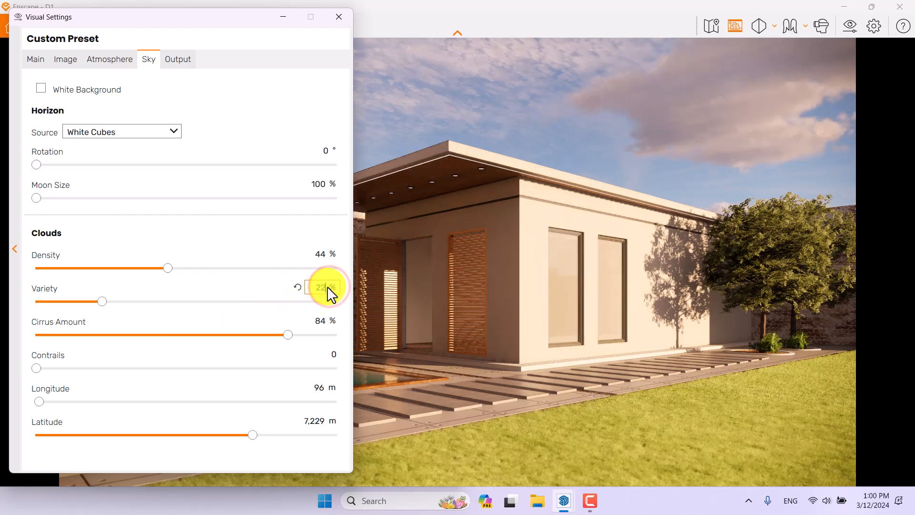
{"action": "left_click_drag", "start_coordinate": [40, 401], "coordinate": [222, 391]}
{"action": "mouse_move", "coordinate": [208, 19]}
{"action": "left_mouse_down"}
{"action": "mouse_move", "coordinate": [320, 31]}
{"action": "mouse_move", "coordinate": [689, 34]}
{"action": "mouse_move", "coordinate": [213, 25]}
{"action": "left_mouse_up"}
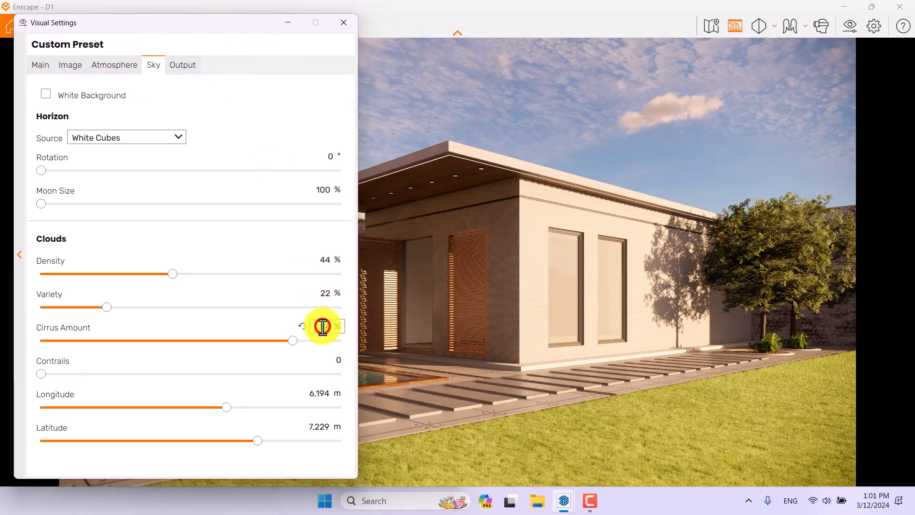
- Reduce the cirrus amount to 56 % and set the cloud latitude to 4,046 m
{"action": "type", "text": "56"}
{"action": "key", "text": "Return"}
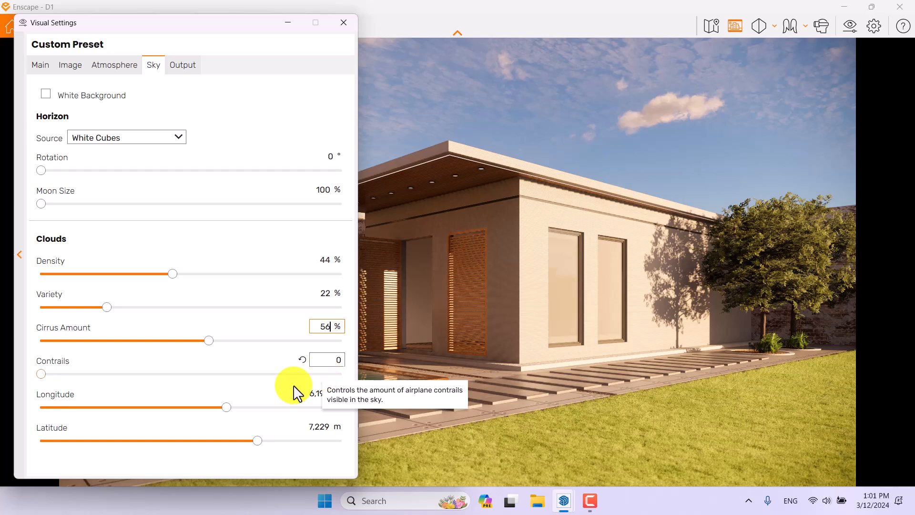
{"action": "left_click_drag", "start_coordinate": [257, 441], "coordinate": [160, 441]}
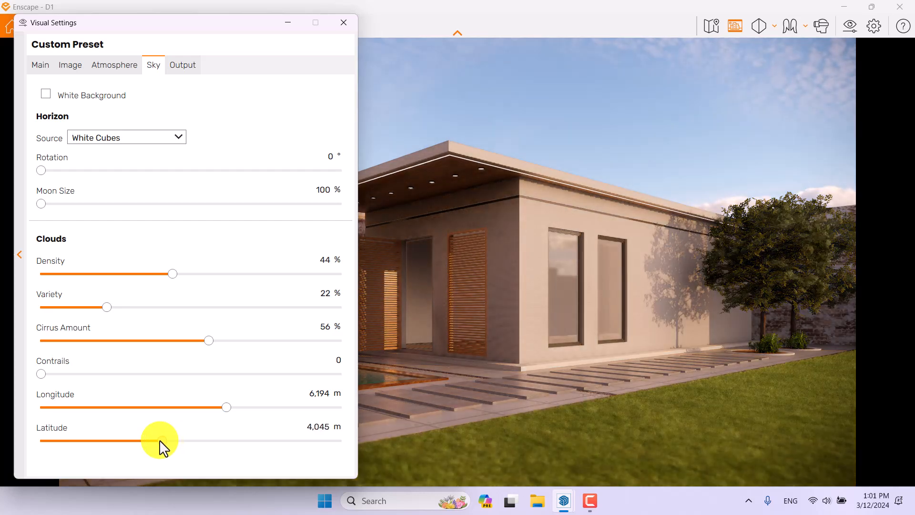
{"action": "left_click", "coordinate": [318, 427]}
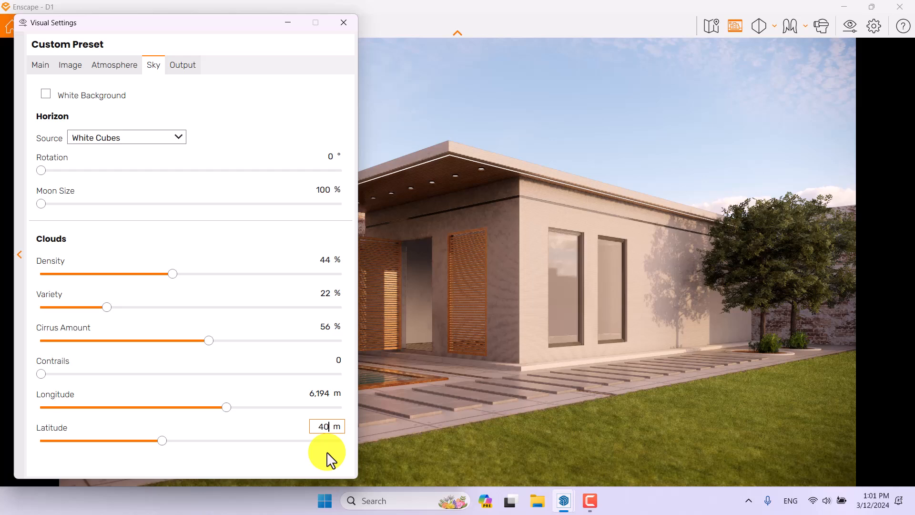
{"action": "type", "text": "4046"}
{"action": "key", "text": "Return"}
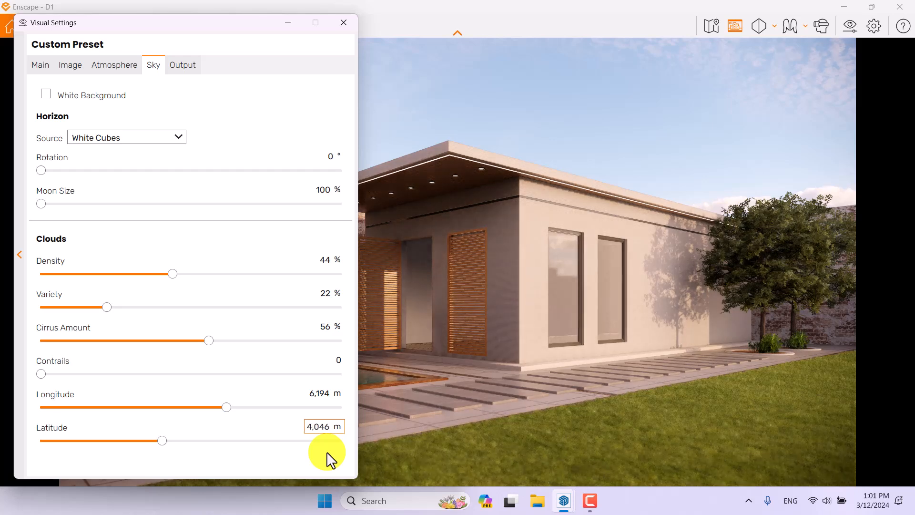
- Set the cloud longitude to 6,198 m and review the horizon source options, keeping White Cubes
{"action": "left_click", "coordinate": [321, 393]}
{"action": "type", "text": "6,198"}
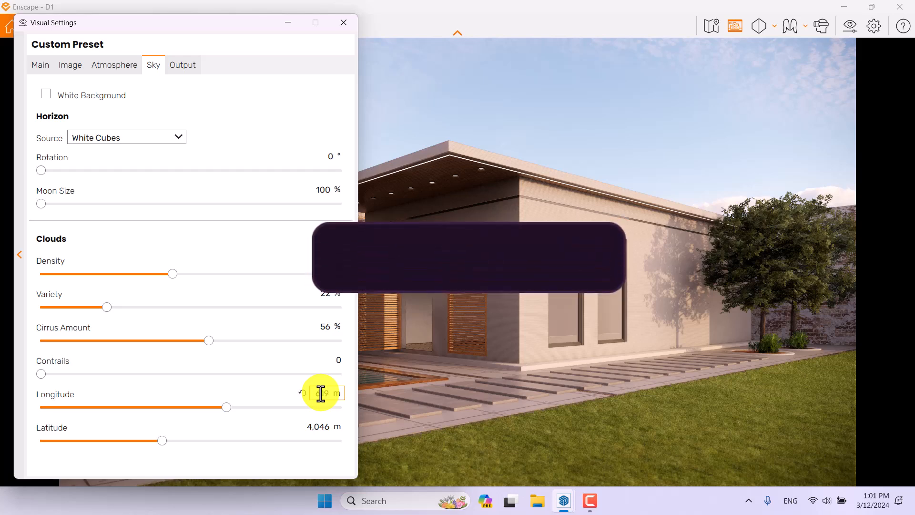
{"action": "key", "text": "Return"}
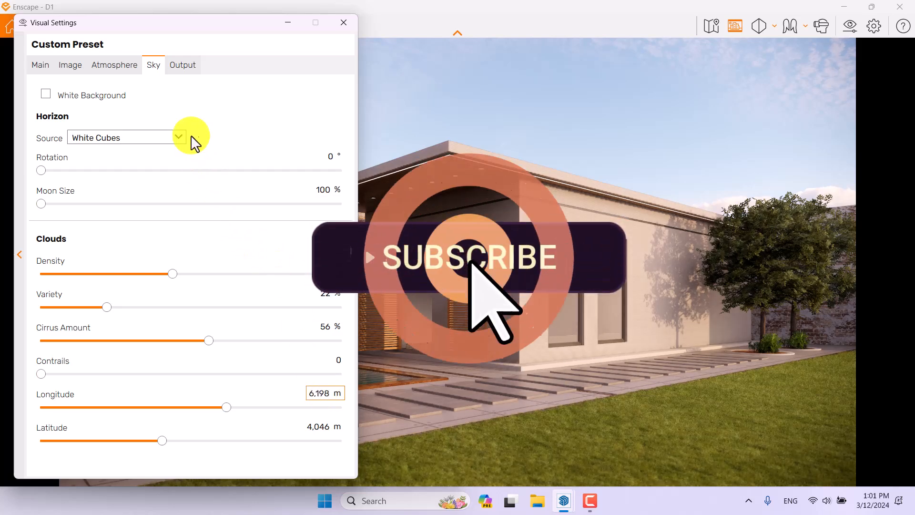
{"action": "left_click", "coordinate": [119, 137]}
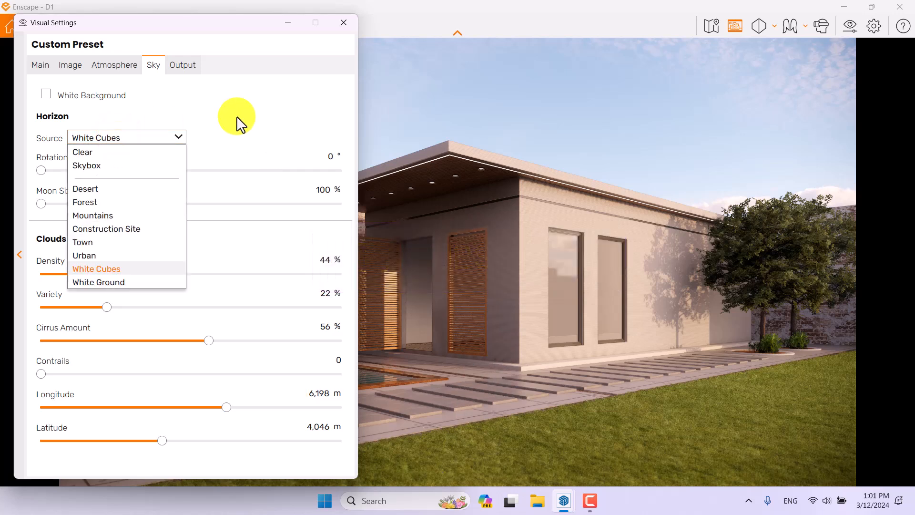
{"action": "left_click", "coordinate": [198, 96]}
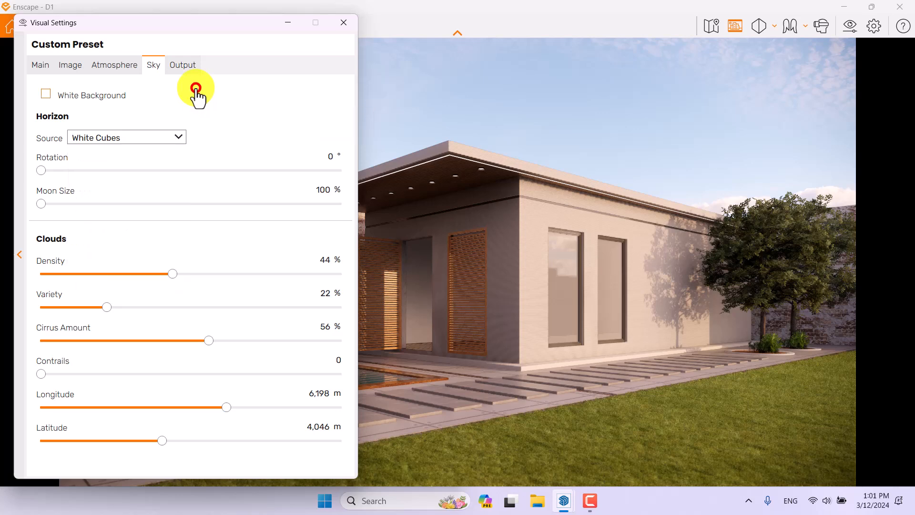
- Set the render output resolution to Ultra HD
{"action": "left_click", "coordinate": [194, 63]}
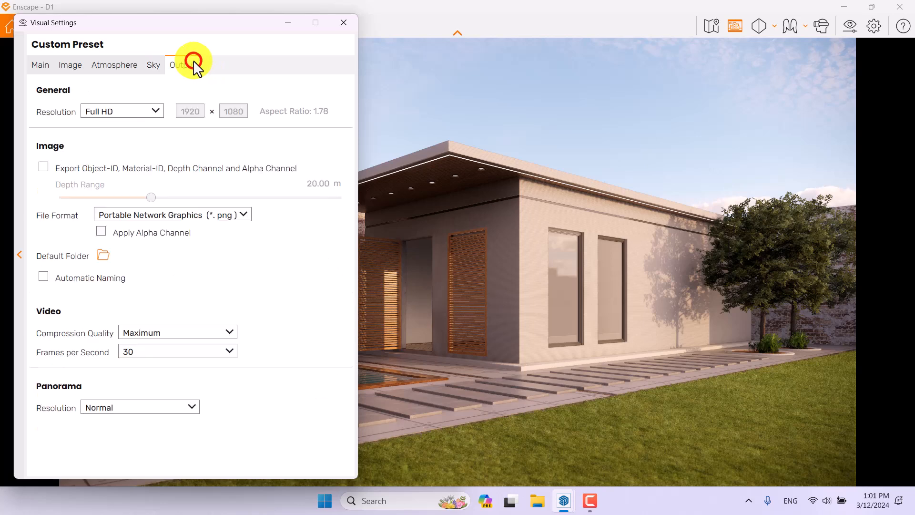
{"action": "left_click", "coordinate": [155, 111]}
{"action": "left_click", "coordinate": [124, 179]}
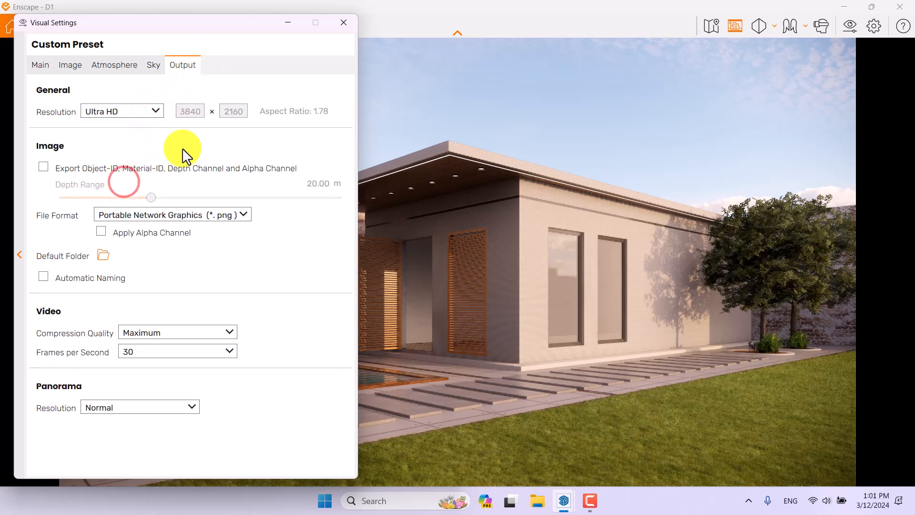
- Raise the rendering quality to Ultra and close the visual settings
{"action": "left_click", "coordinate": [46, 67]}
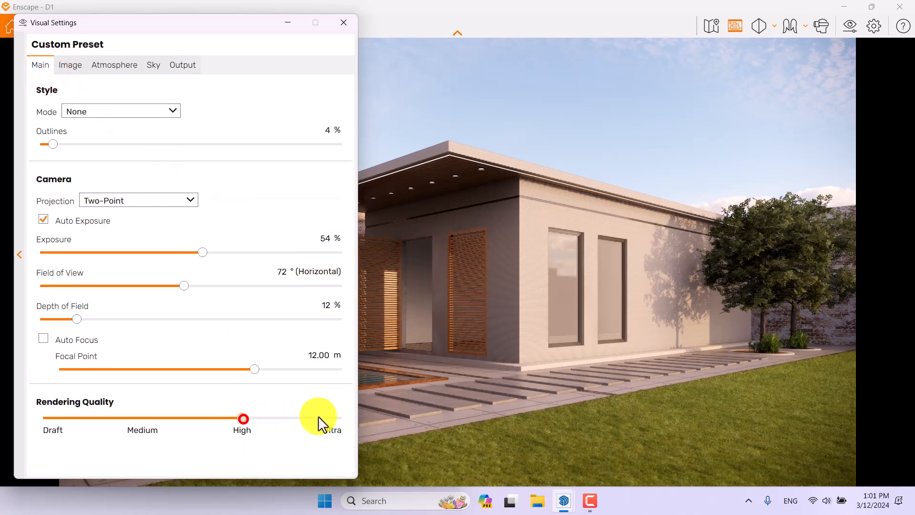
{"action": "left_click_drag", "start_coordinate": [289, 417], "coordinate": [398, 415]}
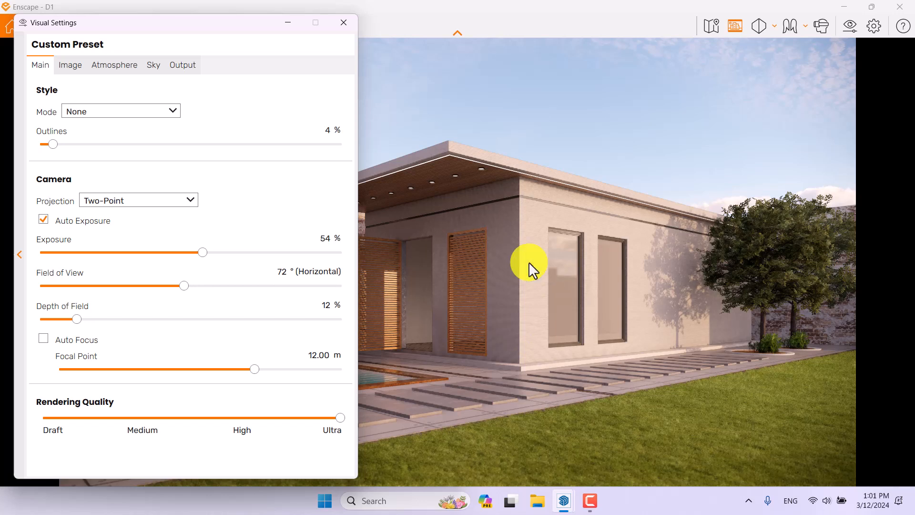
{"action": "left_click", "coordinate": [581, 506]}
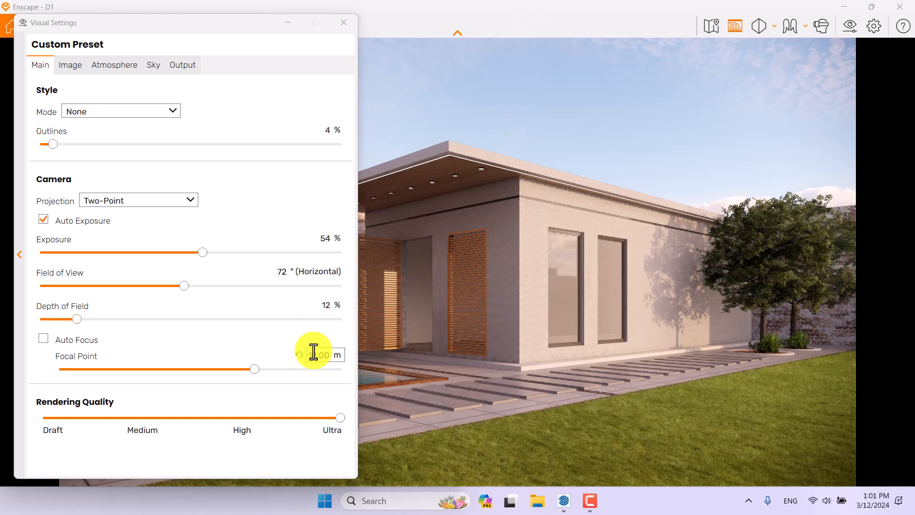
{"action": "left_click", "coordinate": [343, 22]}
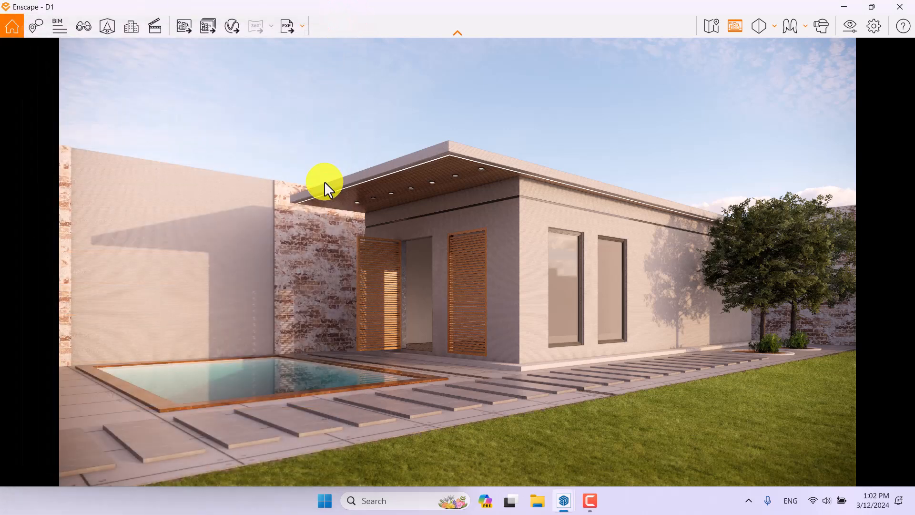
- Open the asset library and filter it to vegetation assets tagged as Tree
{"action": "left_click", "coordinate": [107, 27]}
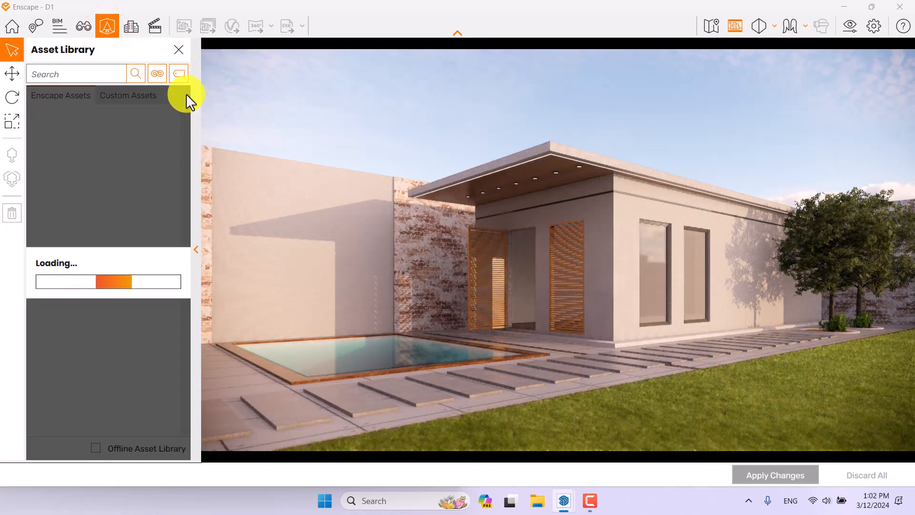
{"action": "left_click", "coordinate": [157, 73]}
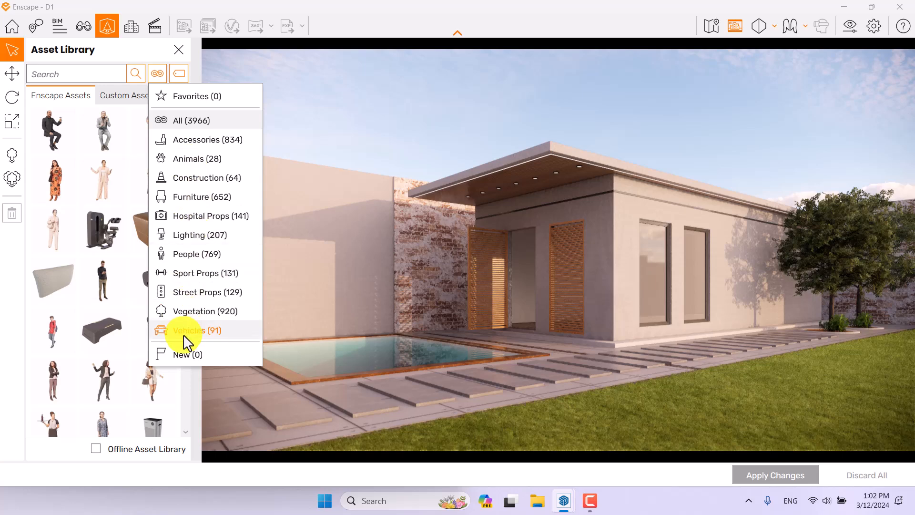
{"action": "left_click", "coordinate": [183, 313]}
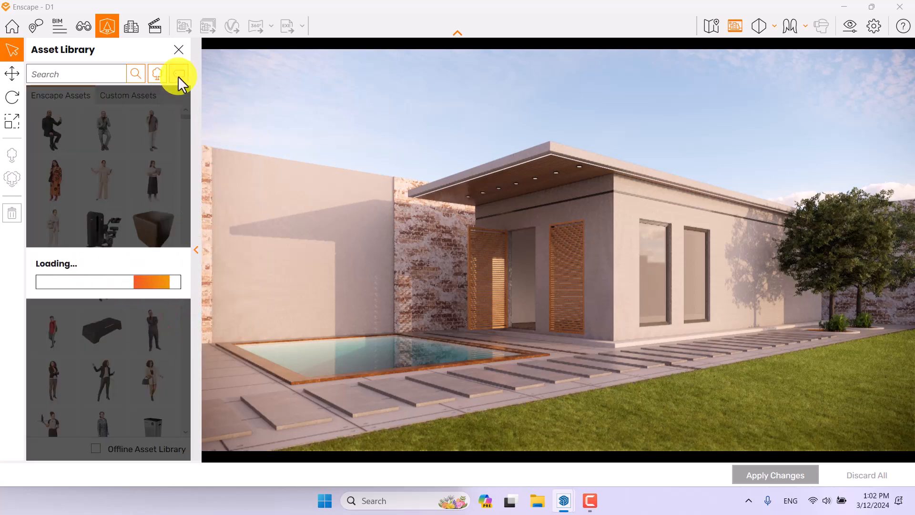
{"action": "left_click", "coordinate": [178, 76]}
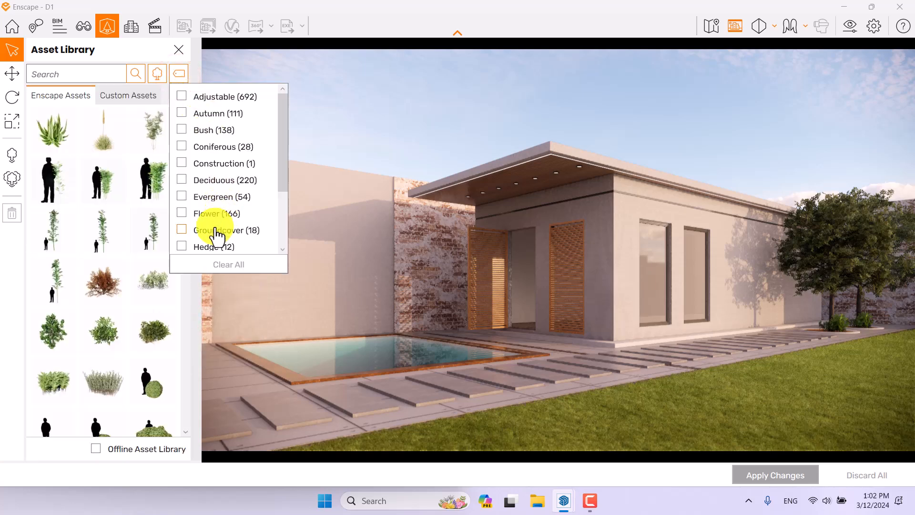
{"action": "scroll", "coordinate": [215, 230], "scroll_direction": "down", "scroll_amount": 3}
{"action": "left_click", "coordinate": [183, 242]}
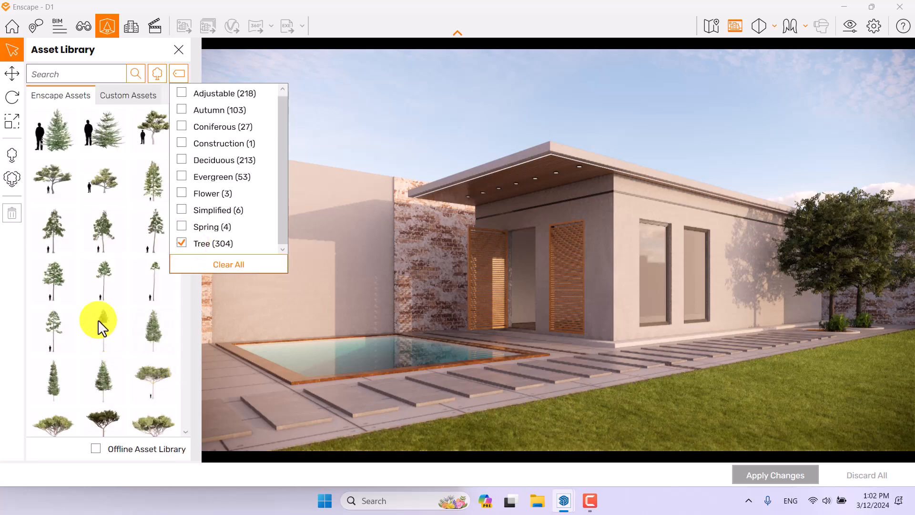
- Place one Deciduous Tree 172: Elm (autumn) on the lawn in the foreground beside the house and apply the change
{"action": "left_click", "coordinate": [99, 232]}
{"action": "scroll", "coordinate": [108, 290], "scroll_direction": "down", "scroll_amount": 2}
{"action": "scroll", "coordinate": [108, 298], "scroll_direction": "down", "scroll_amount": 10}
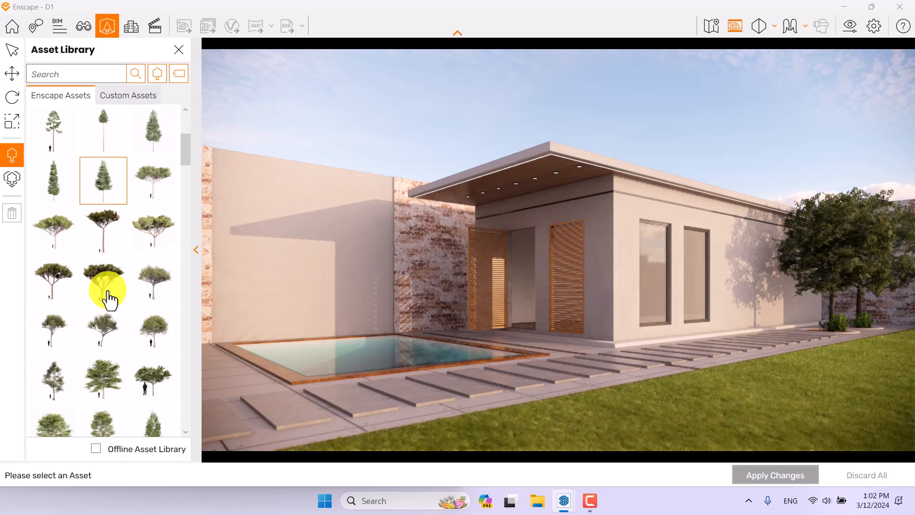
{"action": "scroll", "coordinate": [108, 286], "scroll_direction": "down", "scroll_amount": 1}
{"action": "left_click", "coordinate": [102, 239]}
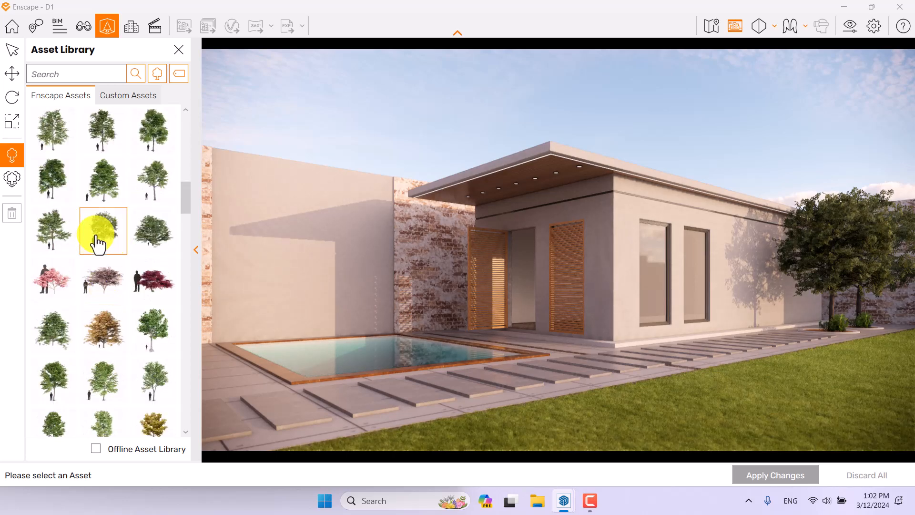
{"action": "scroll", "coordinate": [98, 243], "scroll_direction": "down", "scroll_amount": 2}
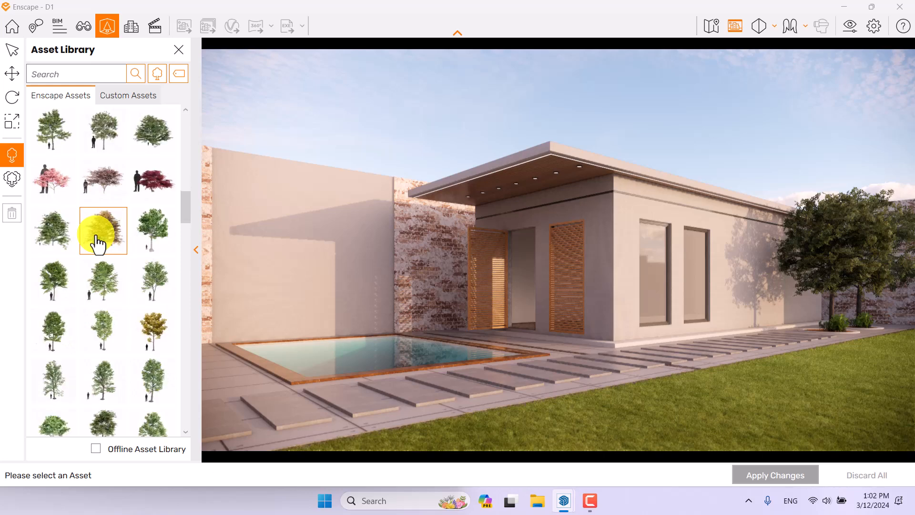
{"action": "left_click", "coordinate": [106, 131]}
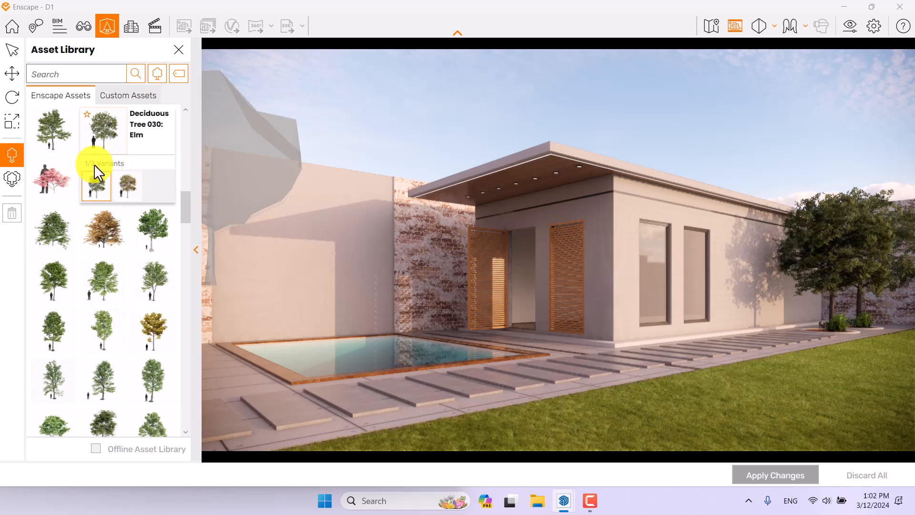
{"action": "left_click", "coordinate": [125, 184]}
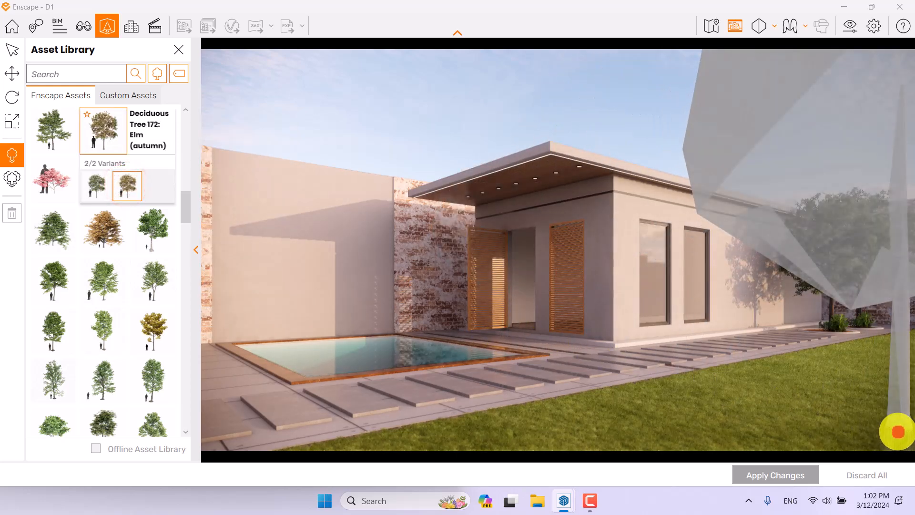
{"action": "left_click", "coordinate": [898, 431]}
{"action": "left_click", "coordinate": [785, 473]}
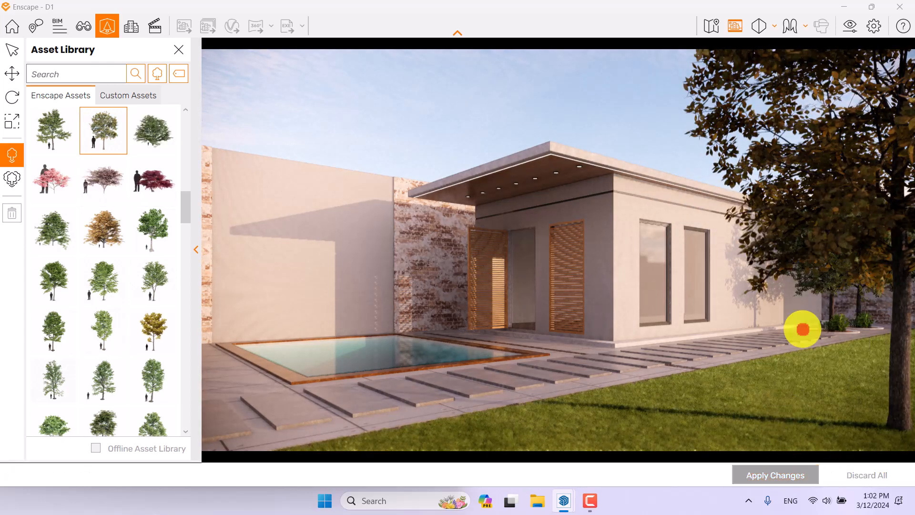
- Move the autumn elm on the lawn to X 14.480, Y 0.300, Z -5.740 and apply the change
{"action": "left_click", "coordinate": [8, 53]}
{"action": "left_click", "coordinate": [822, 241]}
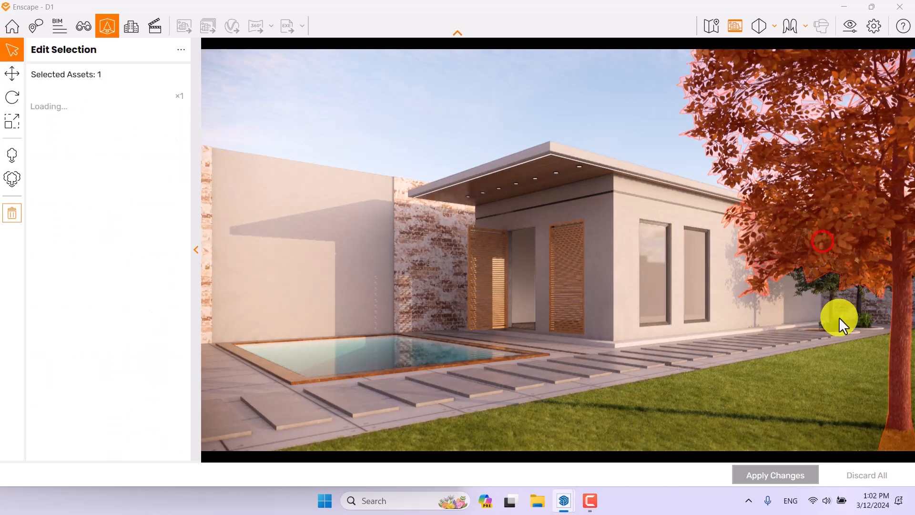
{"action": "left_click", "coordinate": [8, 68]}
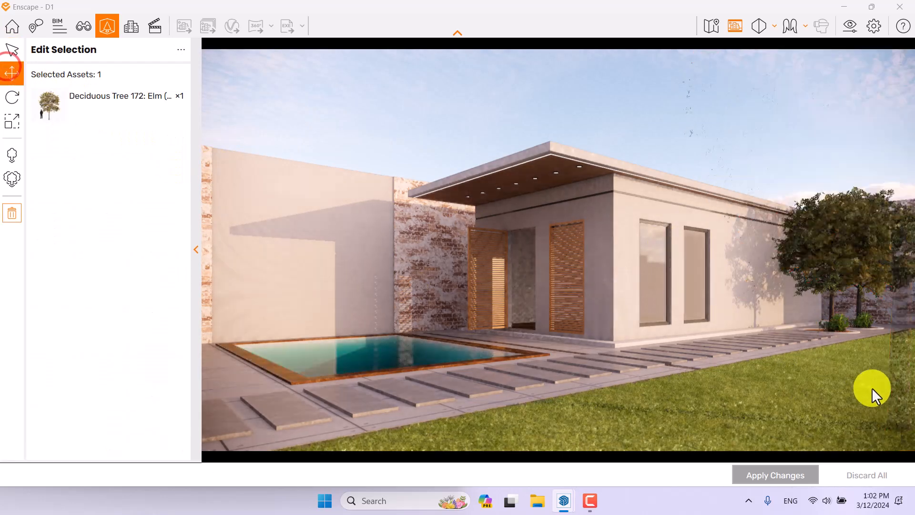
{"action": "right_click_drag", "start_coordinate": [716, 373], "coordinate": [719, 375]}
{"action": "left_click_drag", "start_coordinate": [791, 397], "coordinate": [810, 420]}
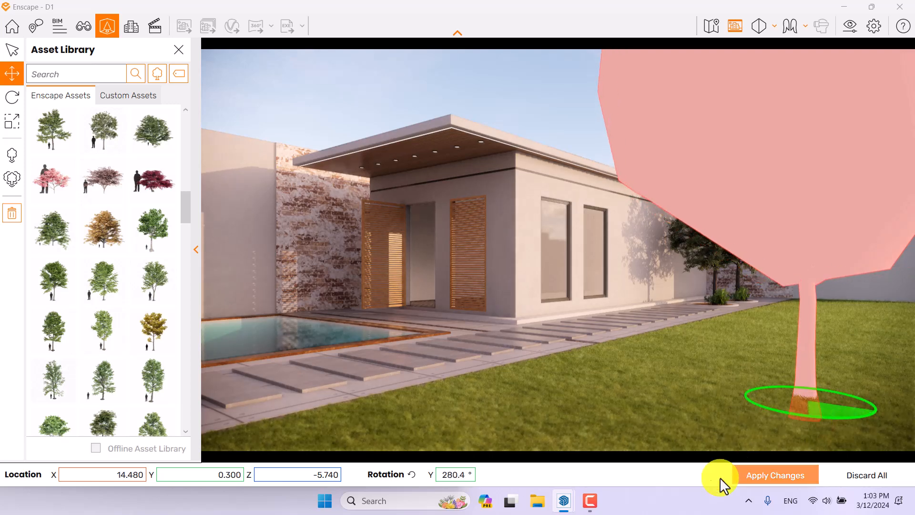
{"action": "left_click", "coordinate": [770, 474]}
- Return to the saved Camera 001 view and close the view management
{"action": "left_click", "coordinate": [393, 298]}
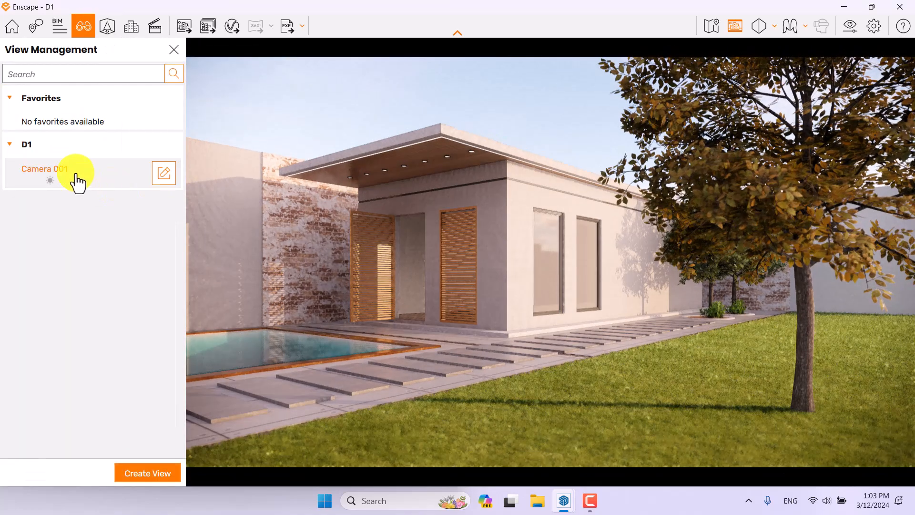
{"action": "left_click", "coordinate": [75, 172]}
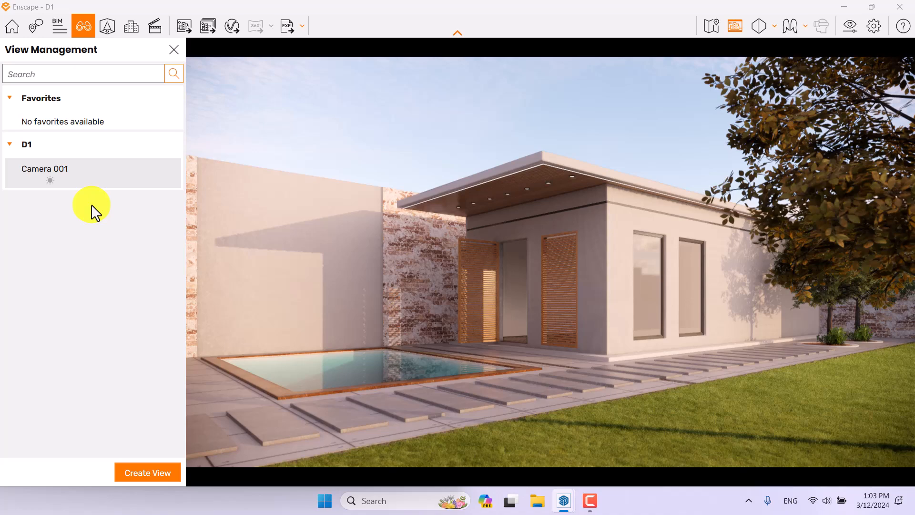
{"action": "left_click", "coordinate": [174, 50]}
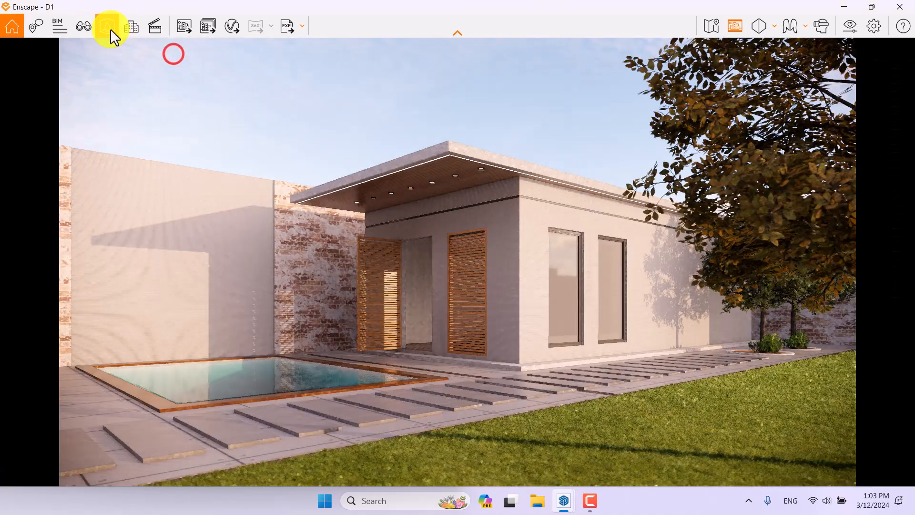
- Reopen the asset library and start multi-asset placement with a rectangular area
{"action": "left_click", "coordinate": [110, 29]}
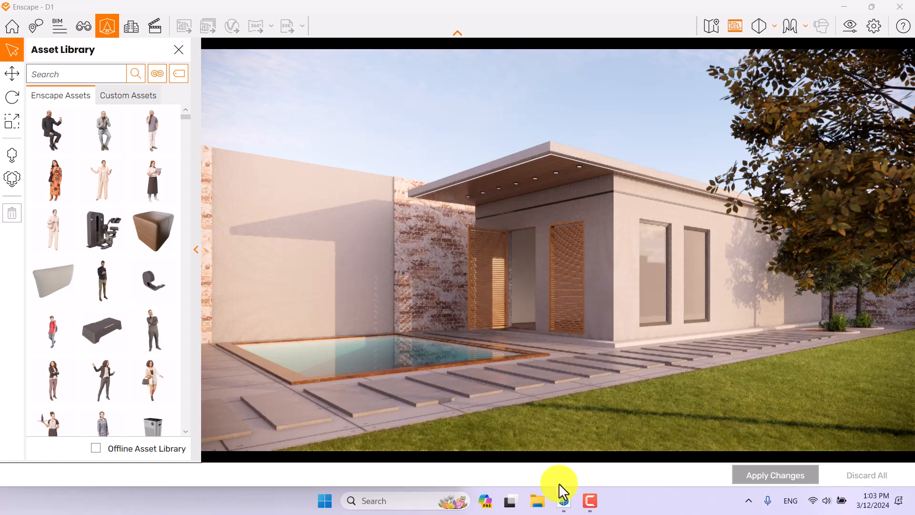
{"action": "mouse_move", "coordinate": [566, 497]}
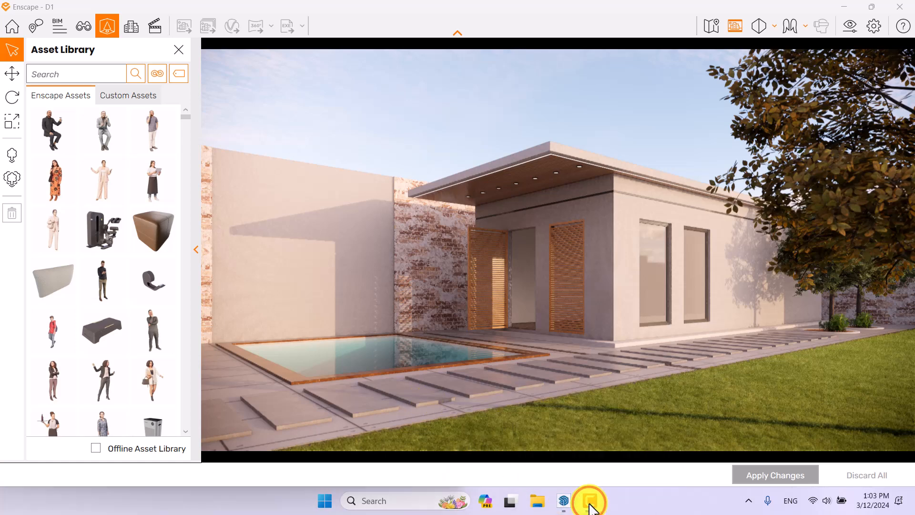
{"action": "left_click", "coordinate": [16, 187]}
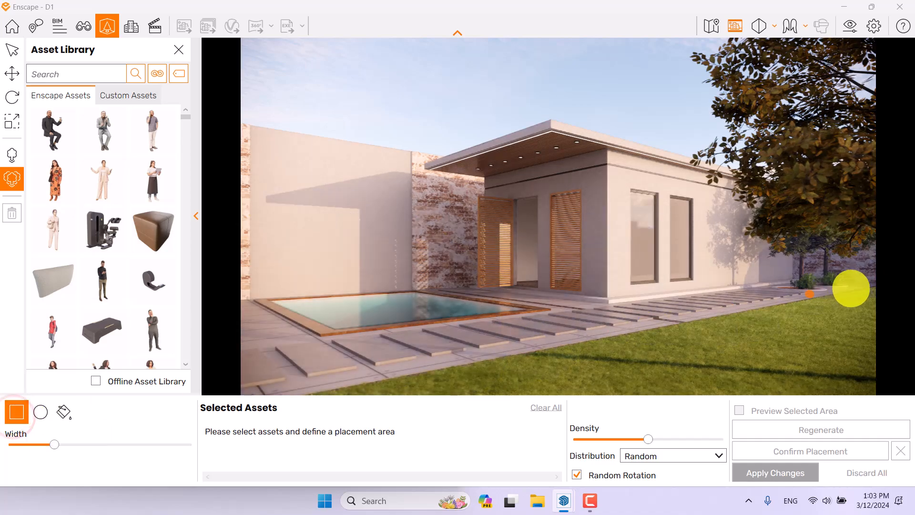
- Define a rectangular placement area along the lawn edge beside the stepping-stone path
{"action": "mouse_move", "coordinate": [707, 302]}
{"action": "right_mouse_down"}
{"action": "mouse_move", "coordinate": [707, 311]}
{"action": "mouse_move", "coordinate": [697, 294]}
{"action": "right_mouse_up"}
{"action": "left_click", "coordinate": [635, 272]}
{"action": "left_click_drag", "start_coordinate": [685, 337], "coordinate": [684, 338]}
{"action": "scroll", "coordinate": [598, 359], "scroll_direction": "up", "scroll_amount": 3}
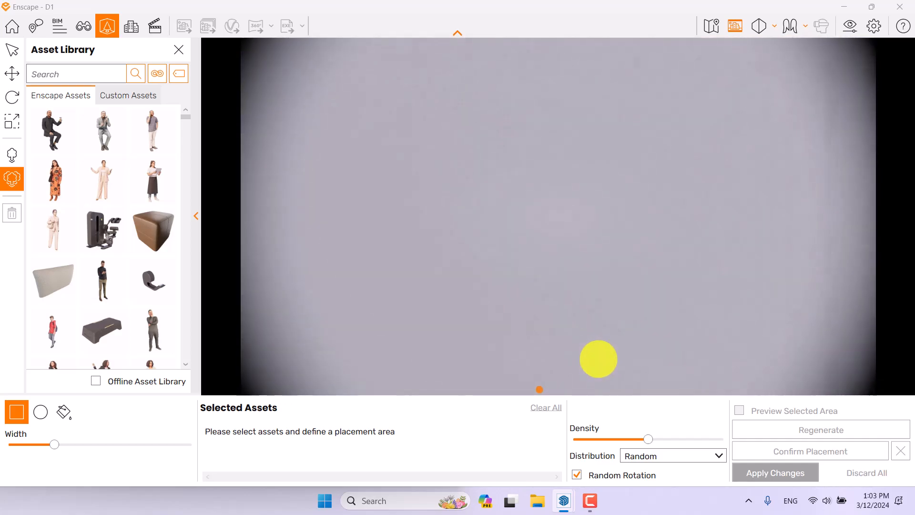
{"action": "scroll", "coordinate": [605, 300], "scroll_direction": "down", "scroll_amount": 4}
{"action": "scroll", "coordinate": [614, 314], "scroll_direction": "up", "scroll_amount": 2}
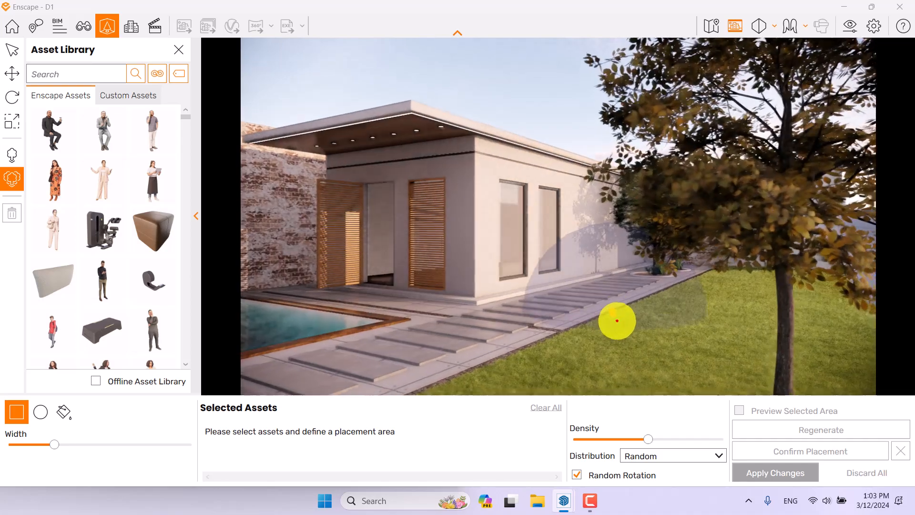
{"action": "left_click", "coordinate": [617, 321]}
{"action": "right_click_drag", "start_coordinate": [619, 321], "coordinate": [617, 321]}
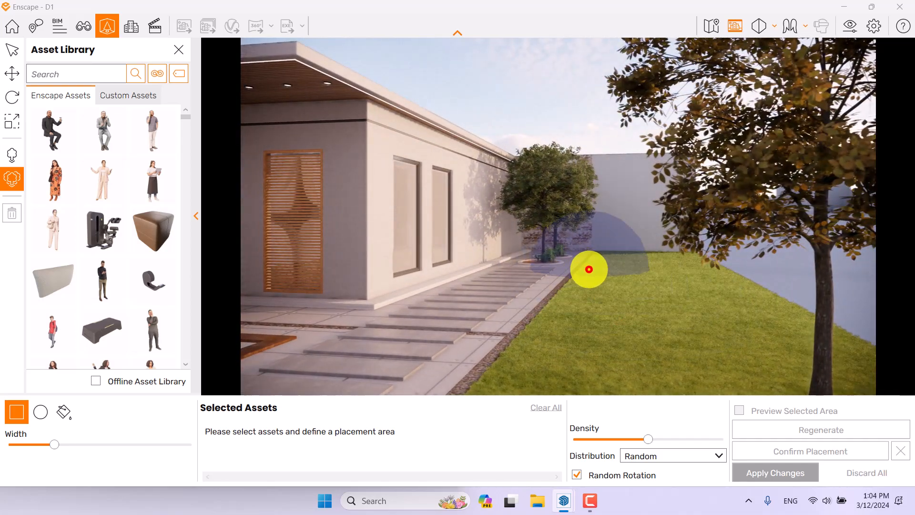
{"action": "right_click_drag", "start_coordinate": [553, 319], "coordinate": [542, 319]}
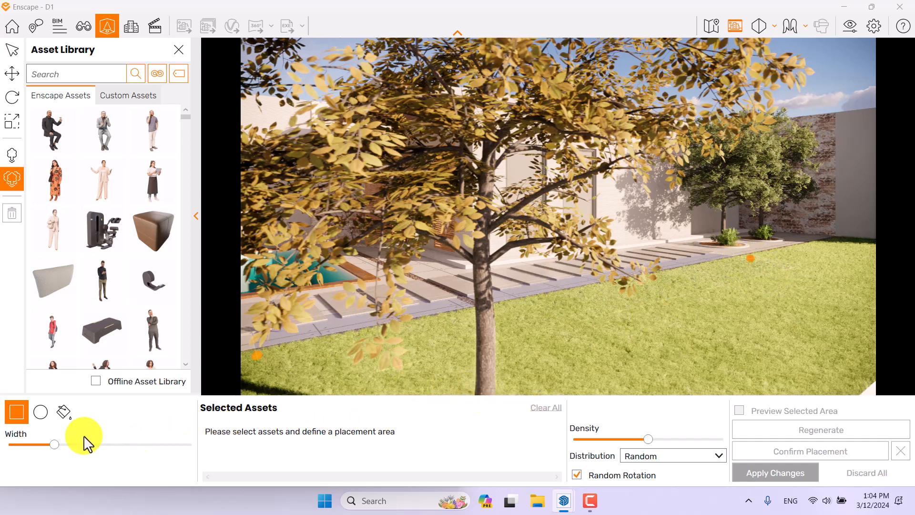
- Reduce the width of the rectangular placement area to a narrow strip
{"action": "left_click", "coordinate": [55, 445]}
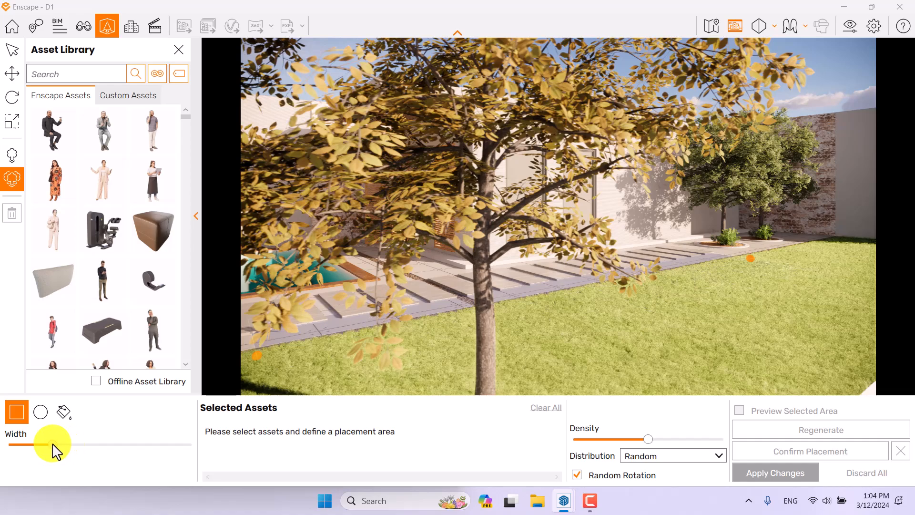
{"action": "left_click_drag", "start_coordinate": [627, 375], "coordinate": [633, 375]}
{"action": "key", "text": "w"}
{"action": "key", "text": "a"}
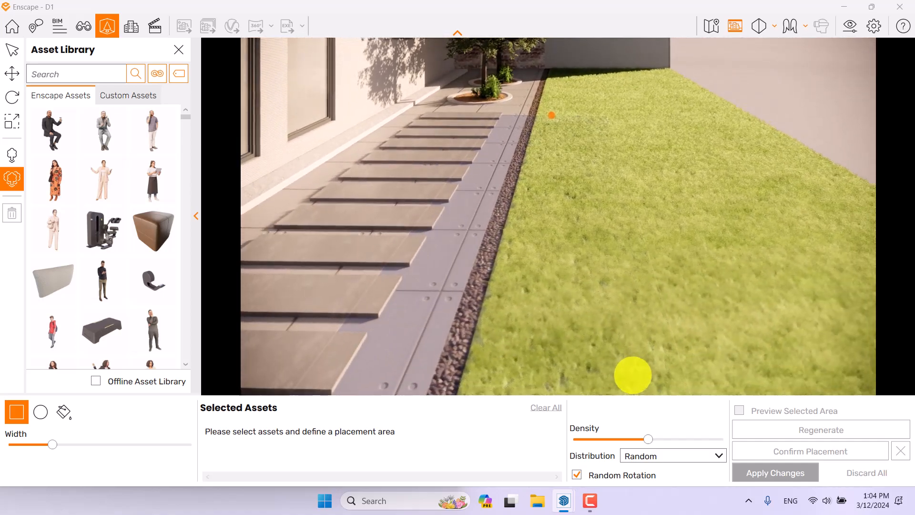
{"action": "right_click_drag", "start_coordinate": [600, 154], "coordinate": [570, 122], "text": "shift"}
{"action": "scroll", "coordinate": [549, 115], "scroll_direction": "down", "scroll_amount": 1}
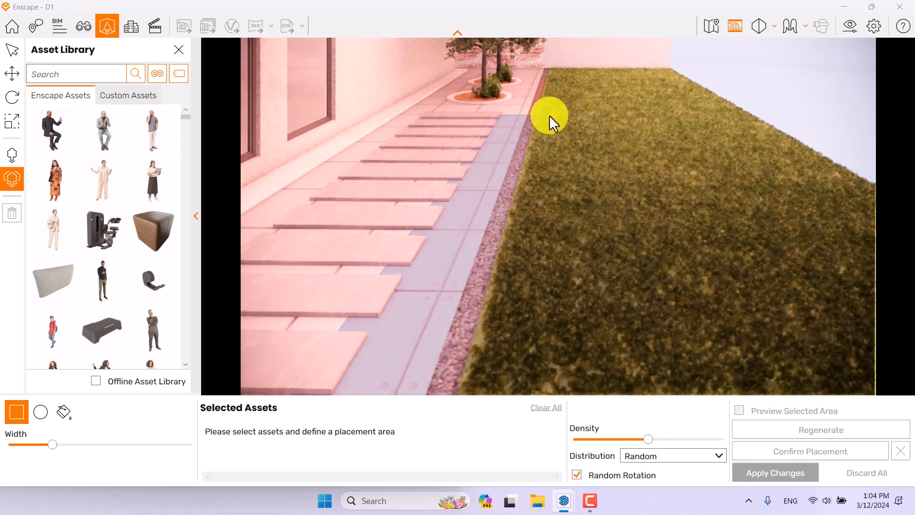
{"action": "right_click_drag", "start_coordinate": [568, 119], "coordinate": [567, 120]}
{"action": "left_click_drag", "start_coordinate": [54, 445], "coordinate": [32, 444]}
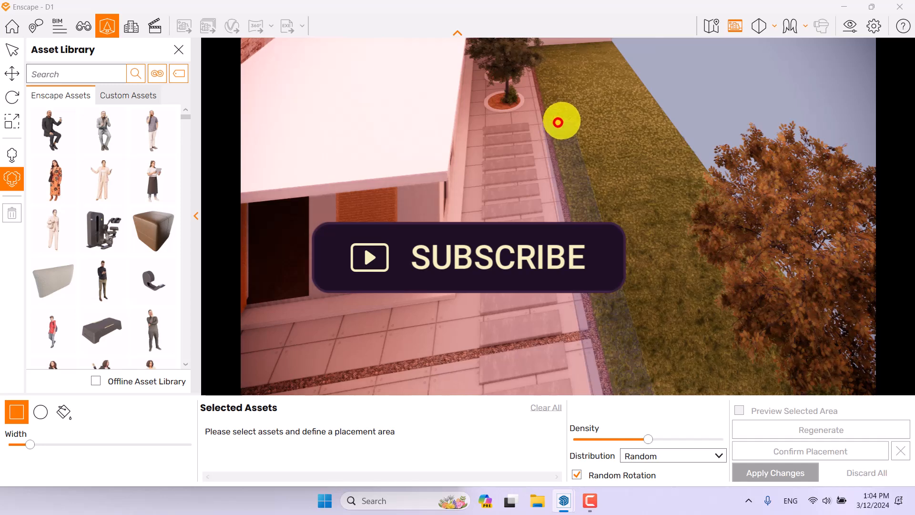
- Reposition the end points of the placement strip so it lies on the lawn alongside the paving
{"action": "left_click", "coordinate": [575, 116]}
{"action": "left_click_drag", "start_coordinate": [643, 170], "coordinate": [645, 172]}
{"action": "left_click_drag", "start_coordinate": [550, 321], "coordinate": [582, 294]}
{"action": "left_click", "coordinate": [583, 293]}
{"action": "left_click_drag", "start_coordinate": [667, 253], "coordinate": [619, 259]}
{"action": "left_click_drag", "start_coordinate": [530, 156], "coordinate": [521, 162]}
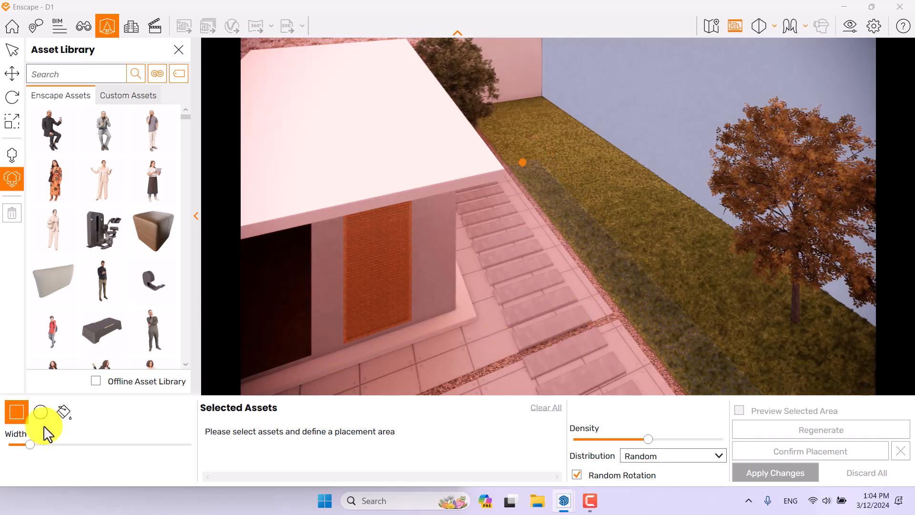
- Filter the asset library to the Vegetation category with the Flower tag
{"action": "left_click", "coordinate": [160, 74]}
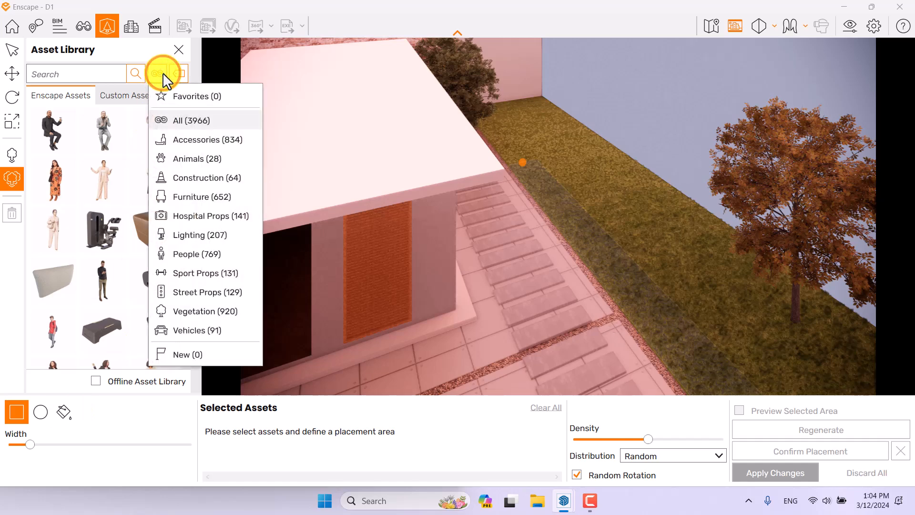
{"action": "left_click", "coordinate": [193, 310]}
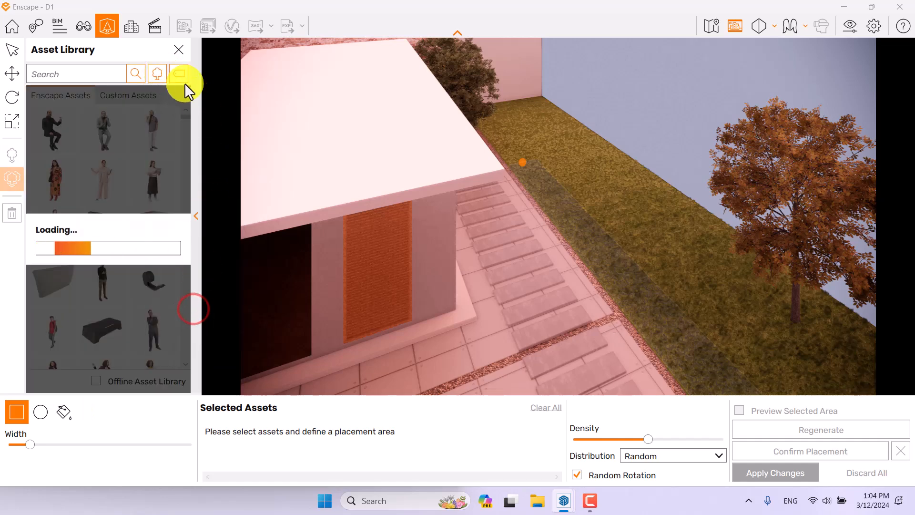
{"action": "left_click", "coordinate": [181, 76]}
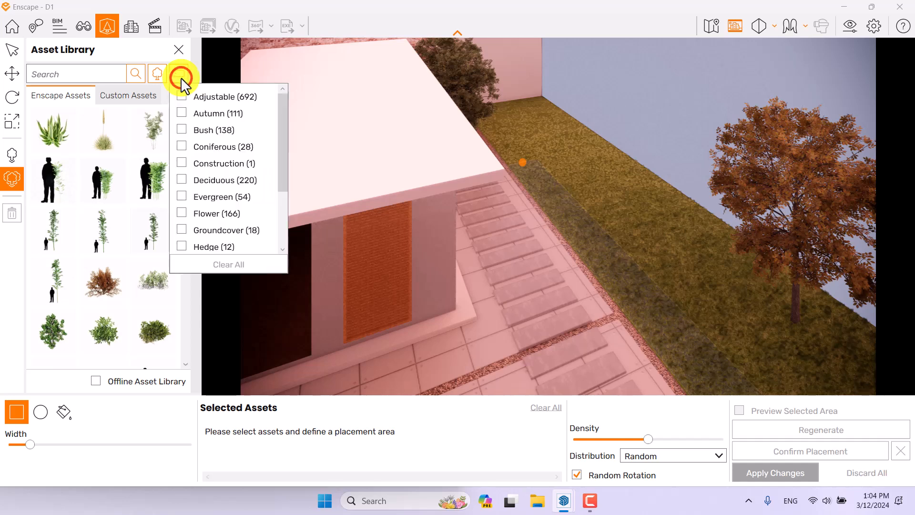
{"action": "left_click", "coordinate": [188, 214]}
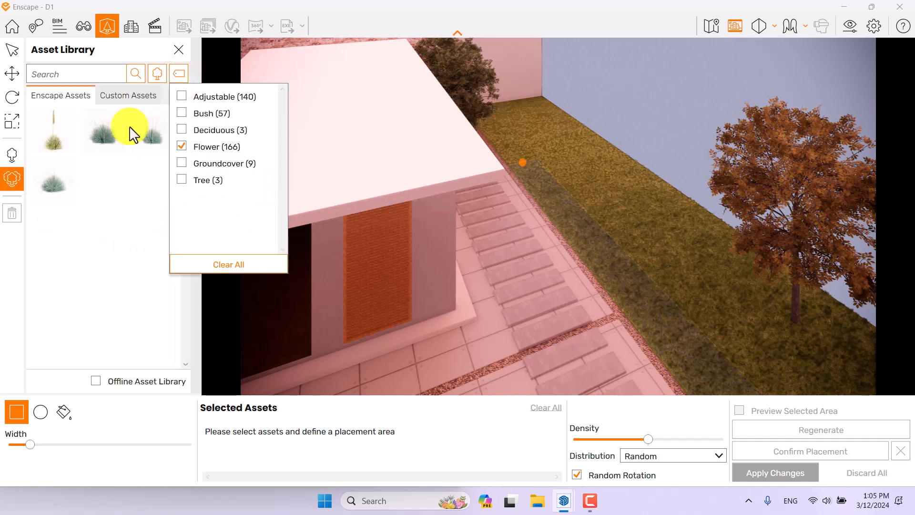
{"action": "left_click", "coordinate": [102, 55]}
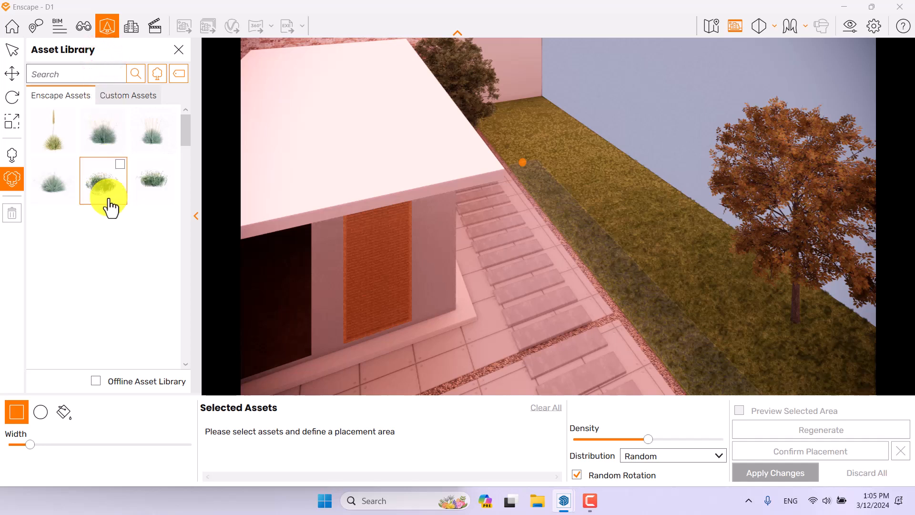
- Select Flower 003: California Sunflower as the asset for the placement area
{"action": "scroll", "coordinate": [126, 252], "scroll_direction": "down", "scroll_amount": 2}
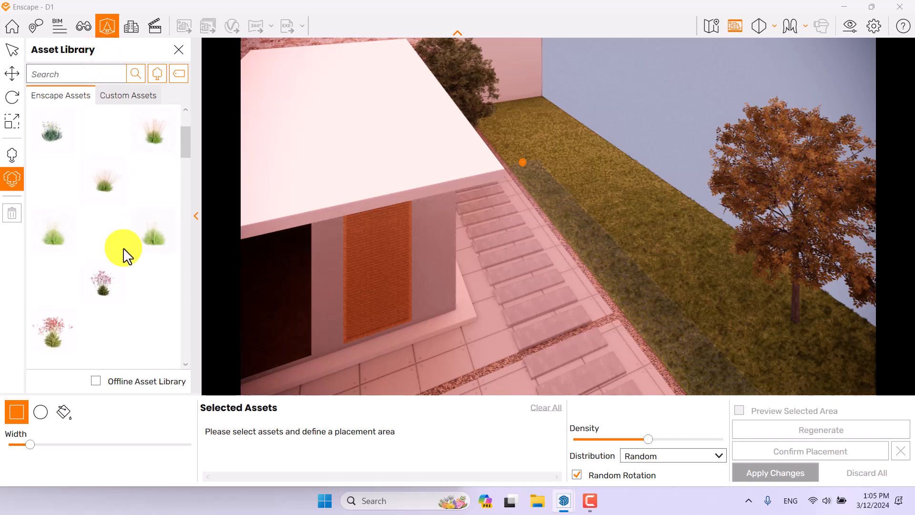
{"action": "scroll", "coordinate": [127, 255], "scroll_direction": "down", "scroll_amount": 1}
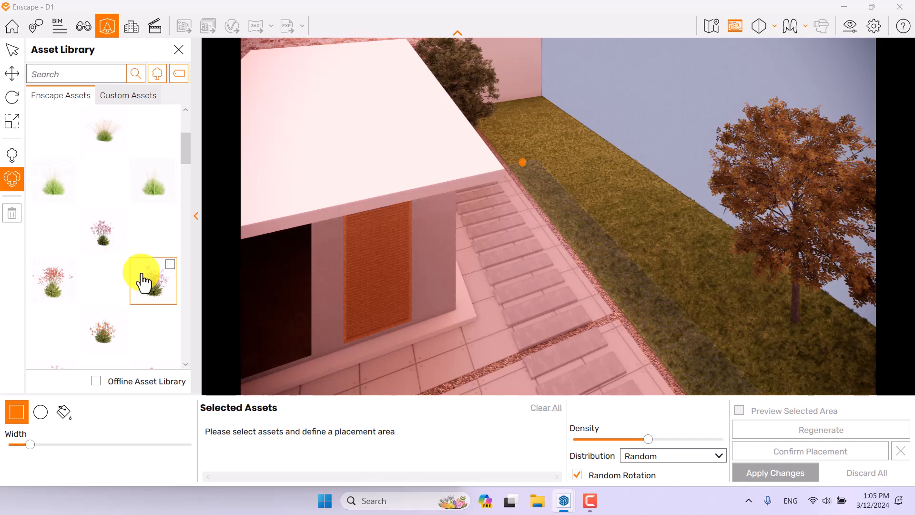
{"action": "scroll", "coordinate": [143, 269], "scroll_direction": "down", "scroll_amount": 4}
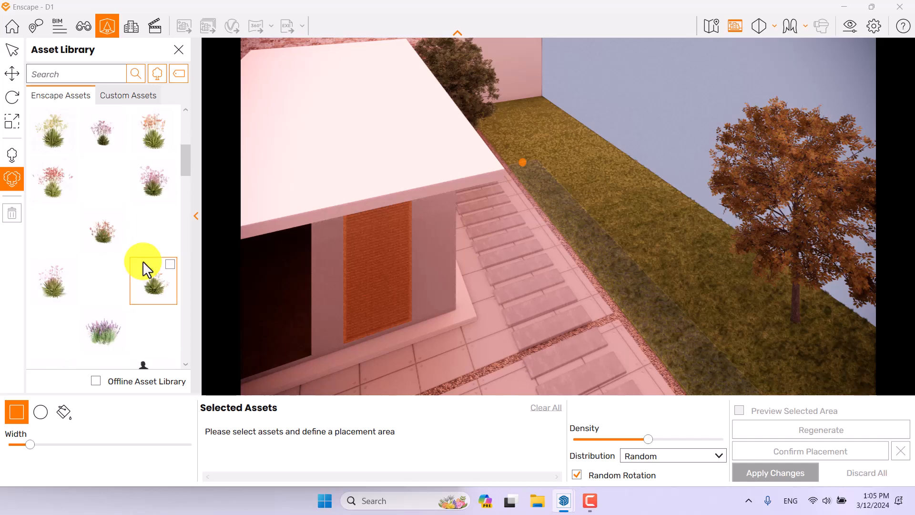
{"action": "scroll", "coordinate": [144, 272], "scroll_direction": "down", "scroll_amount": 3}
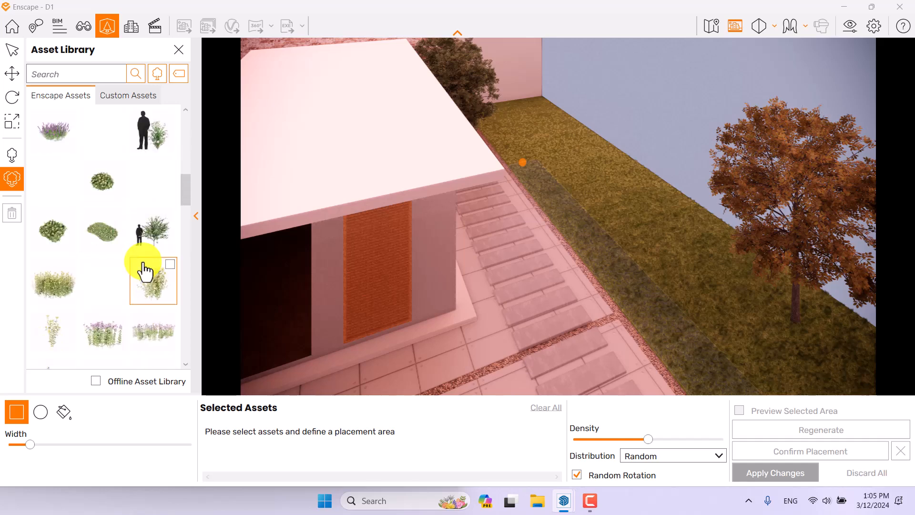
{"action": "left_click", "coordinate": [163, 265]}
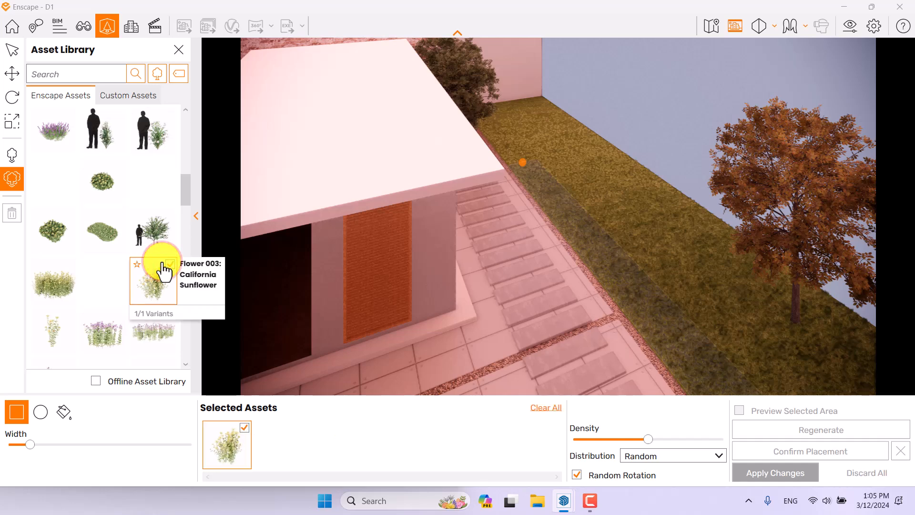
- Raise the placement density to its maximum and extend the near end of the strip to the boundary wall
{"action": "left_click_drag", "start_coordinate": [607, 204], "coordinate": [625, 208]}
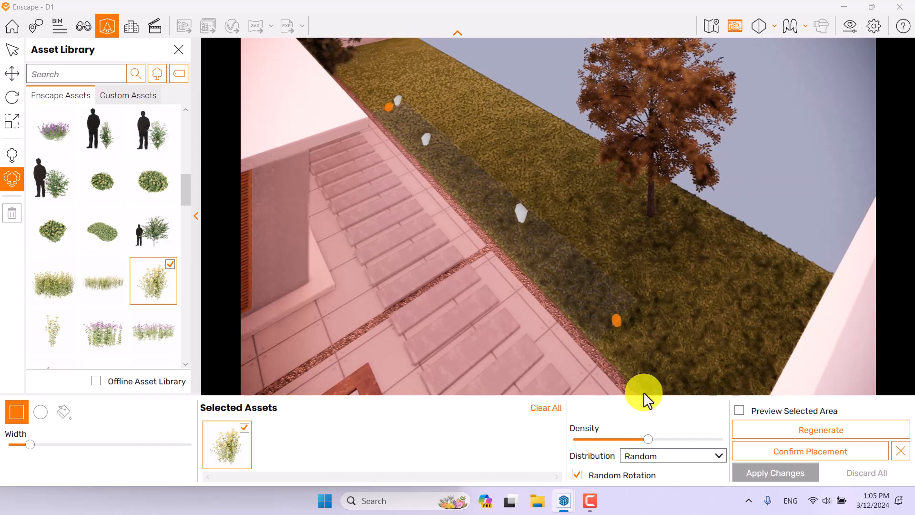
{"action": "left_click_drag", "start_coordinate": [649, 439], "coordinate": [755, 451]}
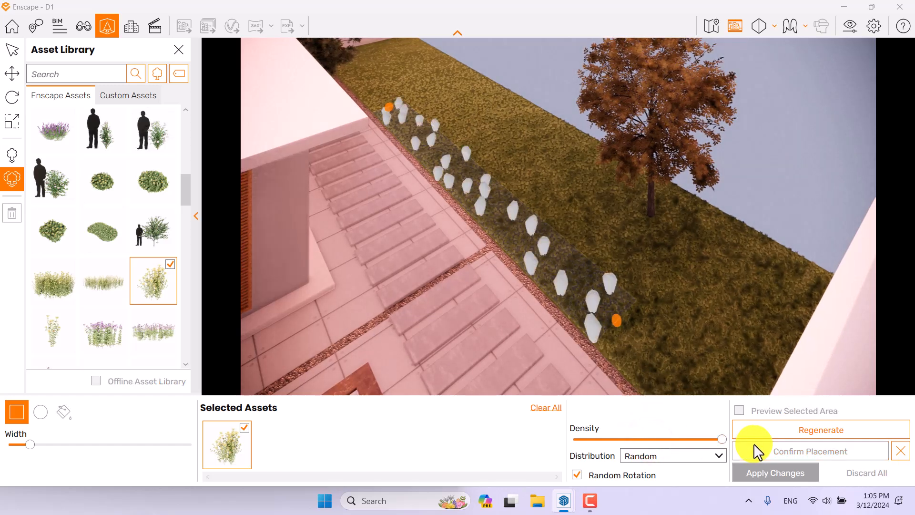
{"action": "left_click_drag", "start_coordinate": [495, 286], "coordinate": [494, 243]}
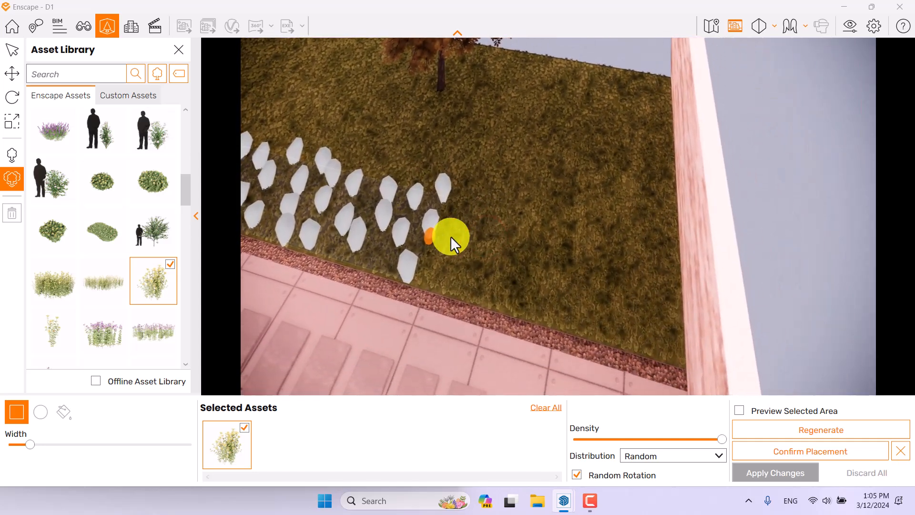
{"action": "left_click_drag", "start_coordinate": [429, 235], "coordinate": [670, 284]}
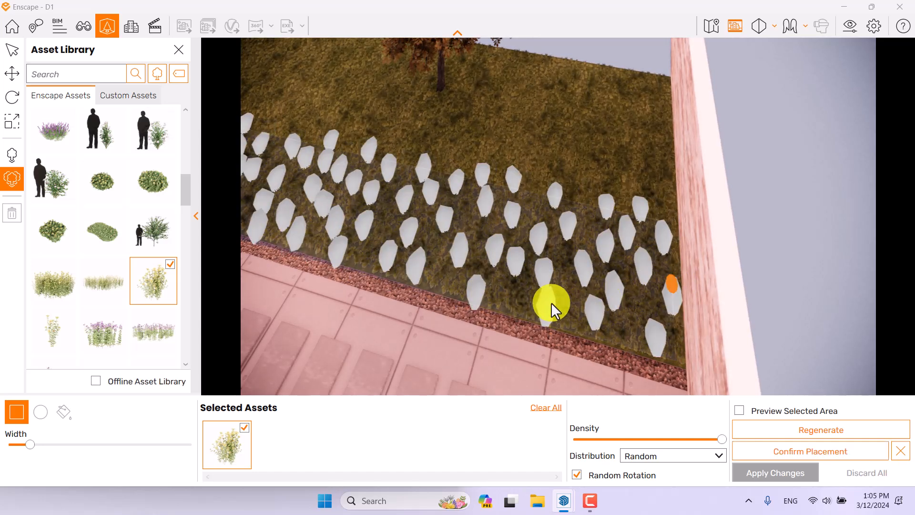
- Switch the projection to Perspective to check the full planting strip along the lawn
{"action": "right_click_drag", "start_coordinate": [460, 299], "coordinate": [449, 266]}
{"action": "left_click", "coordinate": [759, 25]}
{"action": "left_click", "coordinate": [795, 70]}
{"action": "left_click", "coordinate": [813, 51]}
{"action": "left_click_drag", "start_coordinate": [442, 182], "coordinate": [471, 185]}
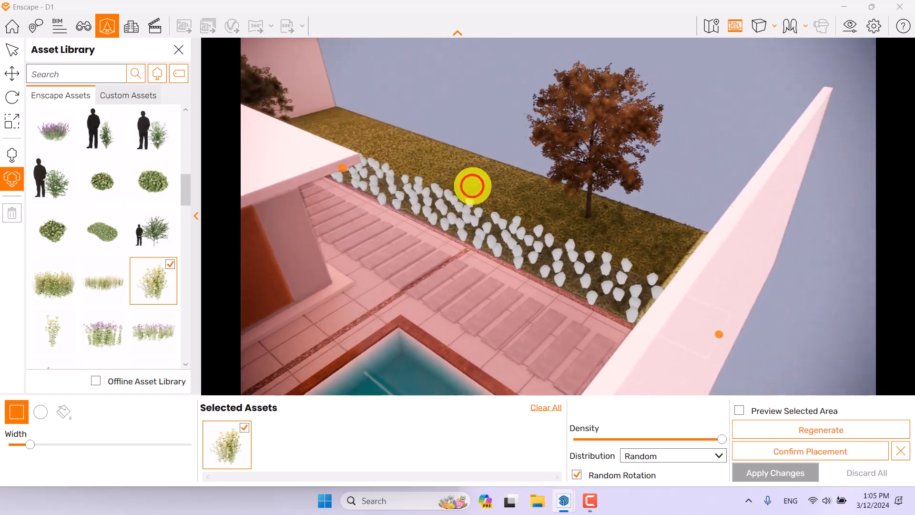
{"action": "scroll", "coordinate": [470, 185], "scroll_direction": "up", "scroll_amount": 4}
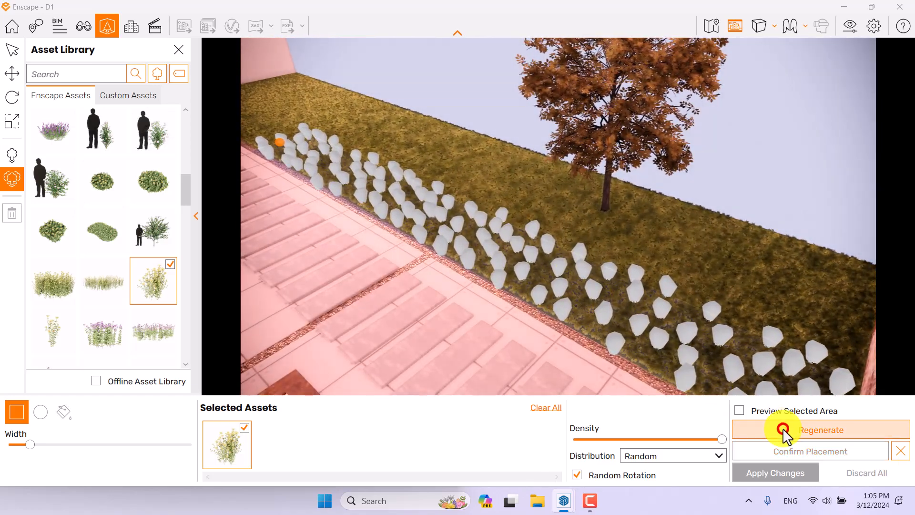
- Regenerate and slightly narrow the sunflower strip, confirming the placement and applying the changes
{"action": "left_click", "coordinate": [783, 431]}
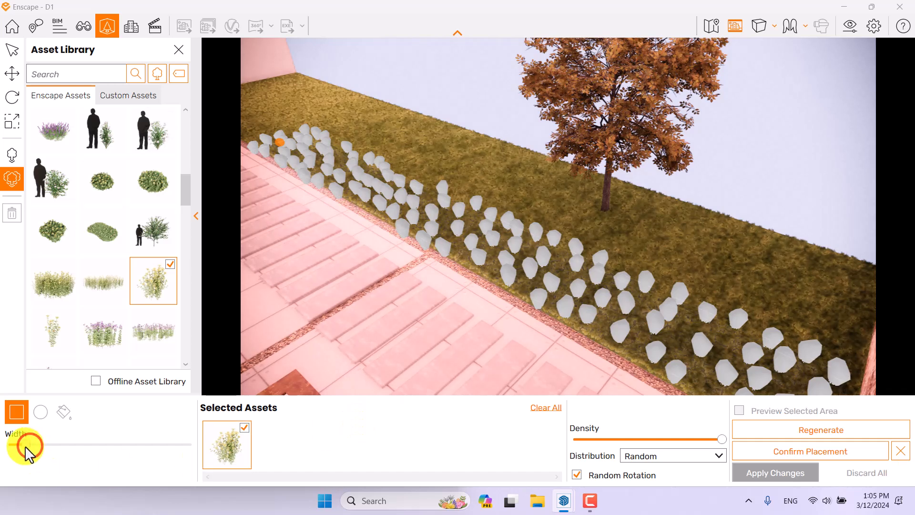
{"action": "left_click_drag", "start_coordinate": [27, 452], "coordinate": [24, 451]}
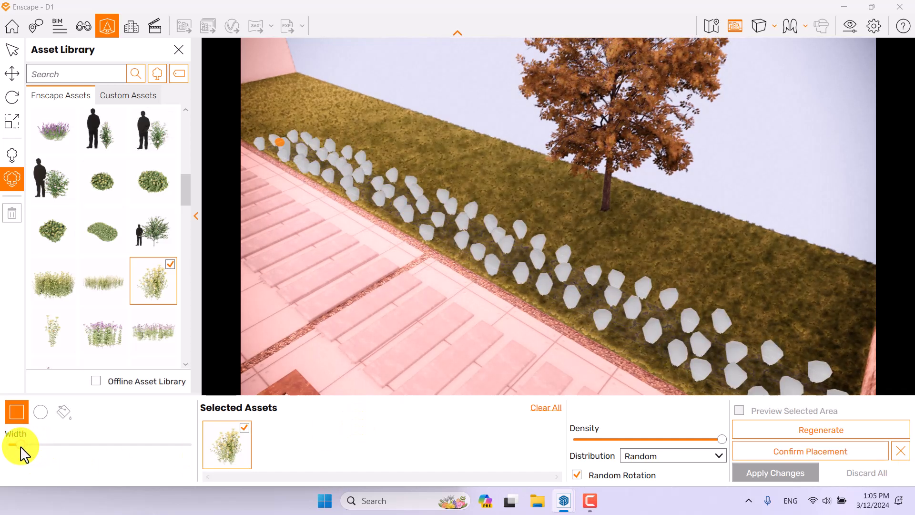
{"action": "right_click_drag", "start_coordinate": [426, 310], "coordinate": [427, 310]}
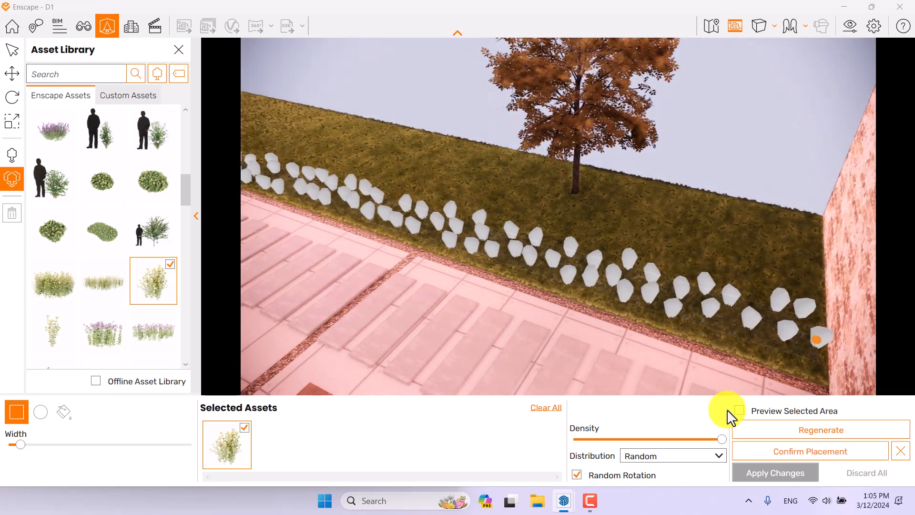
{"action": "left_click", "coordinate": [809, 451]}
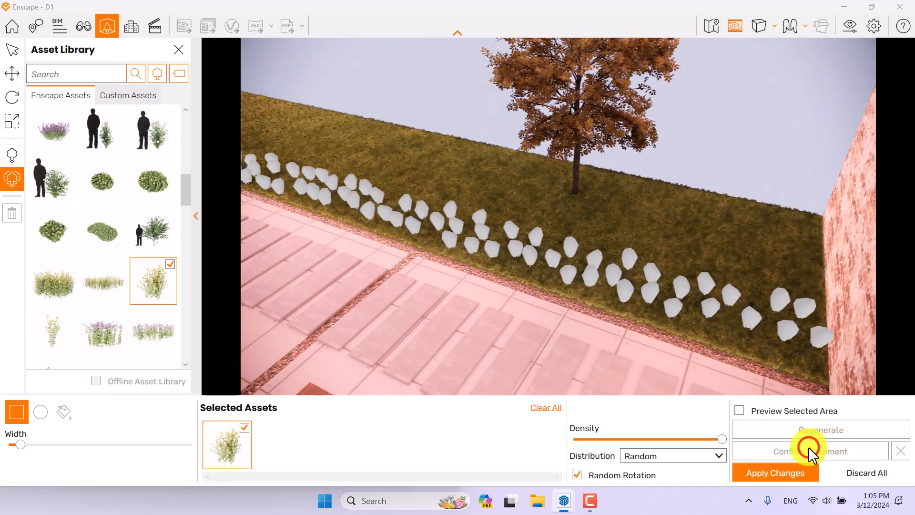
{"action": "left_click", "coordinate": [793, 473]}
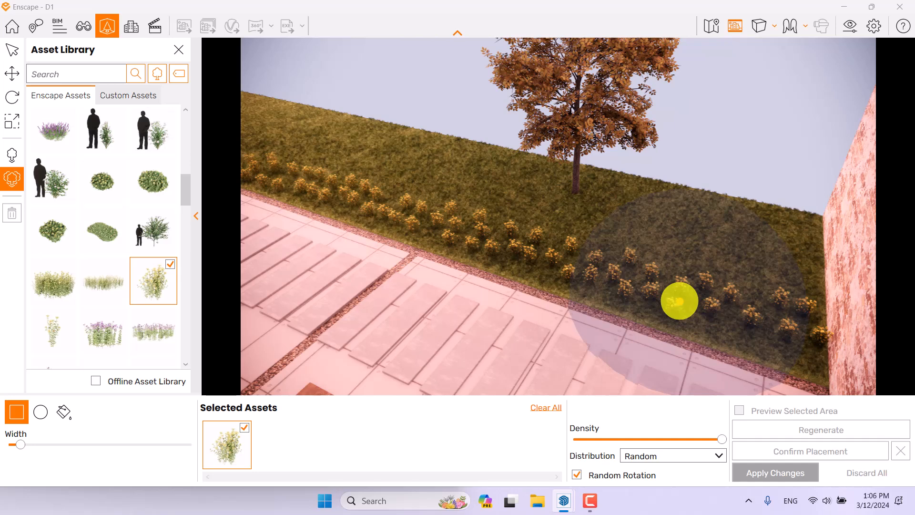
- Return to the saved Camera 001 view and set the projection to Two-Point
{"action": "left_click", "coordinate": [176, 50]}
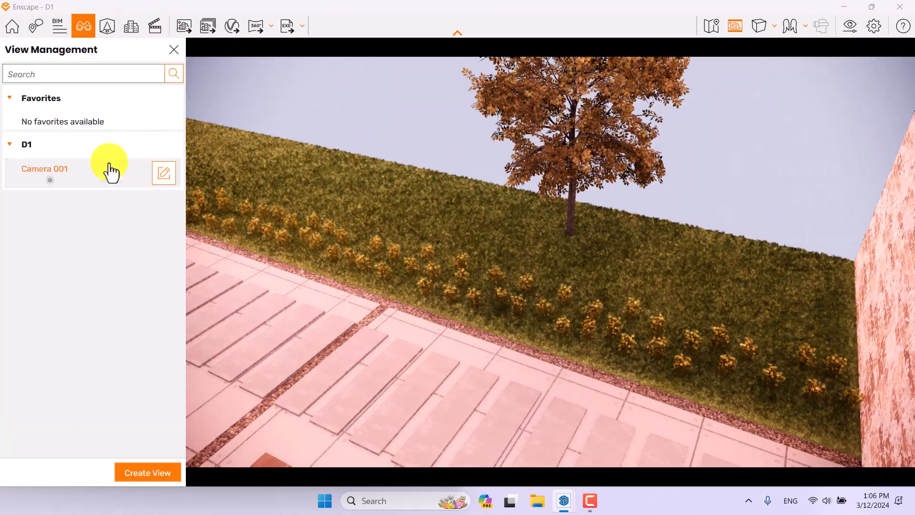
{"action": "left_click", "coordinate": [73, 170]}
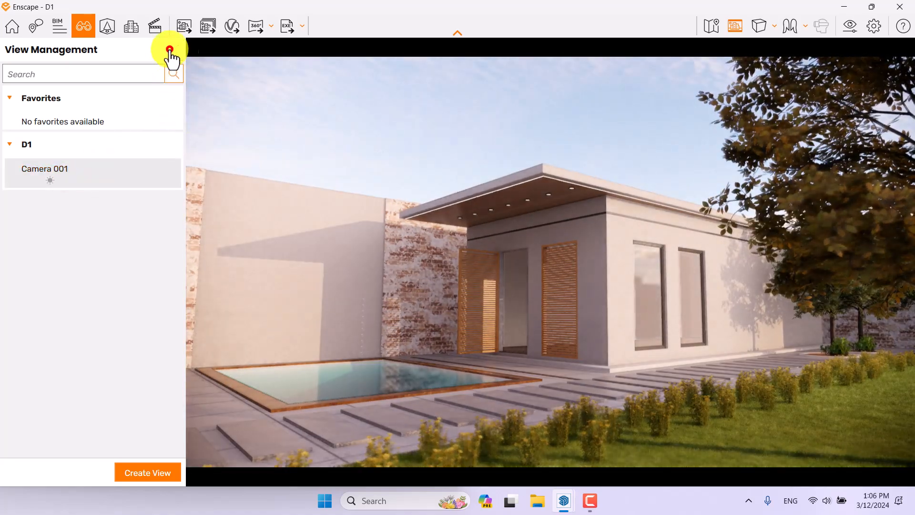
{"action": "left_click", "coordinate": [171, 50]}
{"action": "left_click", "coordinate": [760, 26]}
{"action": "left_click", "coordinate": [781, 70]}
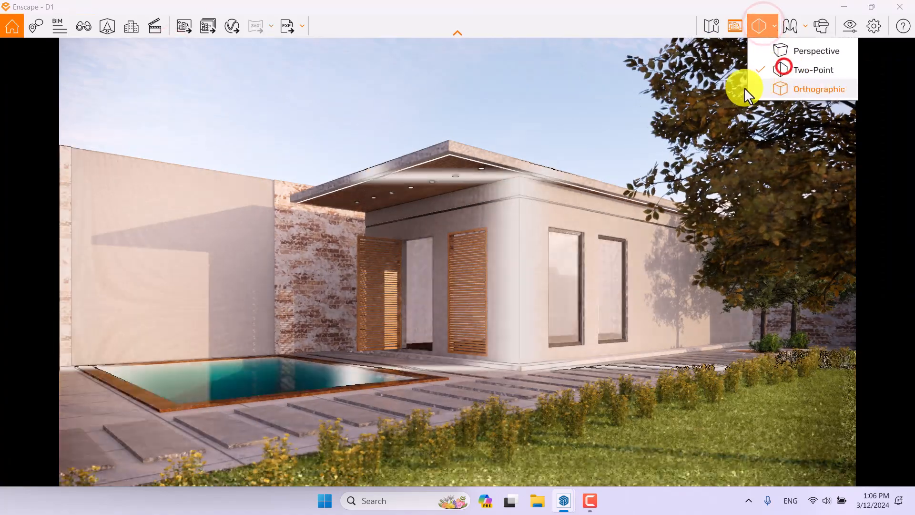
{"action": "left_click", "coordinate": [409, 100]}
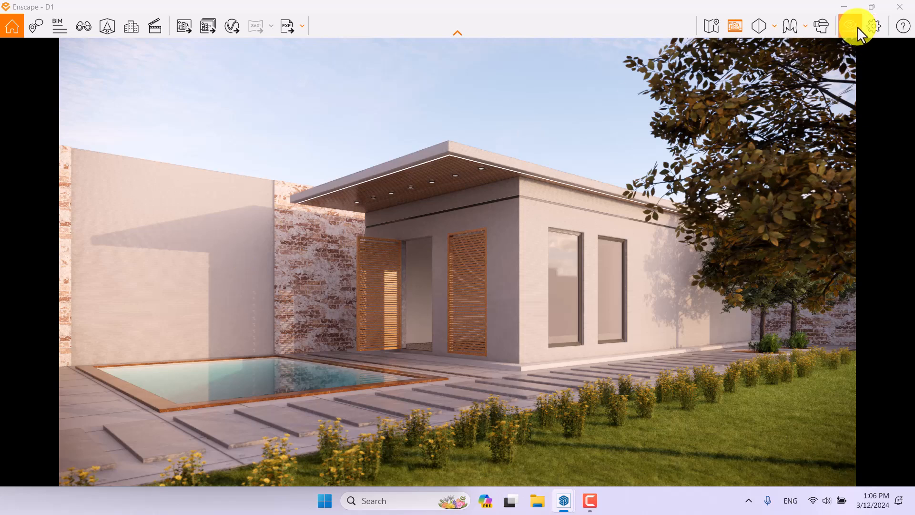
- Start a screenshot export of the current view with Desktop as the save location
{"action": "left_click", "coordinate": [181, 26]}
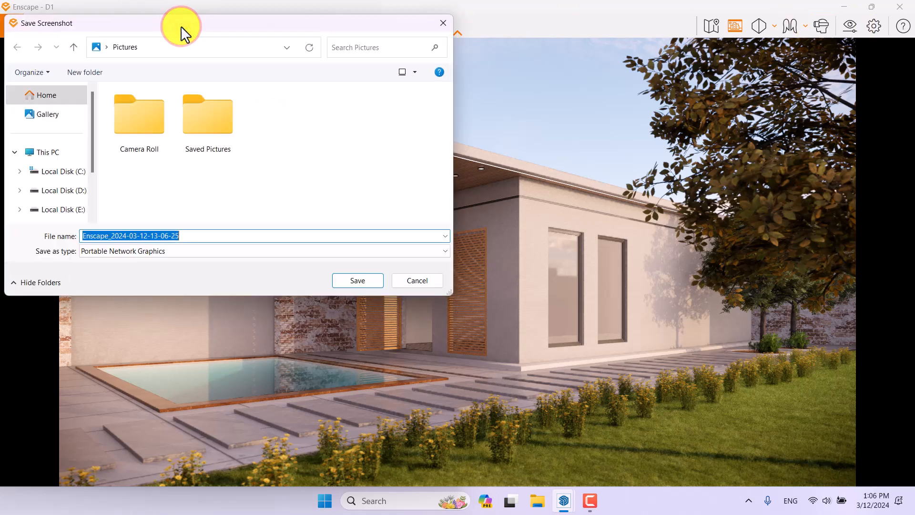
{"action": "left_click", "coordinate": [106, 50]}
{"action": "left_click", "coordinate": [107, 63]}
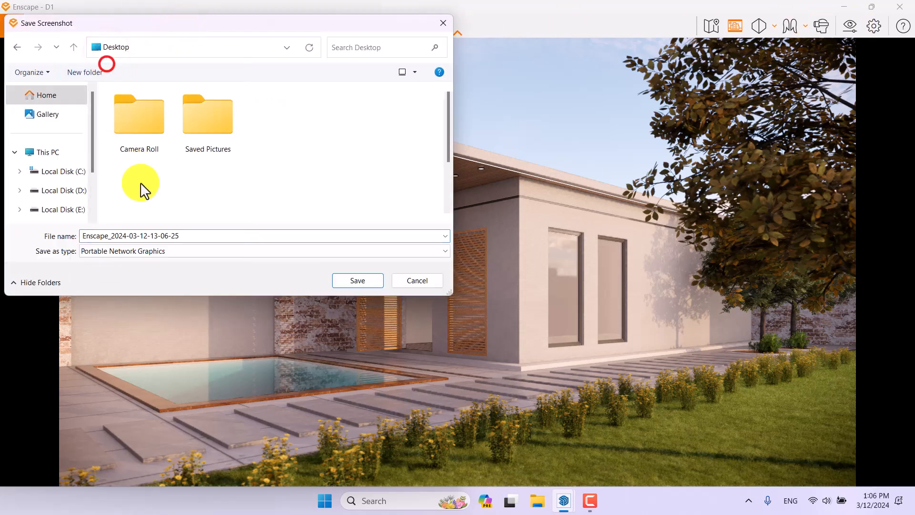
- Name the screenshot "Render For Beginners" and export it as a Portable Network Graphics image
{"action": "left_click", "coordinate": [165, 241]}
{"action": "key", "text": "Caps_Lock"}
{"action": "type", "text": "R"}
{"action": "key", "text": "Caps_Lock"}
{"action": "type", "text": "ender"}
{"action": "key", "text": "Caps_Lock"}
{"action": "type", "text": "F"}
{"action": "key", "text": "Caps_Lock"}
{"action": "type", "text": "or"}
{"action": "key", "text": "Caps_Lock"}
{"action": "type", "text": "B"}
{"action": "key", "text": "Caps_Lock"}
{"action": "type", "text": "gei"}
{"action": "key", "text": "BackSpace"}
{"action": "key", "text": "BackSpace"}
{"action": "key", "text": "BackSpace"}
{"action": "type", "text": "eginners"}
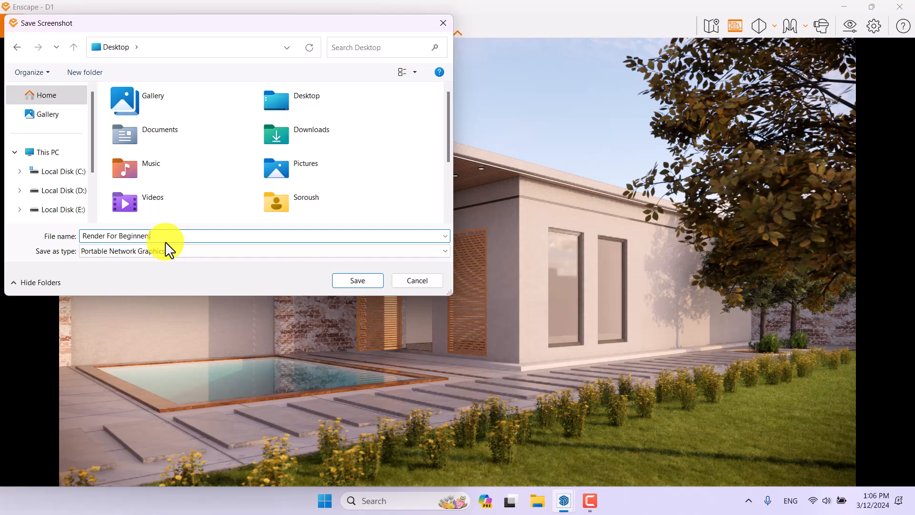
{"action": "key", "text": "Return"}
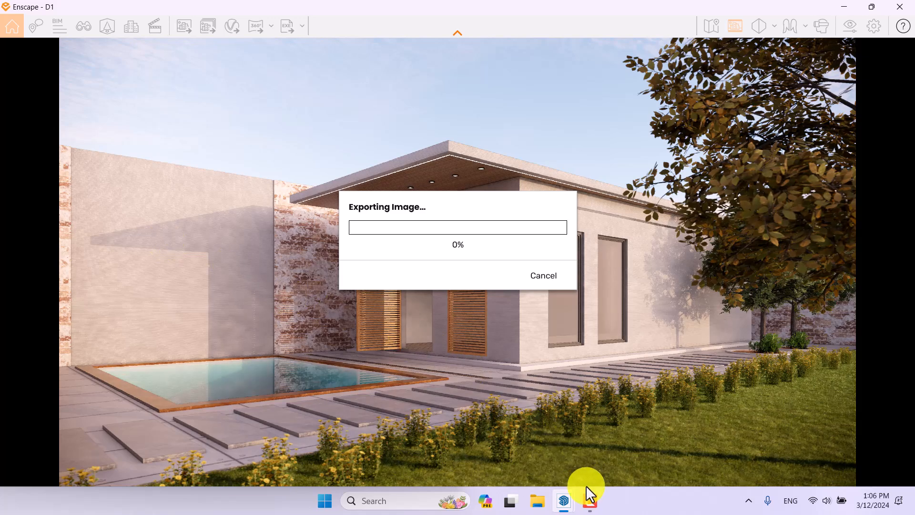
{"action": "mouse_move", "coordinate": [591, 503]}
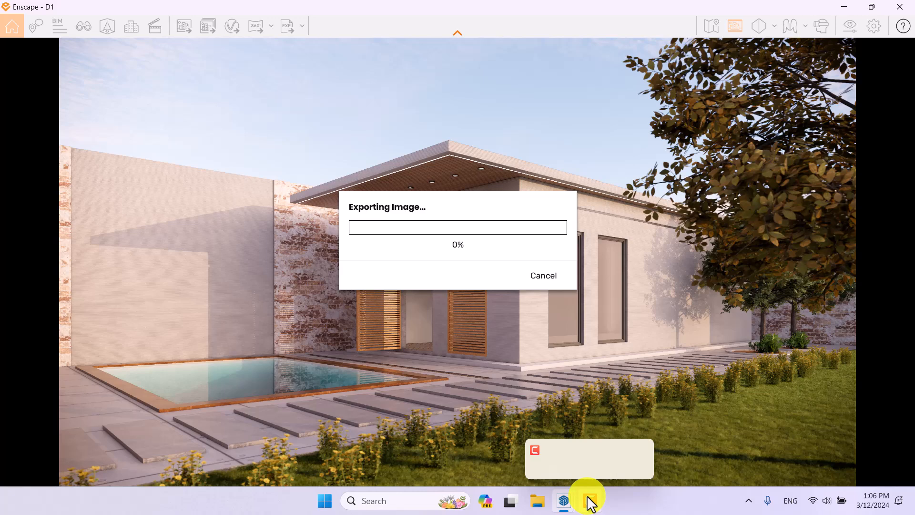
{"action": "left_click", "coordinate": [591, 503]}
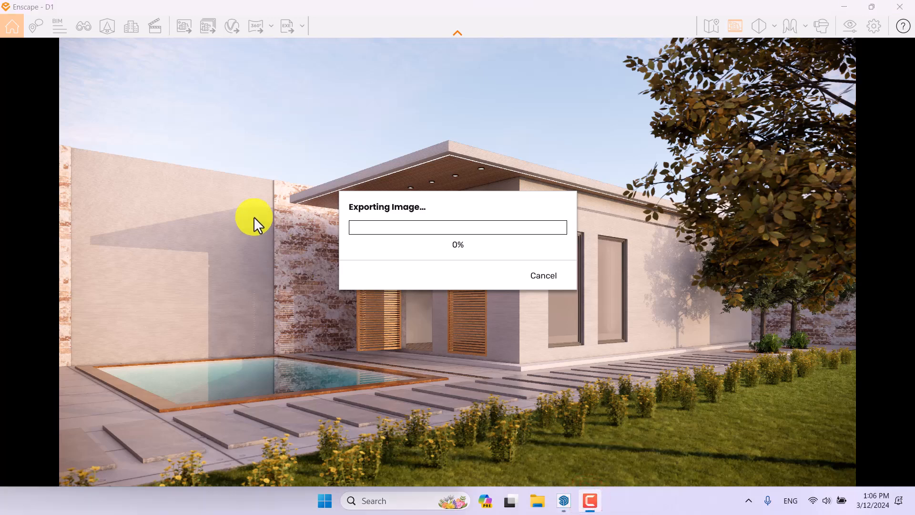